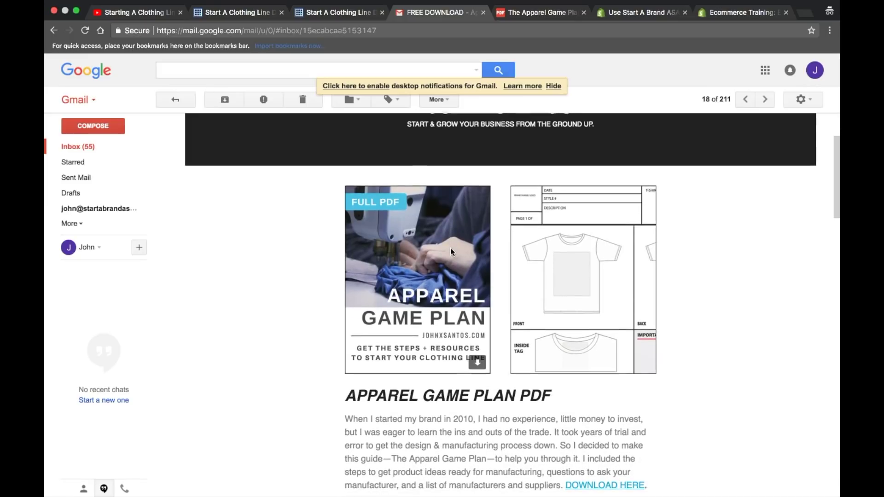
Scroll through the free-download email to locate the download links.
scroll(450, 251, up, 4)
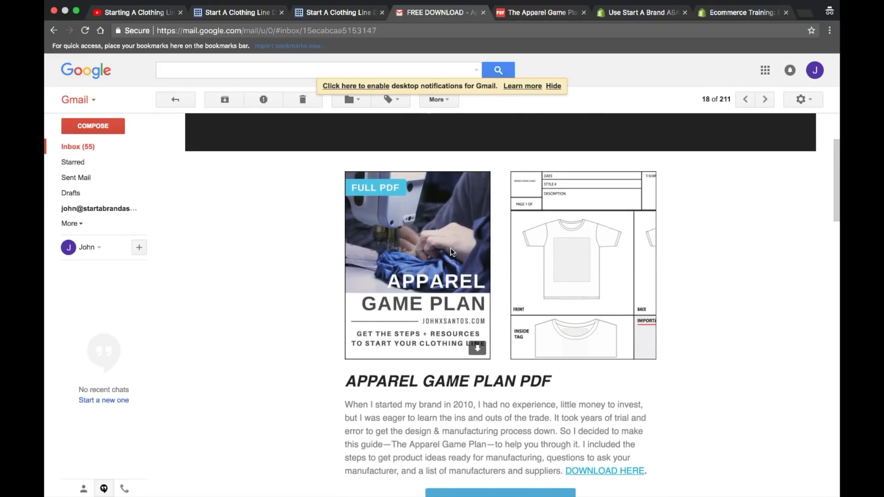
scroll(450, 251, down, 5)
scroll(450, 248, down, 4)
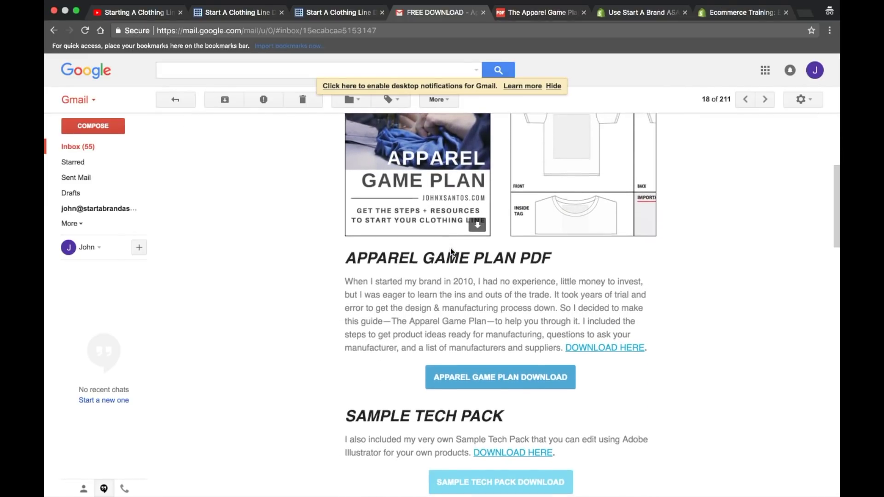
scroll(451, 250, down, 6)
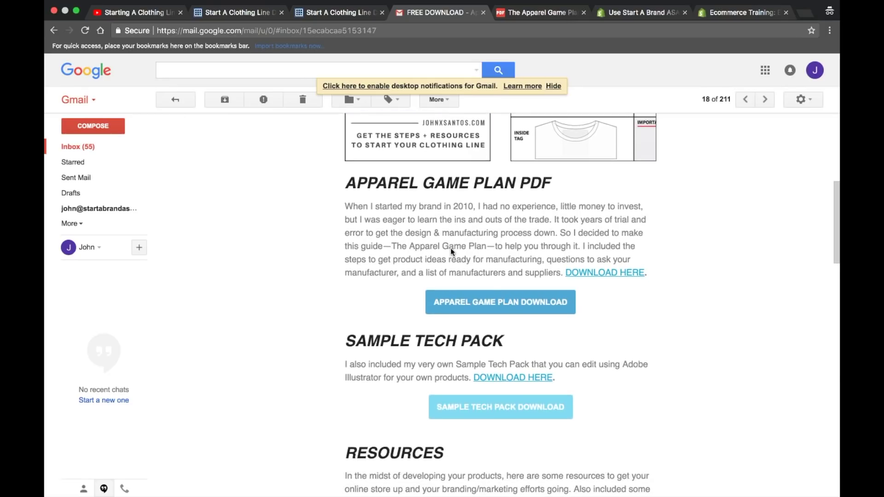
scroll(451, 250, up, 2)
scroll(450, 249, up, 3)
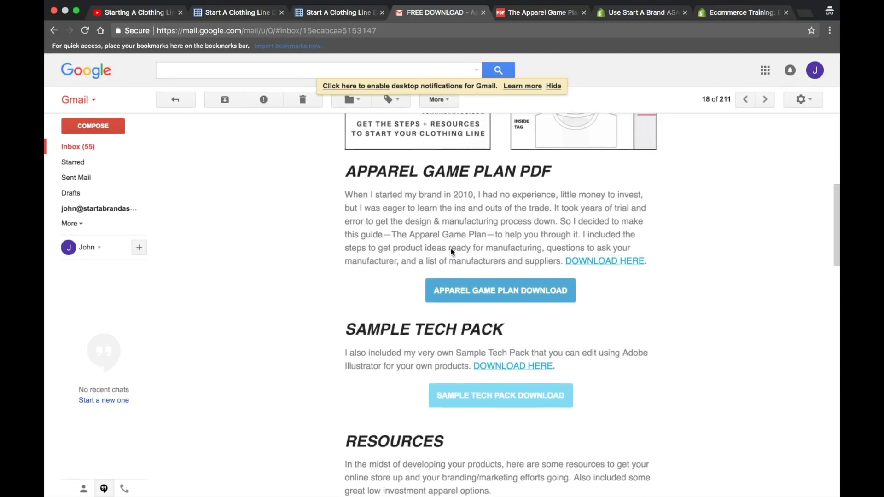
scroll(451, 248, down, 10)
click(400, 262)
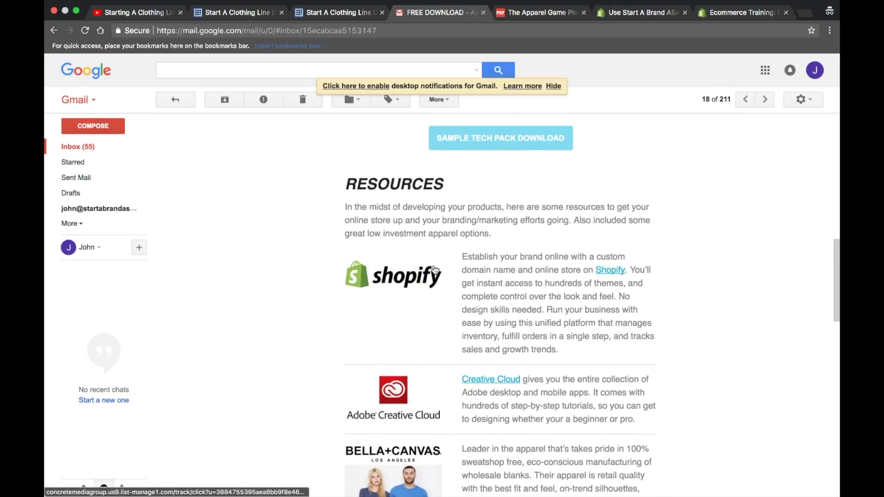
scroll(435, 270, down, 1)
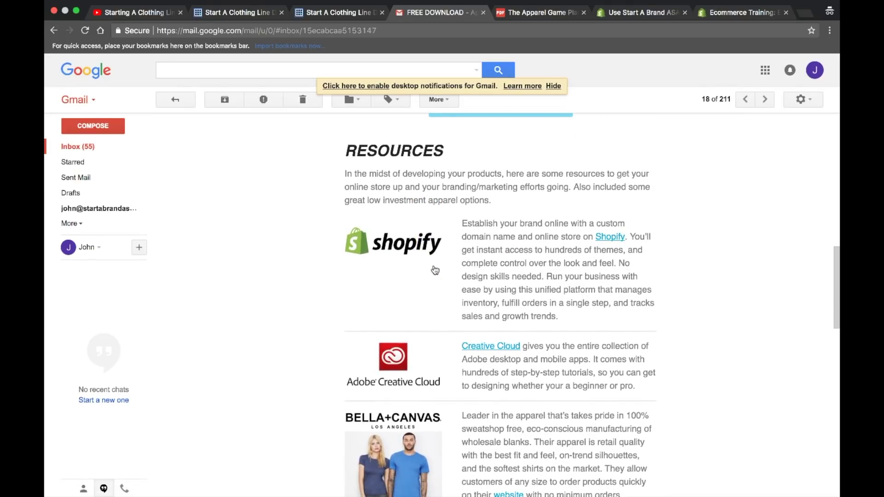
scroll(424, 270, up, 1)
click(393, 268)
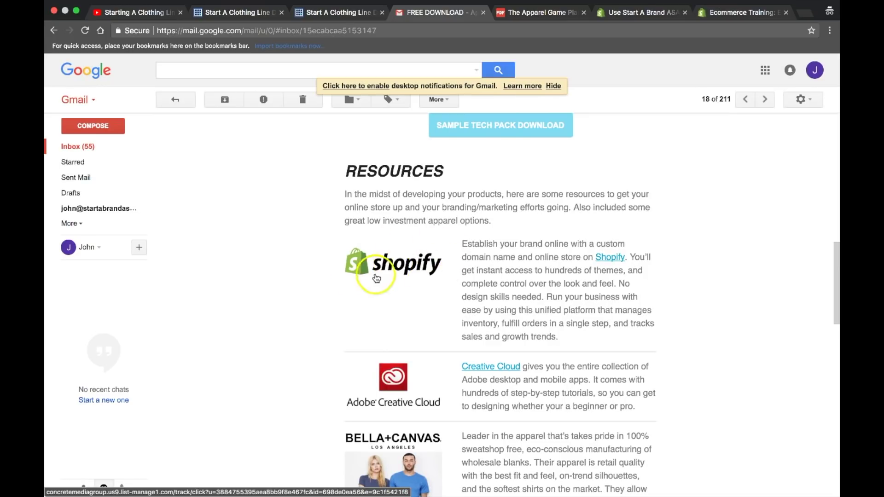
scroll(384, 278, up, 1)
scroll(397, 285, up, 10)
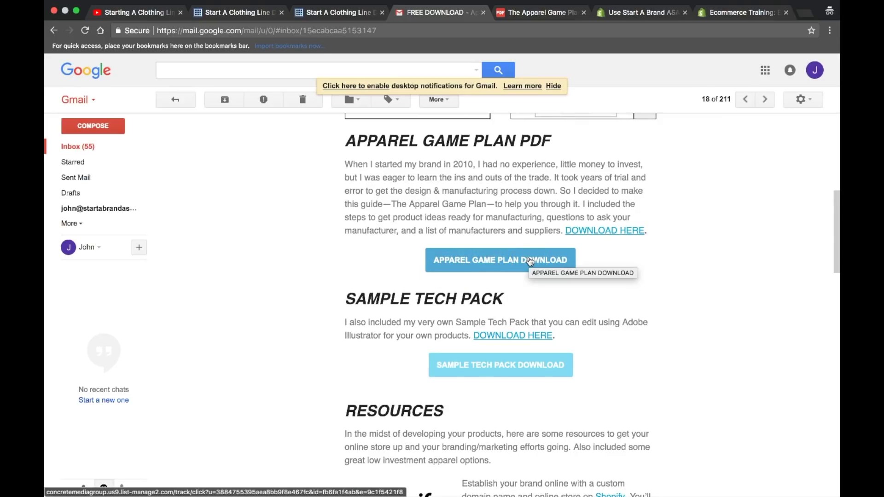
Open the Apparel Game Plan PDF in Google Drive and scroll through its pages.
click(530, 261)
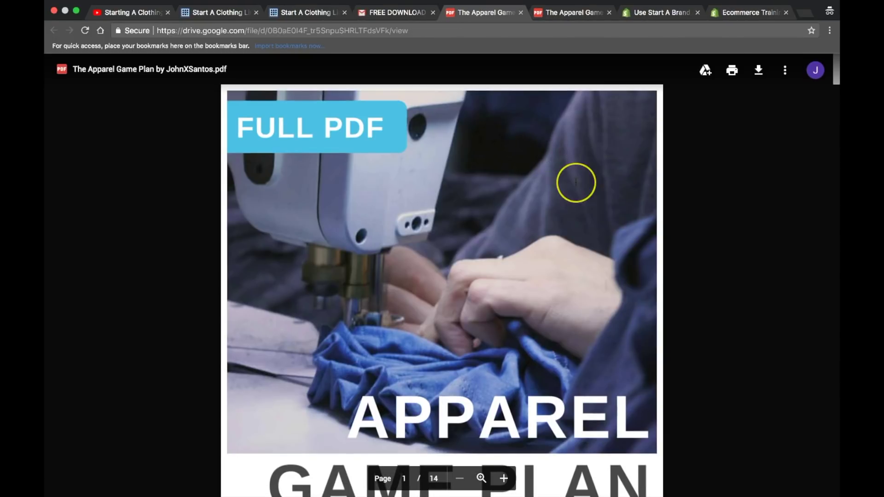
scroll(576, 182, down, 2)
scroll(576, 181, down, 1)
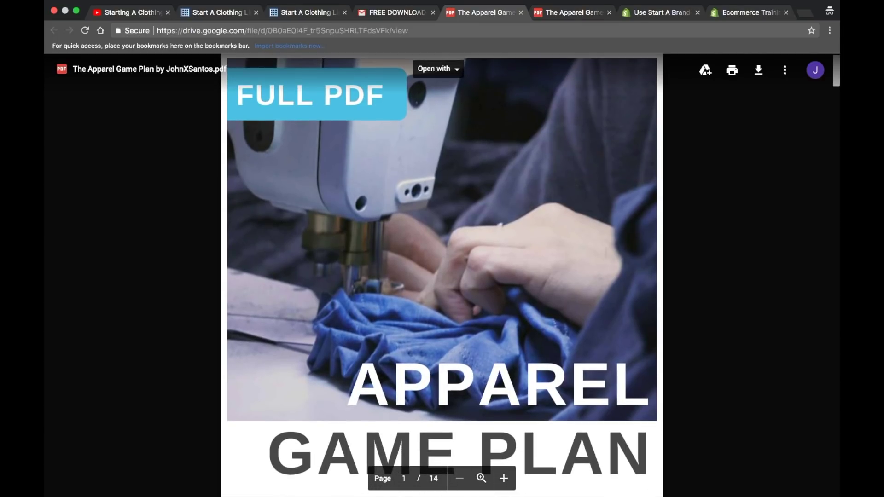
scroll(576, 182, down, 5)
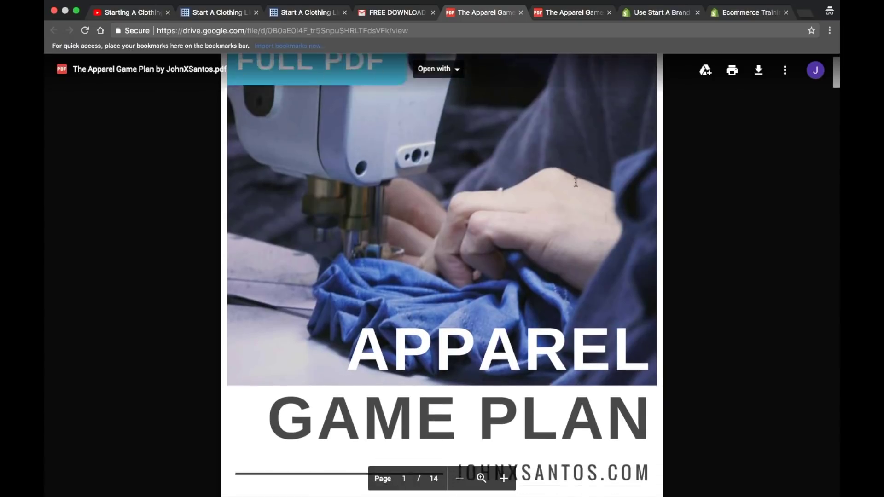
scroll(576, 182, down, 5)
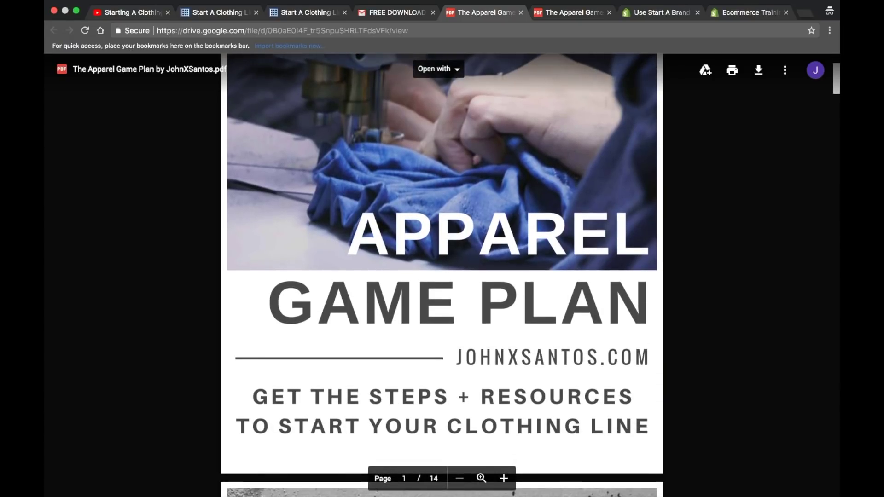
scroll(576, 182, down, 20)
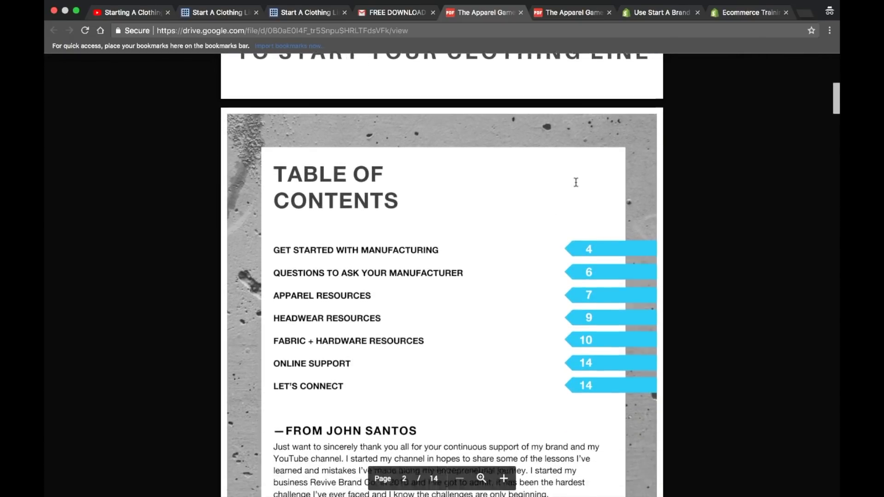
scroll(576, 182, down, 4)
scroll(417, 247, down, 20)
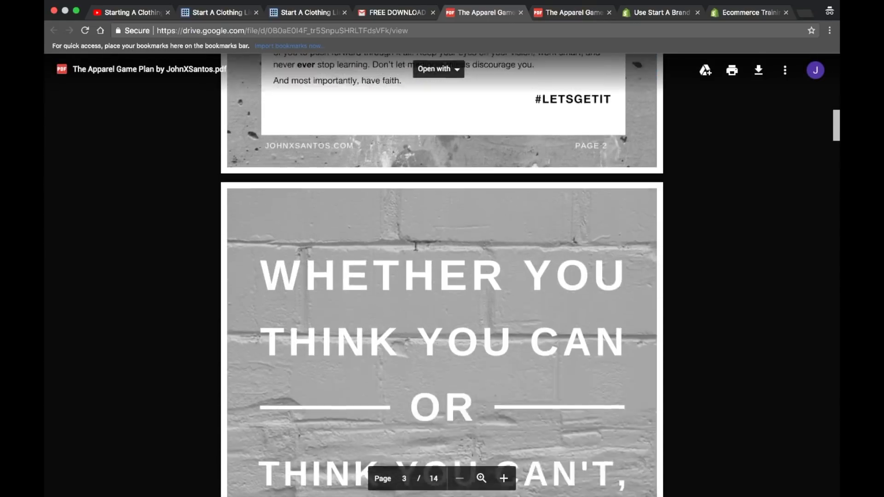
scroll(416, 247, down, 20)
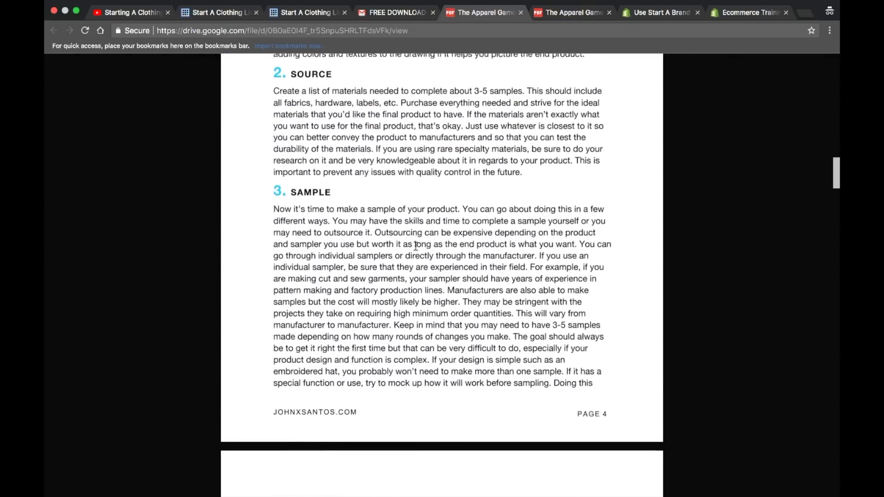
Preview the three-page T-shirt tech pack template, then return to the download email.
key(ctrl+shift+Tab)
scroll(385, 247, down, 1)
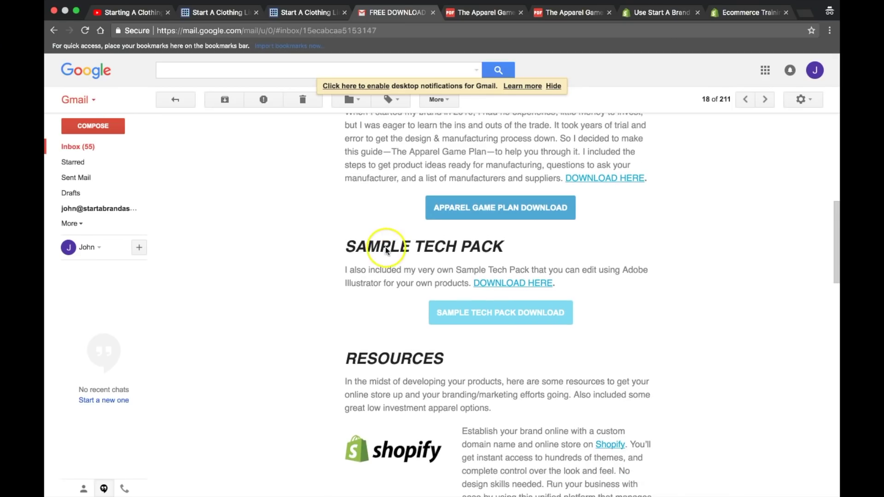
click(511, 312)
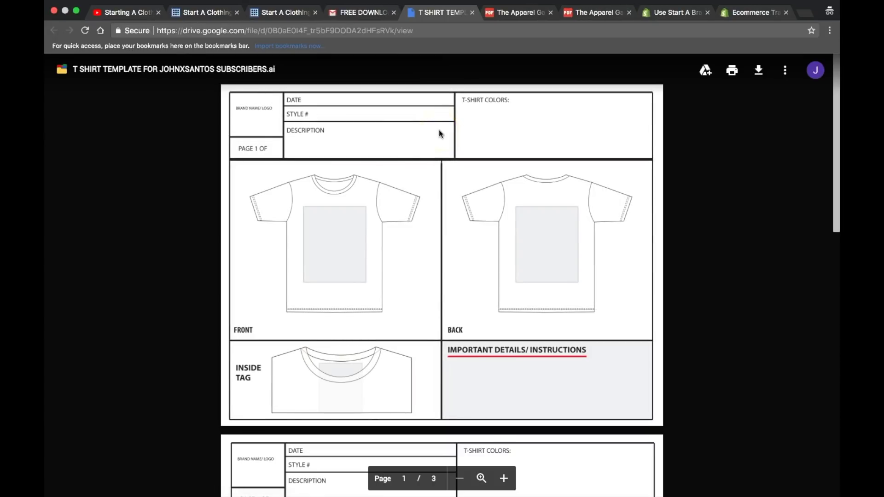
scroll(439, 133, down, 3)
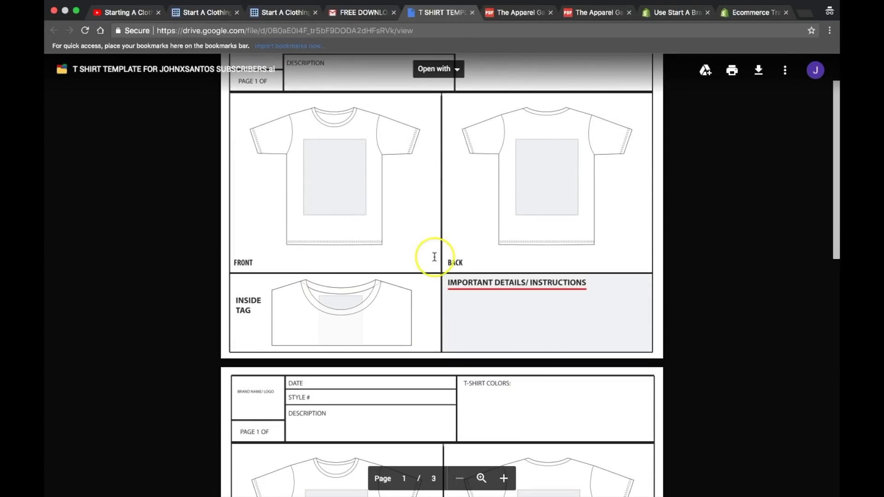
scroll(434, 256, down, 10)
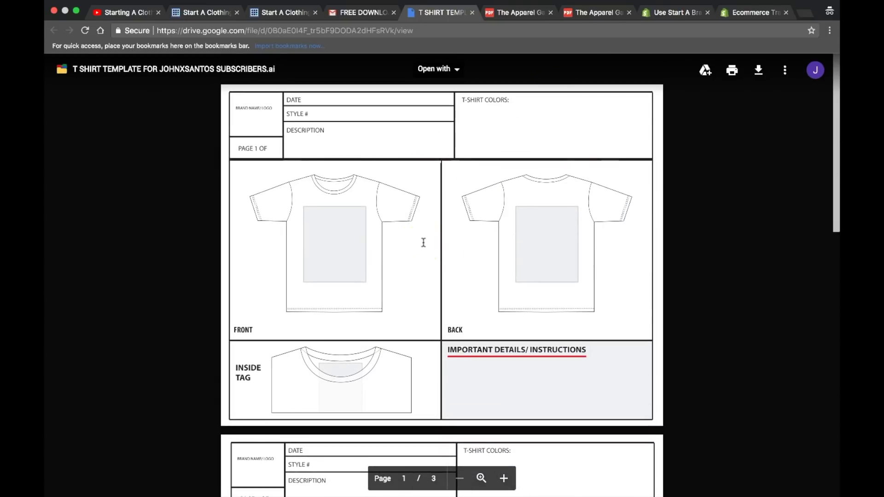
click(371, 14)
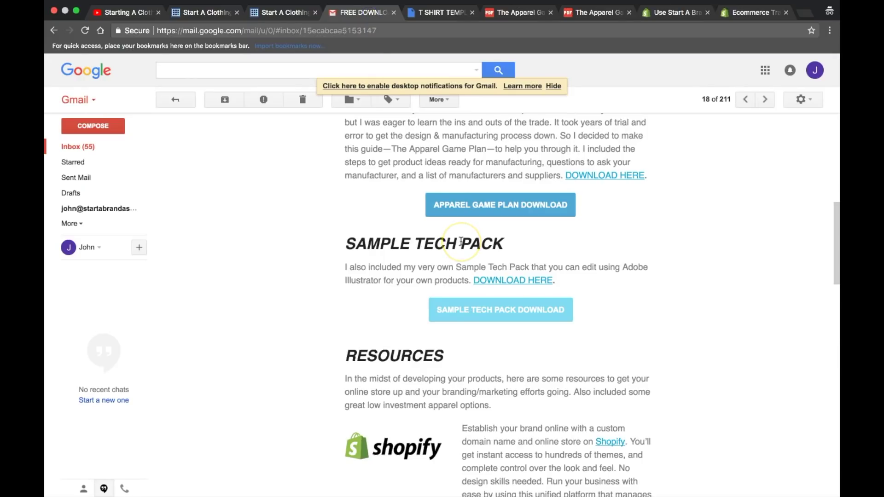
Switch to the 'Starting A Clothing Line With Cut N Sew' YouTube video tab.
scroll(460, 241, up, 8)
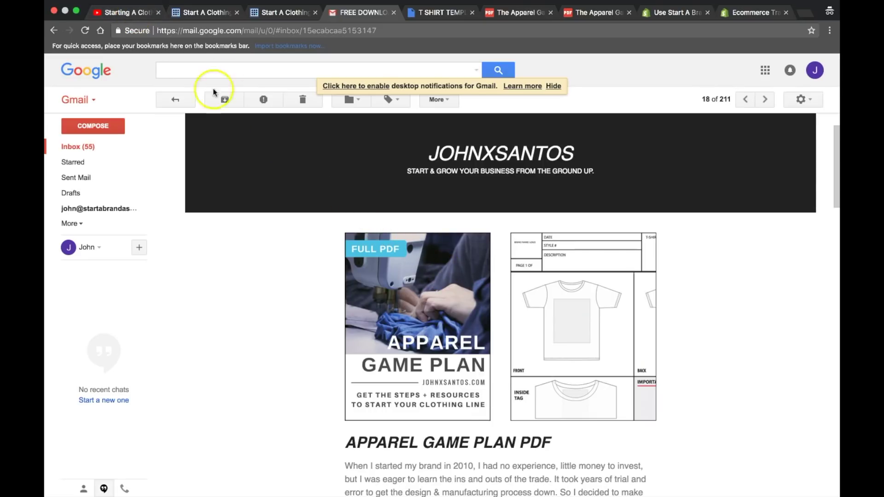
click(132, 12)
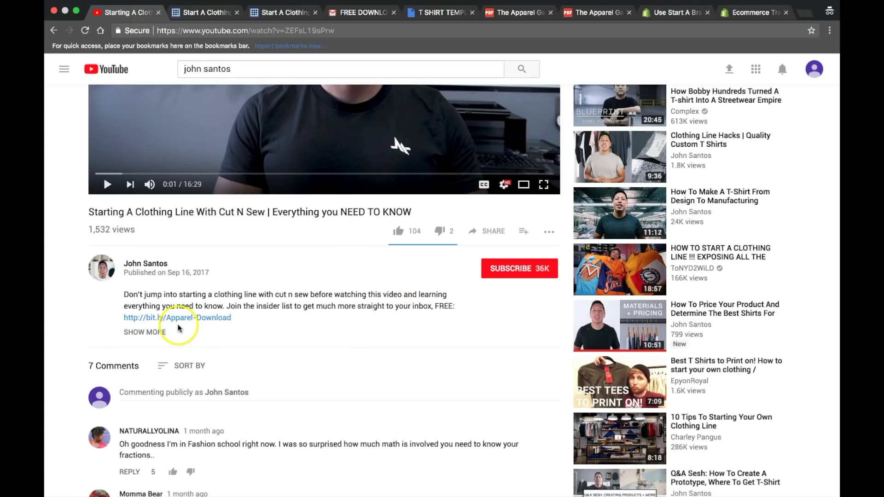
Expand the video description and follow the Get-Shopify bit.ly link to Shopify's homepage.
click(146, 332)
scroll(347, 358, down, 3)
scroll(346, 358, down, 9)
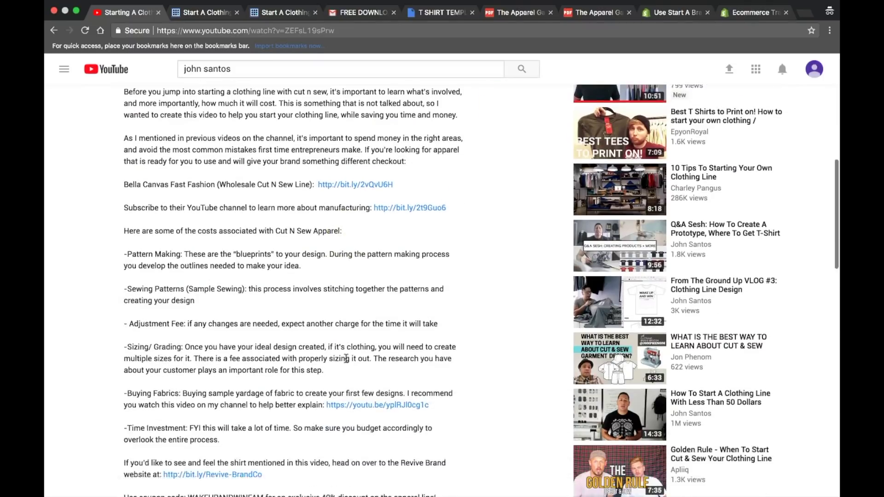
scroll(346, 358, down, 2)
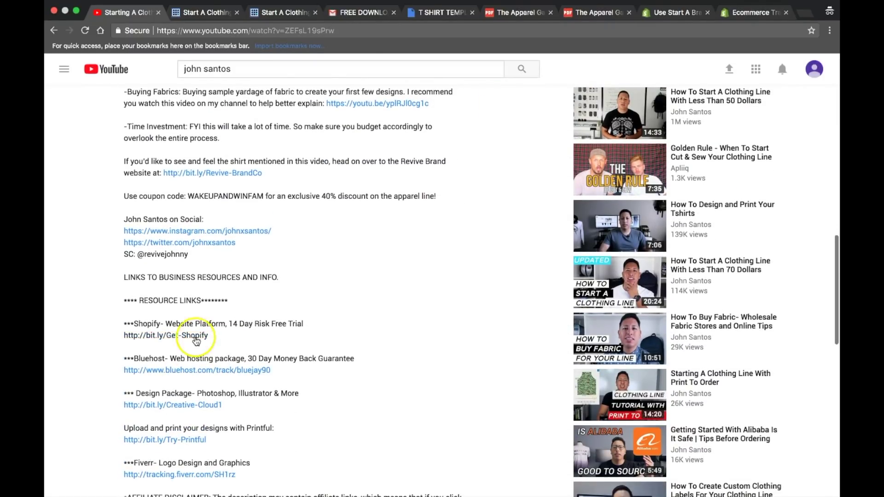
click(186, 340)
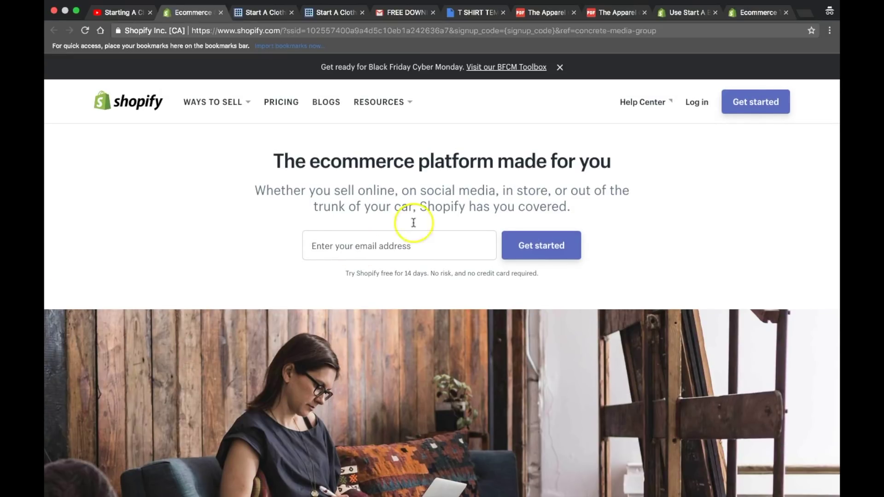
Enter a sign-up email and the store name 'YoutubeVidStore' to create the trial store.
scroll(680, 181, down, 3)
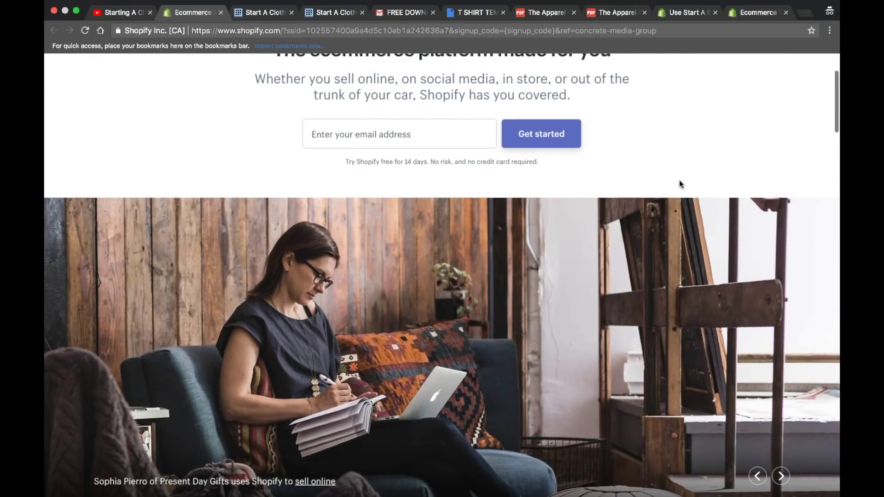
scroll(679, 182, up, 3)
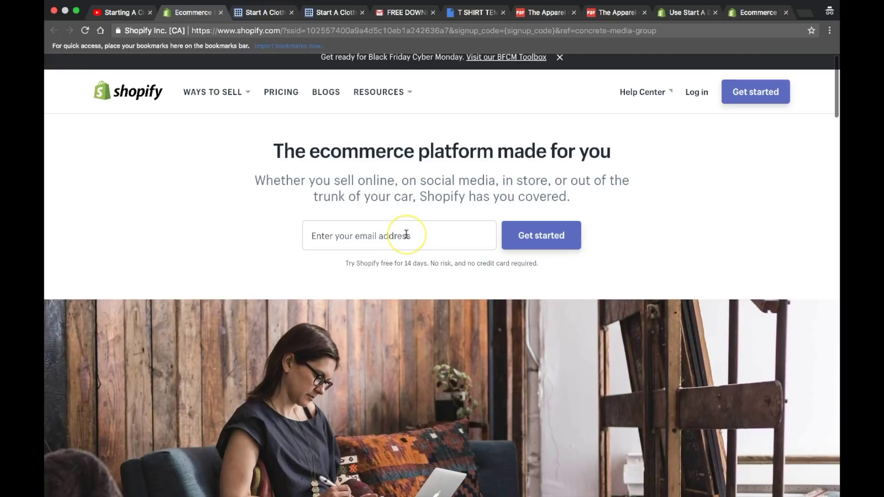
click(406, 235)
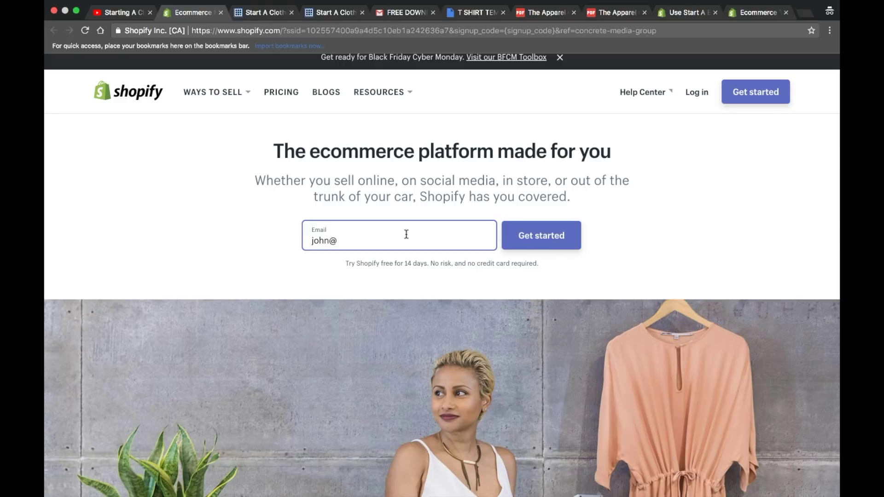
text(arta)
click(350, 280)
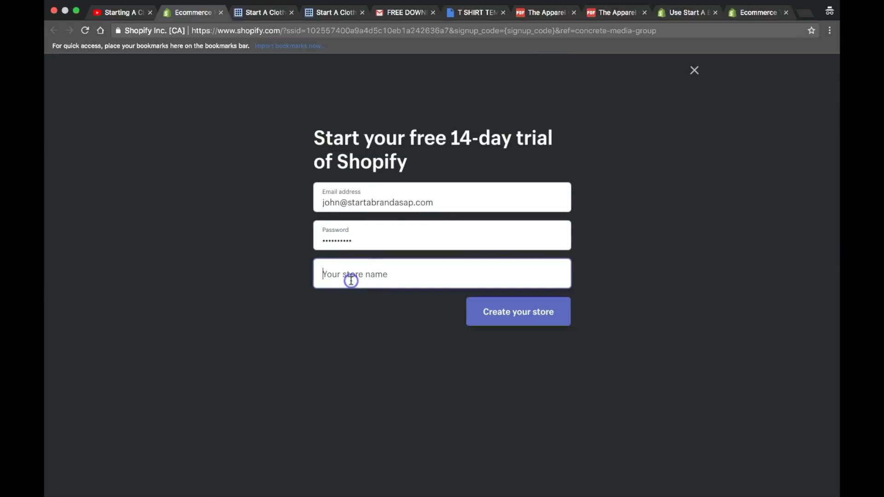
text(Youtube)
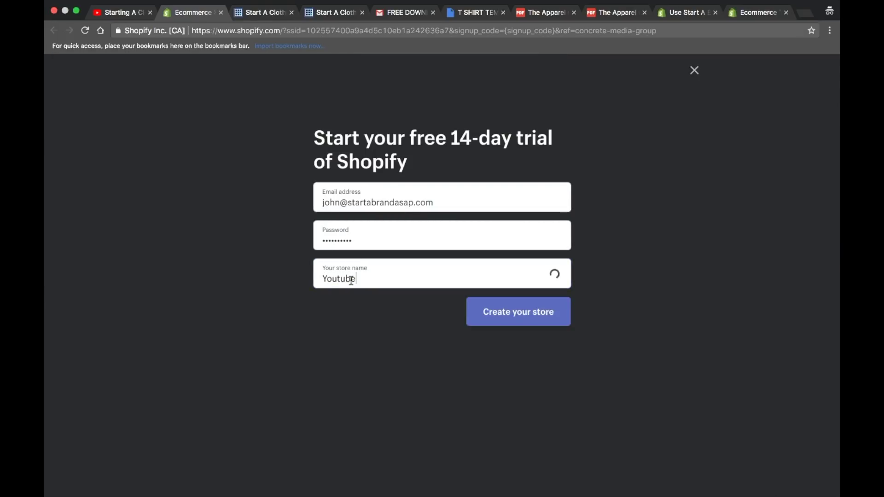
text(VidStore)
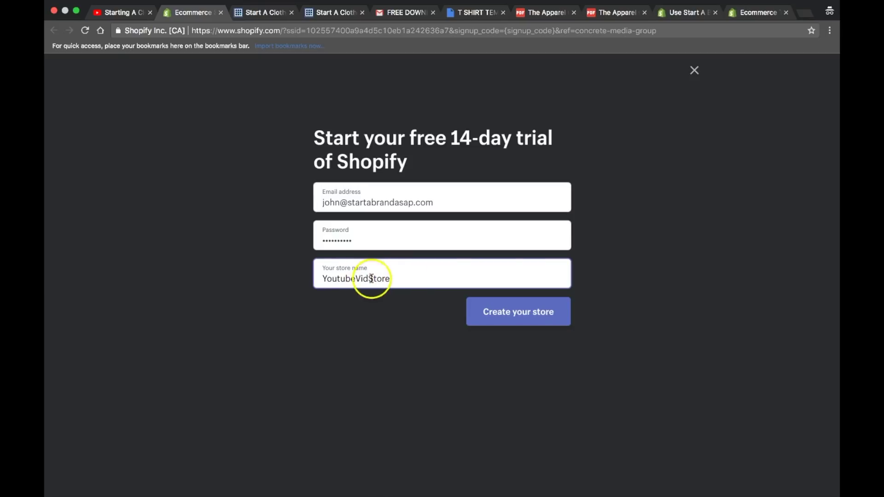
click(482, 306)
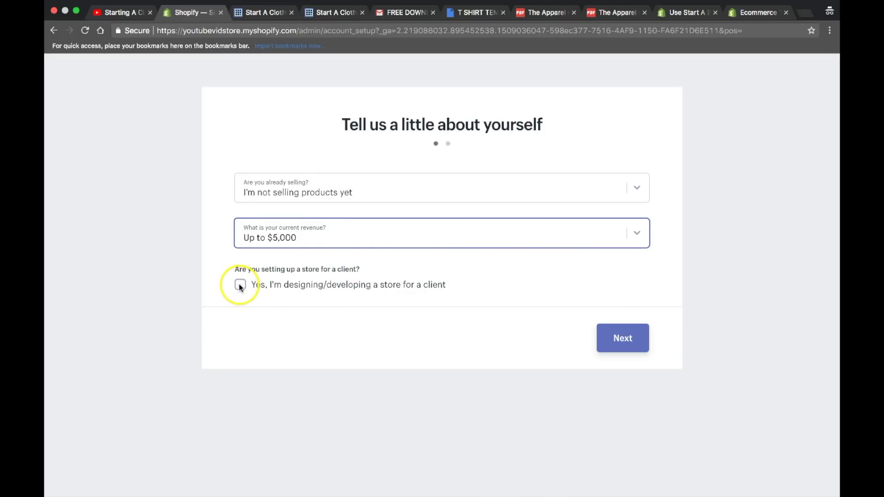
Move through the setup steps, filling in the last name and business address fields.
click(363, 211)
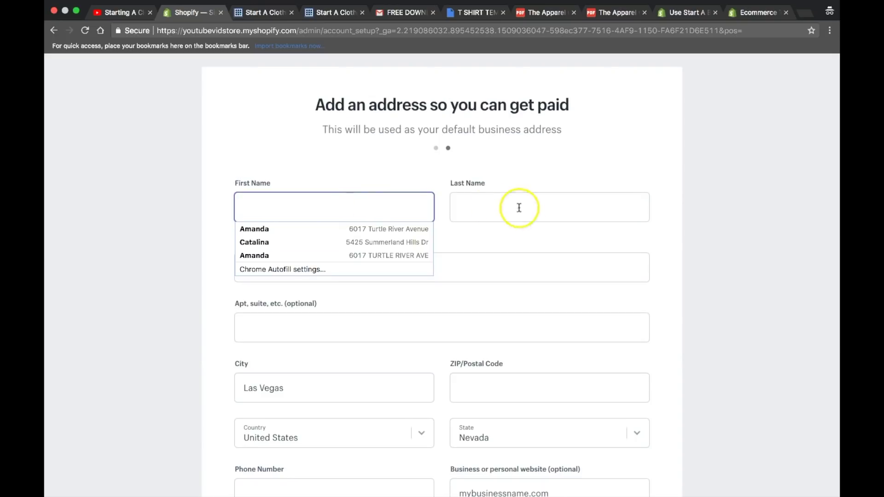
click(523, 209)
scroll(671, 212, down, 1)
scroll(671, 211, down, 4)
scroll(670, 212, up, 5)
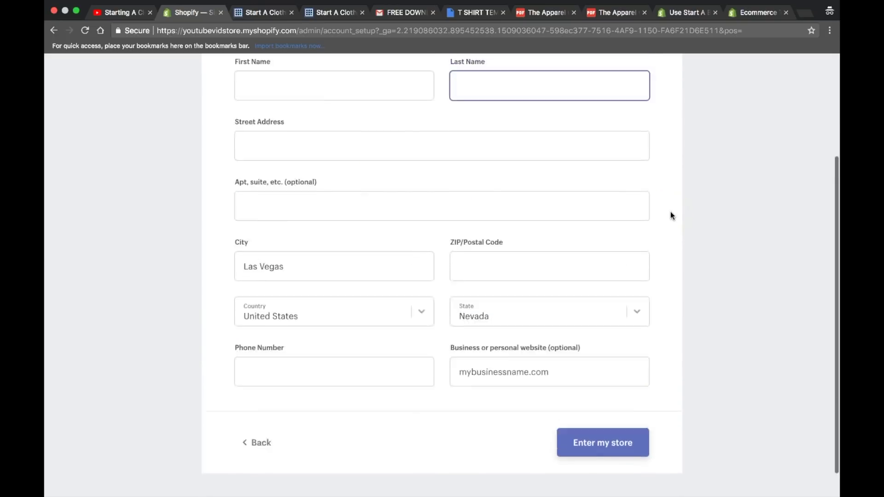
click(371, 234)
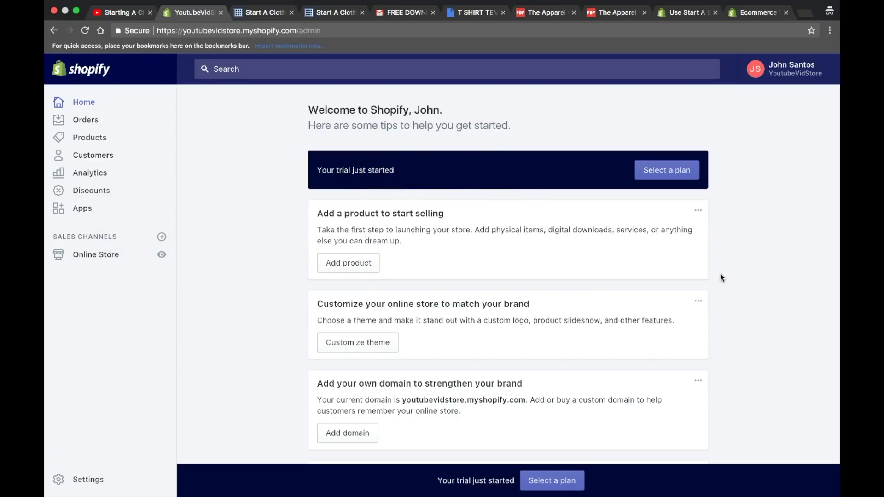
From the admin home, open Apps and launch the Shopify App Store in a new tab.
click(85, 107)
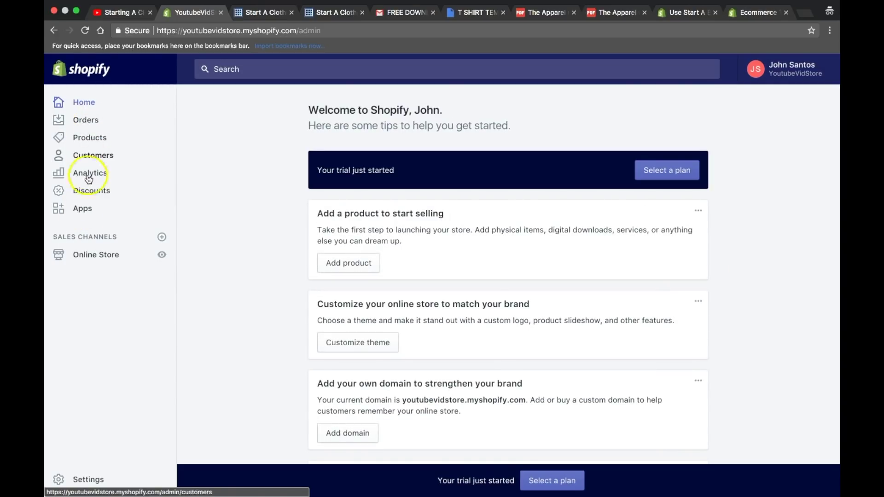
click(82, 211)
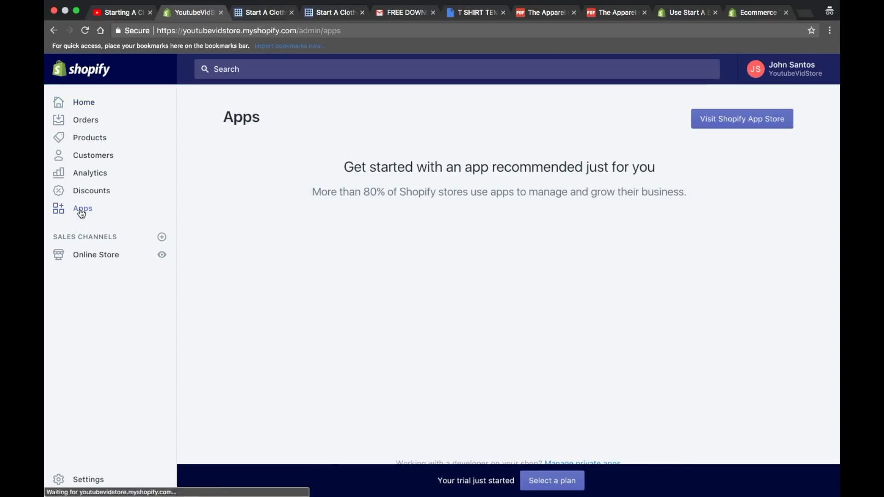
click(740, 116)
Search the Shopify App Store for 'facebook messenger'.
scroll(748, 207, down, 2)
scroll(747, 207, down, 15)
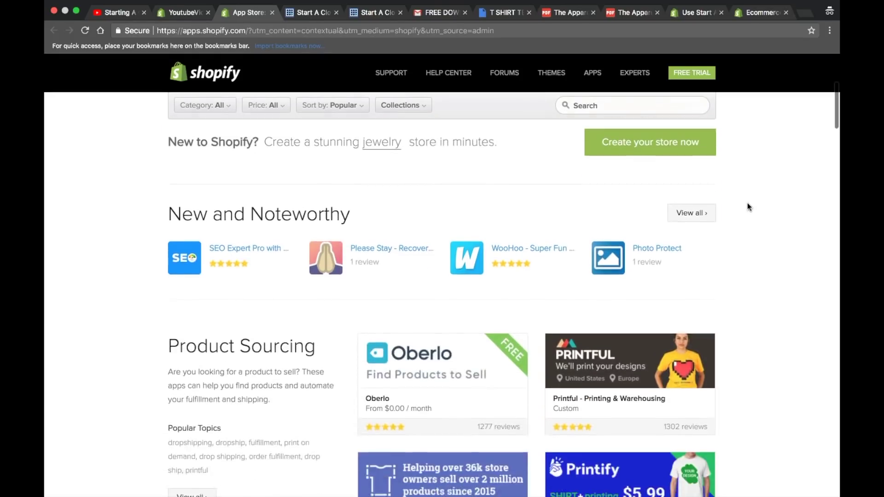
scroll(748, 206, up, 3)
scroll(748, 207, up, 10)
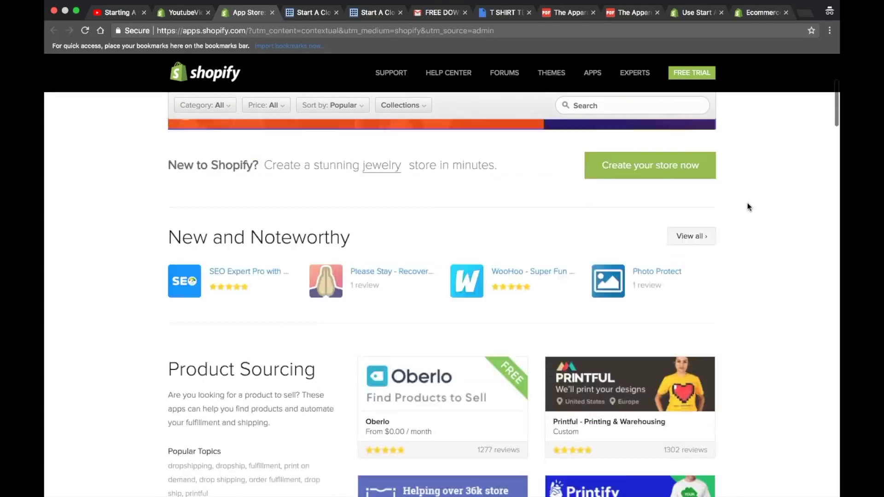
scroll(748, 207, down, 3)
scroll(747, 203, up, 3)
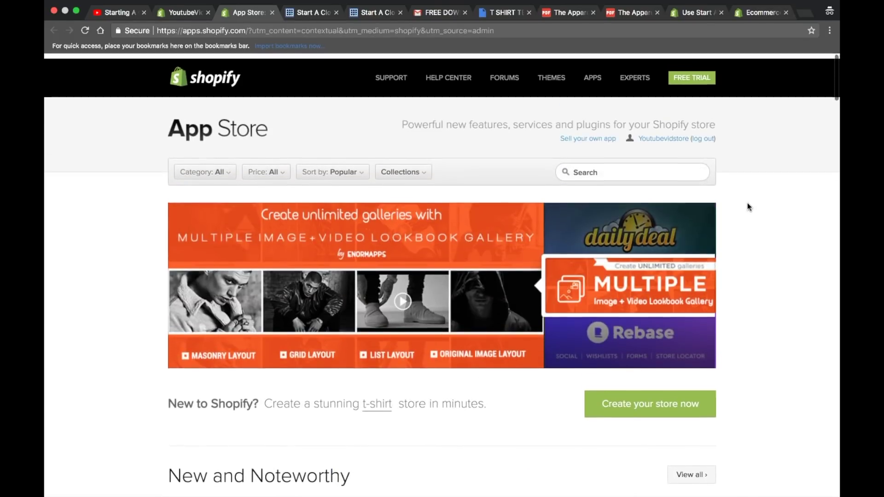
click(635, 168)
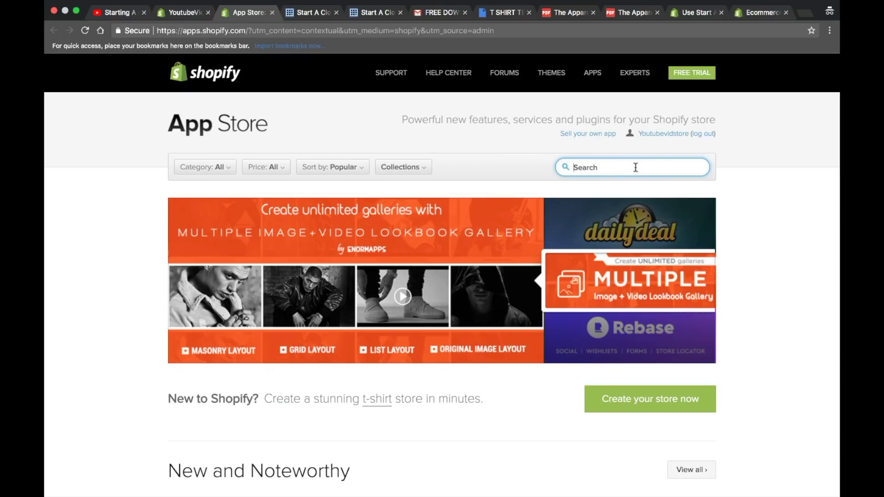
text(facebook )
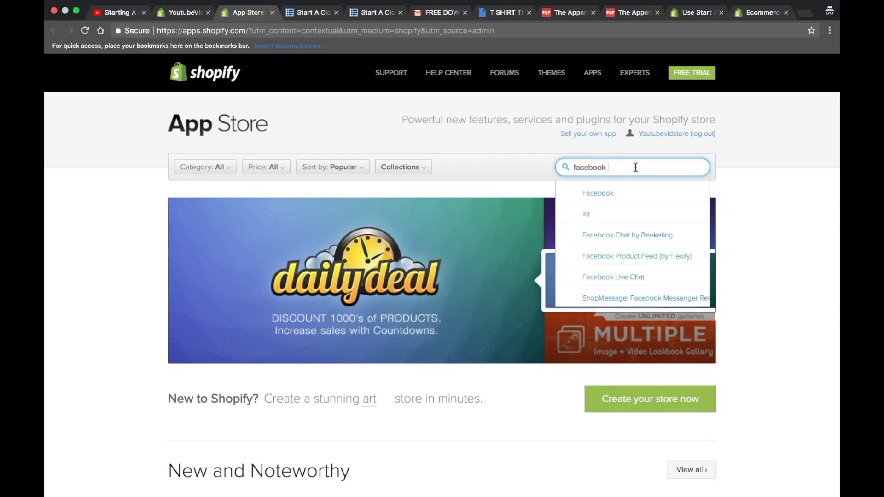
text(messenger)
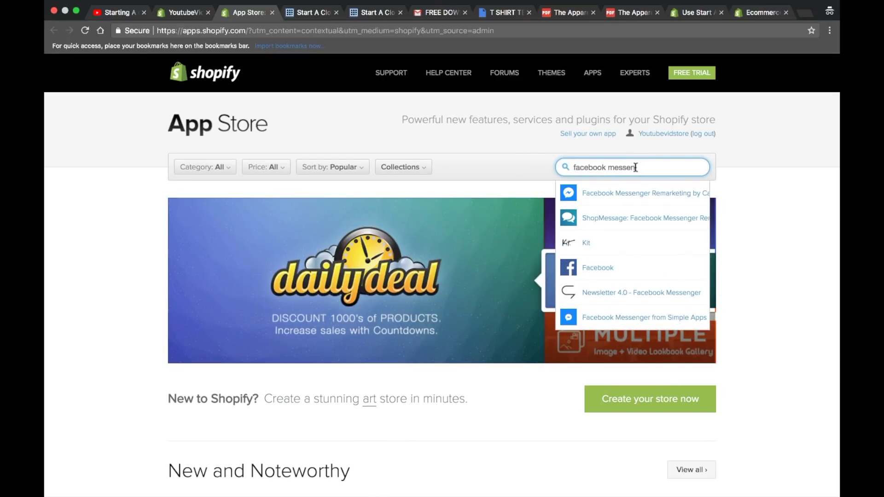
key(Return)
Open the free Messenger app listing, then return to the admin Apps page.
scroll(425, 205, down, 1)
click(356, 327)
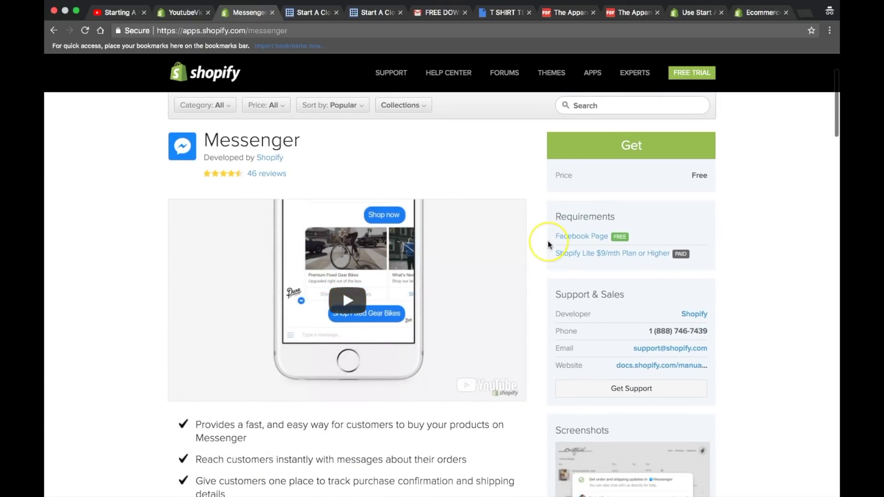
scroll(548, 241, down, 7)
scroll(548, 241, up, 9)
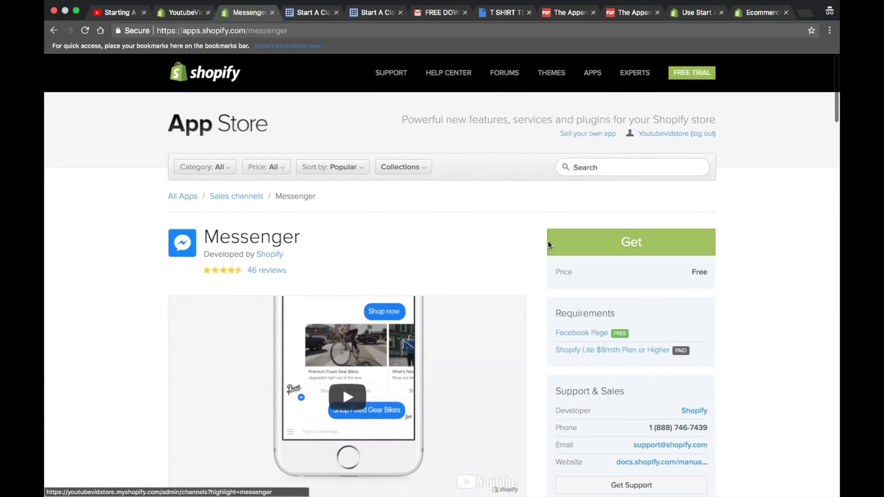
click(643, 169)
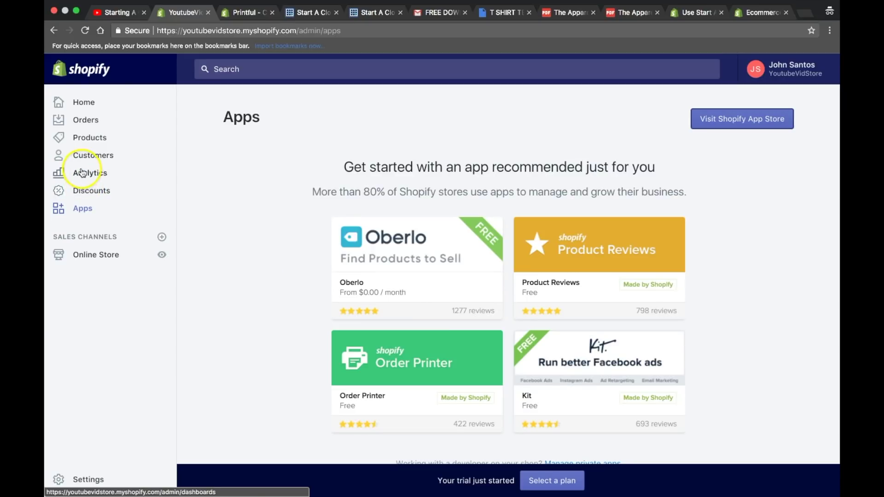
Open Online Store > Themes and review the current Debut theme and More themes section.
click(86, 256)
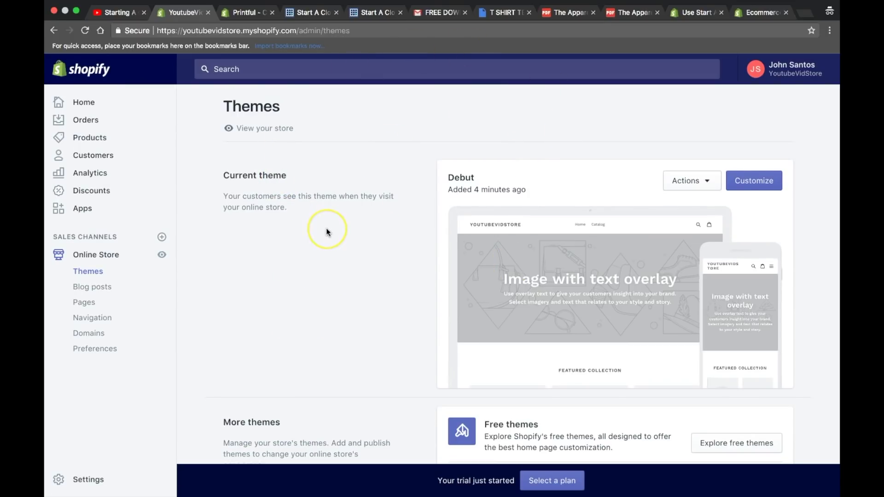
scroll(326, 230, down, 3)
scroll(326, 230, up, 2)
scroll(326, 232, up, 1)
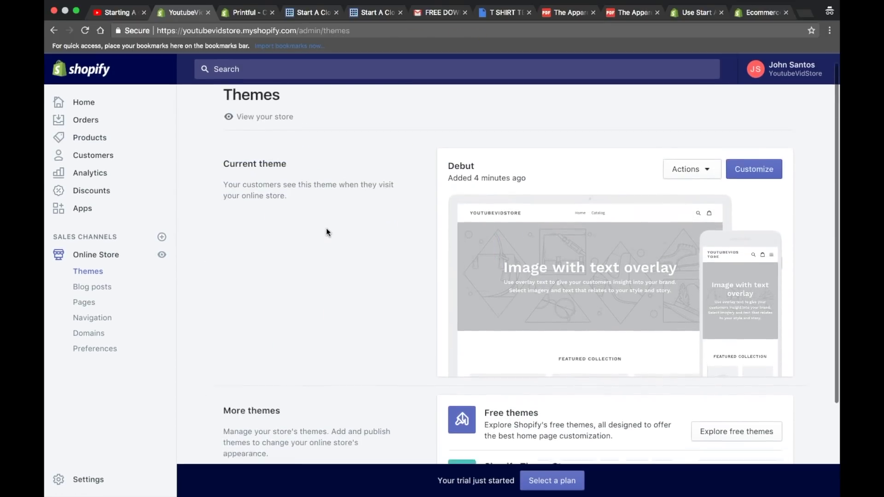
scroll(326, 232, down, 3)
scroll(339, 364, down, 2)
scroll(339, 364, up, 3)
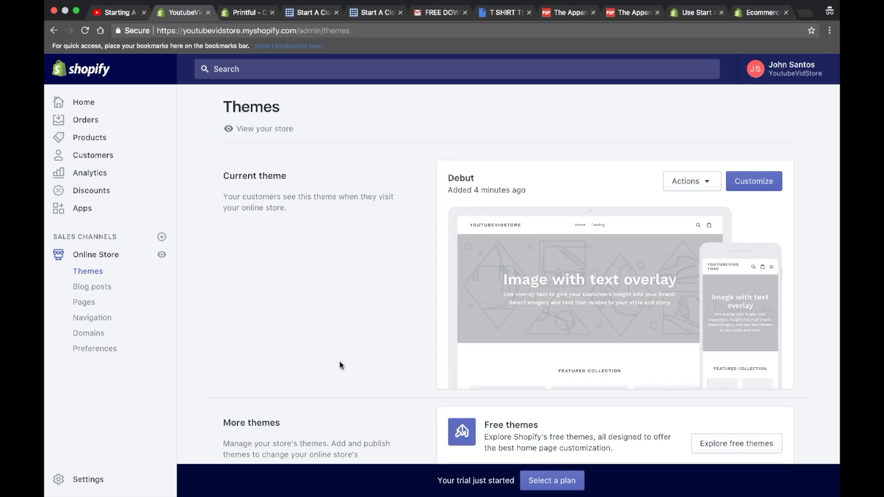
scroll(339, 361, up, 1)
scroll(435, 260, down, 3)
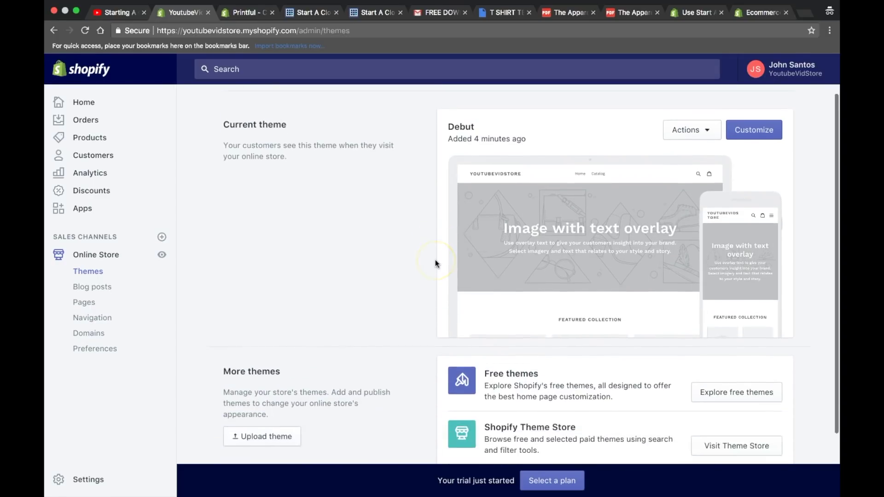
scroll(562, 230, down, 2)
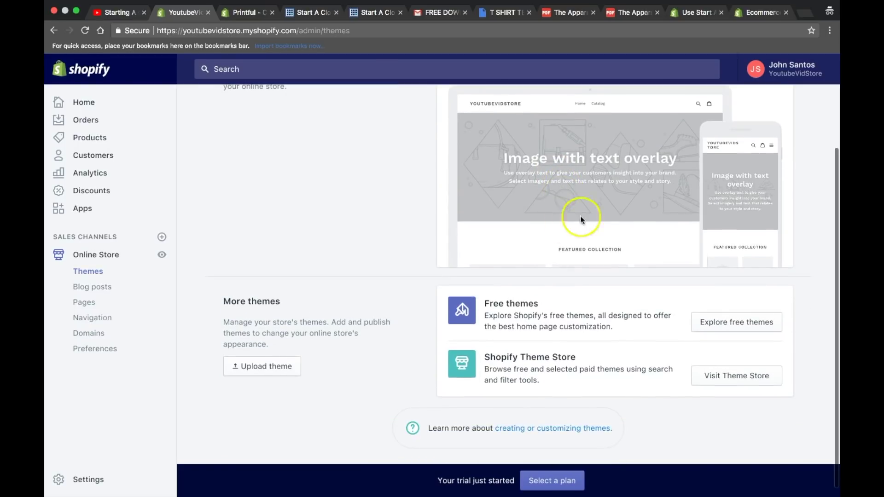
scroll(615, 227, up, 3)
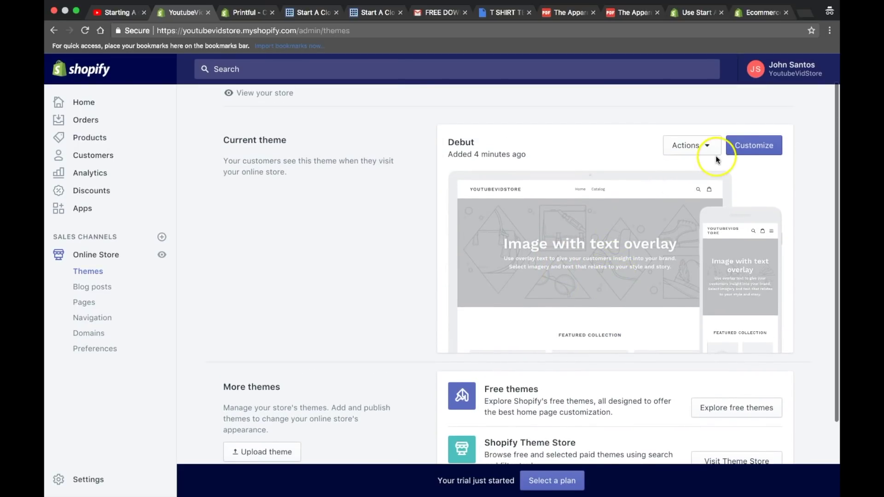
click(761, 148)
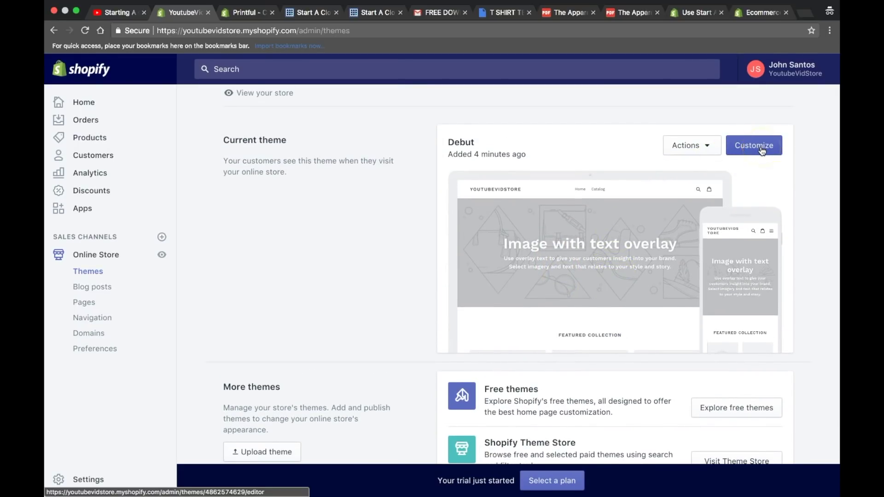
scroll(733, 212, down, 4)
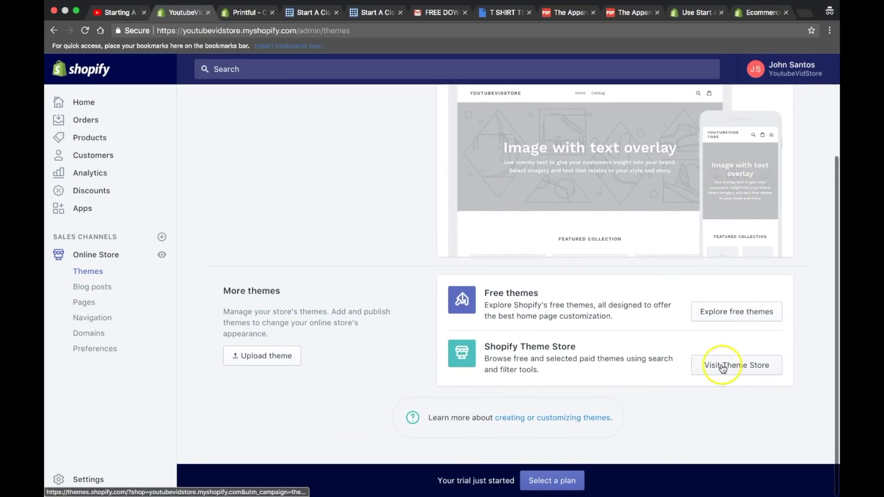
Open the Shopify Theme Store and browse the 49 Clothing & Fashion themes.
click(719, 364)
scroll(553, 123, down, 10)
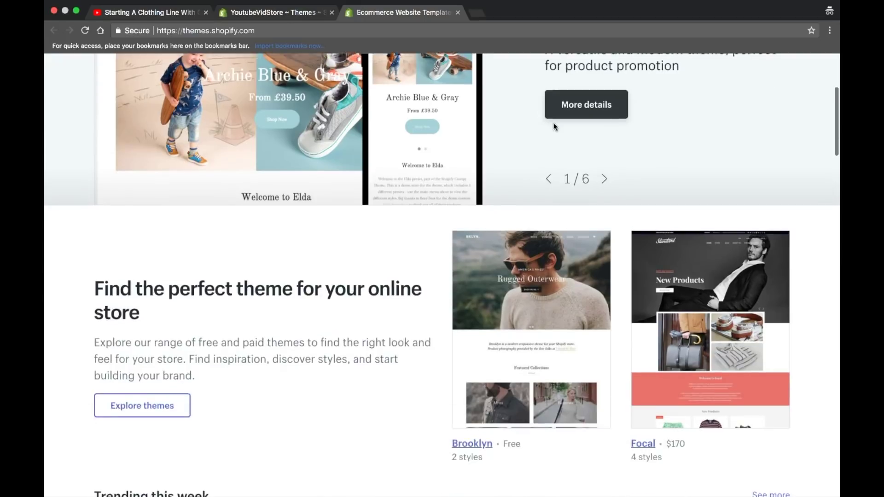
scroll(554, 127, down, 10)
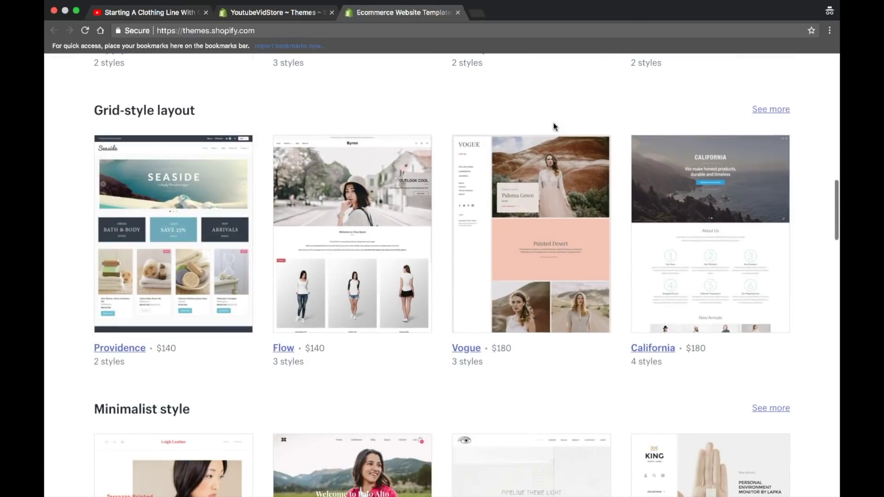
scroll(554, 123, down, 10)
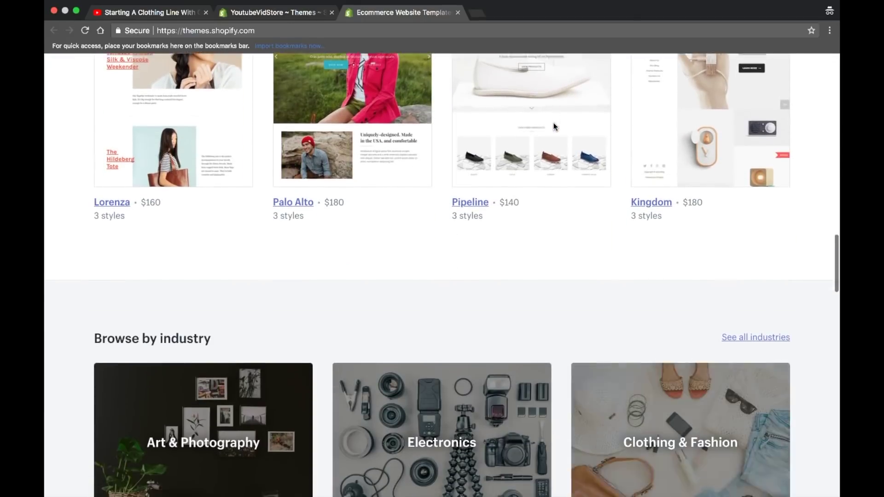
scroll(553, 122, down, 1)
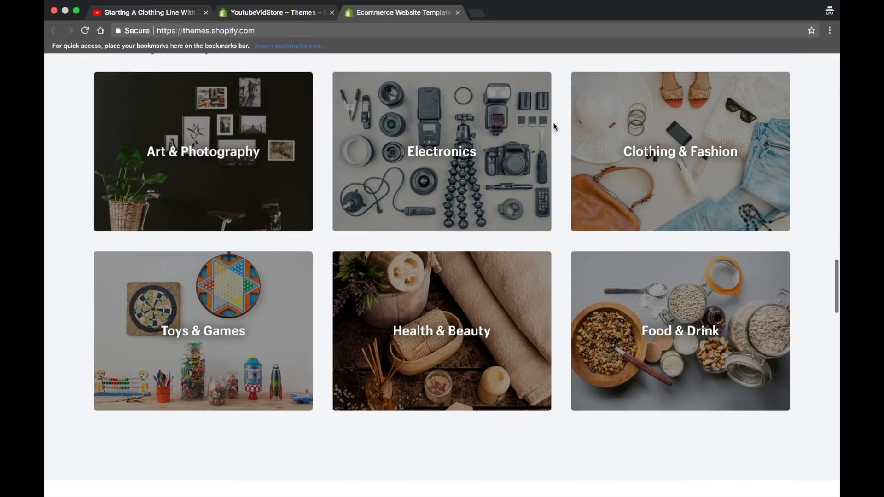
scroll(554, 122, up, 2)
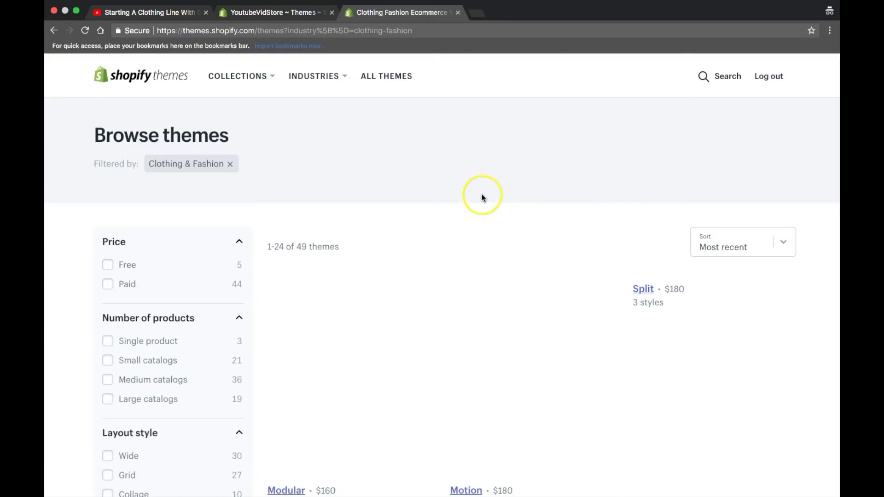
Scroll further down the list and open the $160 District theme in a new tab.
scroll(590, 302, down, 10)
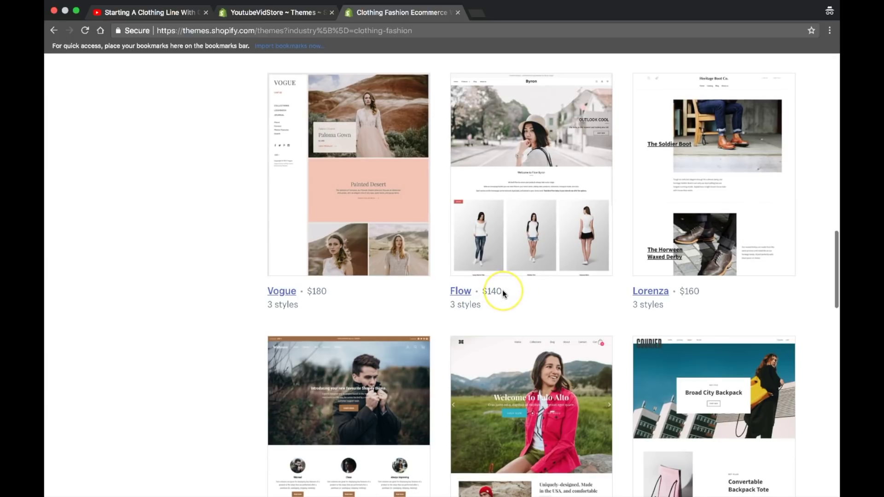
scroll(506, 299, down, 5)
scroll(518, 321, down, 3)
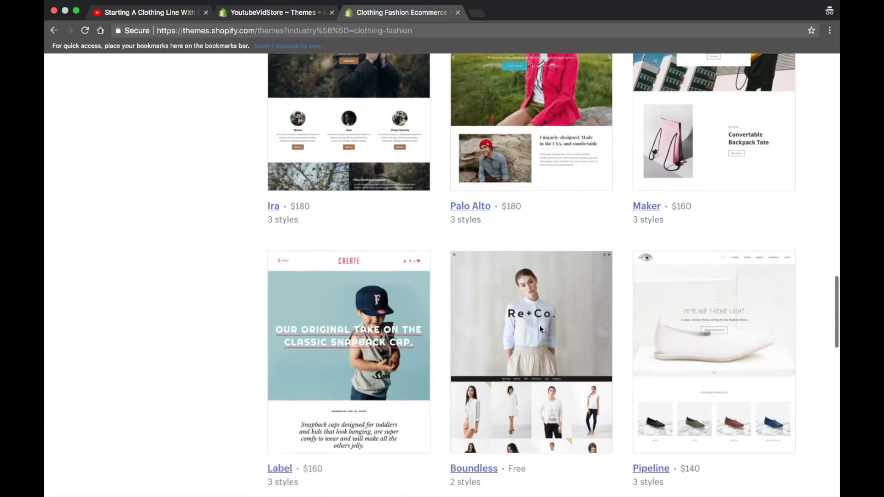
scroll(541, 329, down, 8)
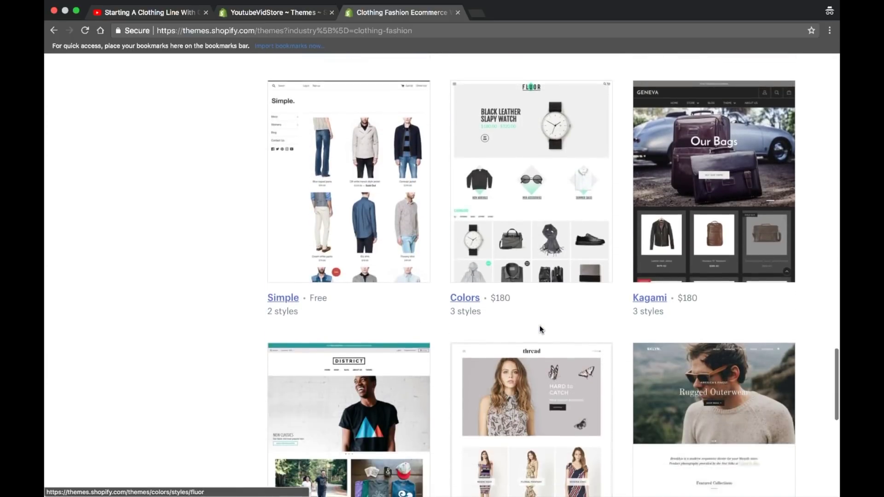
scroll(541, 328, down, 7)
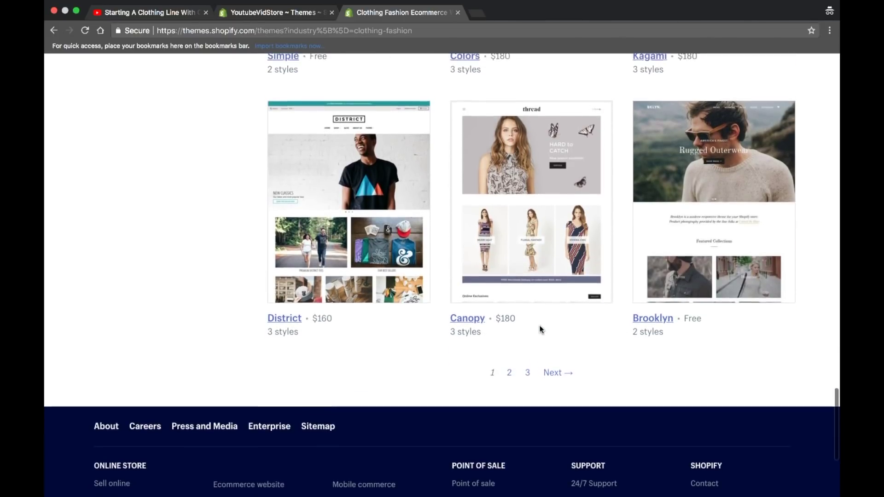
scroll(293, 413, up, 3)
super+click(293, 413)
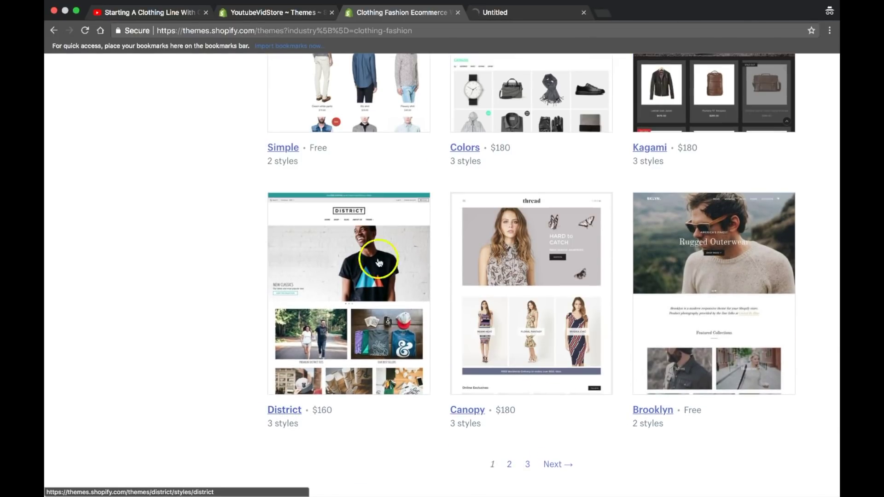
scroll(287, 274, up, 20)
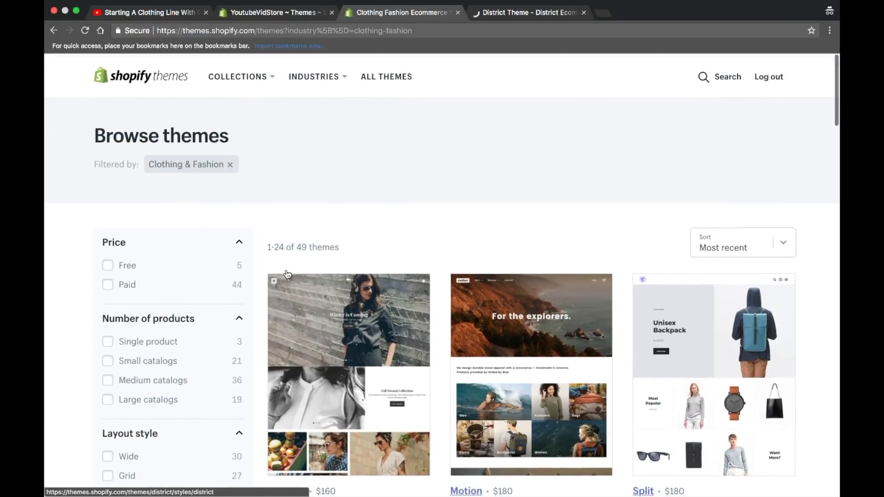
Filter the themes to free only, browse them, then remove the Free filter.
click(137, 263)
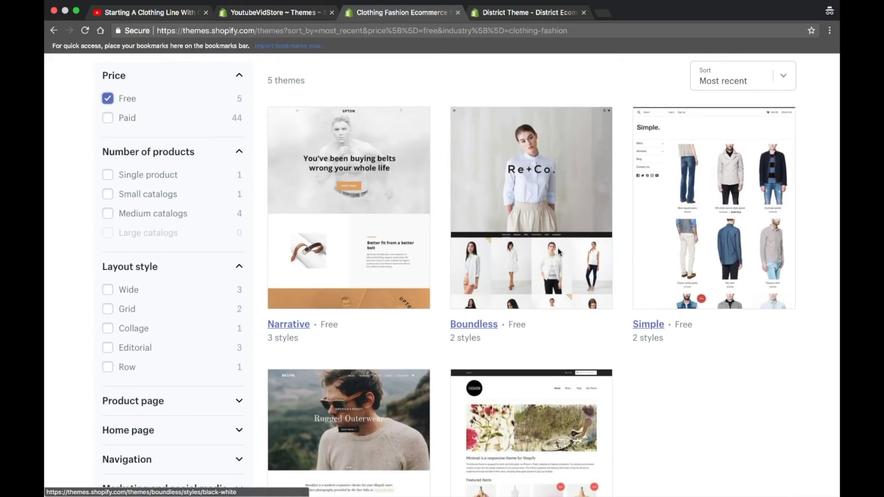
scroll(557, 248, down, 3)
click(380, 327)
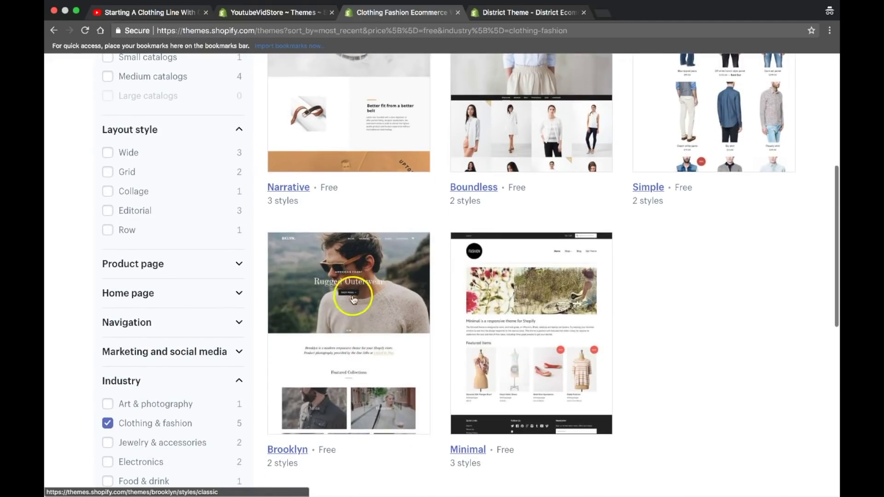
scroll(607, 326, up, 5)
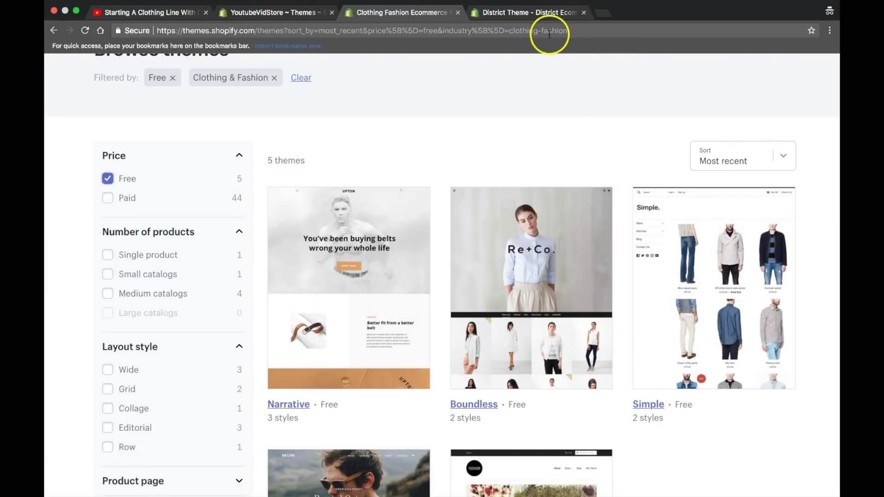
scroll(221, 219, up, 2)
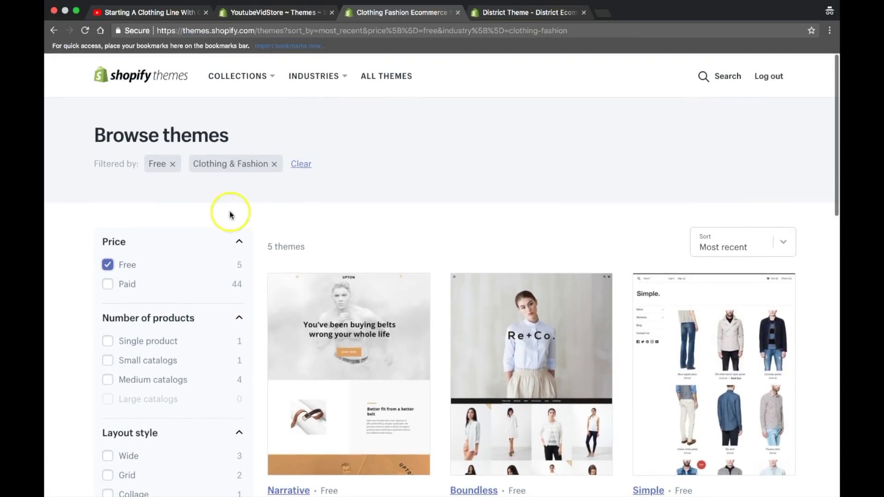
click(112, 266)
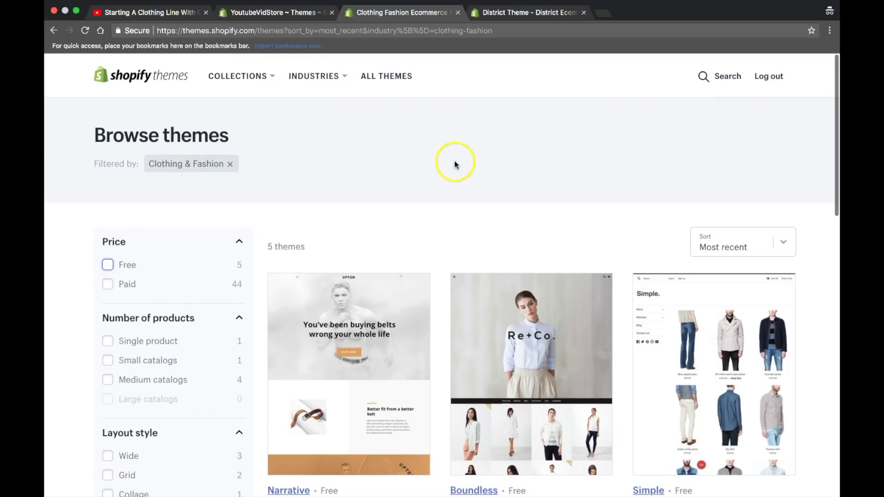
Search the theme store for 'sections', scan the results, then switch to the District page.
click(712, 77)
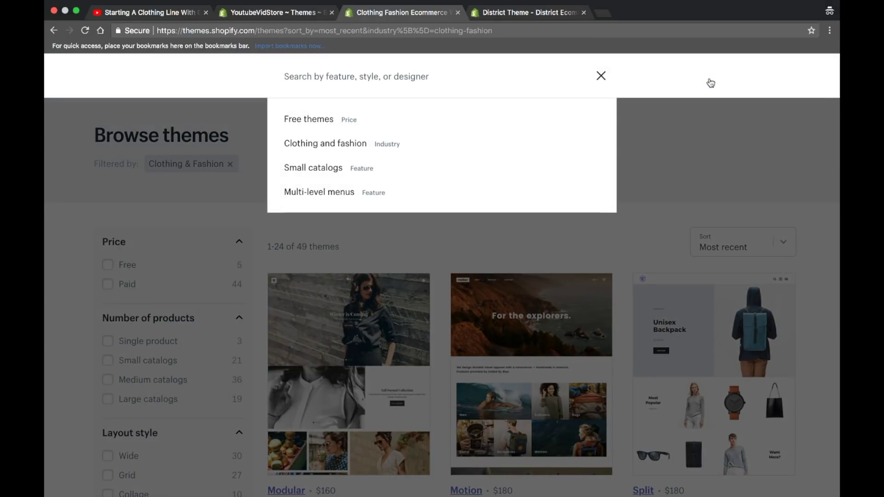
text(se)
text(ctions)
key(Return)
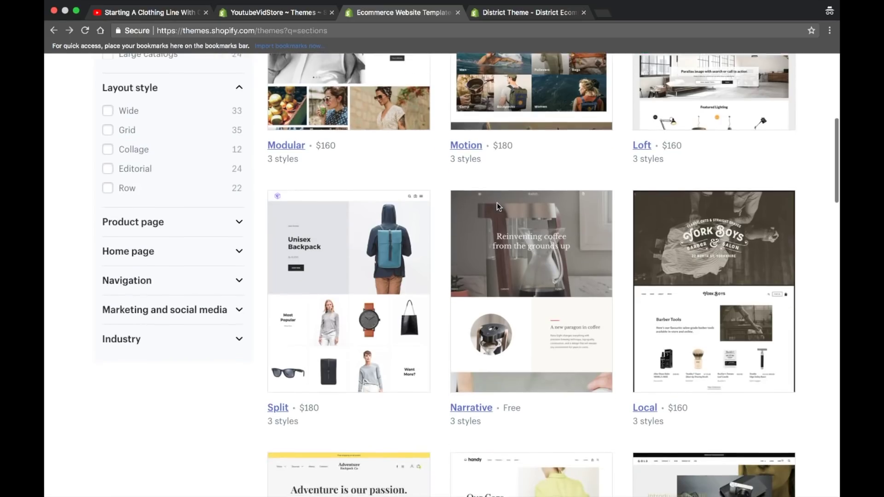
scroll(496, 202, down, 5)
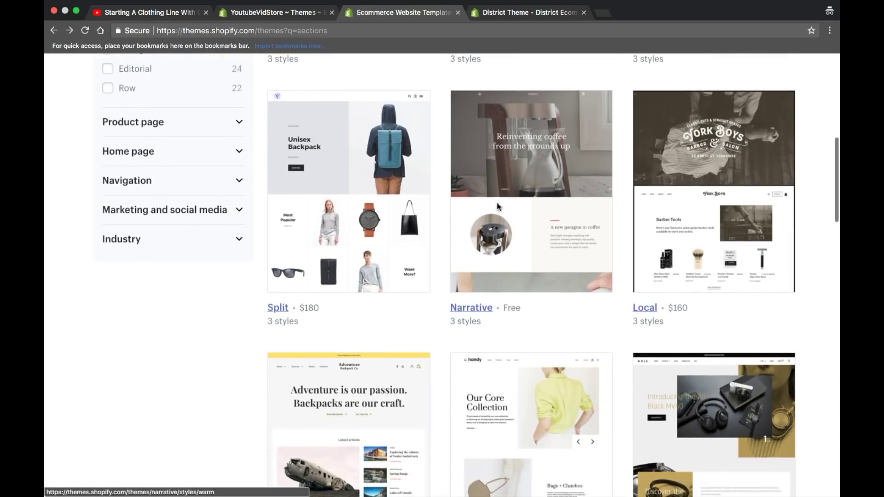
scroll(497, 206, down, 10)
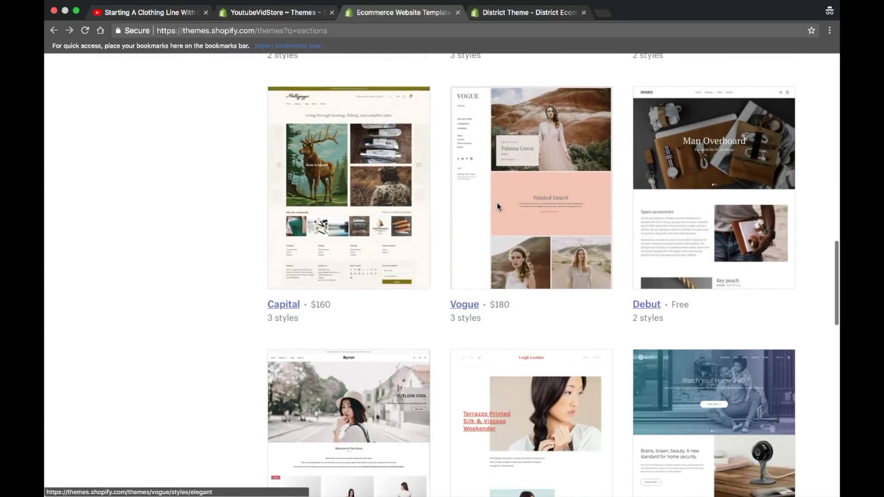
scroll(497, 205, down, 6)
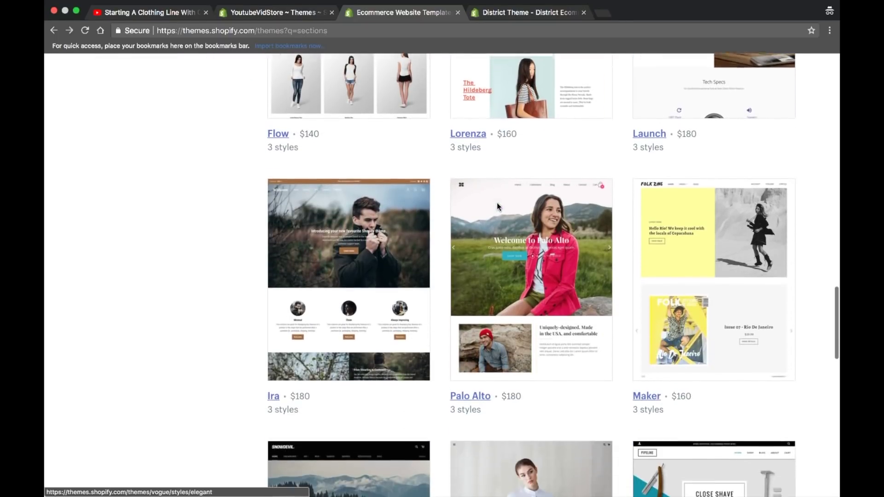
scroll(497, 205, down, 4)
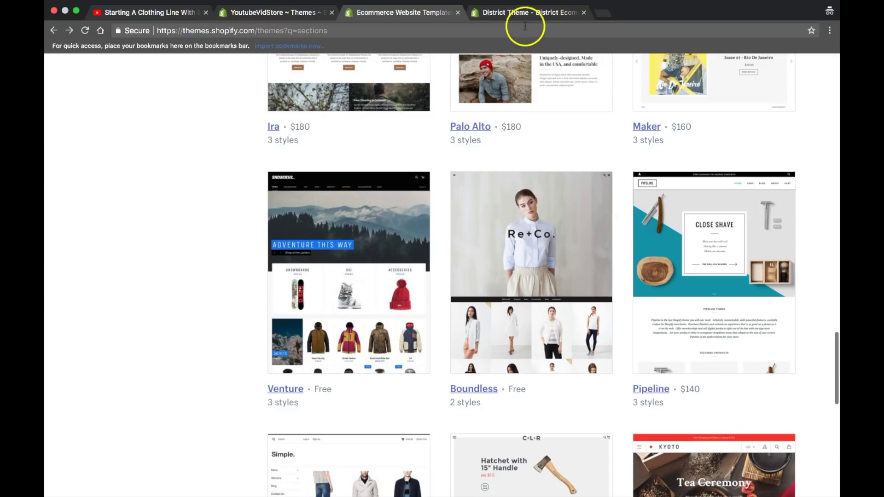
scroll(579, 175, down, 3)
click(551, 14)
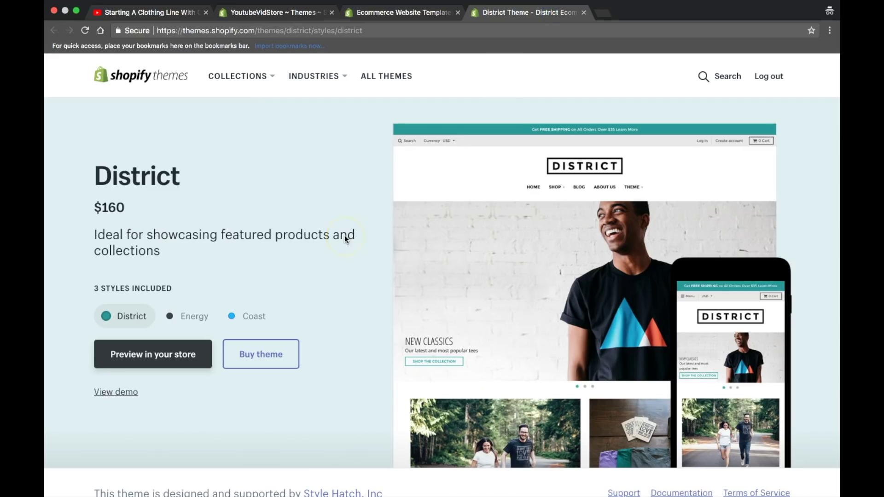
Read District's home page sections feature, then preview the District theme in YoutubeVidStore.
scroll(344, 236, down, 1)
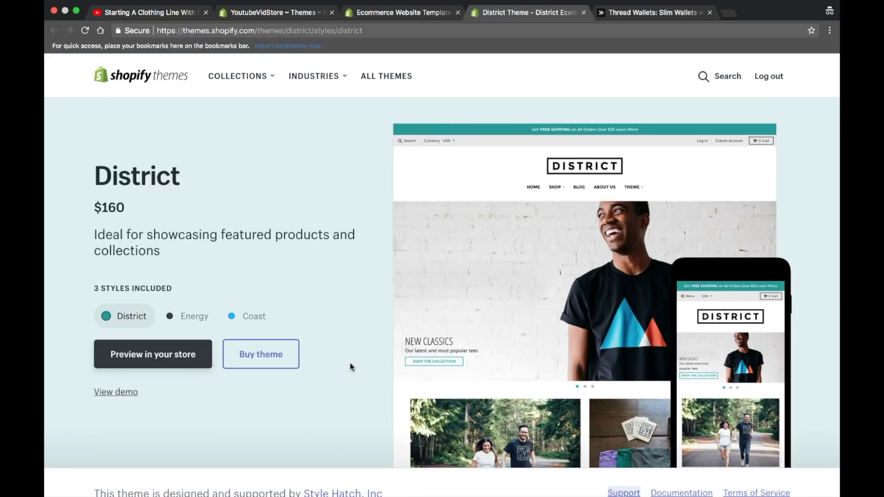
scroll(351, 367, down, 4)
scroll(350, 366, down, 7)
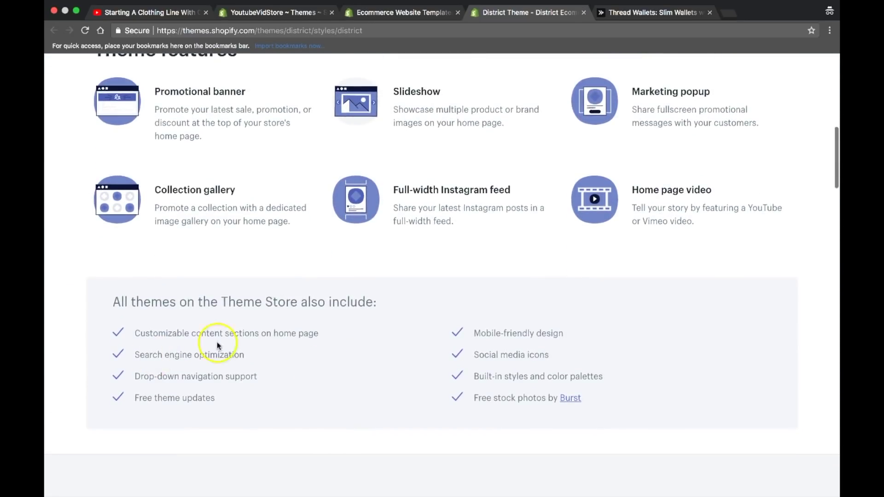
drag(318, 333, 246, 334)
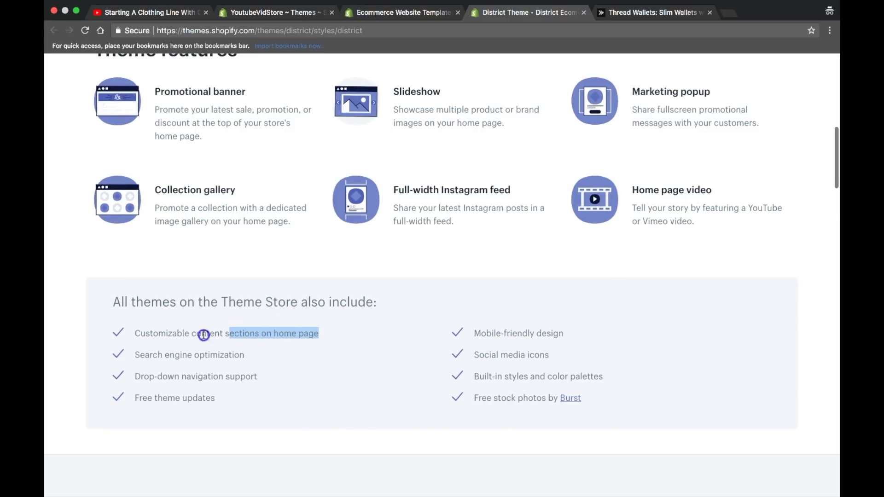
drag(204, 335, 226, 335)
scroll(226, 335, up, 15)
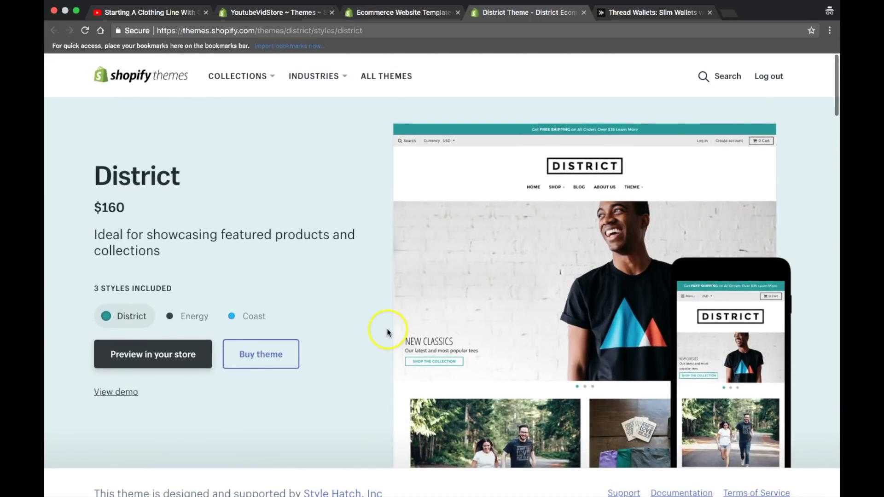
click(175, 354)
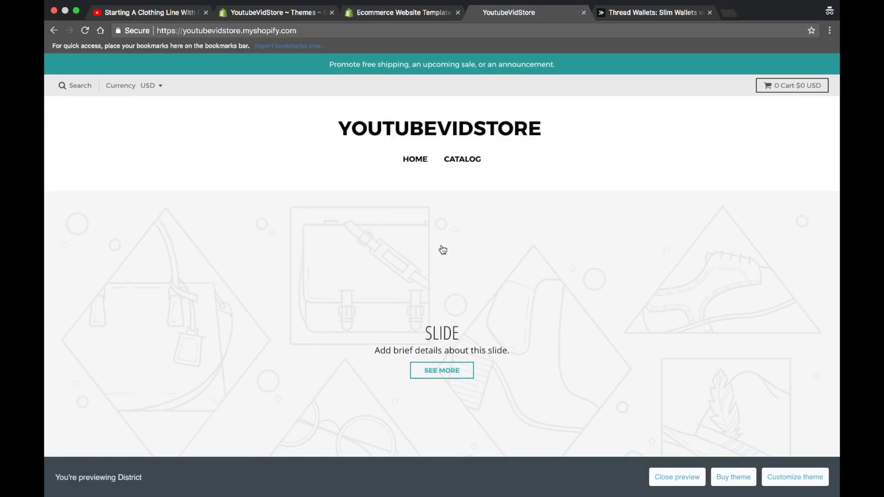
Dismiss the District preview's email popup, browse its slideshow and Featured Grid, then open Customize theme.
scroll(443, 249, down, 3)
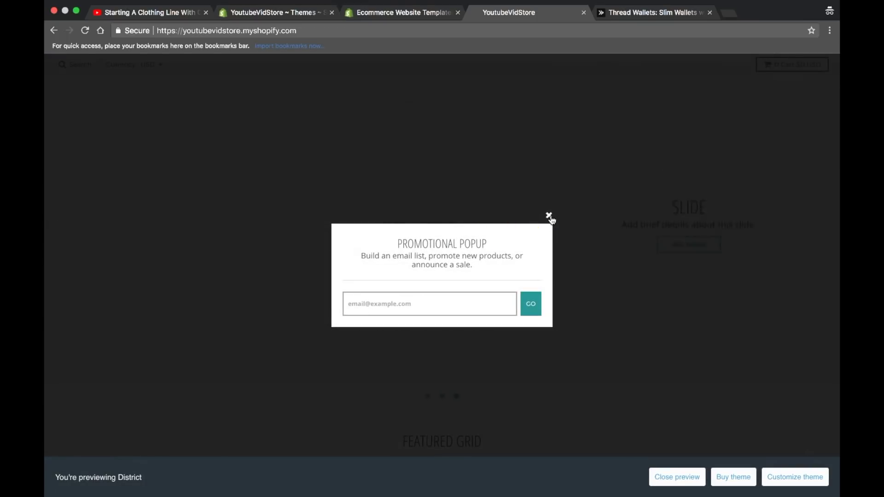
click(549, 215)
scroll(552, 220, down, 6)
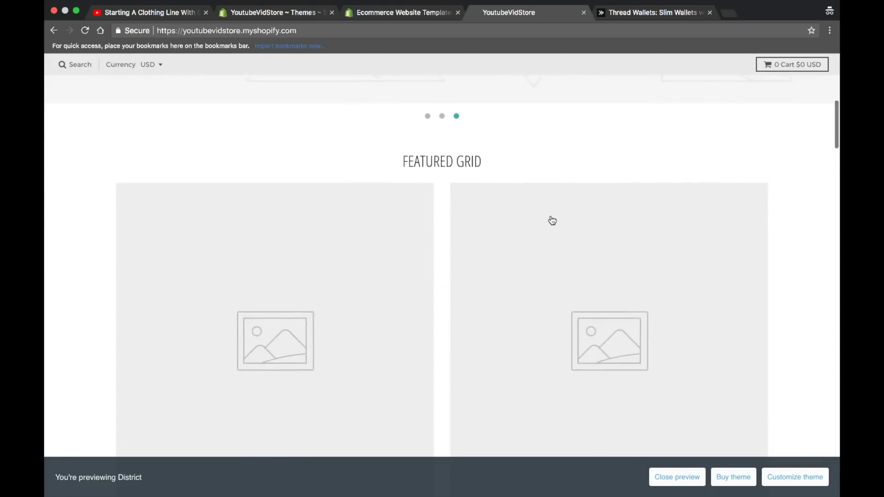
scroll(552, 220, down, 3)
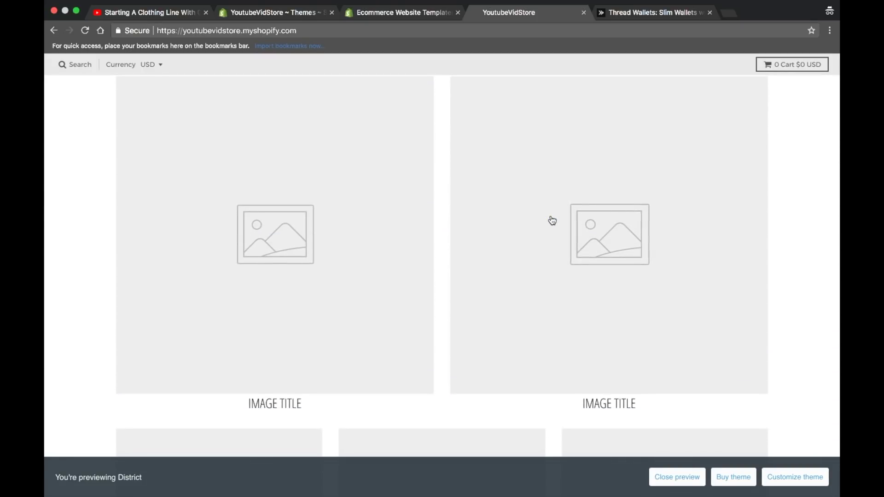
scroll(552, 221, down, 10)
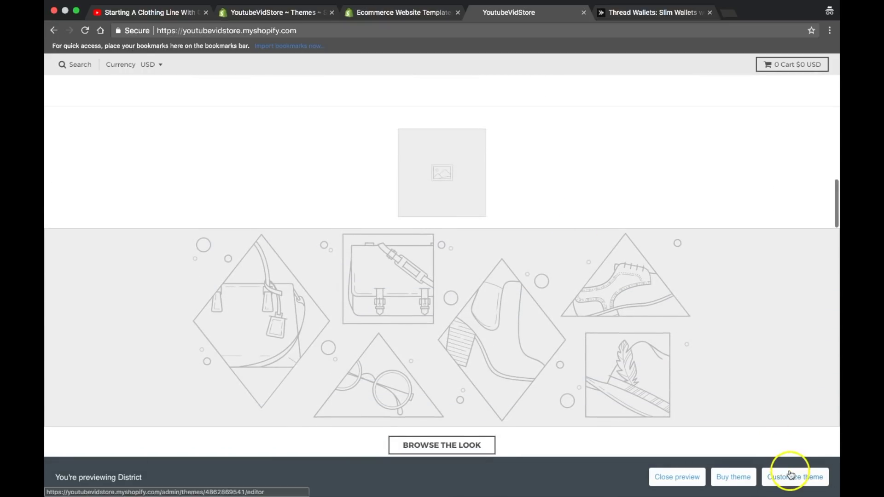
scroll(558, 320, up, 10)
scroll(558, 319, up, 10)
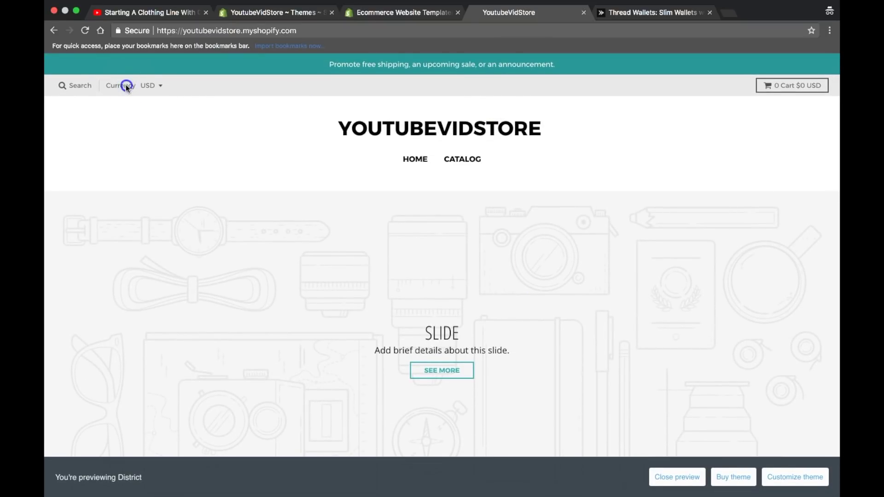
scroll(381, 179, down, 3)
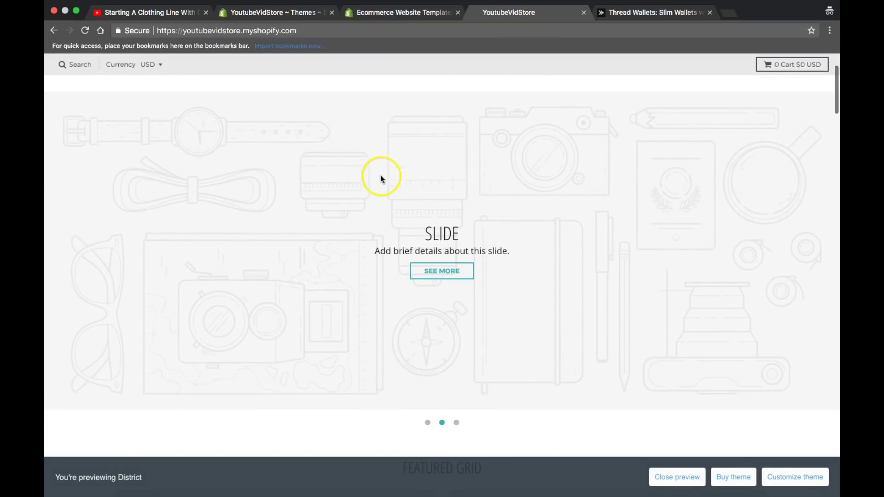
click(809, 479)
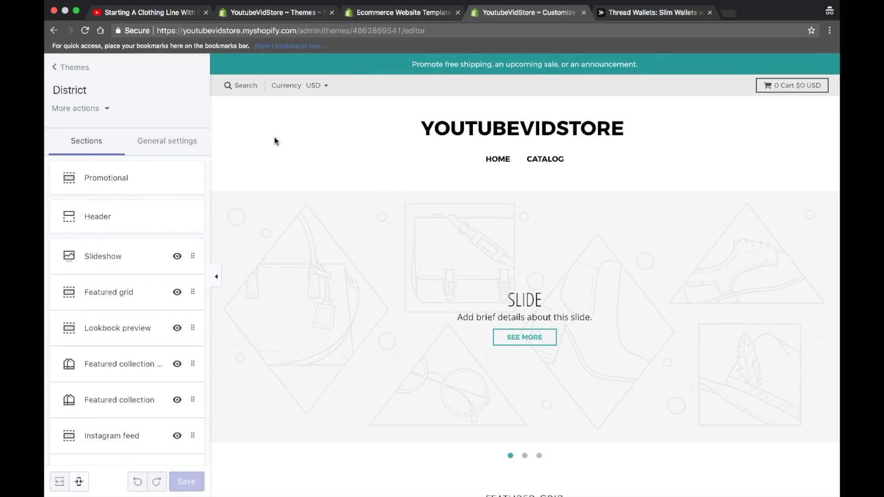
scroll(276, 141, down, 2)
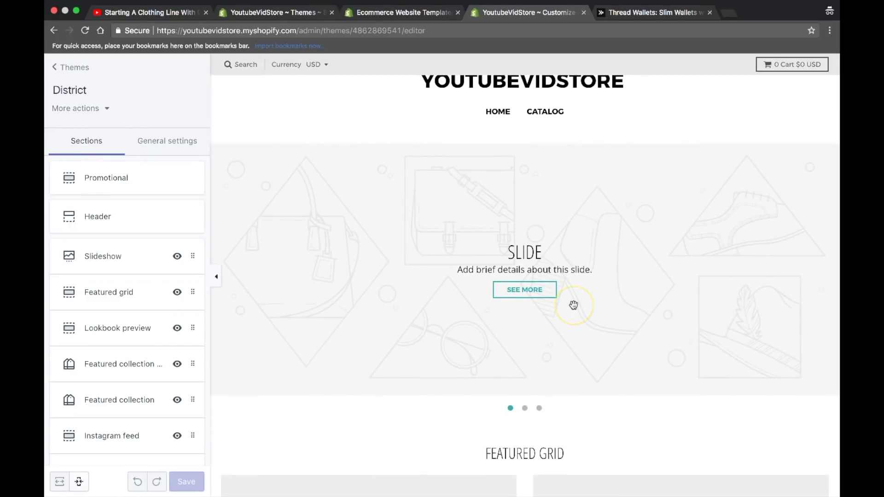
scroll(573, 306, up, 2)
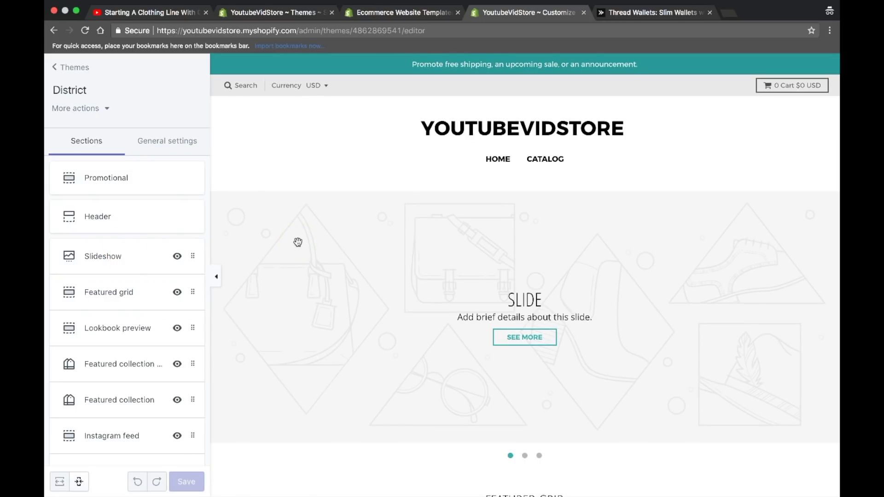
scroll(297, 242, down, 10)
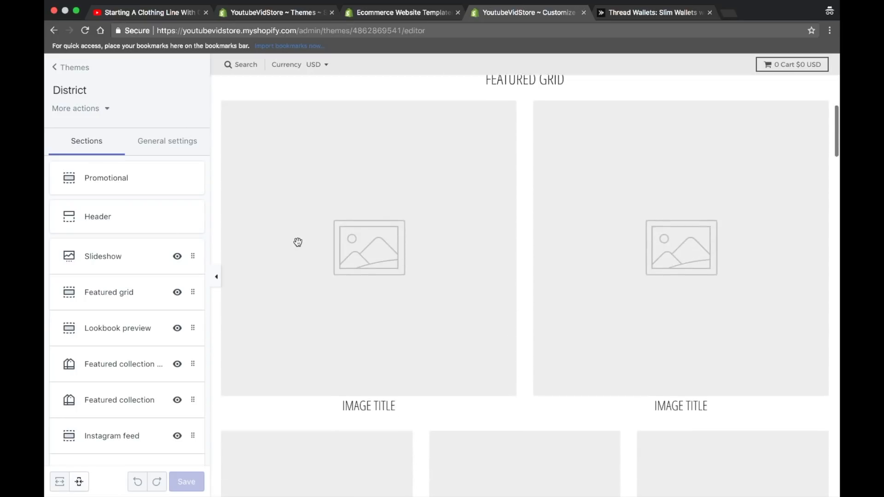
scroll(298, 242, down, 10)
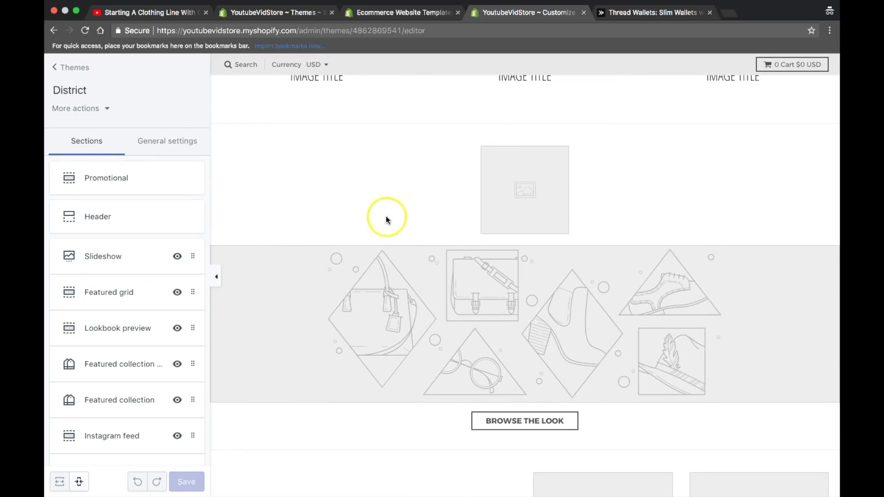
scroll(255, 121, up, 3)
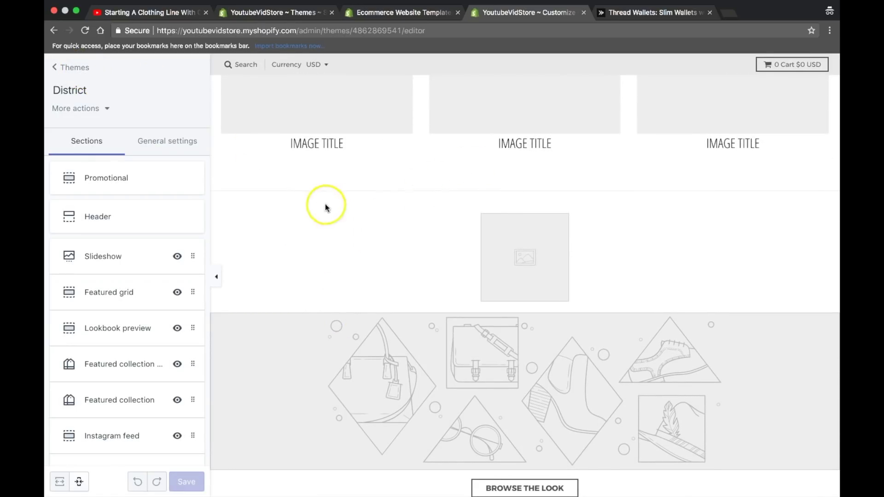
scroll(620, 319, down, 10)
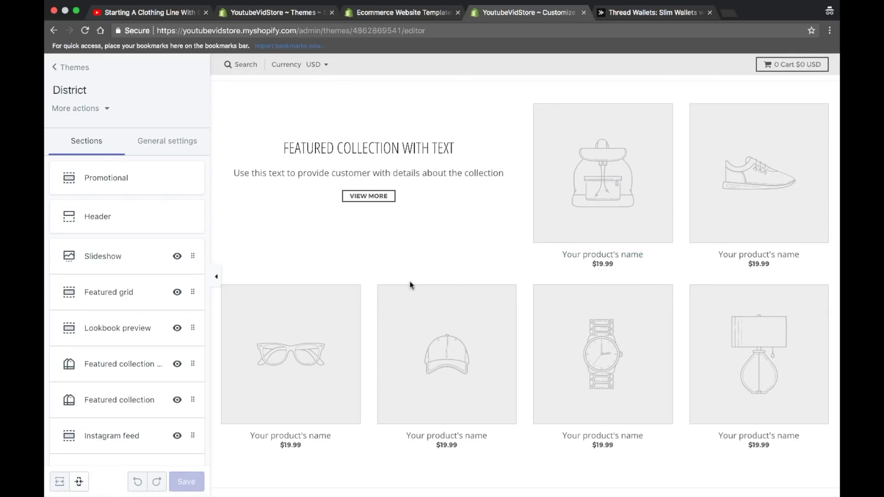
scroll(410, 281, up, 10)
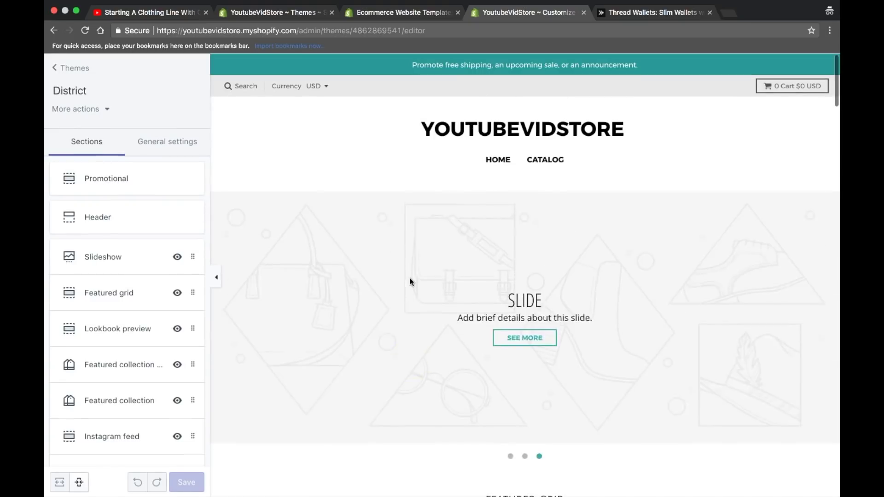
click(131, 180)
click(55, 68)
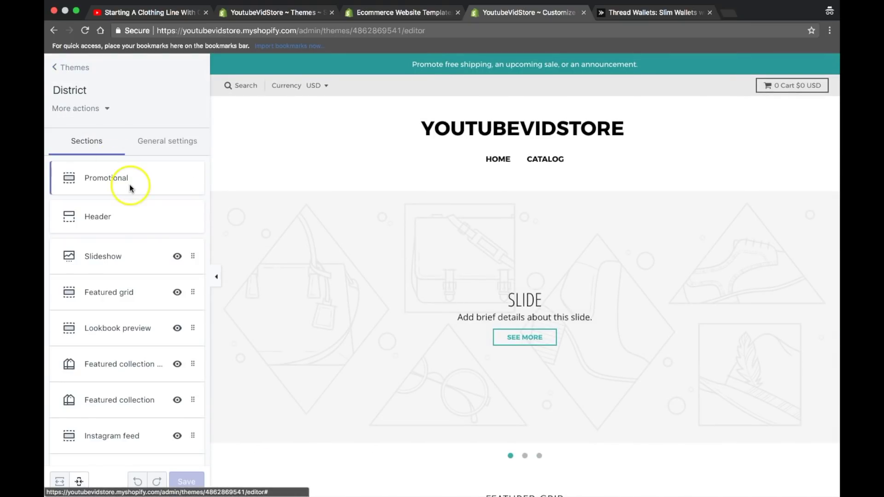
Give the Promotional popup the red t-shirt photo from the Fashion free images.
click(130, 221)
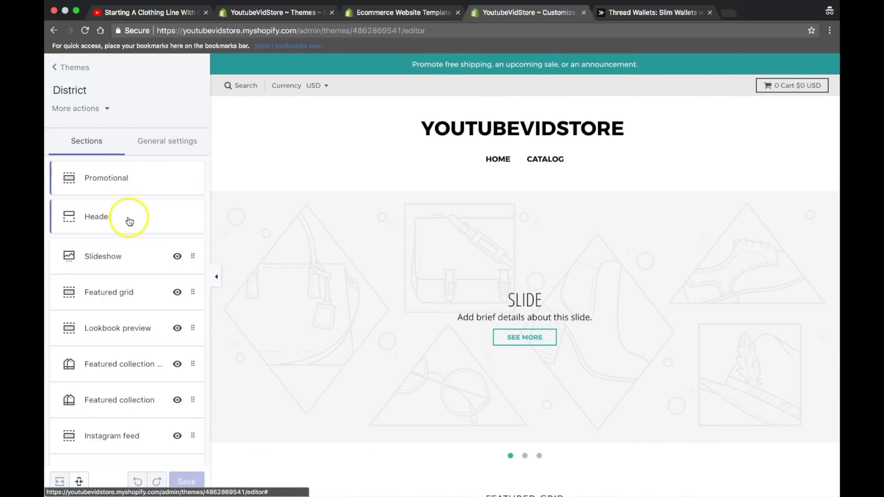
click(134, 183)
click(134, 182)
scroll(138, 322, down, 4)
click(145, 400)
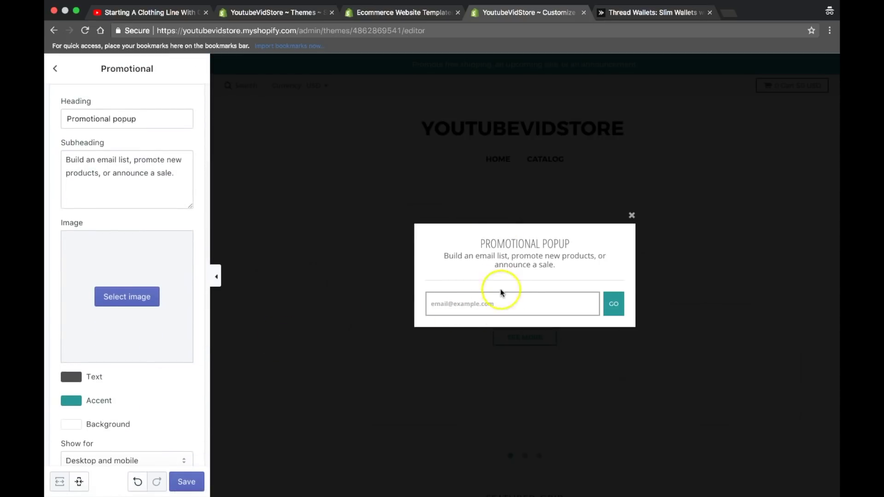
click(127, 297)
click(168, 98)
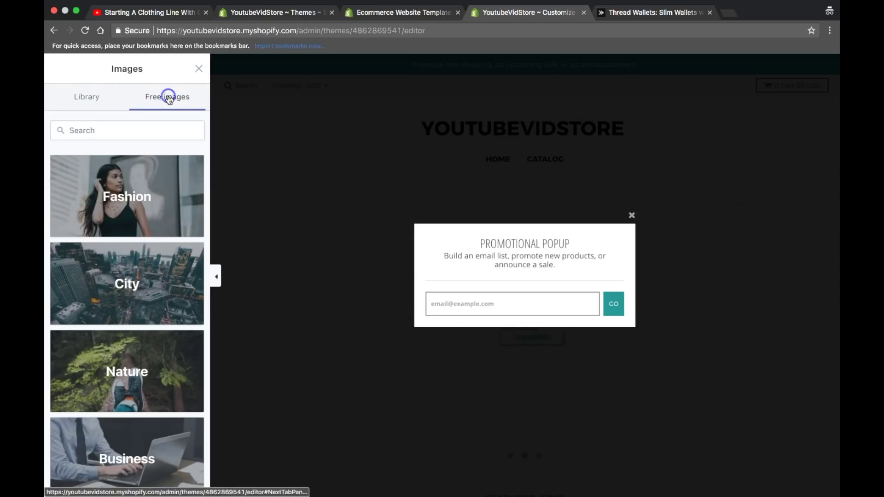
click(141, 183)
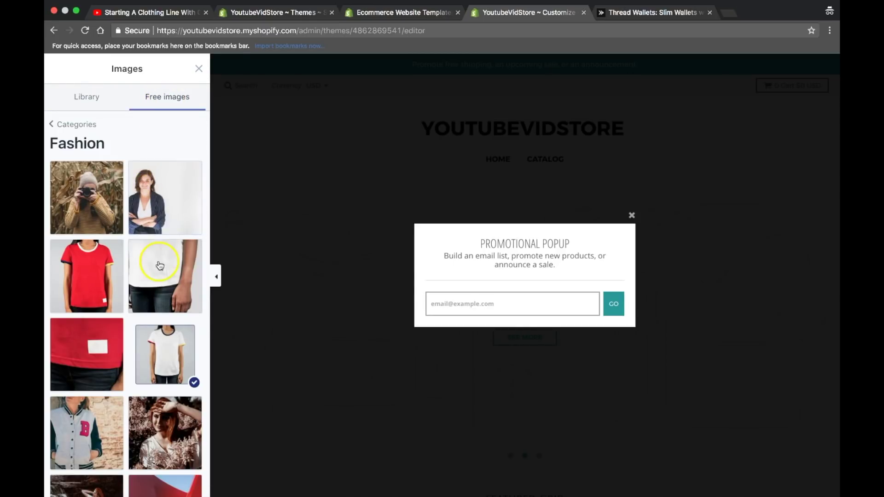
click(105, 285)
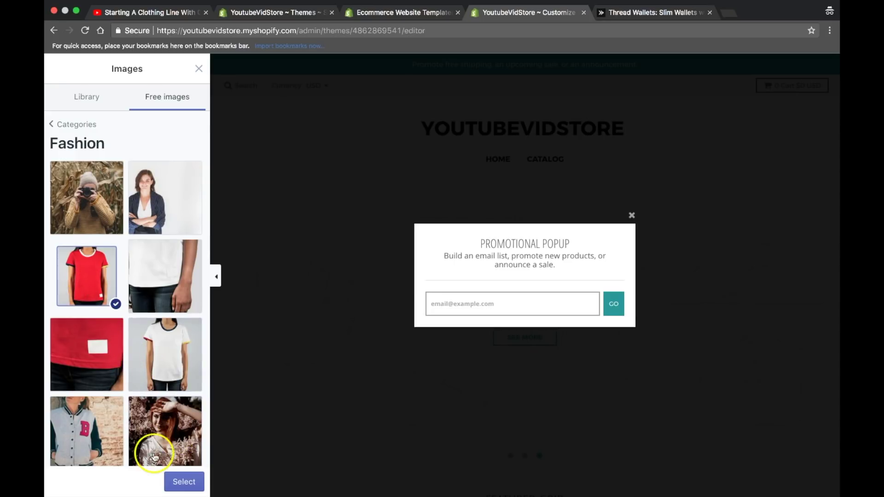
click(183, 482)
Change the popup's accent colour from teal to dark blue and save.
click(77, 353)
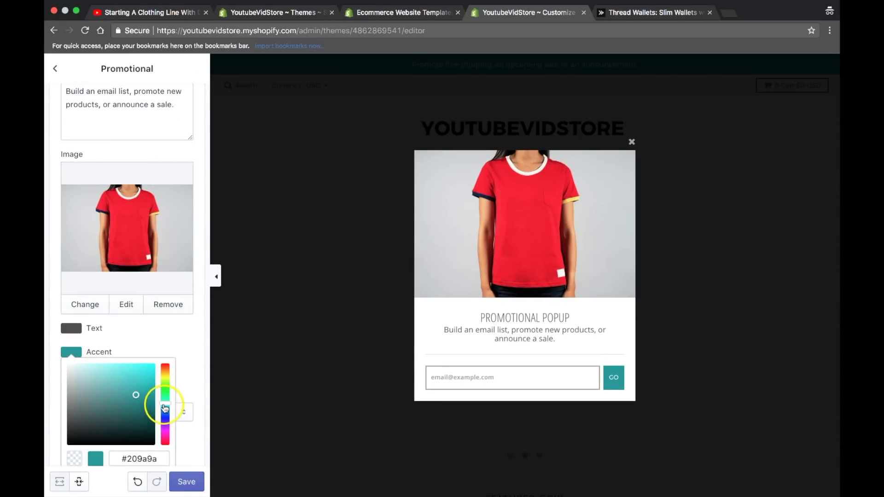
drag(165, 408, 165, 414)
click(187, 482)
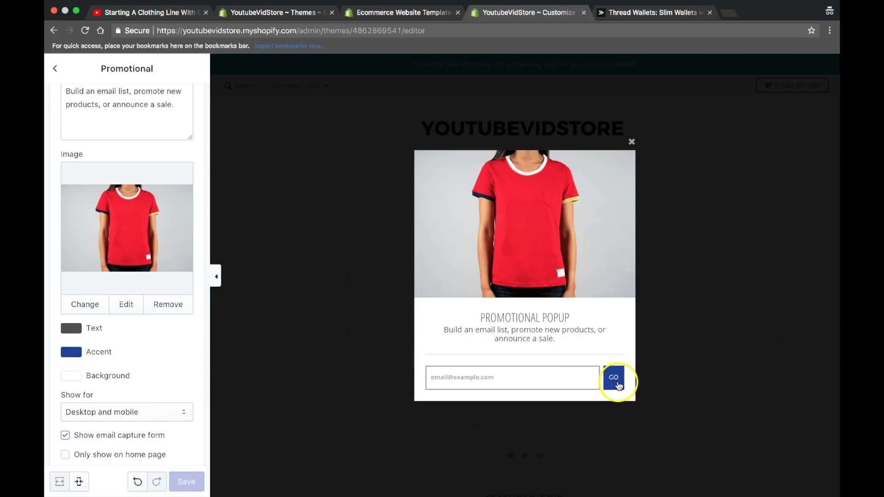
click(56, 70)
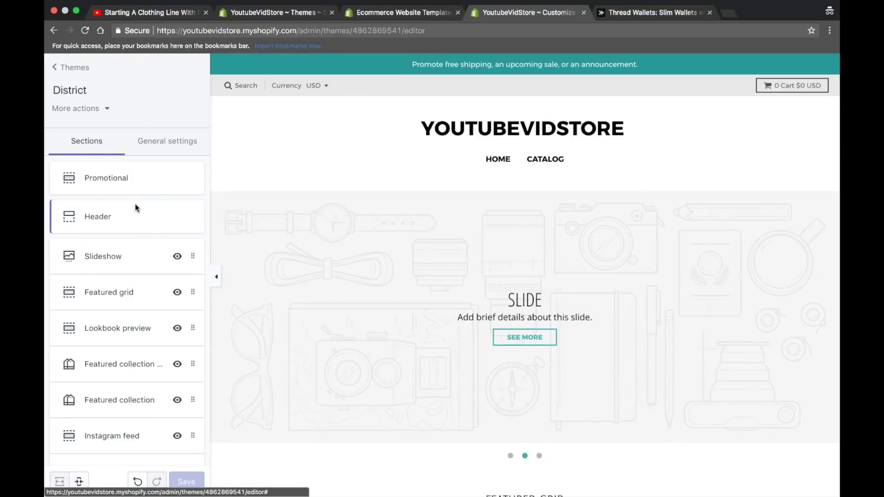
Give the first Slideshow slide the Fashion free photo of a smiling man in a suit.
click(152, 257)
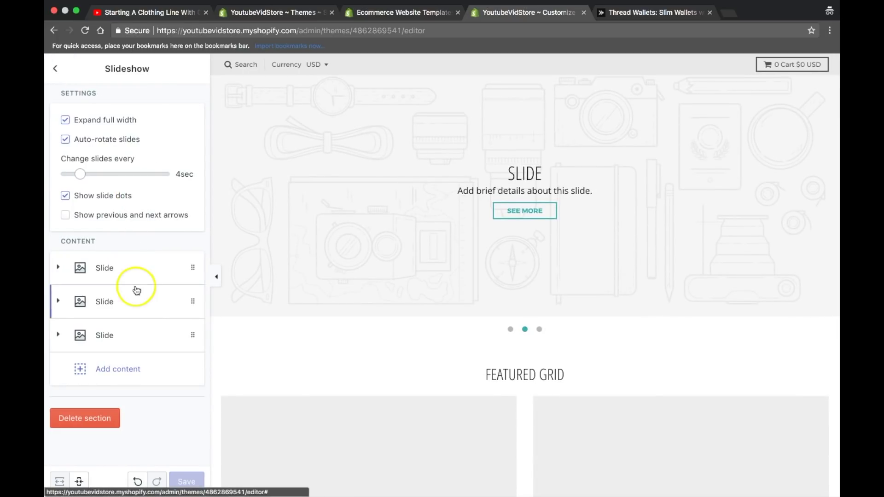
click(138, 268)
click(139, 389)
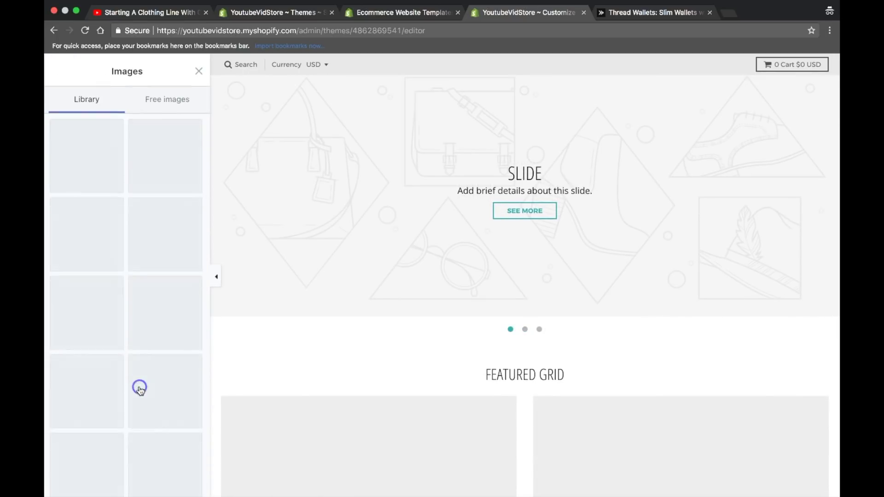
click(185, 99)
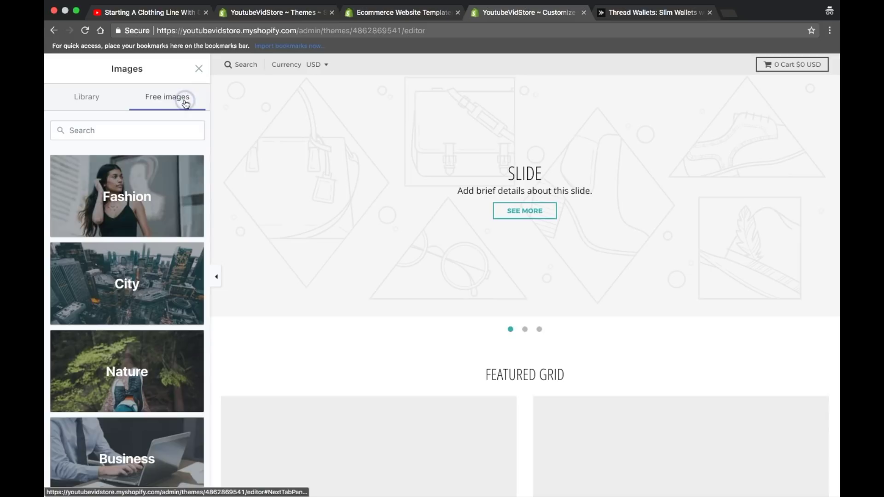
click(164, 219)
scroll(190, 291, down, 20)
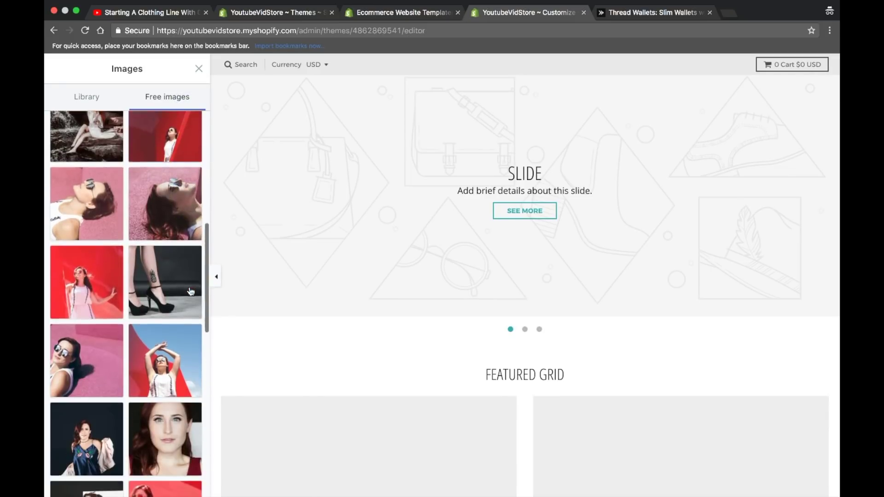
scroll(191, 291, down, 3)
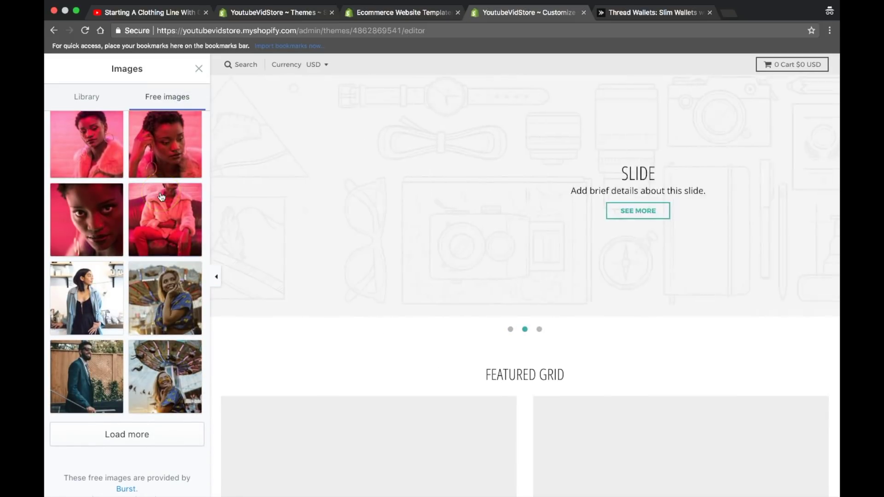
click(170, 253)
click(92, 322)
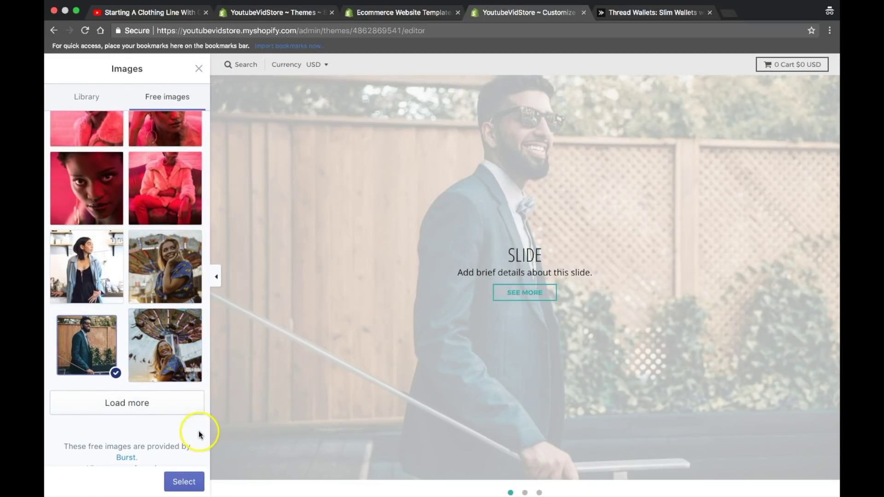
click(184, 481)
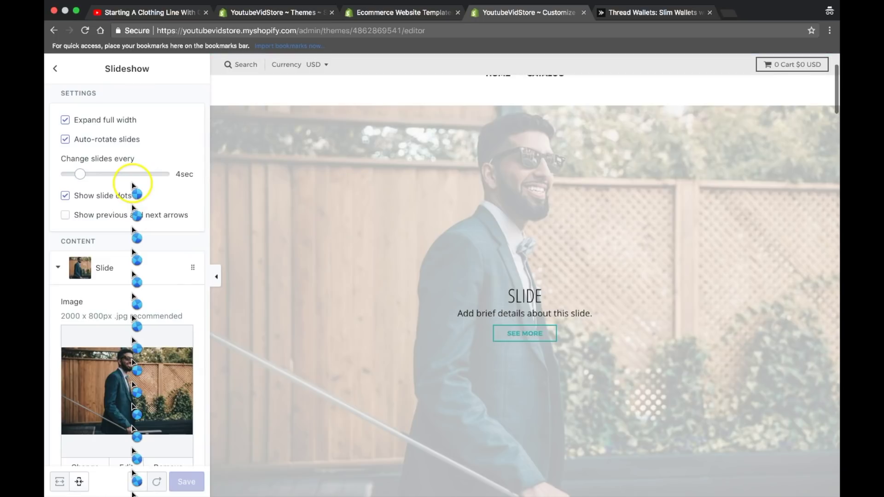
scroll(300, 360, down, 5)
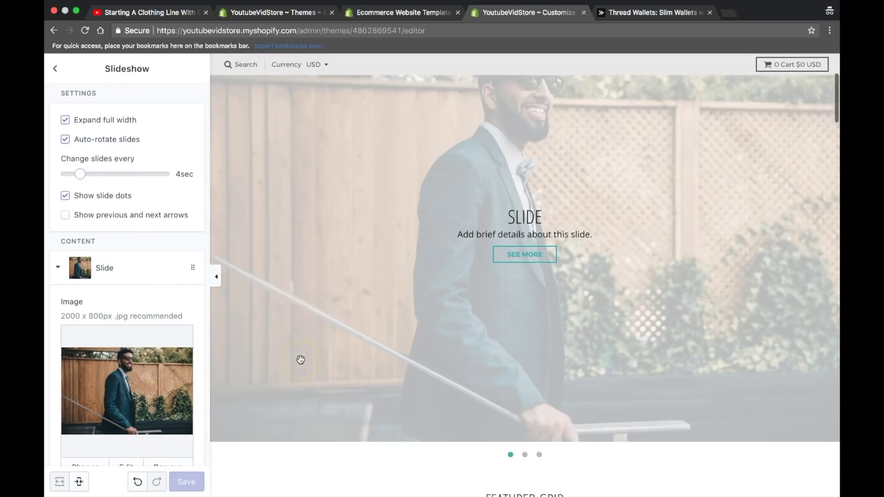
scroll(301, 359, up, 8)
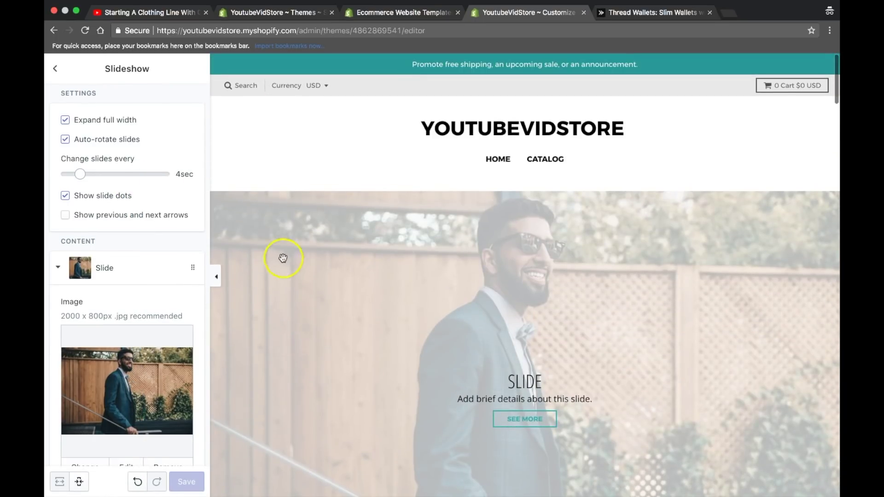
click(61, 71)
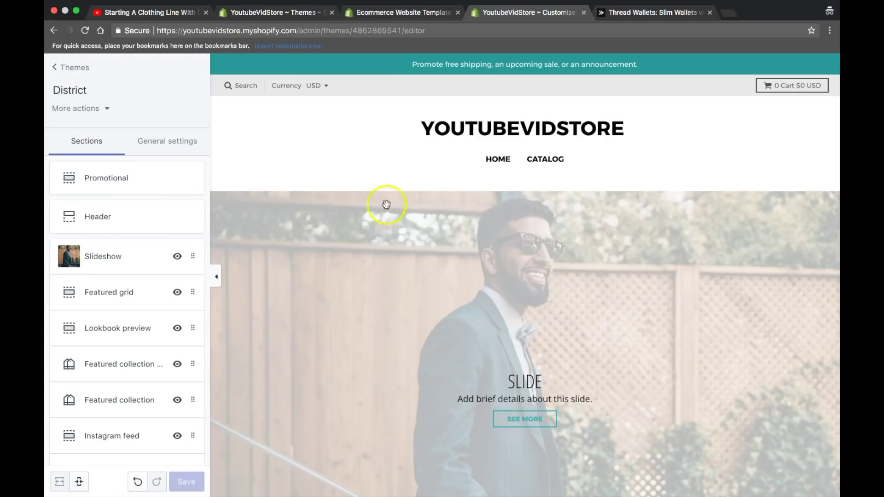
scroll(427, 212, down, 6)
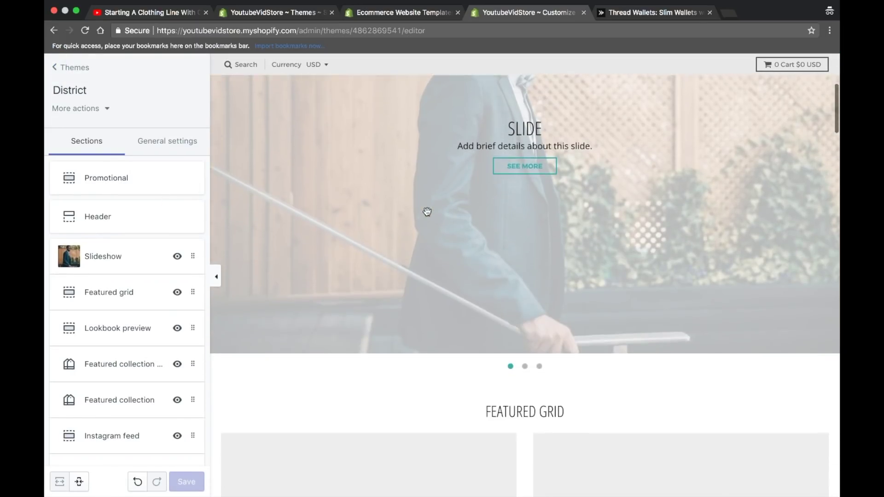
scroll(427, 211, down, 8)
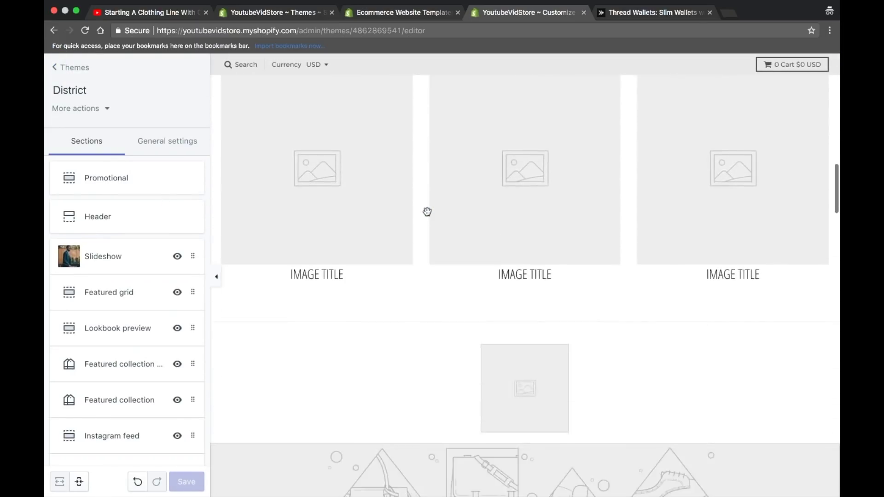
scroll(427, 211, down, 8)
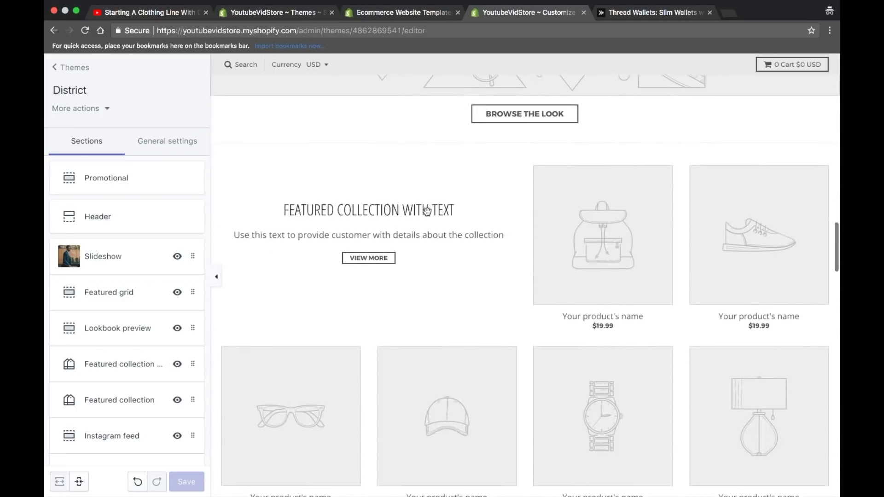
scroll(427, 211, up, 14)
scroll(428, 212, up, 12)
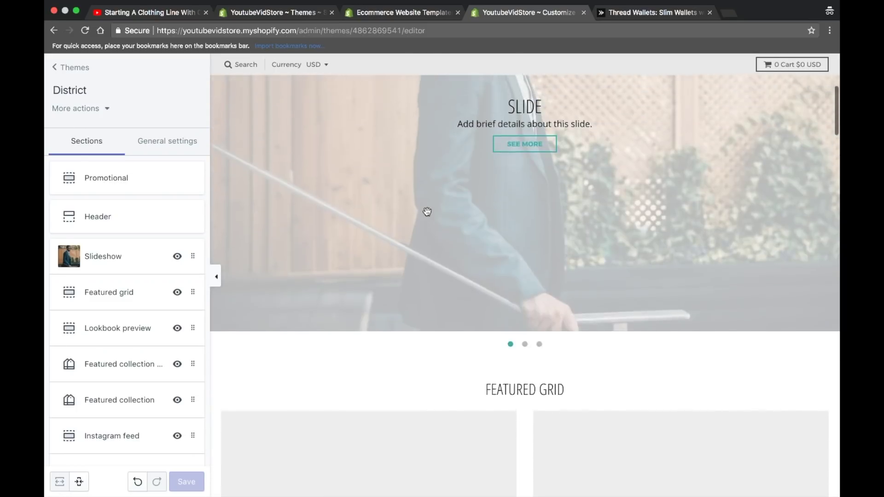
scroll(427, 212, down, 5)
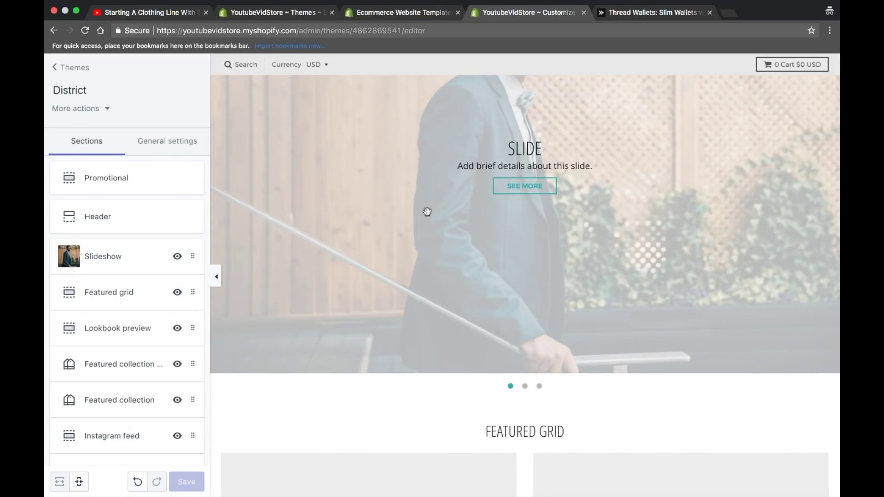
scroll(427, 211, down, 4)
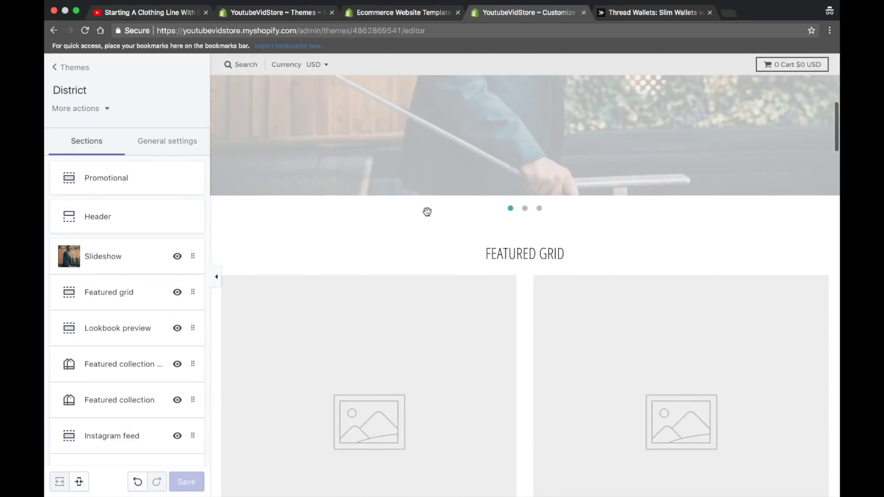
scroll(427, 211, down, 4)
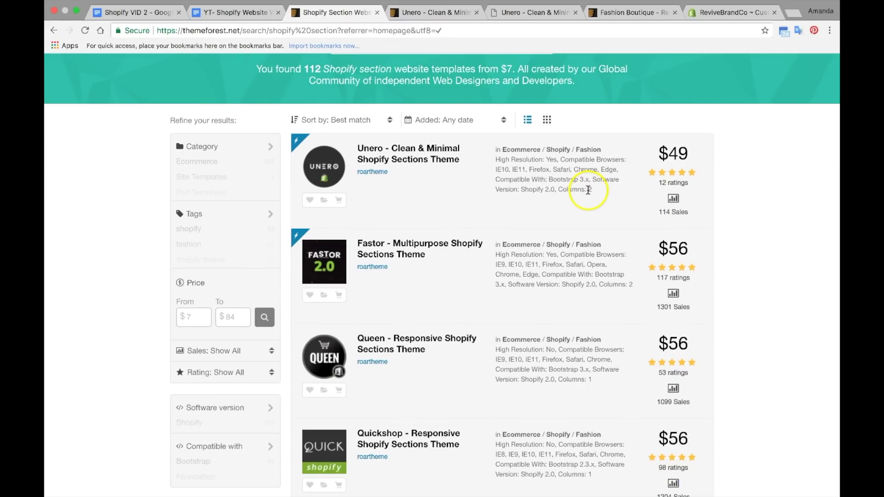
Scroll through the 112 'shopify section' theme results, led by Unero and Fastor, and back up.
scroll(767, 210, down, 2)
scroll(767, 209, up, 5)
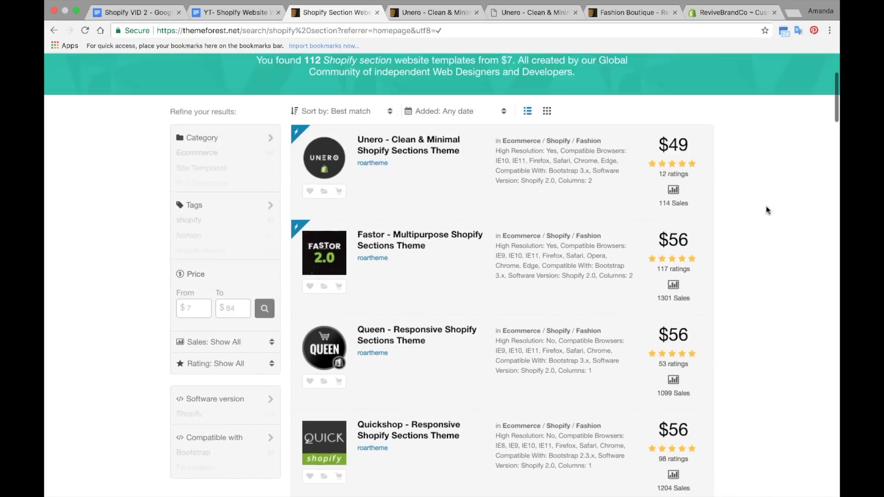
scroll(767, 210, up, 2)
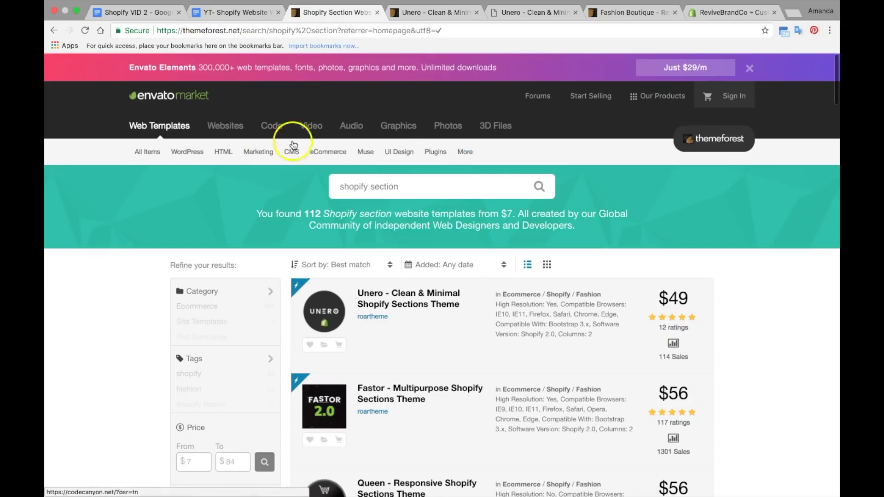
mouse_move(366, 152)
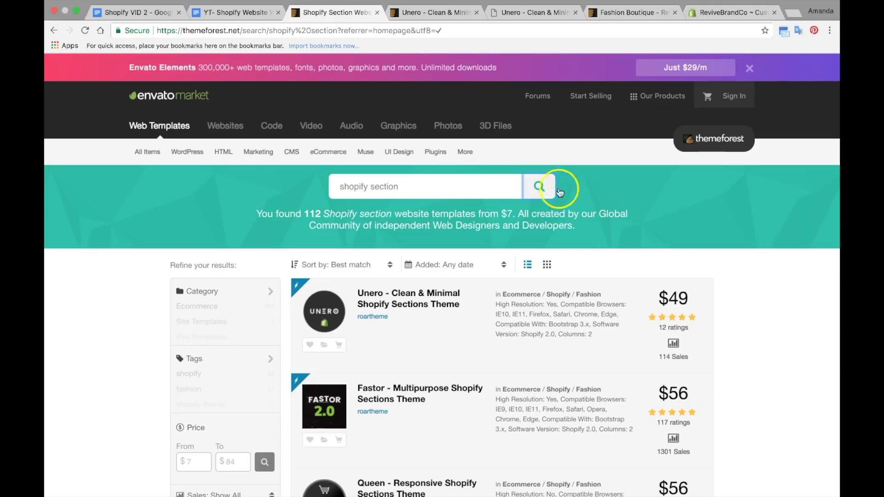
scroll(632, 217, down, 4)
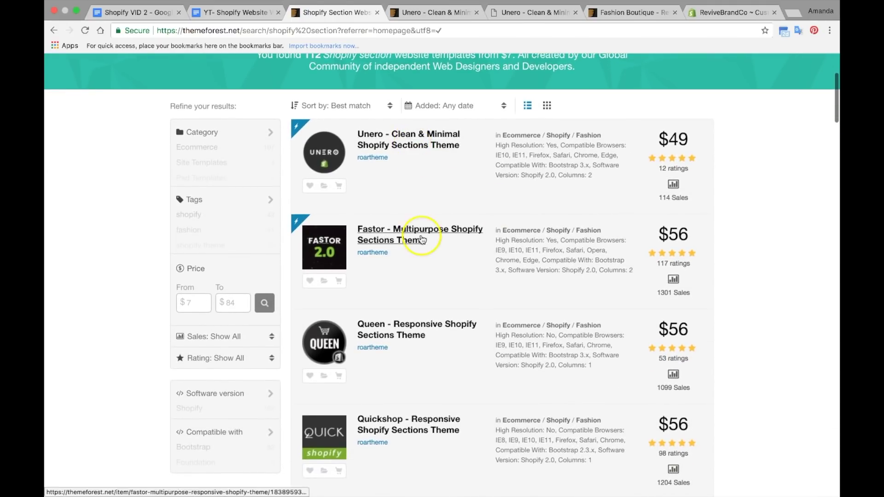
scroll(421, 238, down, 8)
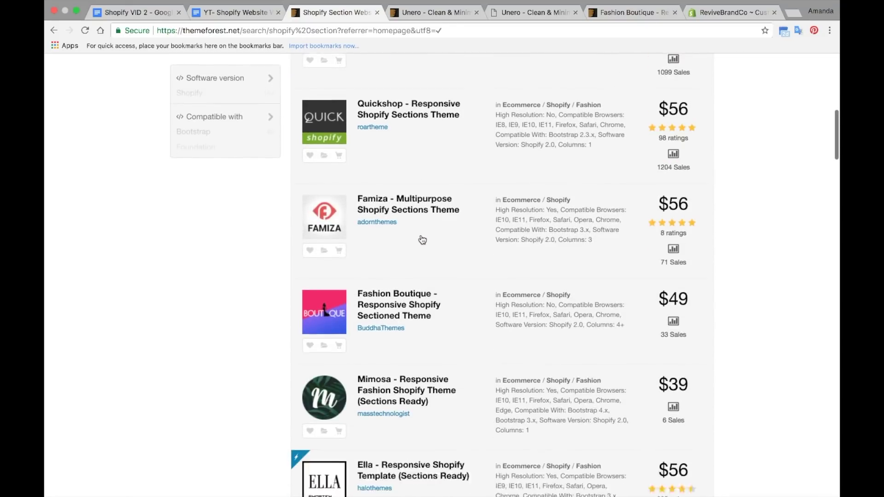
scroll(422, 238, down, 2)
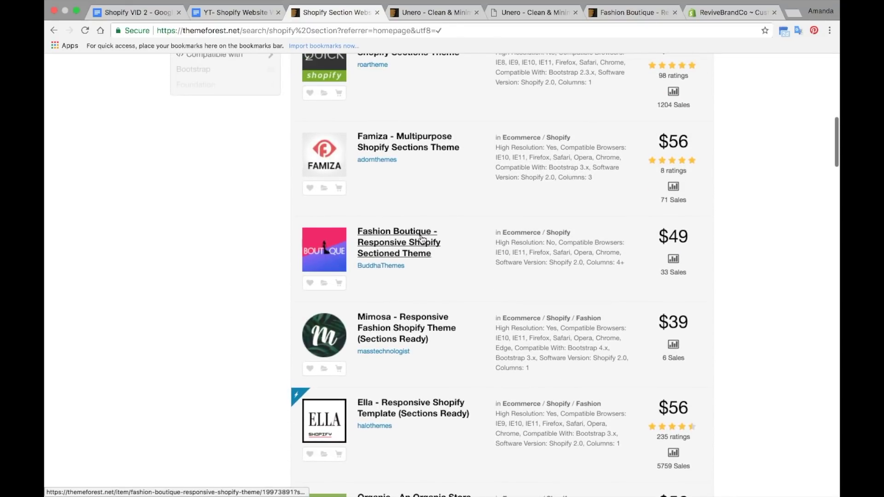
scroll(421, 239, up, 1)
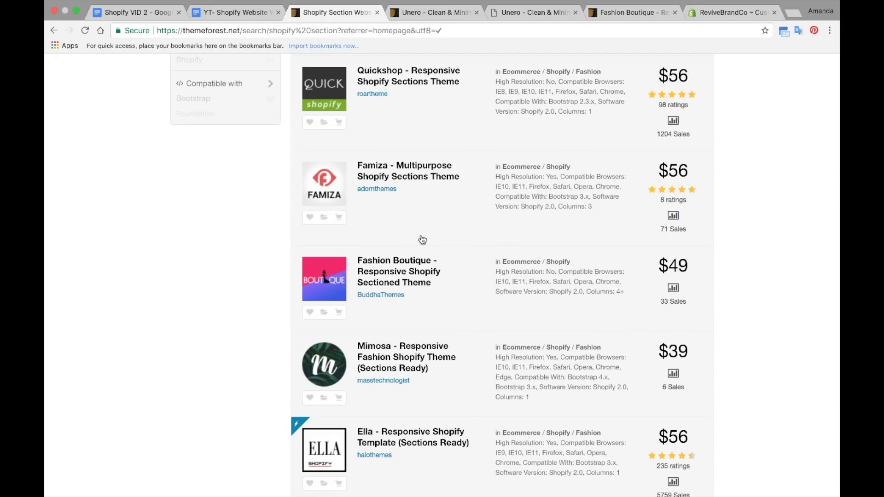
scroll(418, 192, up, 10)
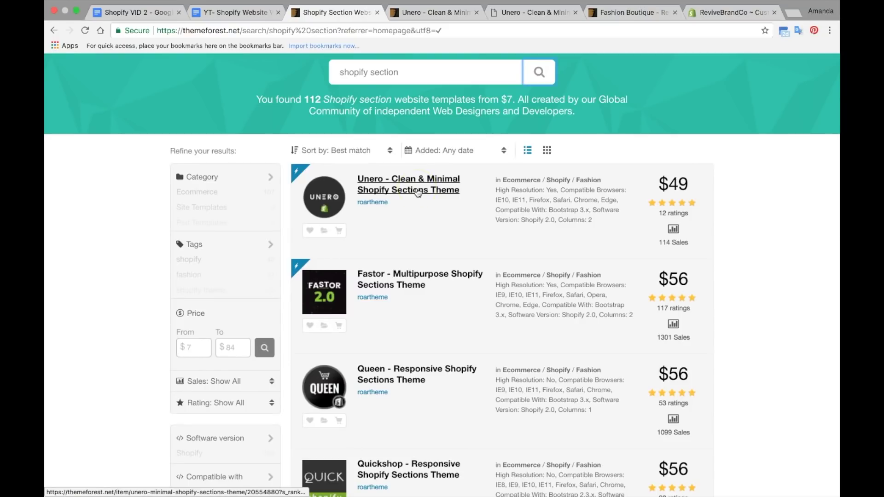
Open the Unero theme's live preview and its Home Video Banner demo store.
click(426, 12)
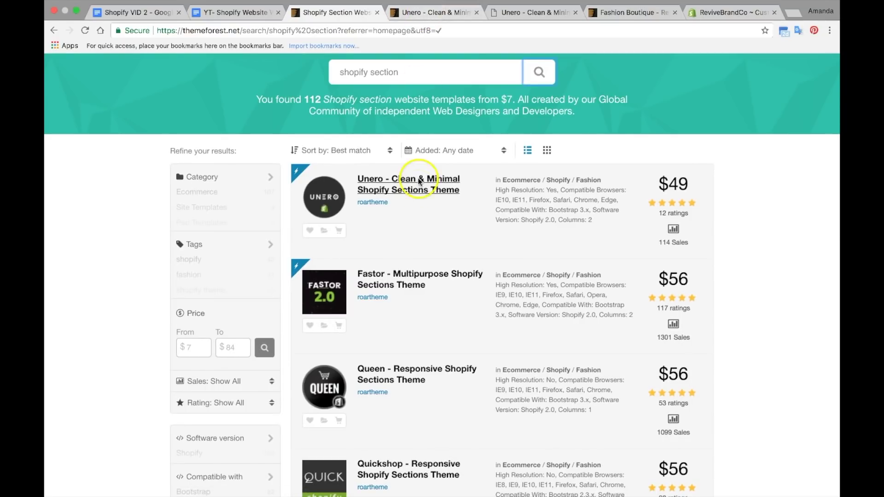
click(451, 10)
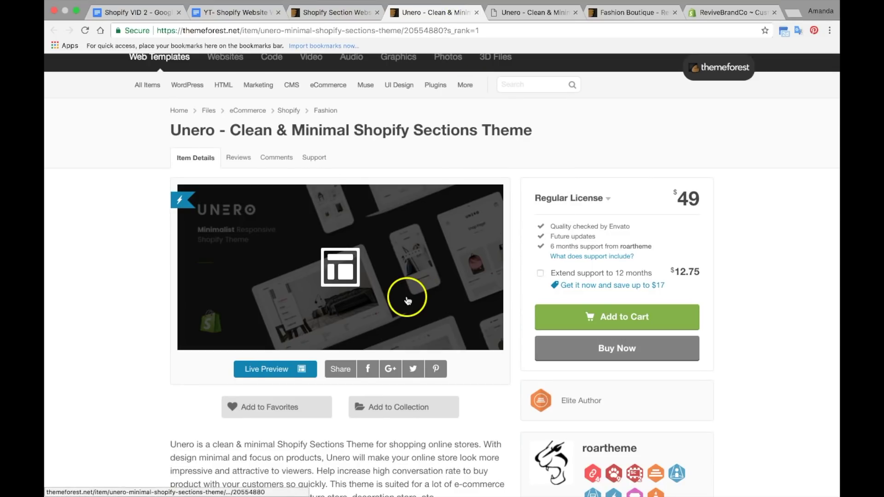
scroll(407, 300, down, 5)
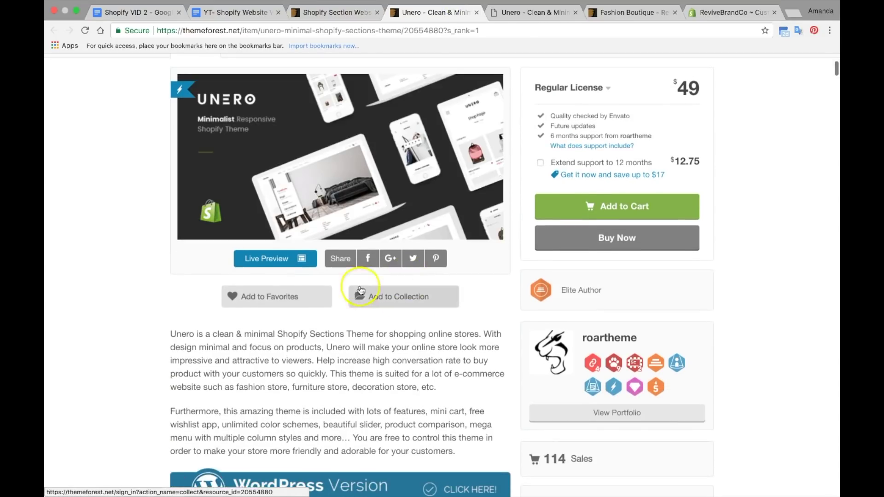
click(529, 14)
click(489, 266)
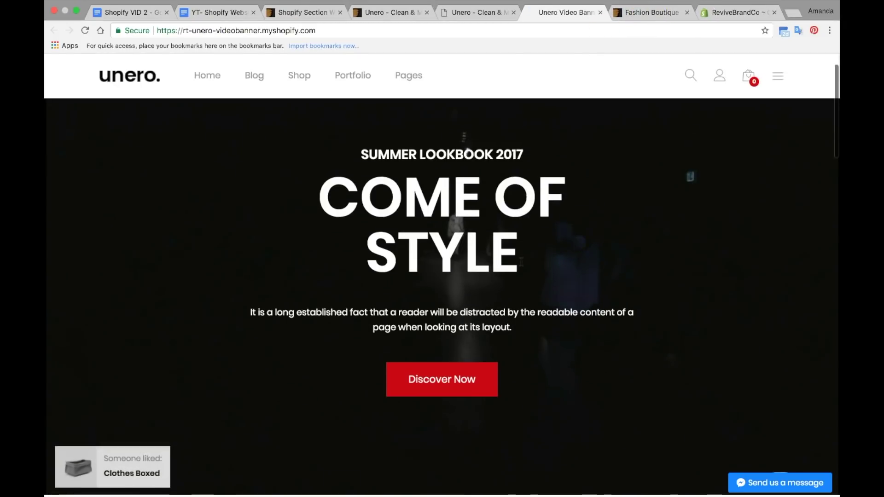
Browse the Unero video-banner demo homepage, dismissing the cookie notice, then return to the Shopify window.
scroll(521, 261, down, 3)
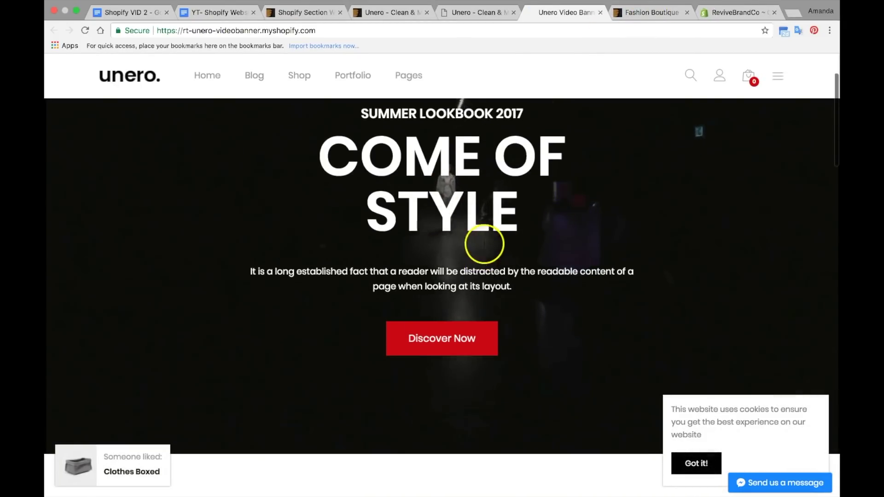
scroll(483, 241, up, 3)
scroll(445, 255, down, 10)
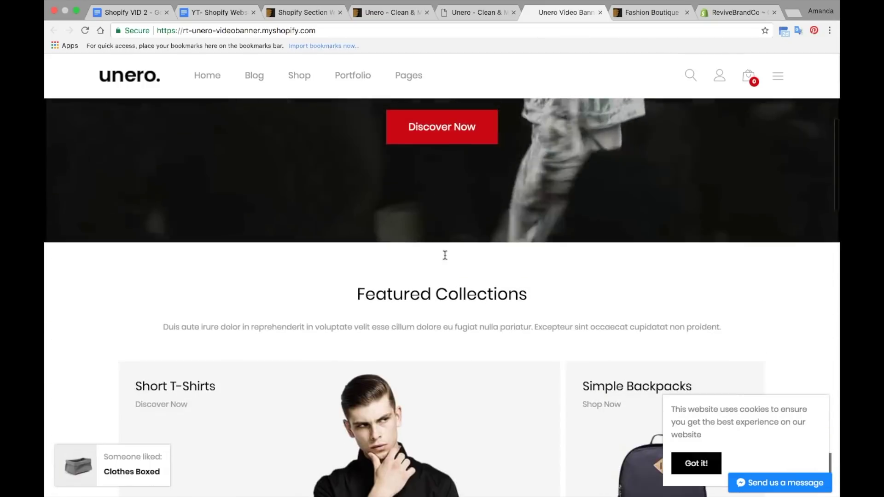
scroll(444, 255, down, 2)
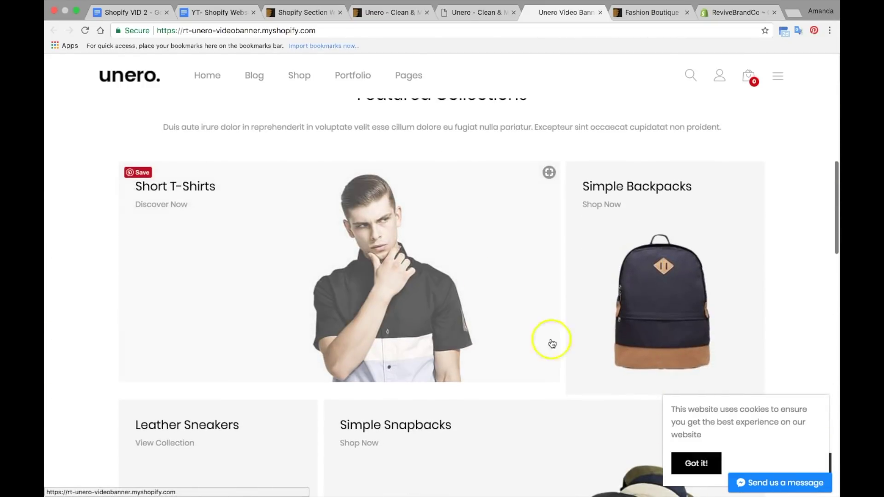
click(711, 464)
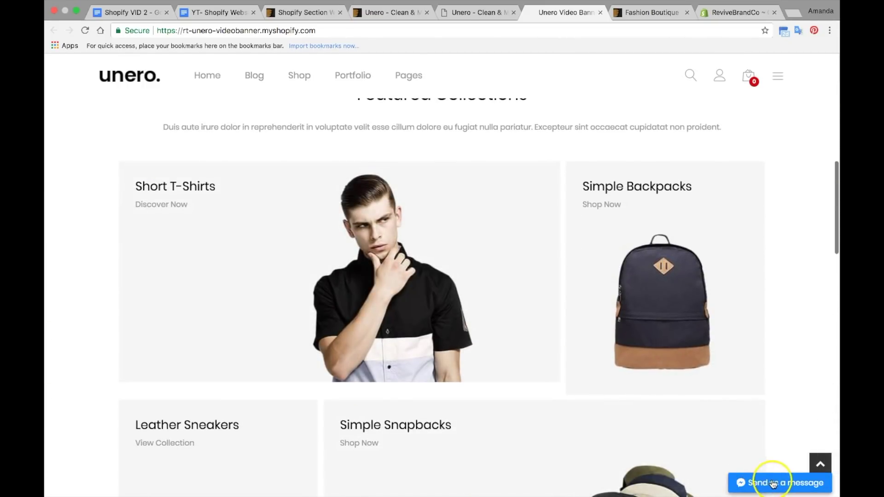
click(820, 462)
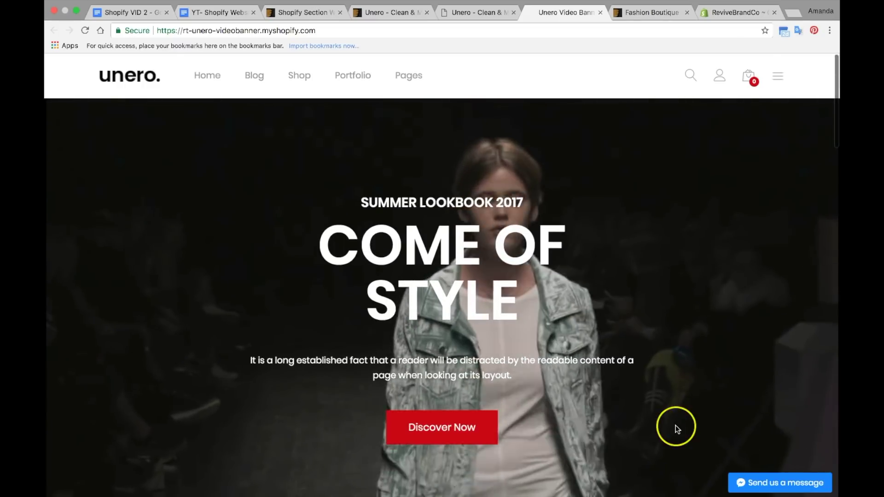
scroll(675, 425, down, 10)
scroll(675, 426, down, 20)
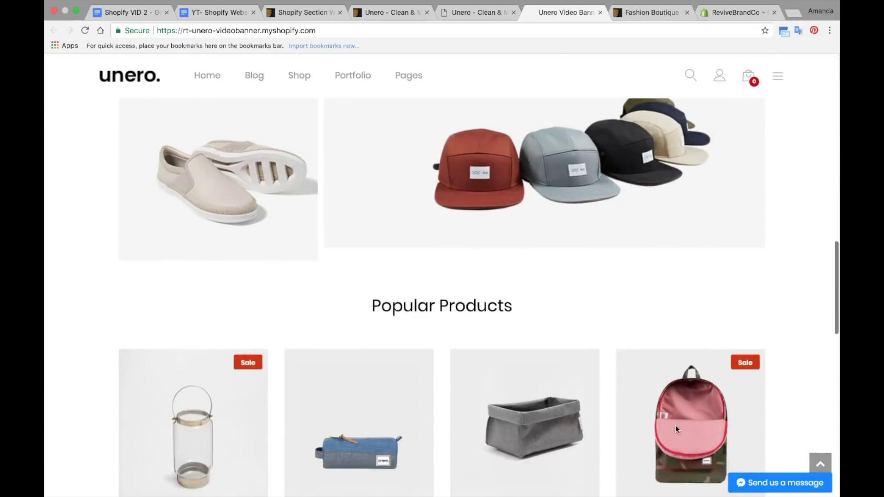
scroll(676, 428, down, 3)
scroll(675, 428, up, 20)
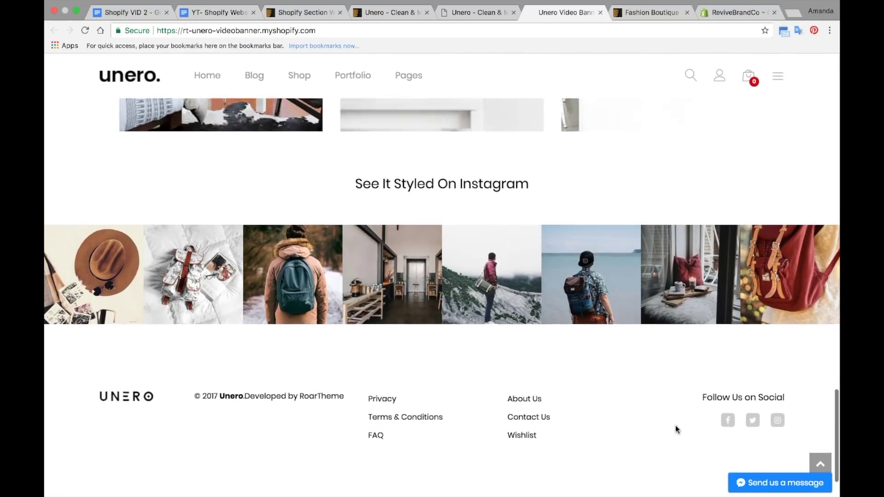
scroll(675, 428, down, 1)
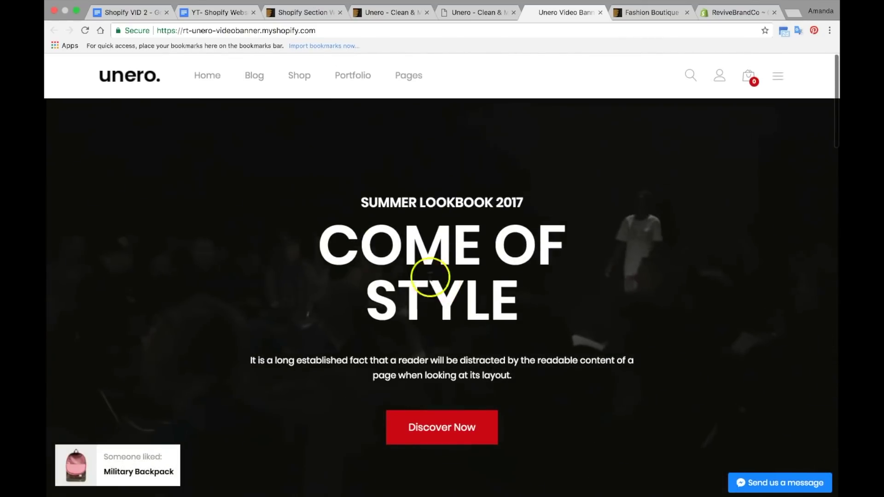
mouse_move(294, 83)
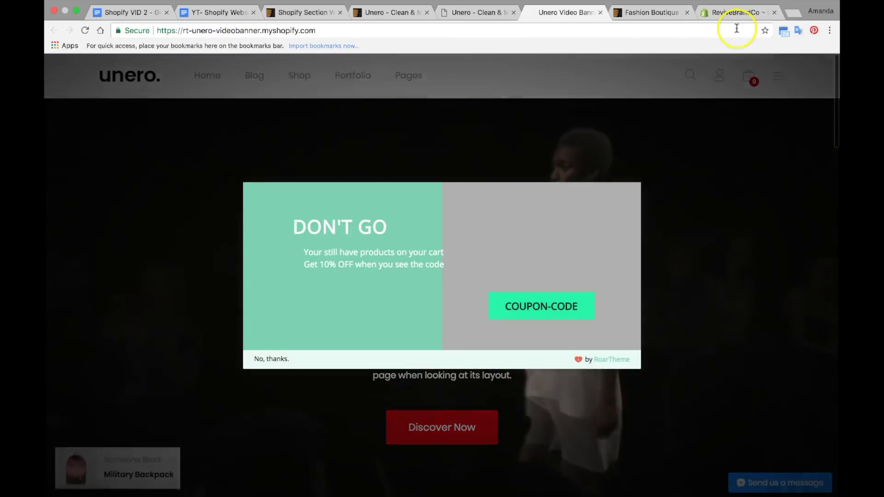
key(ctrl+Left)
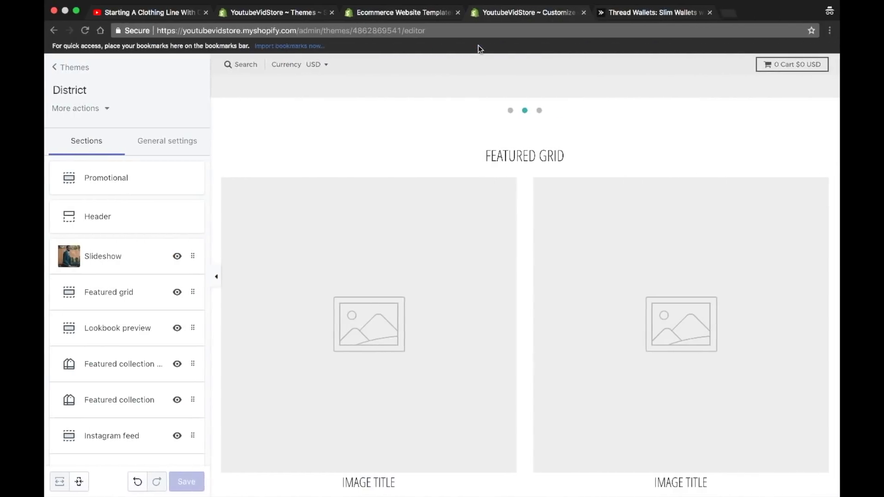
Exit the District editor and review the Themes page: Debut current, District and Modular trials.
click(72, 68)
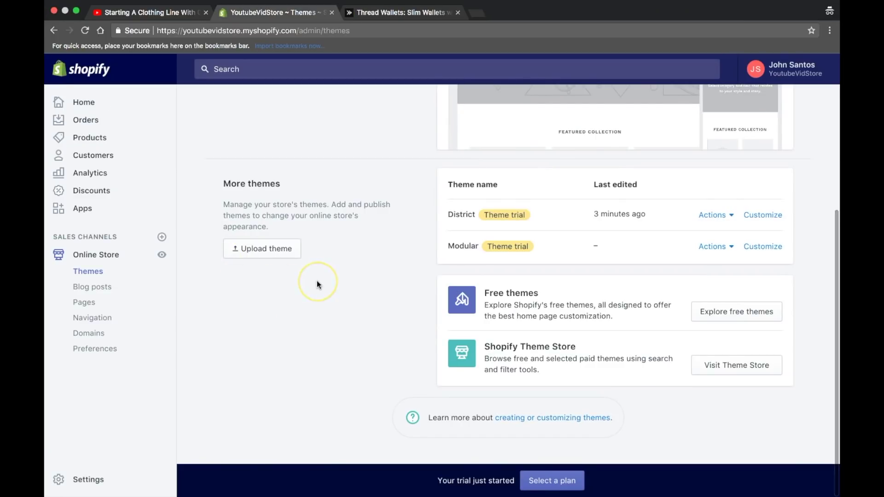
scroll(317, 284, up, 2)
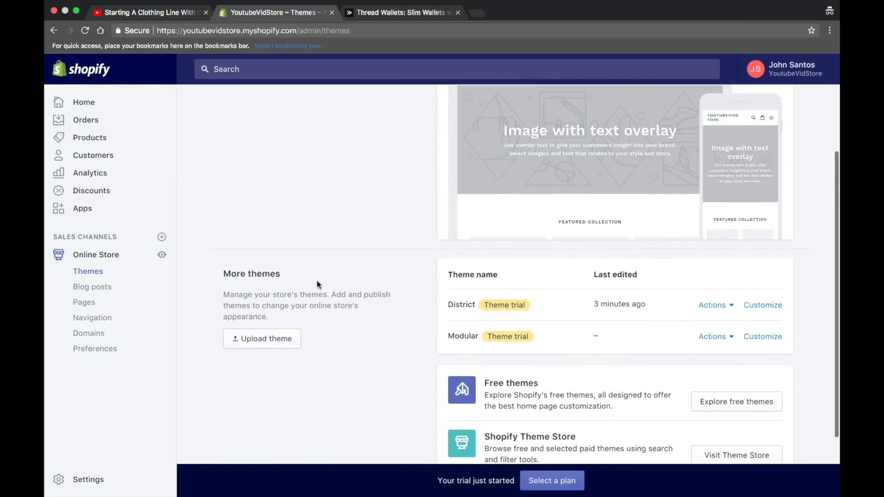
scroll(317, 284, down, 2)
click(218, 255)
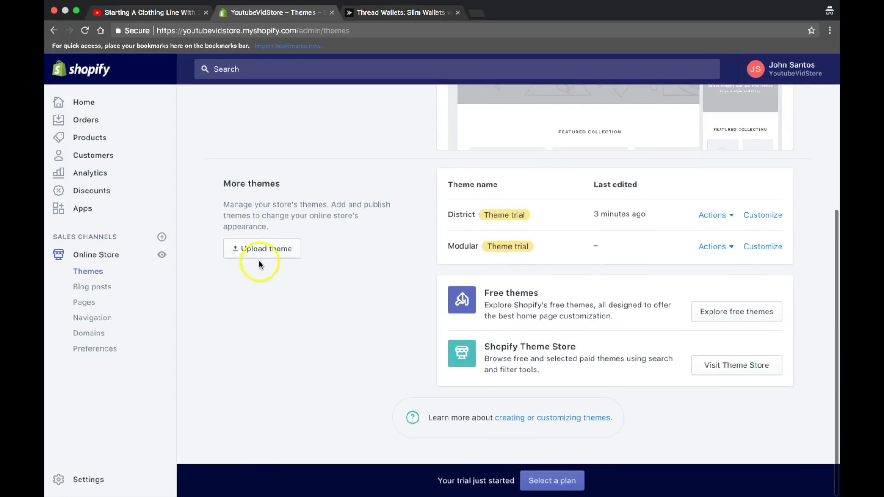
scroll(358, 303, up, 3)
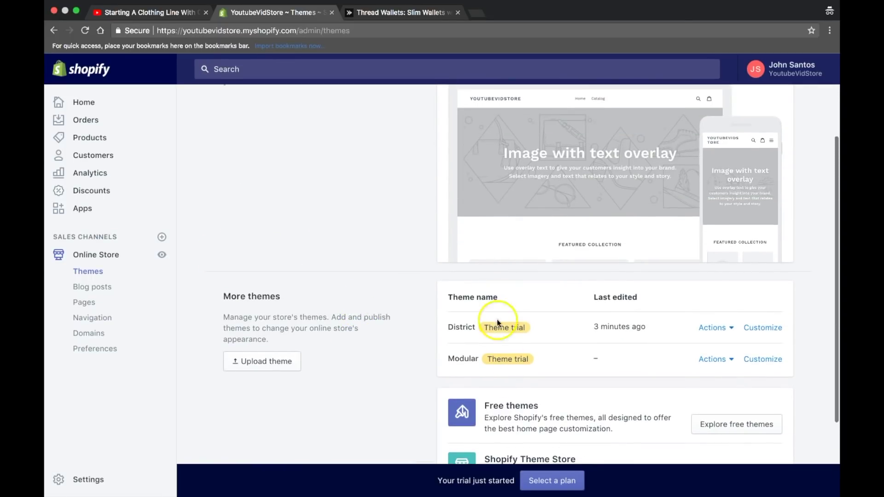
scroll(486, 368, up, 3)
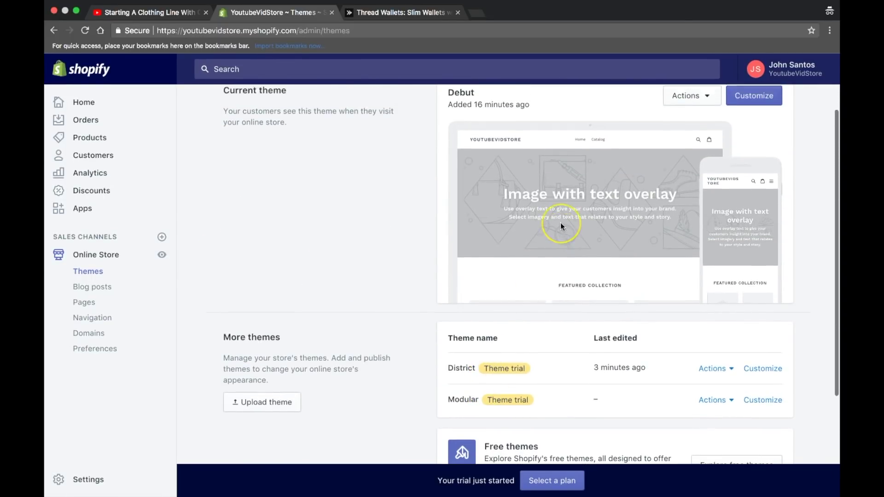
scroll(560, 222, down, 3)
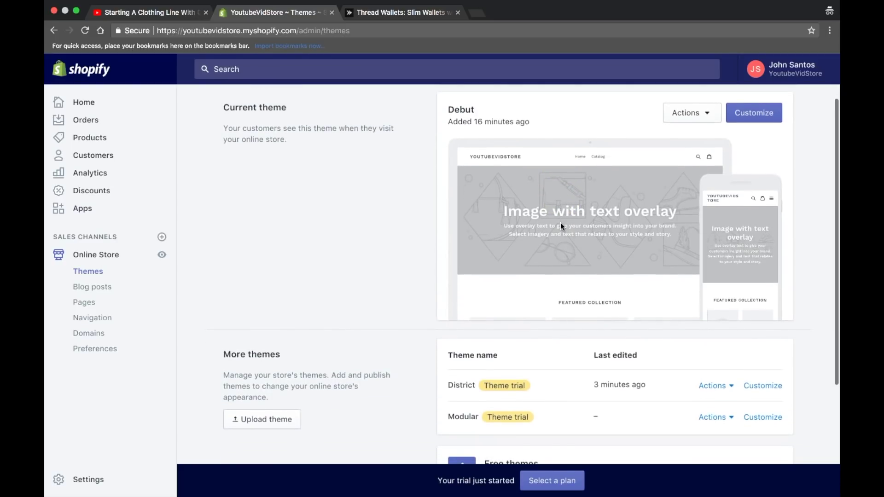
scroll(519, 336, up, 3)
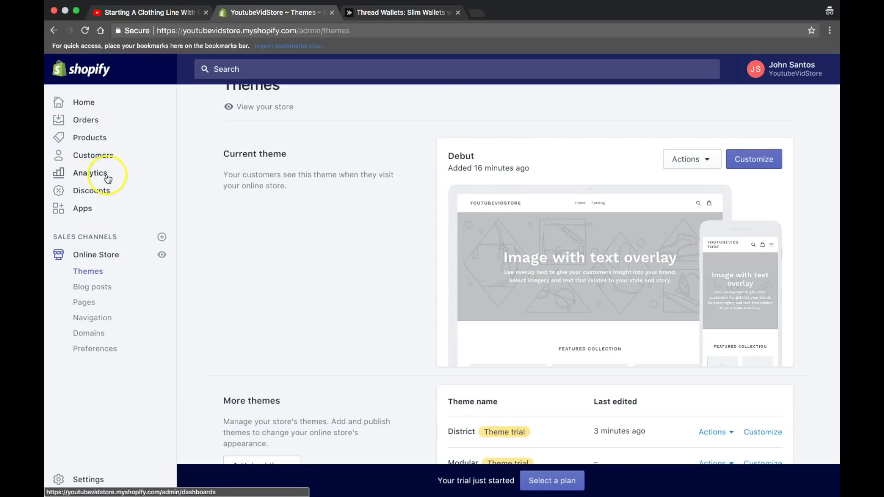
scroll(546, 267, down, 3)
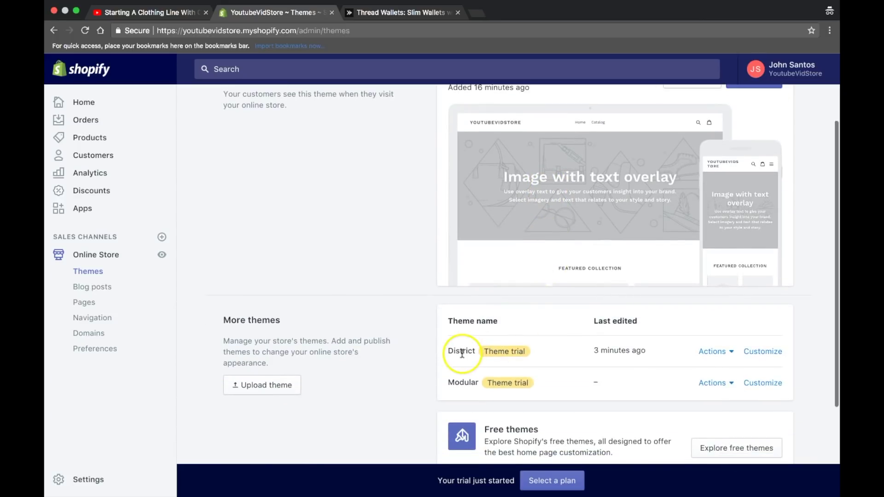
scroll(414, 332, up, 3)
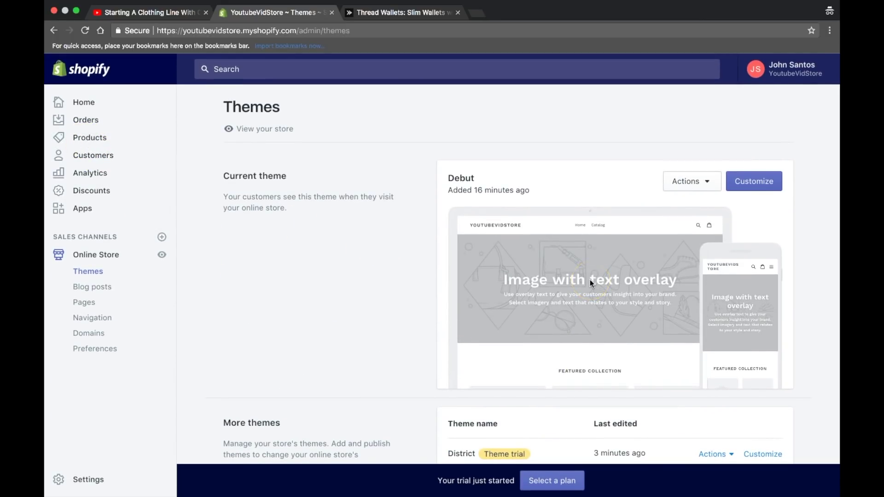
scroll(589, 279, down, 2)
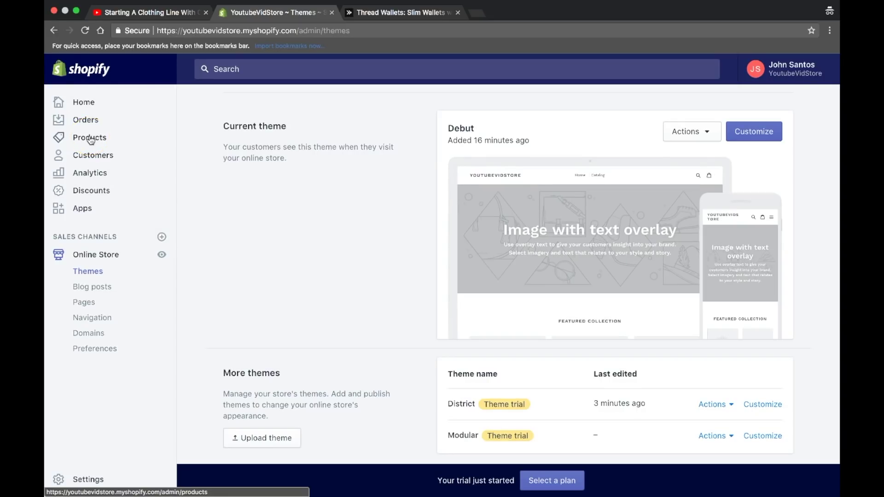
click(240, 162)
scroll(240, 162, down, 1)
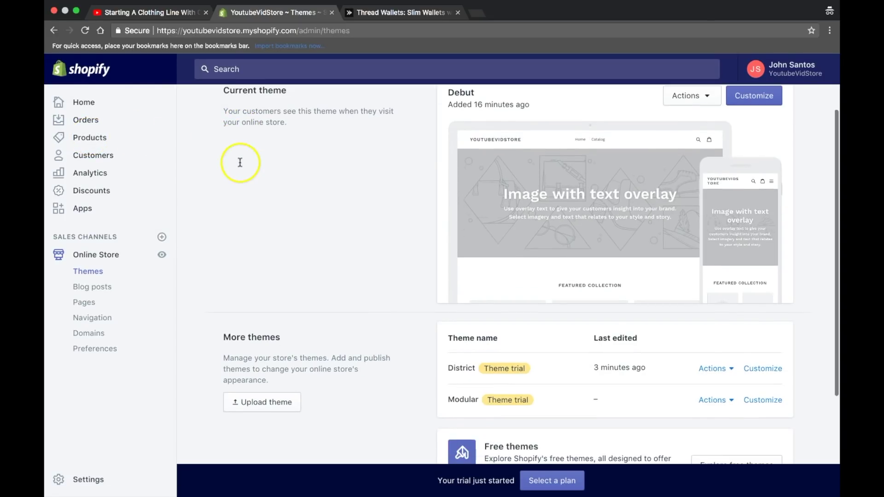
scroll(684, 290, down, 3)
scroll(685, 290, up, 2)
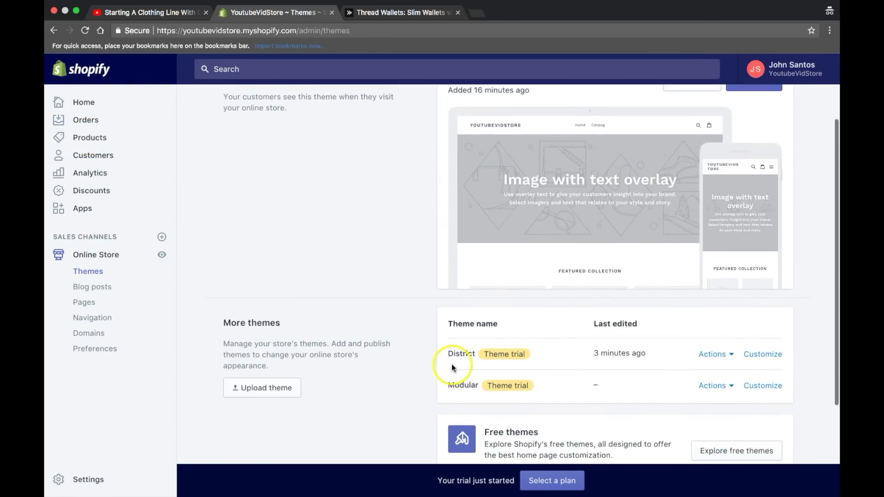
click(767, 357)
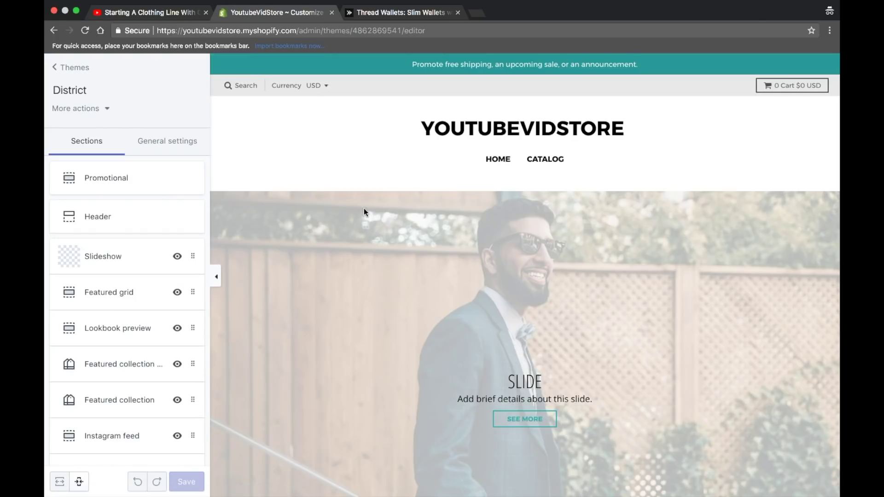
click(65, 67)
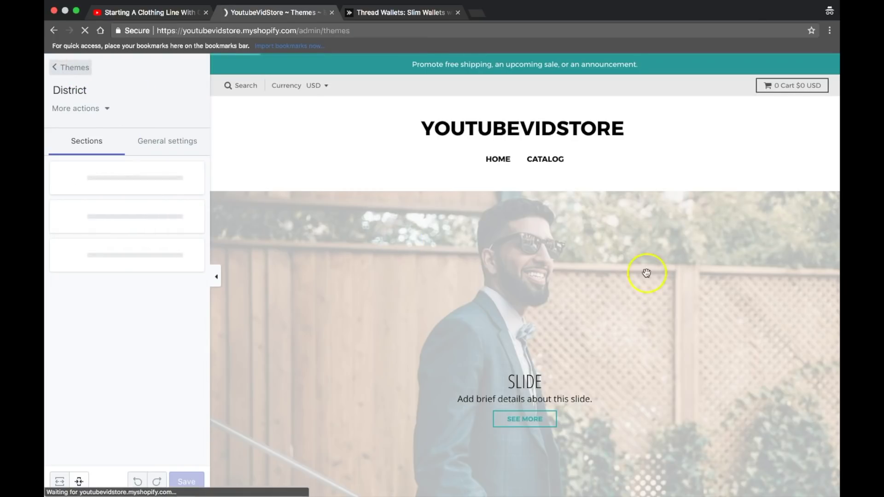
scroll(725, 296, down, 5)
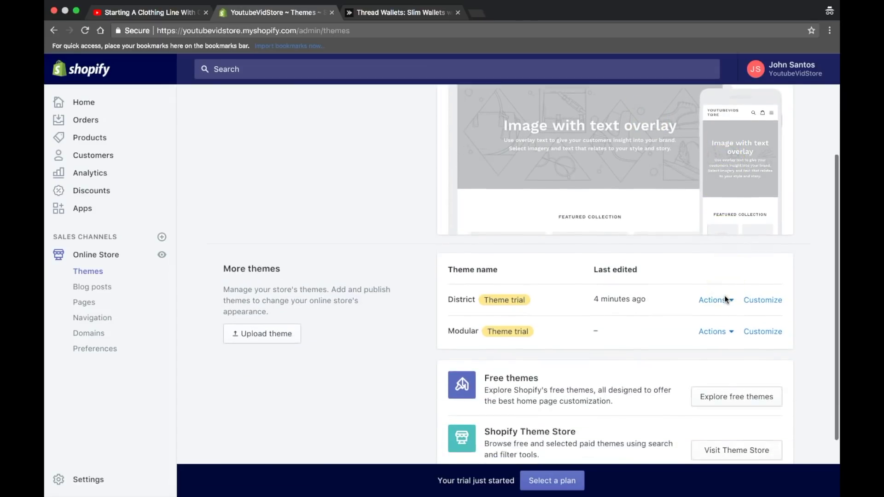
scroll(547, 305, up, 4)
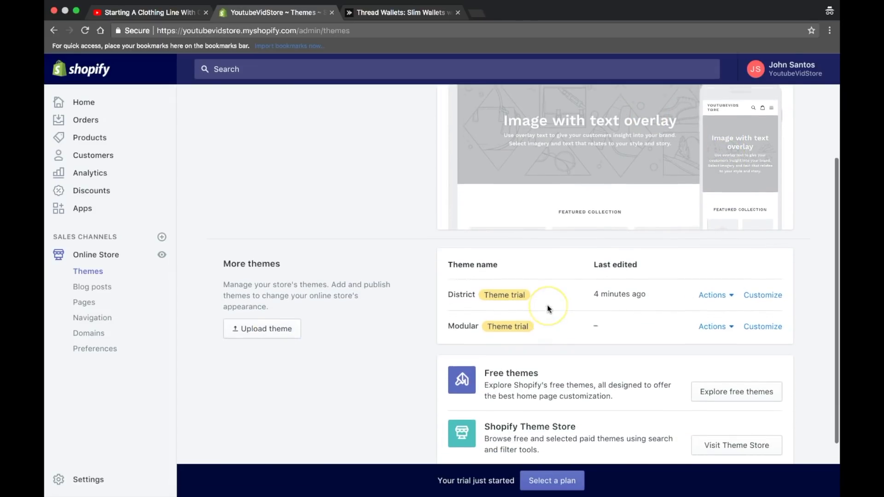
scroll(629, 302, down, 2)
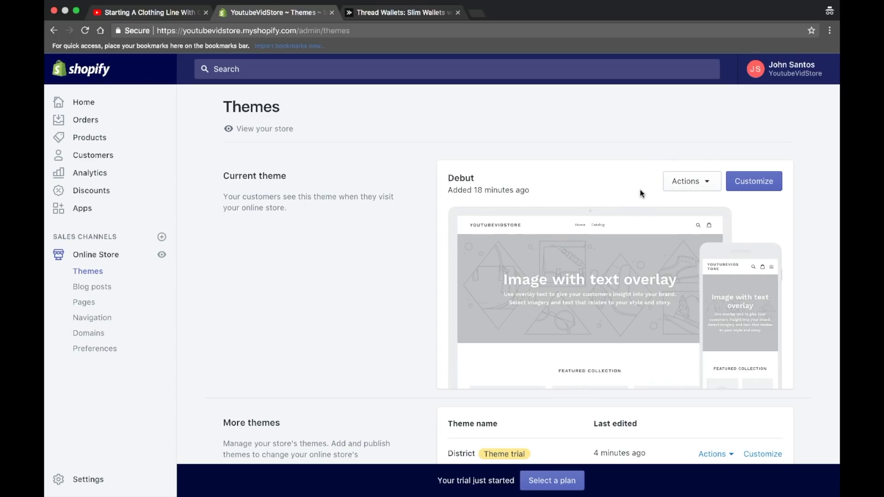
Duplicate the Debut theme, creating Copy Of Debut.
click(683, 181)
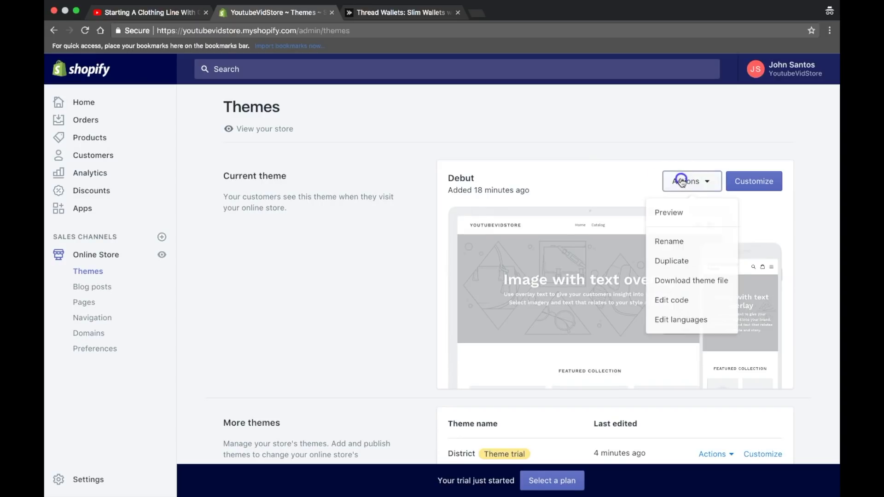
click(671, 261)
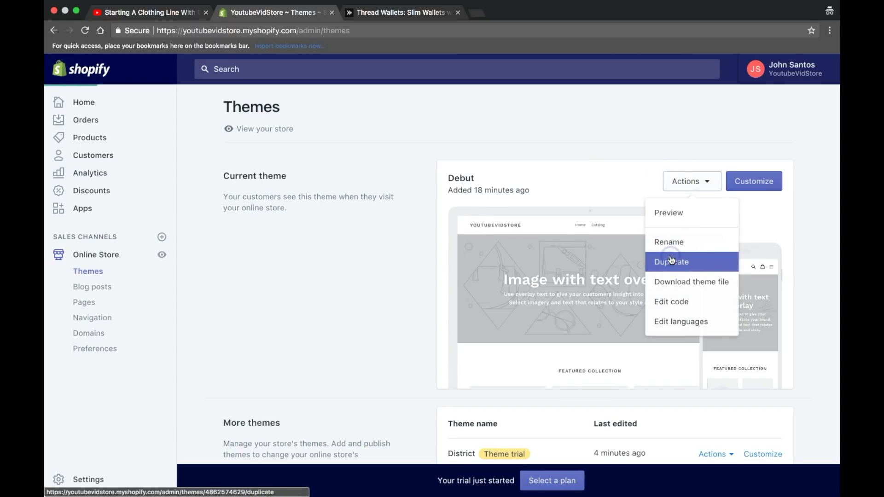
scroll(572, 254, down, 2)
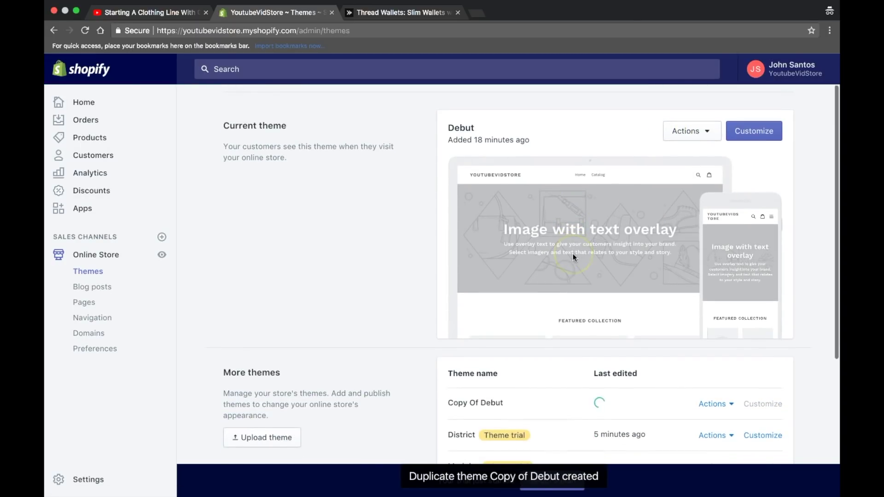
scroll(699, 305, down, 2)
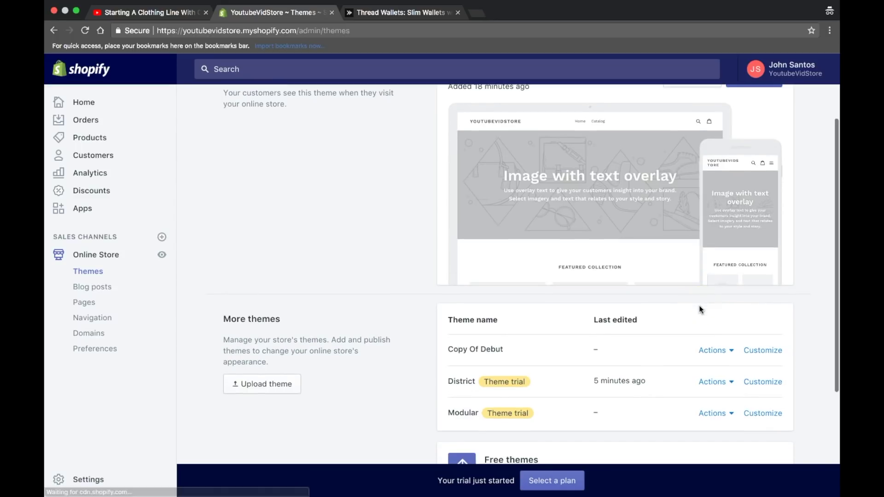
click(768, 351)
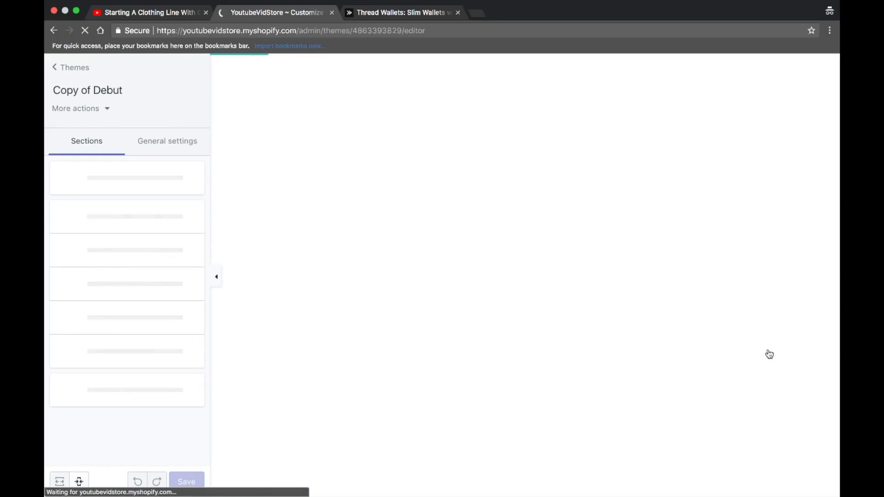
key(super+bracketleft)
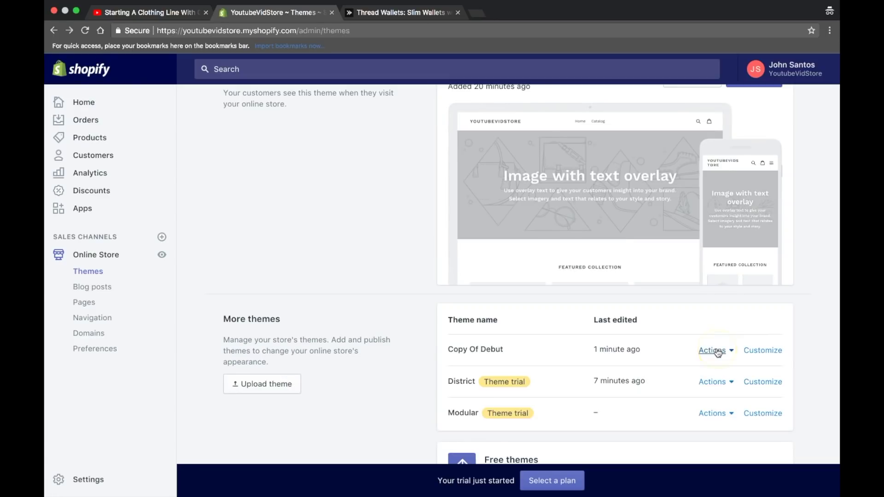
Rename Copy Of Debut to Debut V2, then open the live Debut theme in the customizer.
click(713, 351)
click(679, 185)
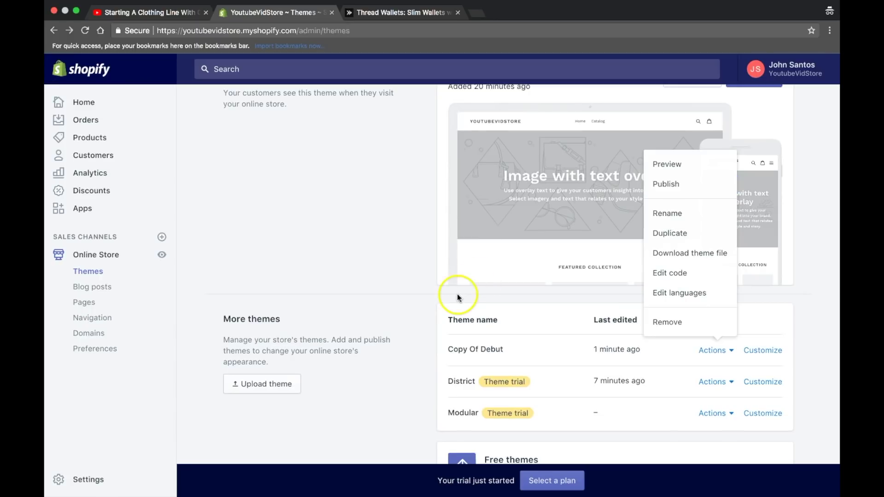
click(394, 233)
scroll(677, 431, up, 3)
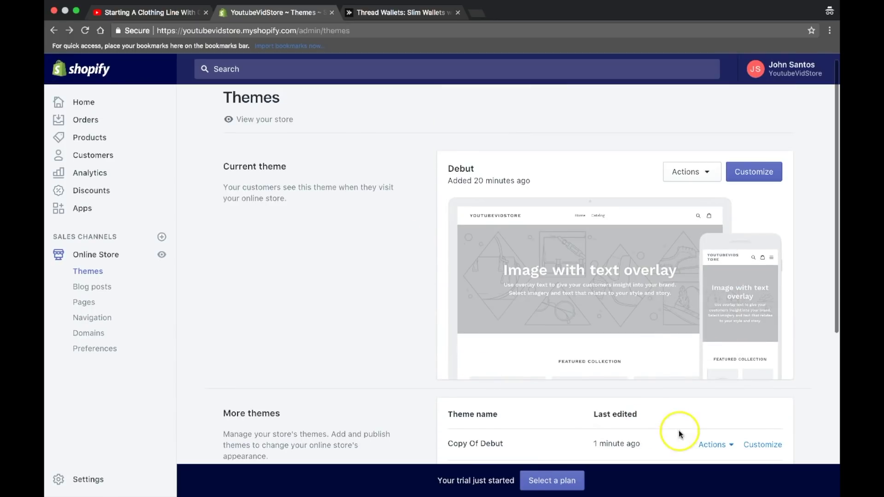
click(718, 446)
click(671, 306)
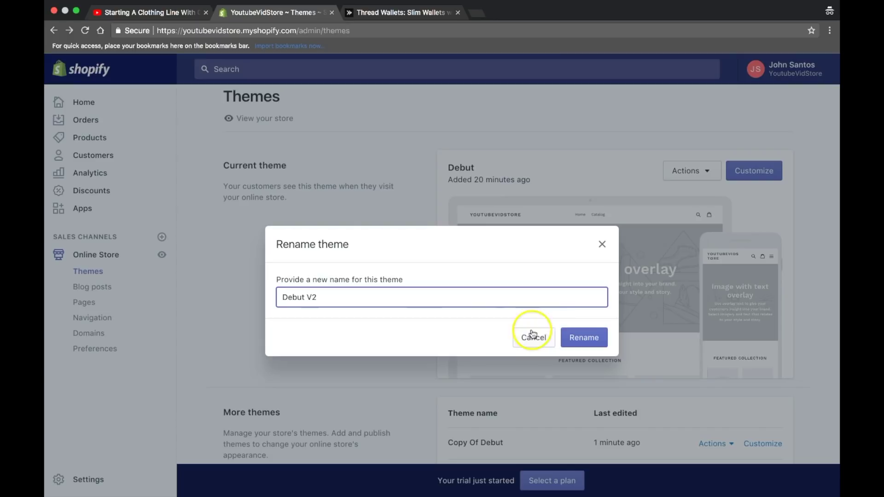
click(583, 338)
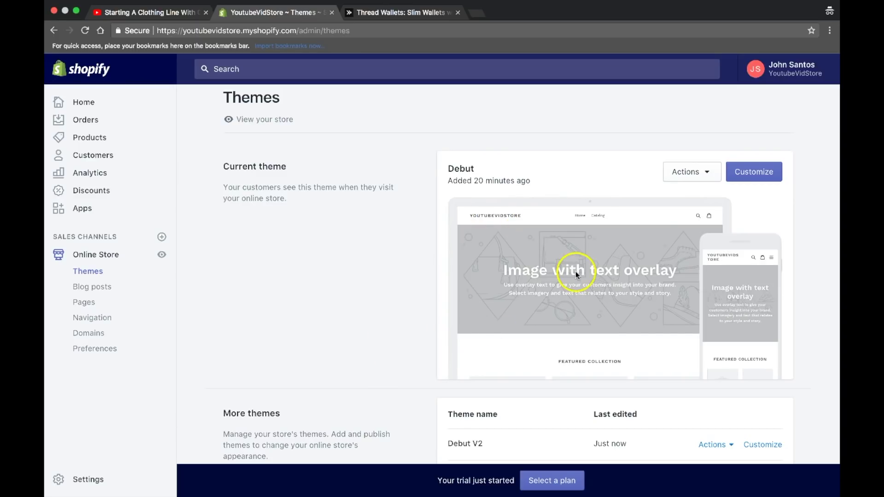
click(748, 179)
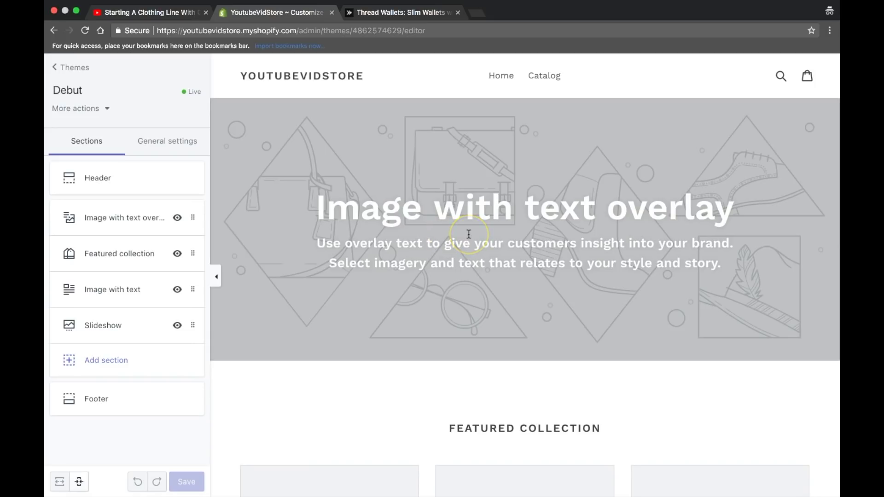
scroll(468, 234, down, 6)
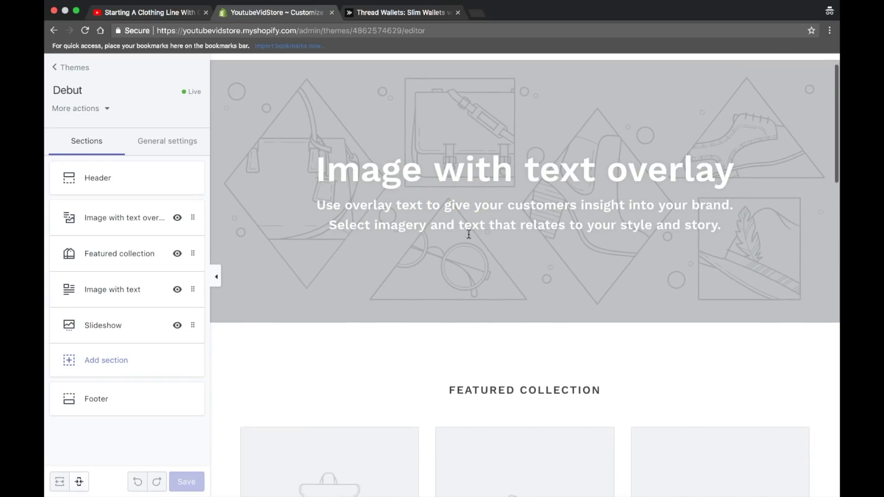
scroll(468, 234, down, 10)
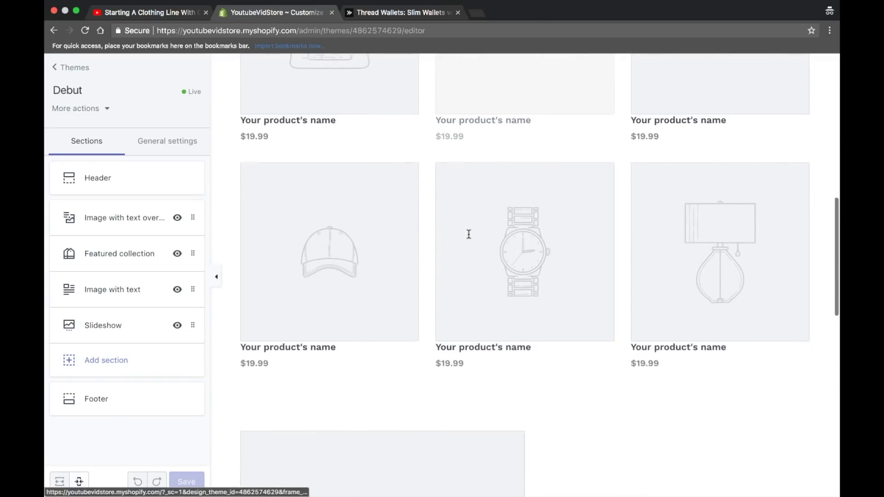
scroll(469, 234, down, 3)
scroll(468, 234, up, 20)
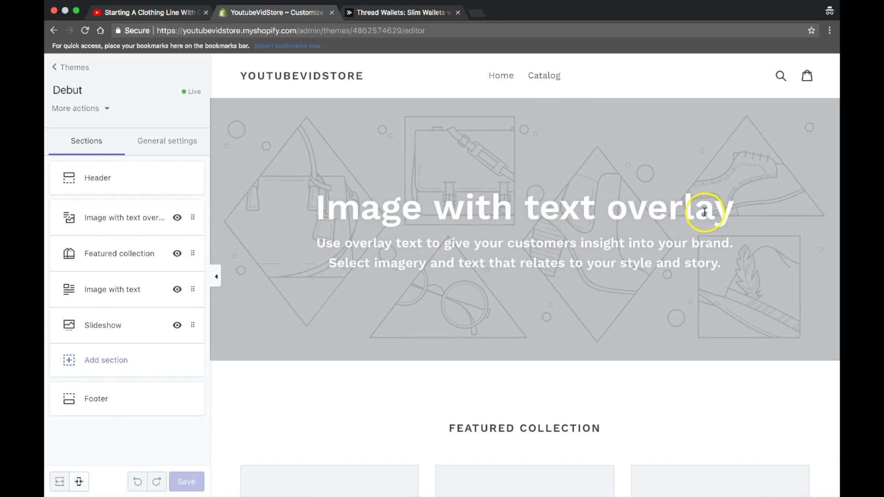
Give the banner the cyclists photo, heading 'YOUTUBE VID STORE', and 'Where You' before the subtext.
click(149, 217)
click(144, 193)
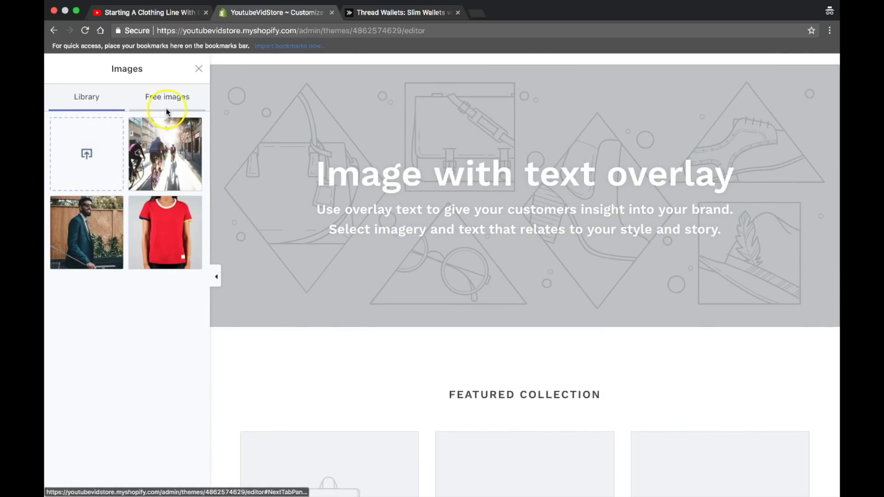
click(168, 120)
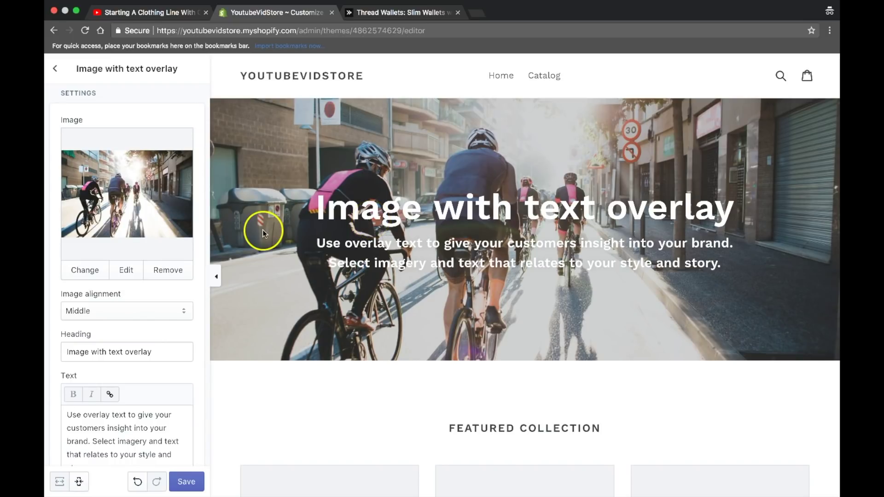
scroll(168, 310, down, 4)
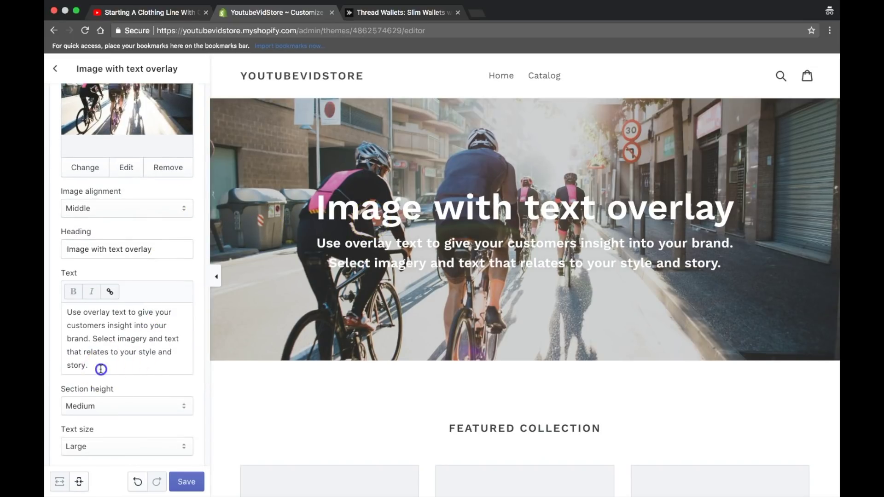
drag(101, 369, 79, 310)
text(Get Your Group Fitted)
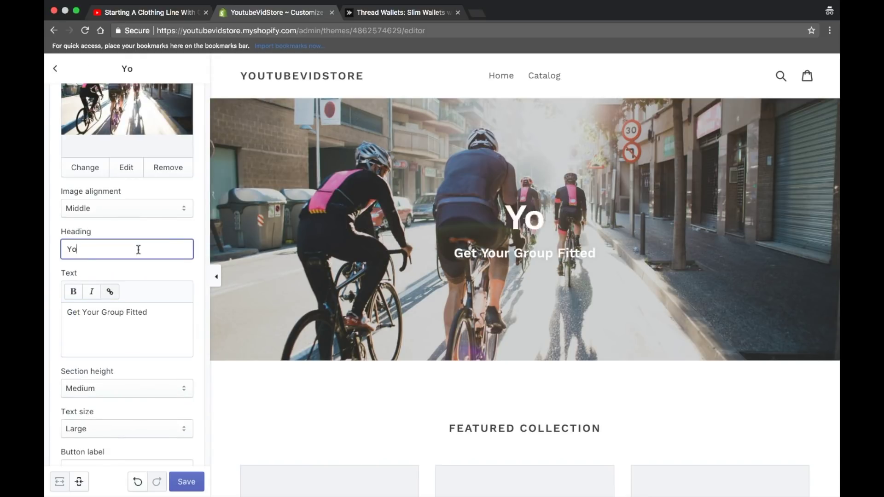
key(BackSpace)
text(OUTUBE VID STORE)
click(68, 313)
text(Where You)
Try Small and Extra Large banner heights, settling back on Medium.
scroll(130, 404, down, 1)
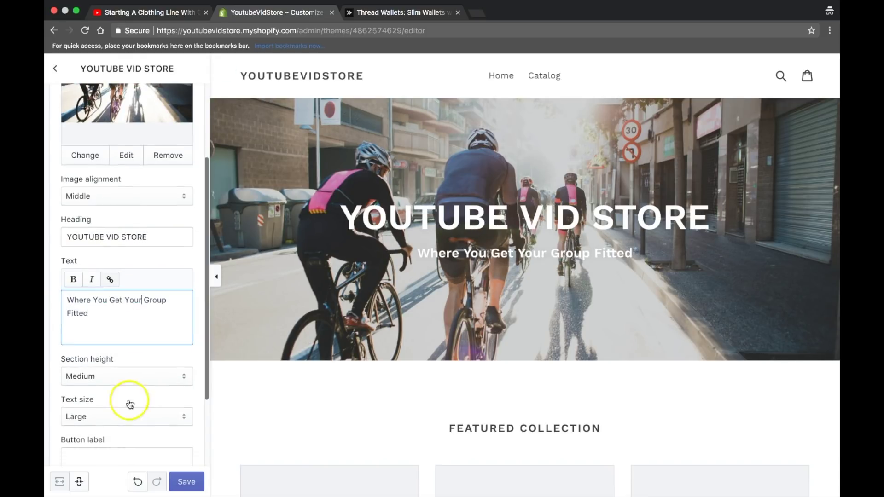
click(144, 377)
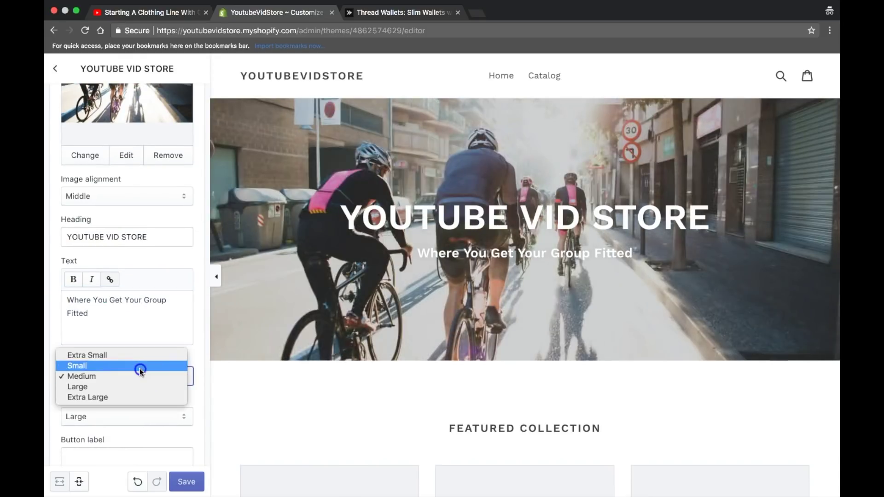
click(140, 369)
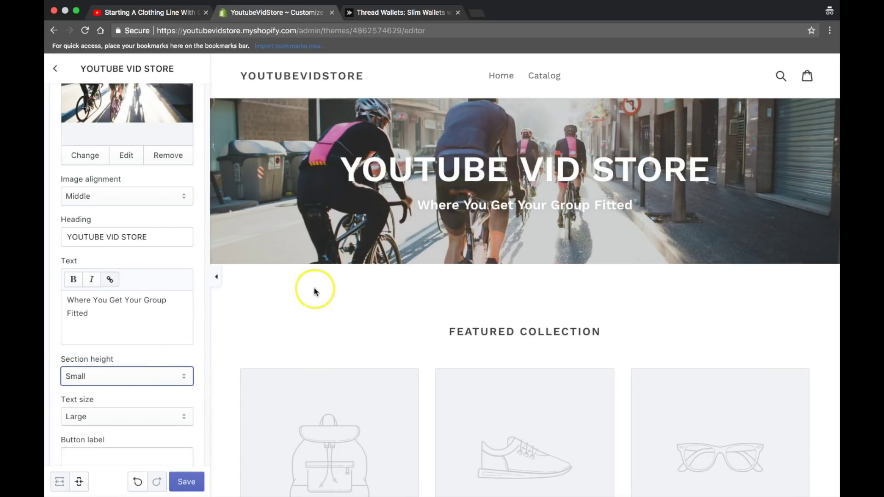
click(150, 367)
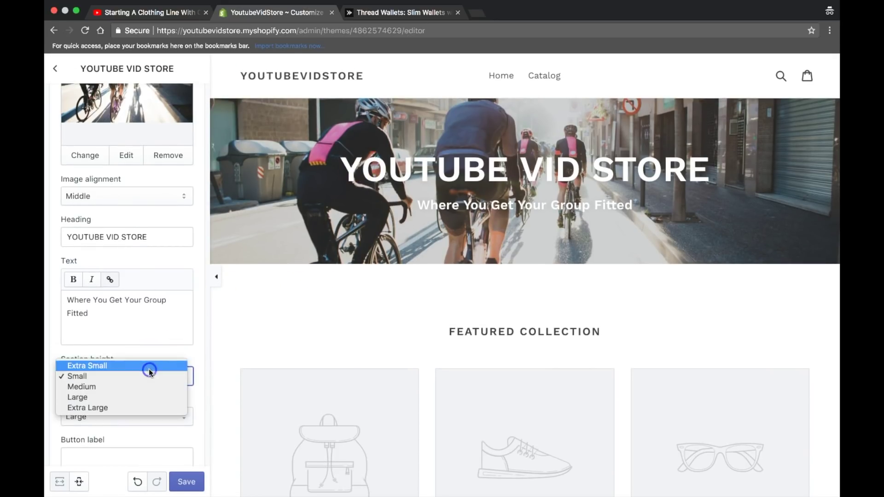
click(123, 407)
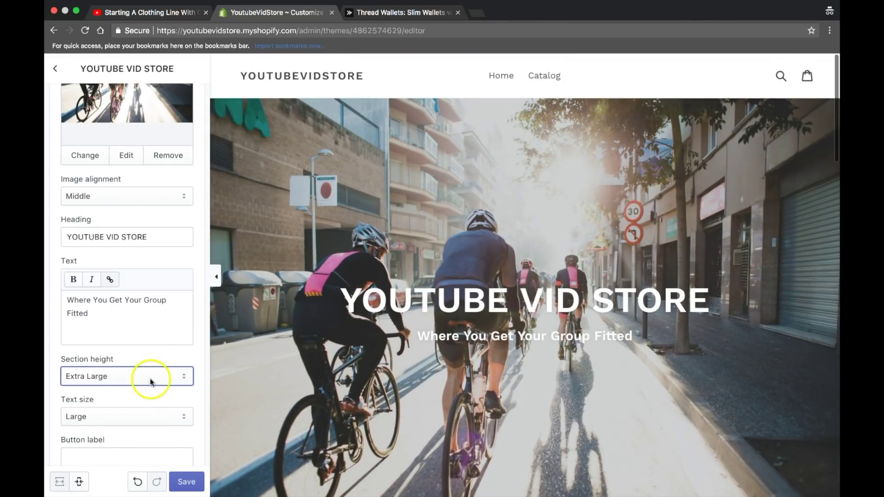
click(151, 381)
key(Escape)
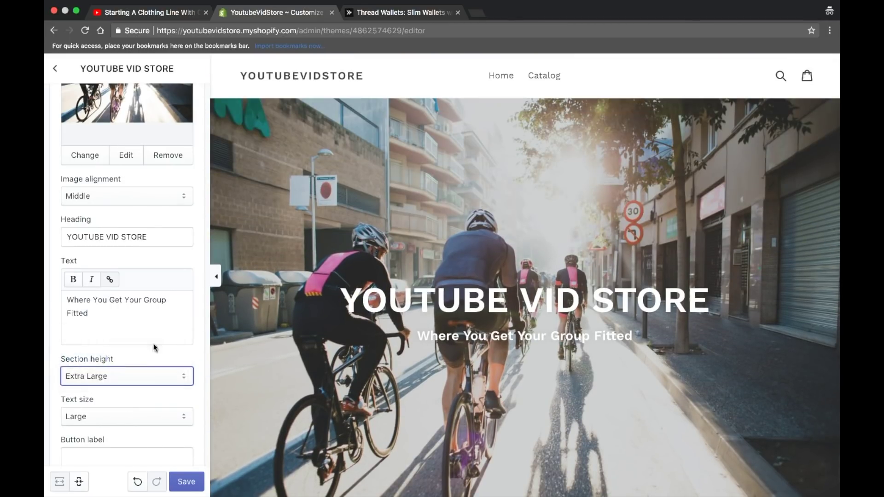
click(154, 343)
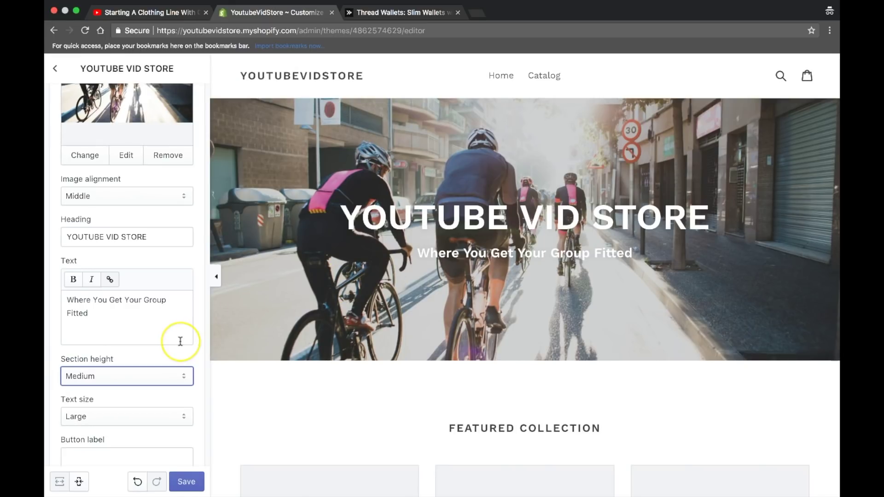
Set the banner text size to Medium and link the Shop Now button to All Products.
scroll(180, 342, down, 3)
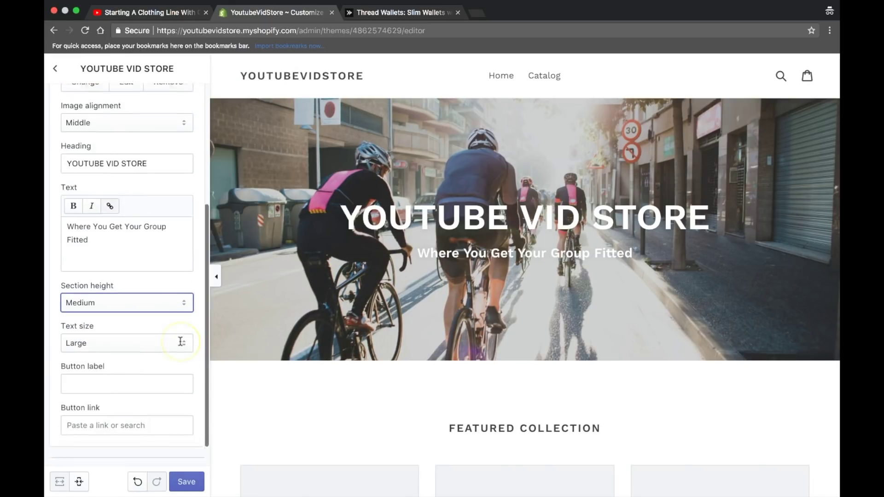
scroll(181, 342, down, 2)
click(181, 326)
click(175, 318)
click(106, 355)
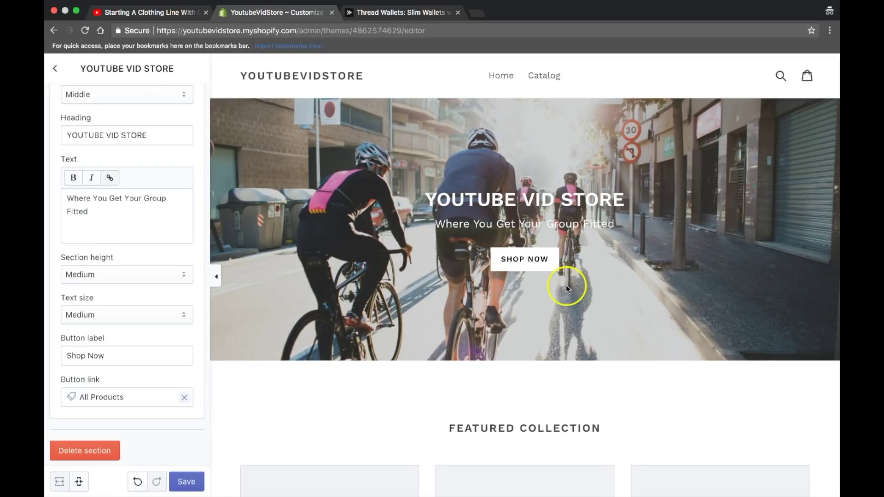
scroll(566, 286, down, 5)
scroll(565, 286, up, 5)
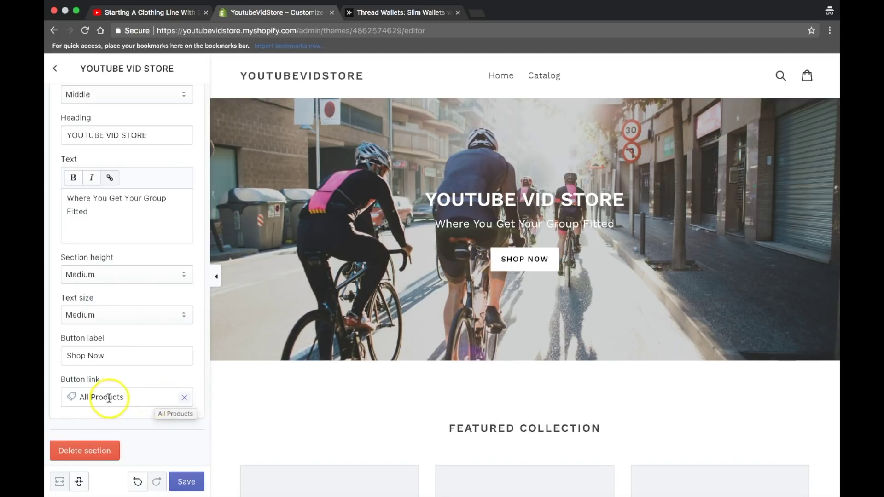
Save the theme and return to the homepage sections list.
click(185, 479)
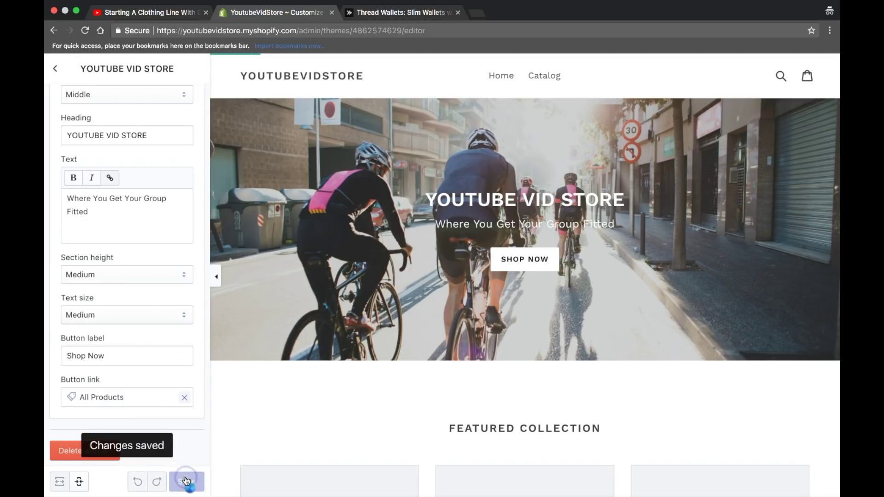
scroll(350, 217, down, 6)
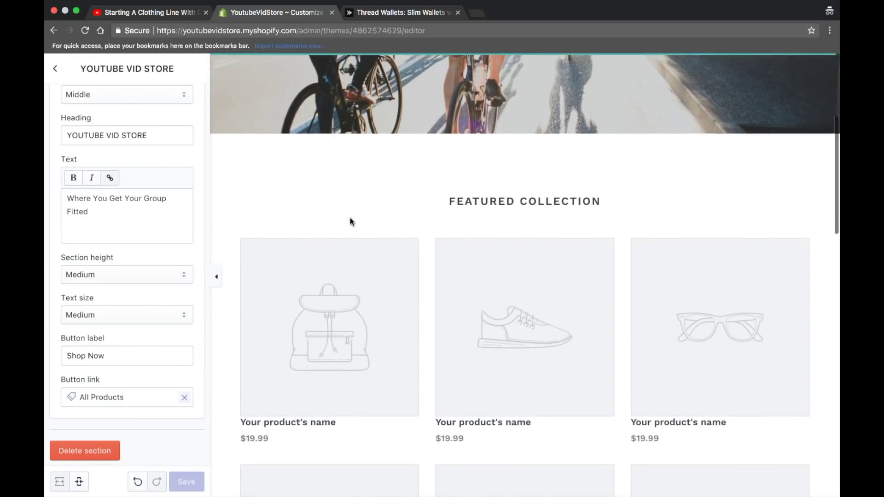
scroll(350, 217, up, 5)
scroll(350, 218, up, 2)
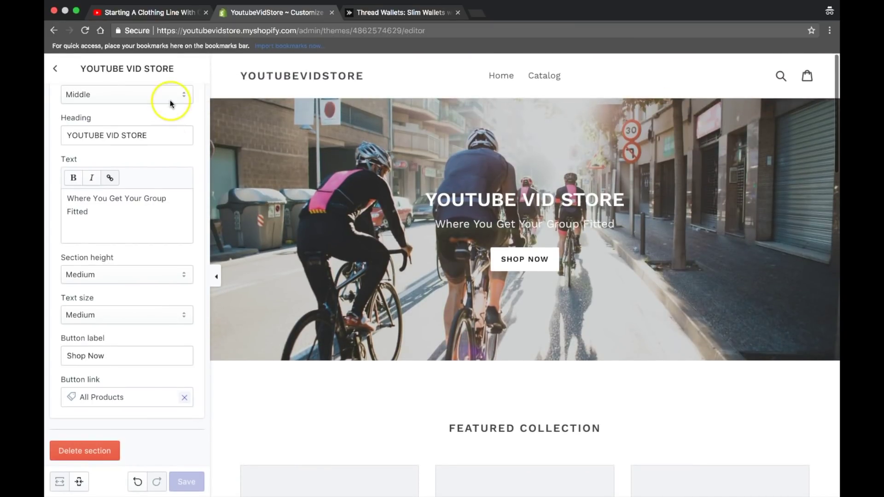
click(65, 74)
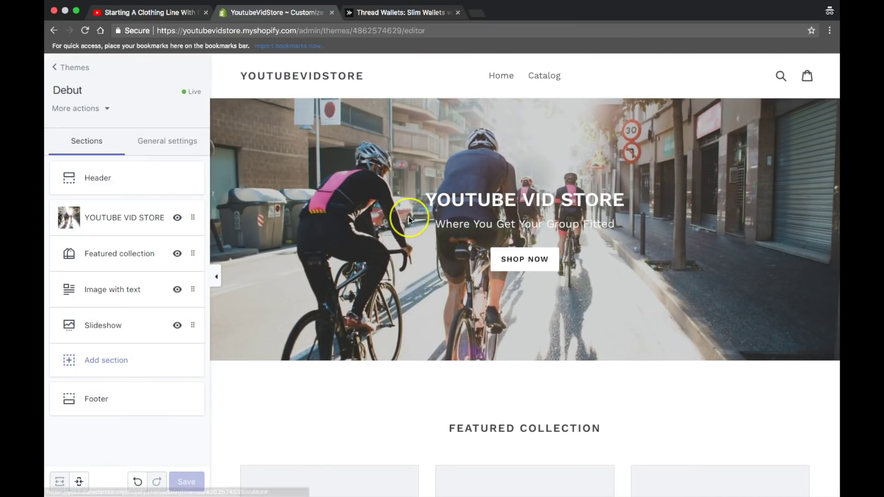
Add a Testimonials section from the Text group of Add section to the Debut homepage.
scroll(407, 217, down, 2)
scroll(408, 217, down, 2)
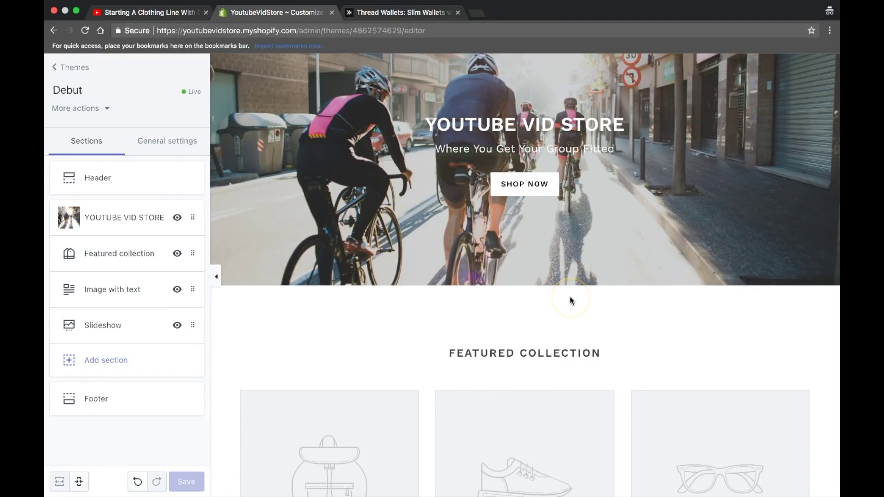
scroll(570, 300, down, 2)
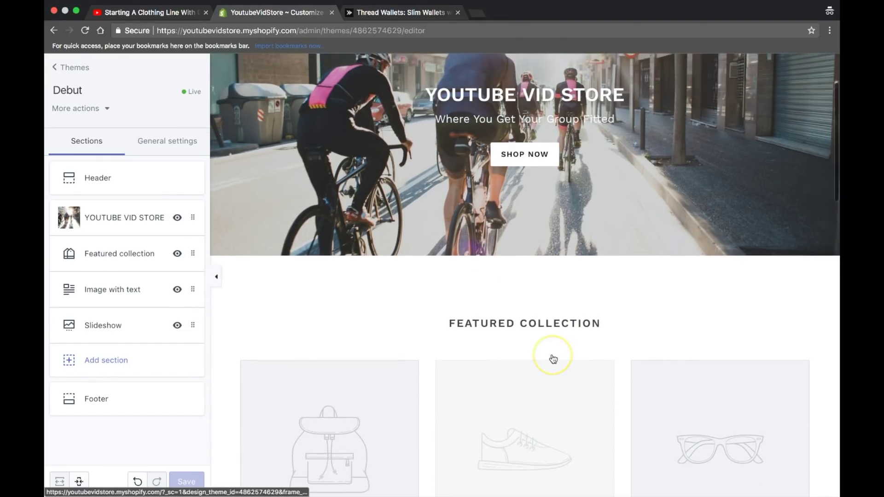
click(553, 359)
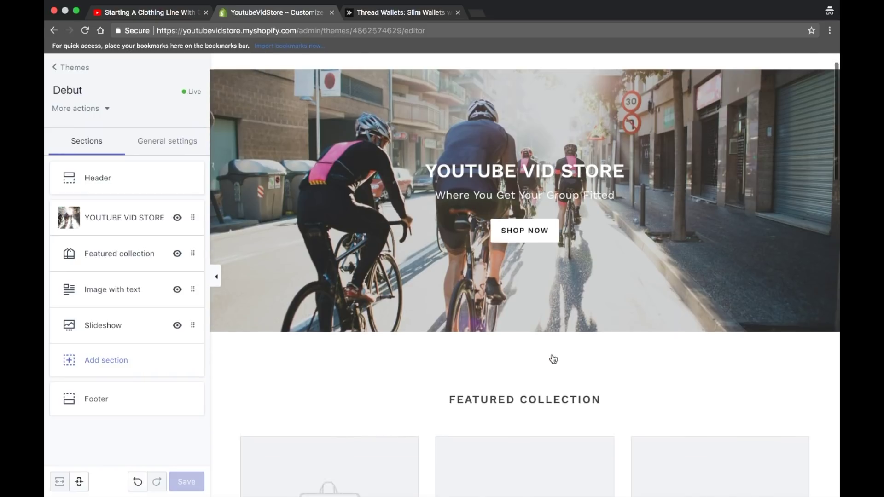
scroll(553, 359, down, 1)
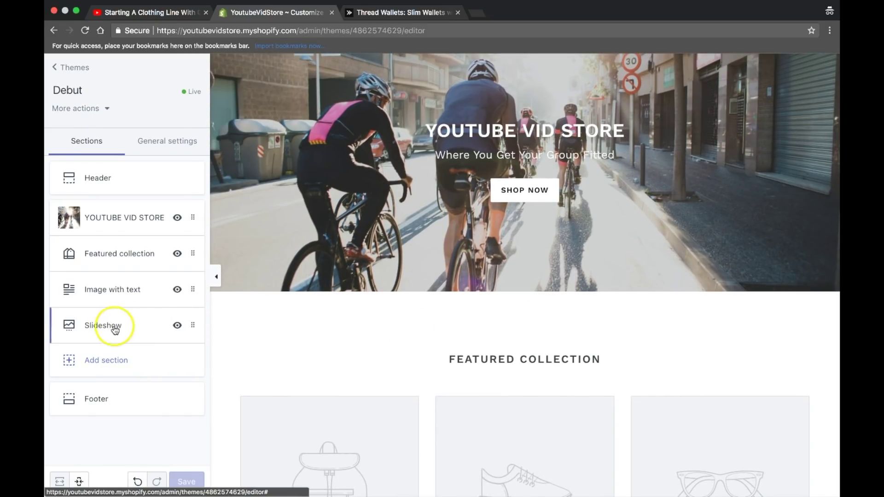
click(121, 363)
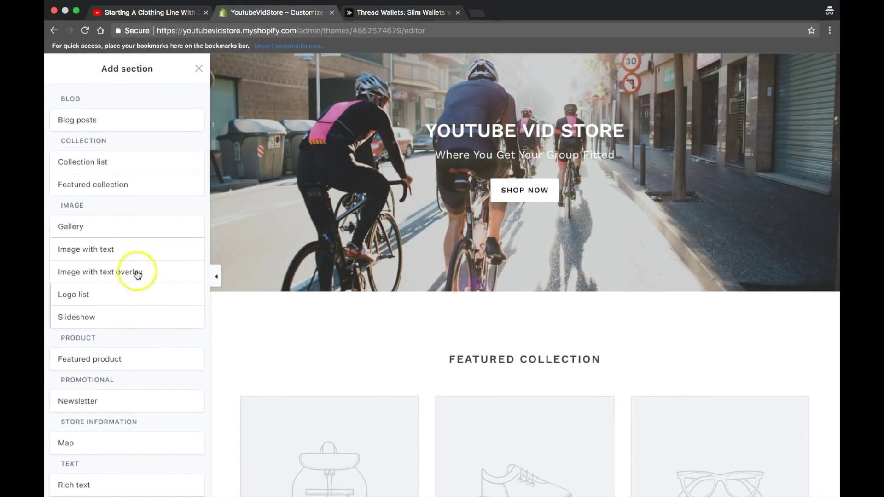
scroll(138, 230, down, 2)
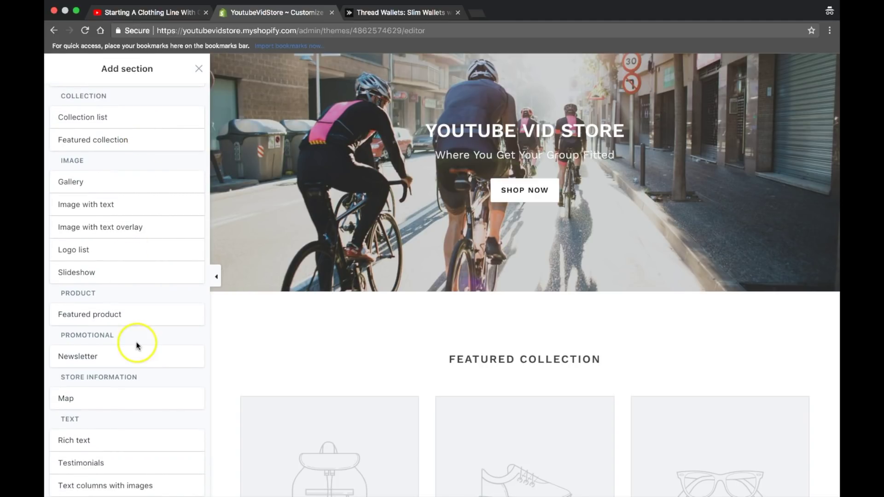
scroll(129, 424, down, 2)
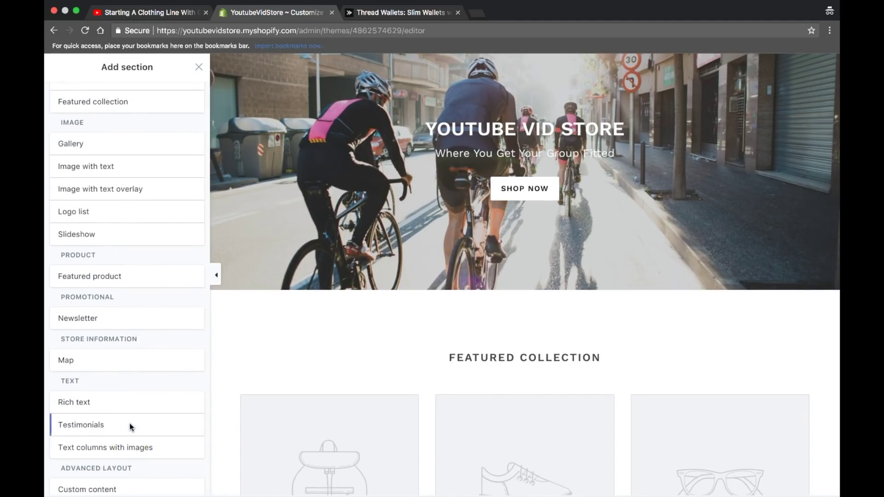
scroll(129, 426, up, 4)
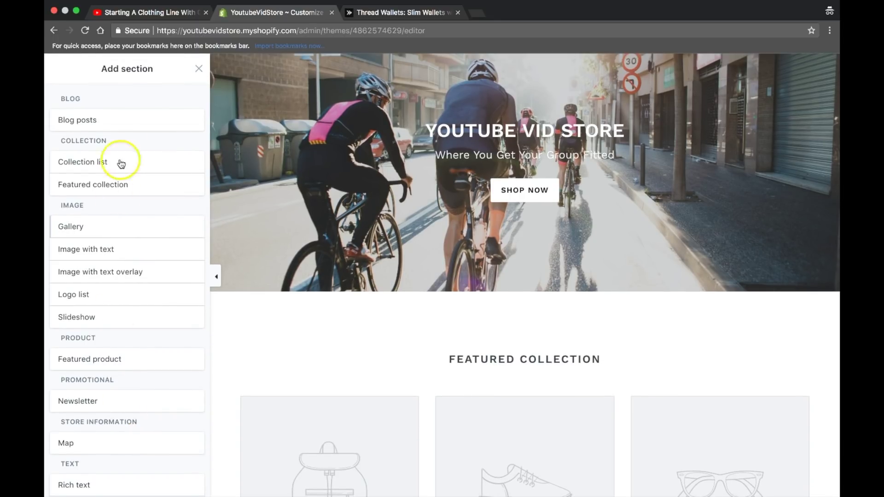
scroll(127, 136, down, 2)
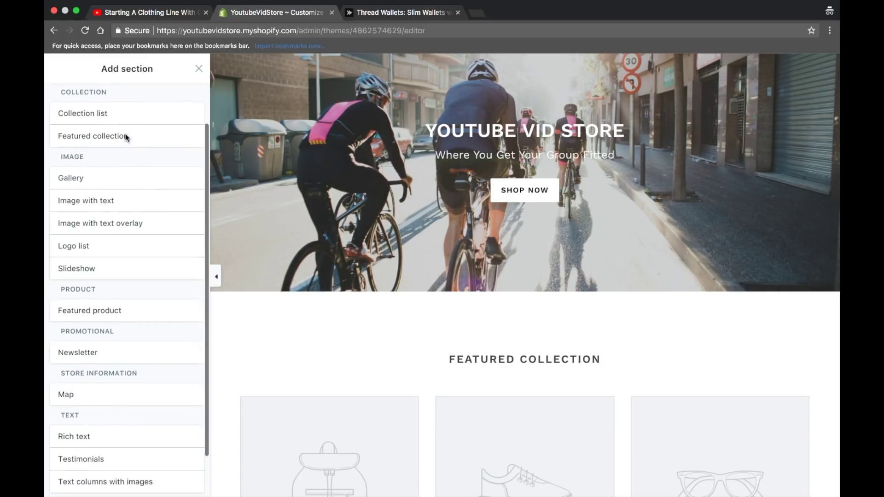
scroll(125, 137, down, 2)
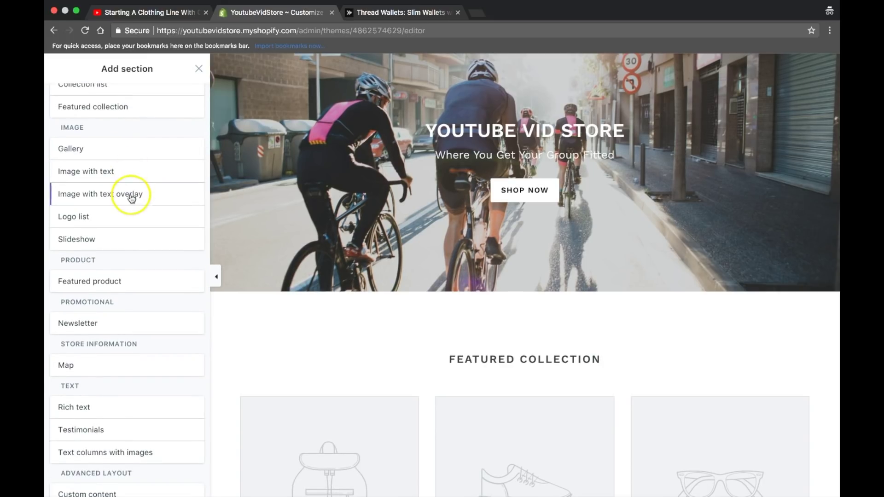
scroll(128, 198, down, 1)
click(91, 410)
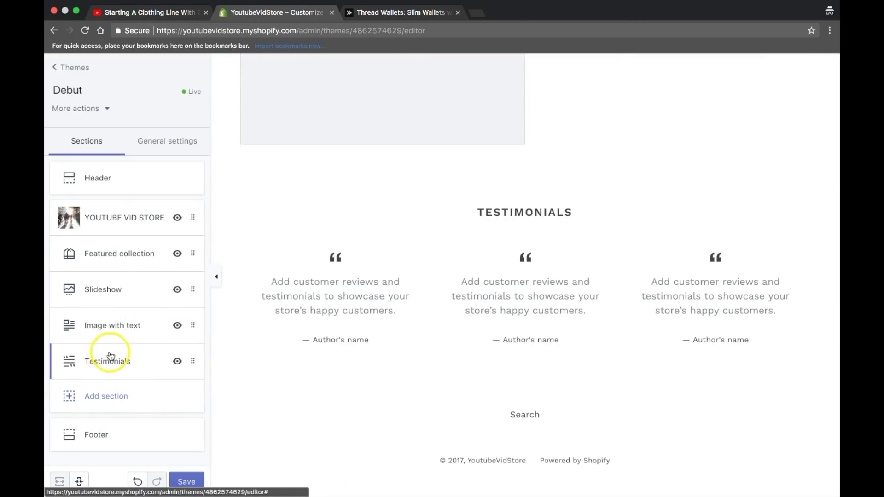
Move the Testimonials section above the Featured collection section.
drag(193, 359, 191, 254)
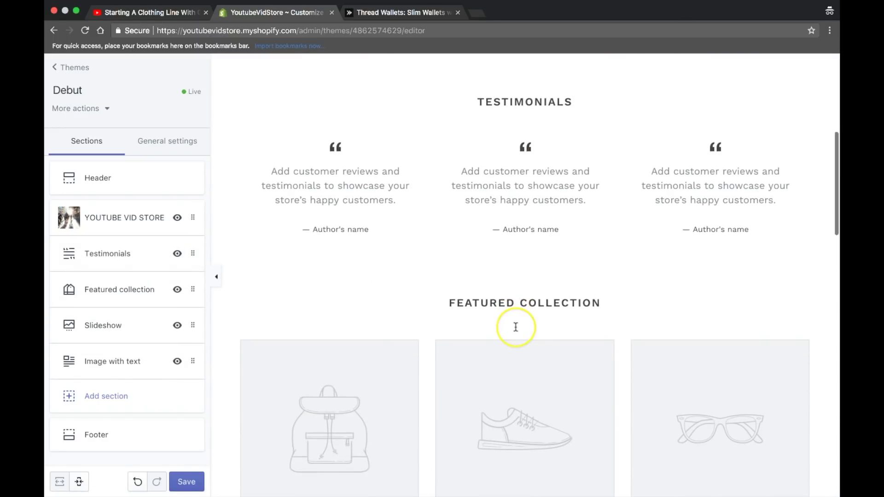
scroll(515, 327, down, 1)
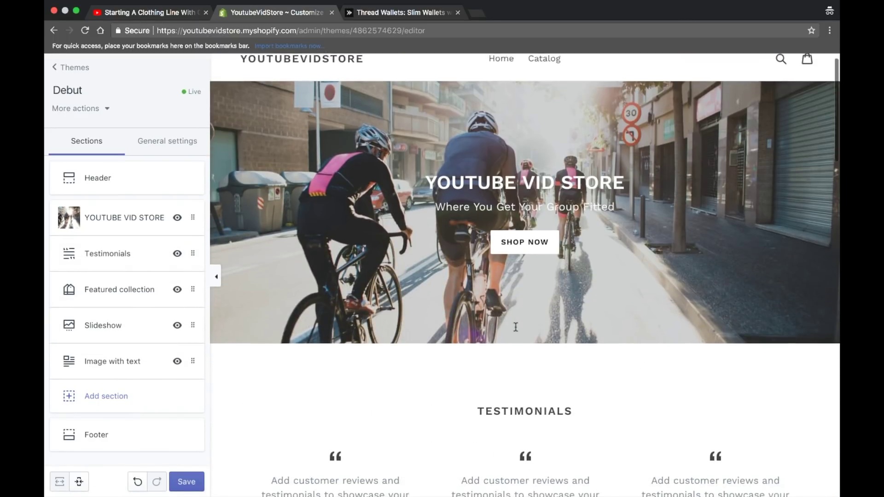
scroll(665, 206, down, 5)
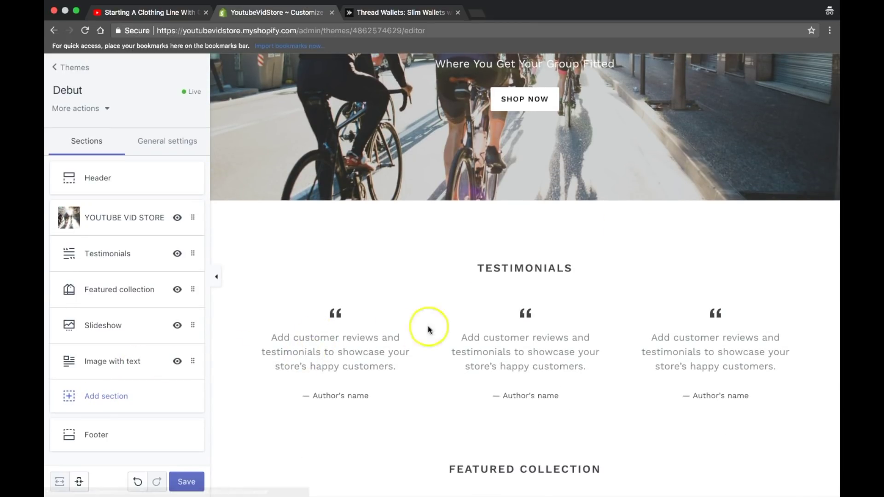
Change the first testimonial to 'Best Youtube Channel In The Nation!' and enter the author's name.
click(102, 254)
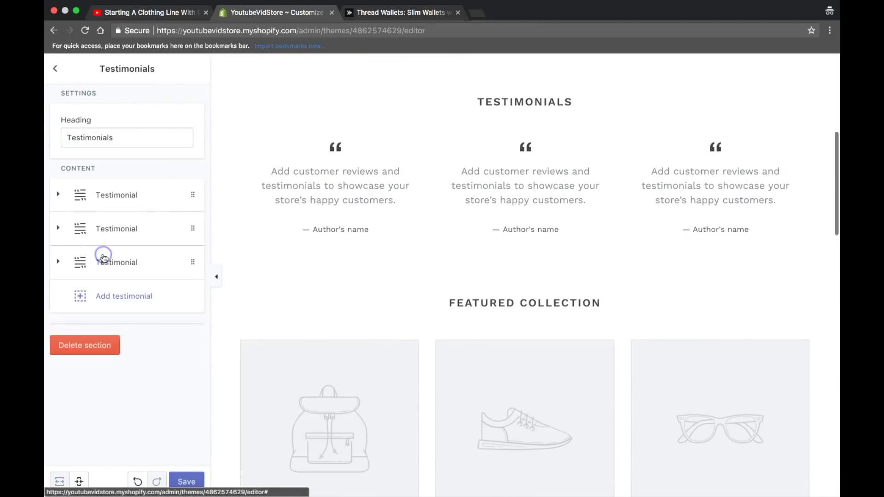
click(126, 197)
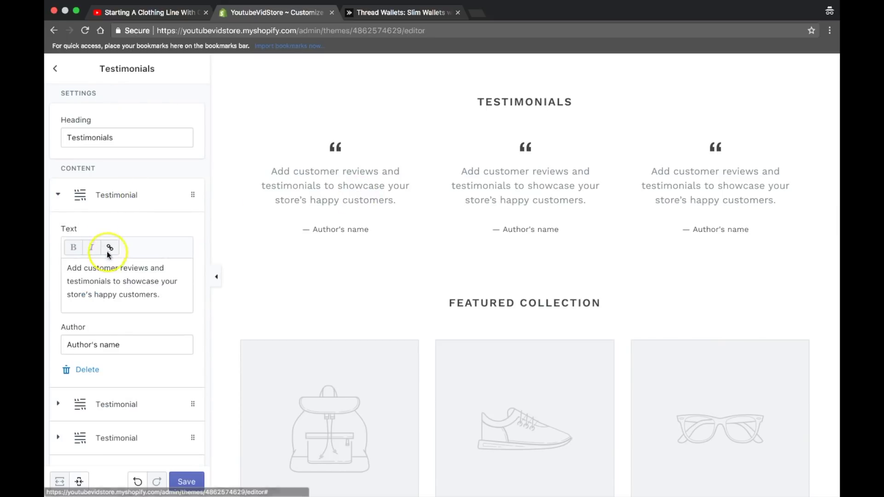
drag(160, 294, 65, 264)
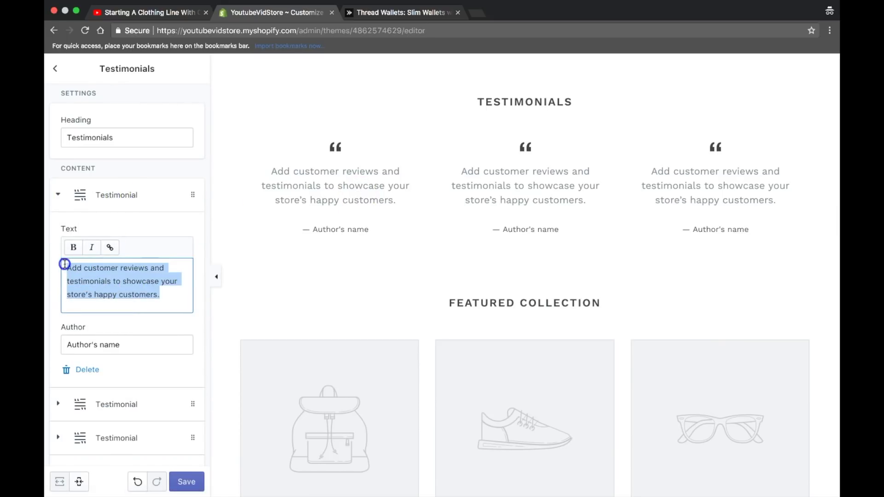
text(Best Youtube Channel In The Nation!)
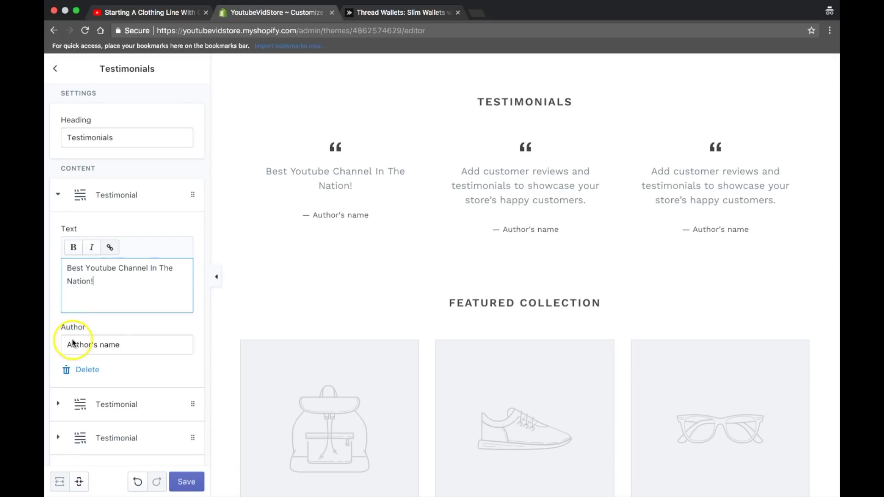
click(105, 344)
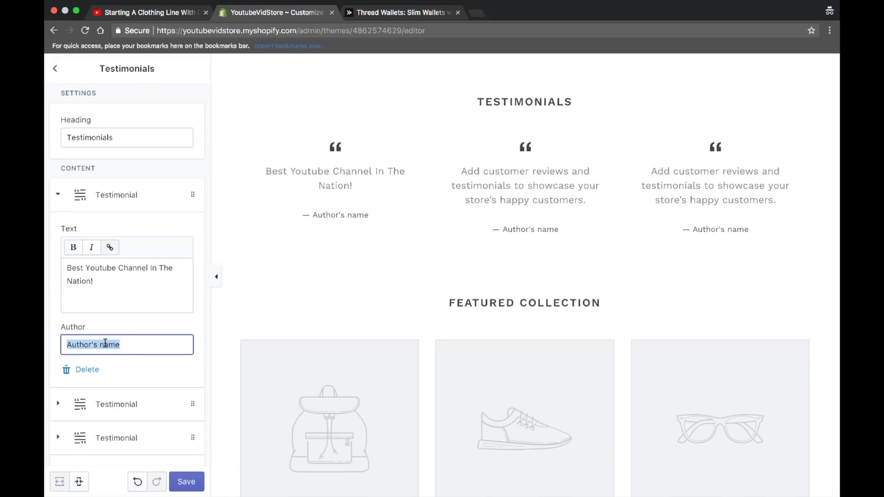
text(Prisicila)
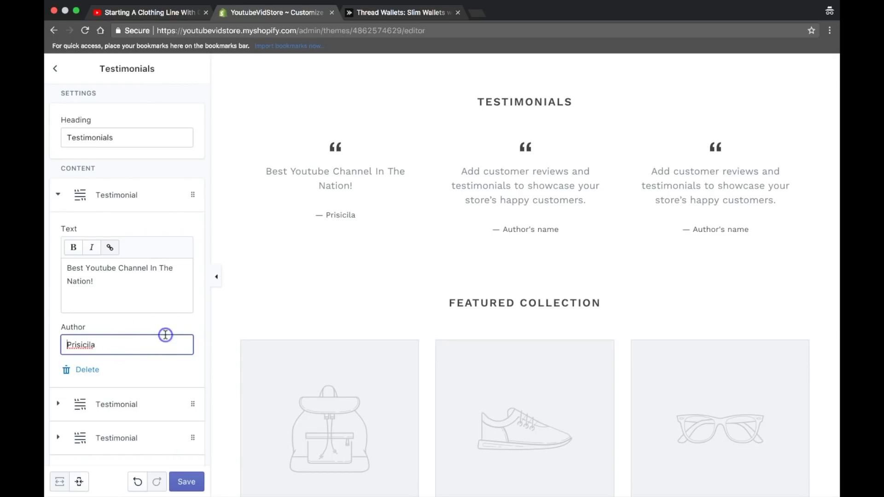
click(179, 321)
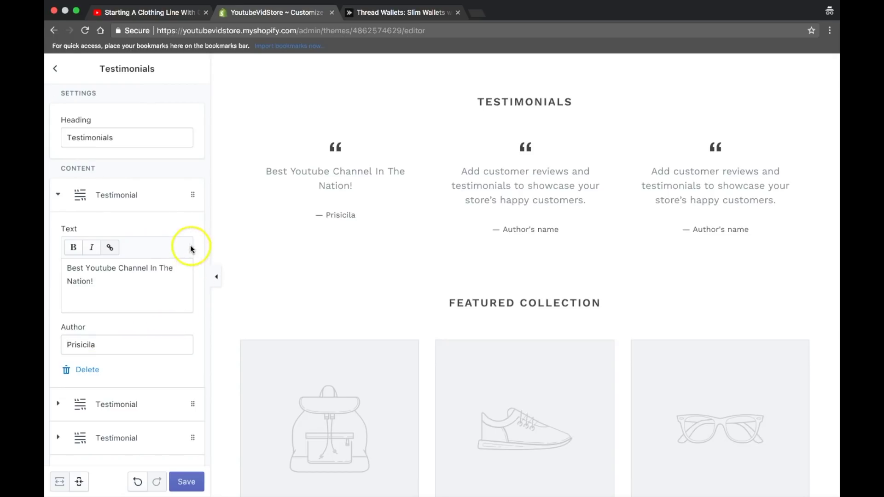
Set the second testimonial to BREATHTAKING, save the theme, and return to Themes.
click(115, 412)
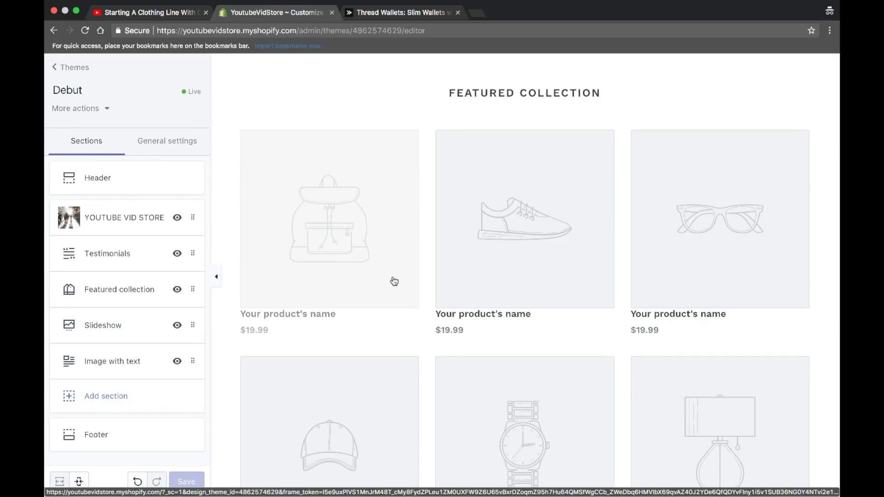
scroll(394, 281, up, 10)
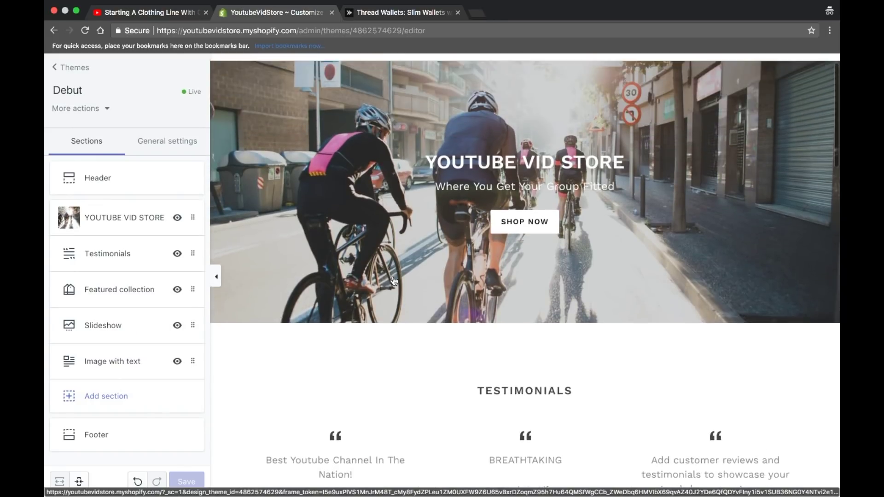
scroll(394, 280, down, 10)
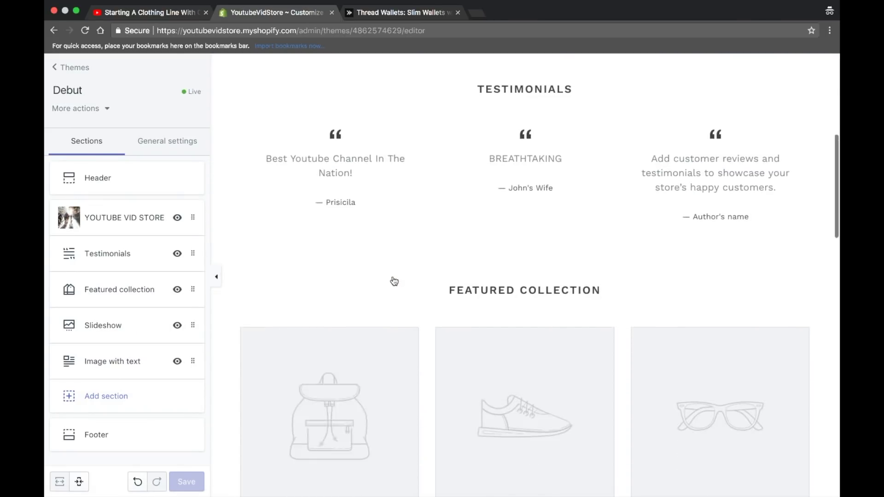
scroll(394, 281, down, 2)
click(374, 216)
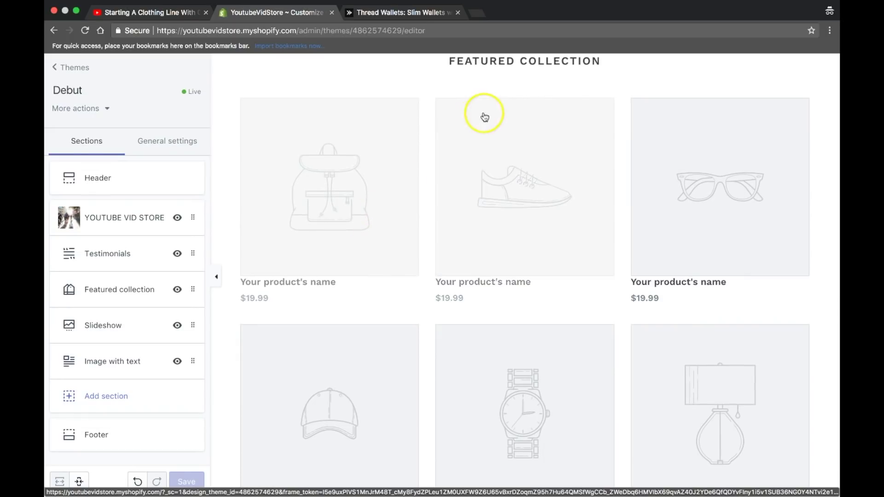
click(357, 186)
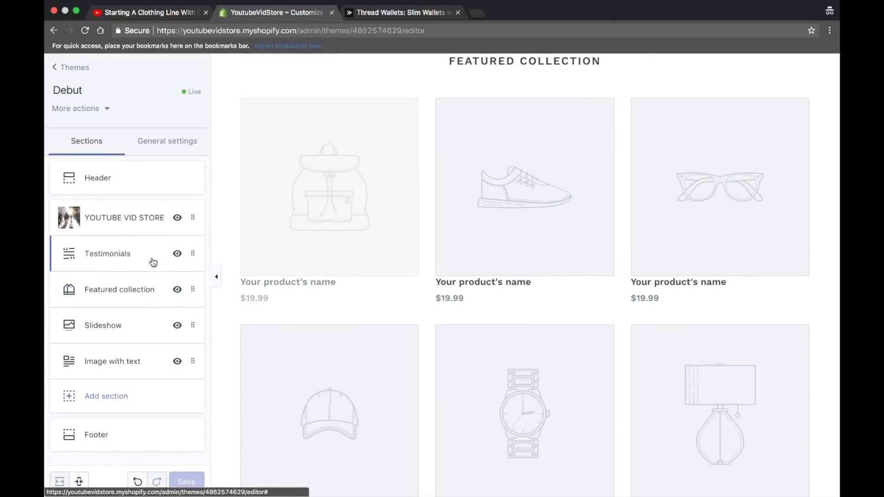
click(75, 68)
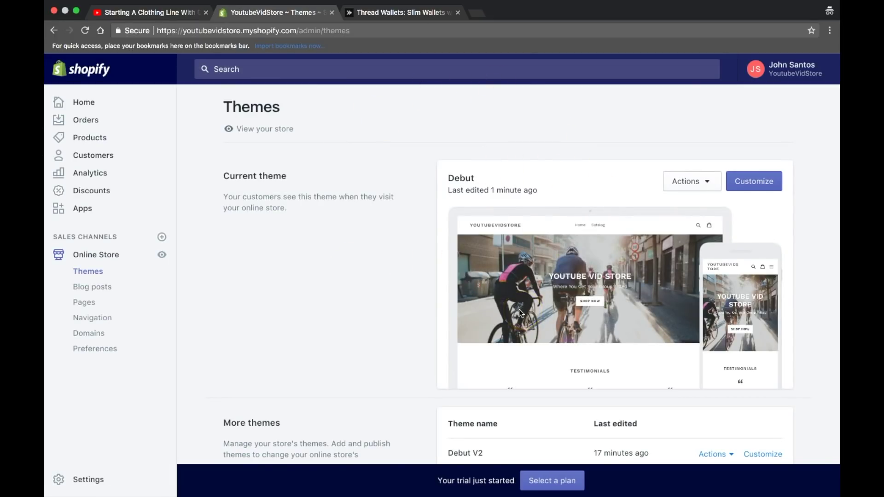
Preview the Debut storefront in a new tab, then return to the admin and go to Products.
scroll(425, 317, down, 1)
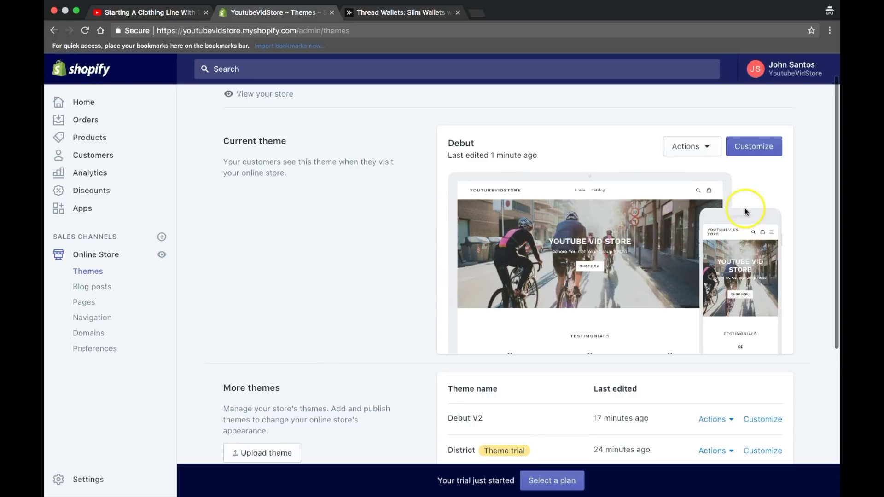
click(702, 146)
click(674, 179)
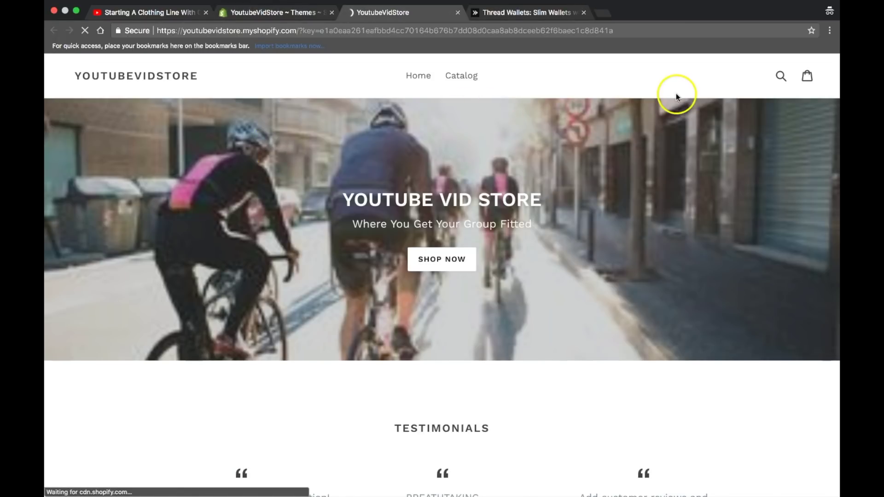
key(ctrl+shift+Tab)
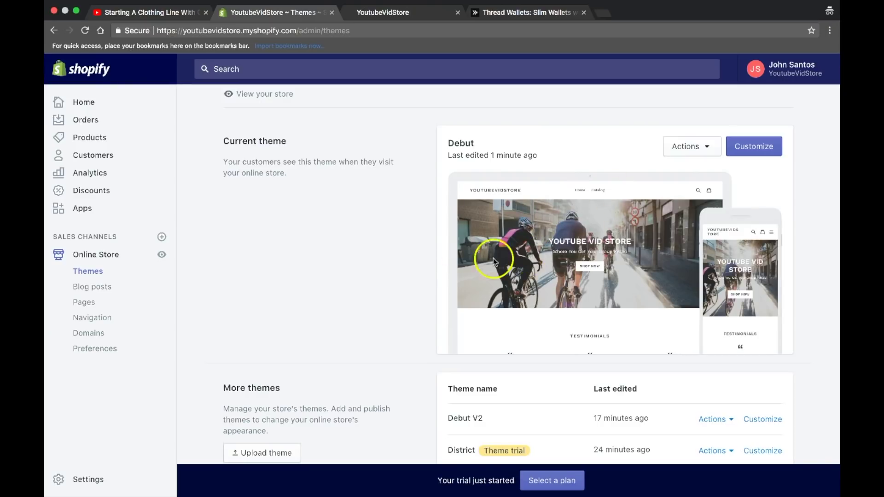
scroll(591, 219, down, 1)
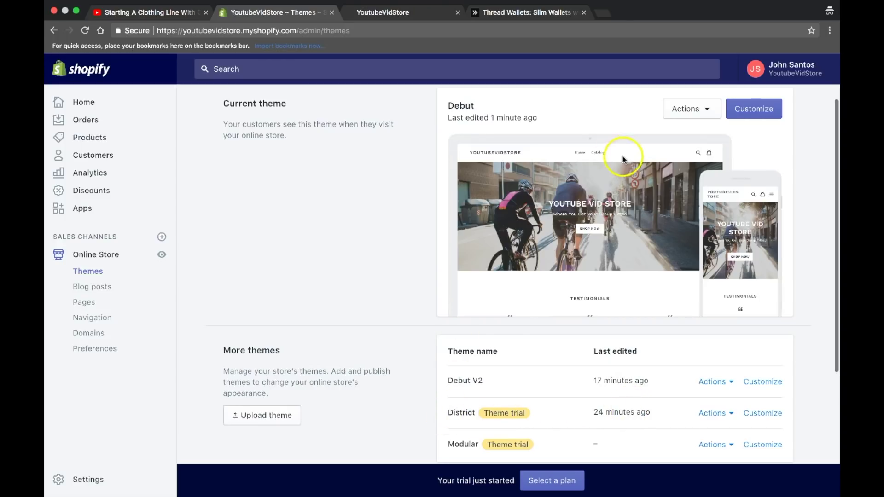
scroll(355, 276, up, 3)
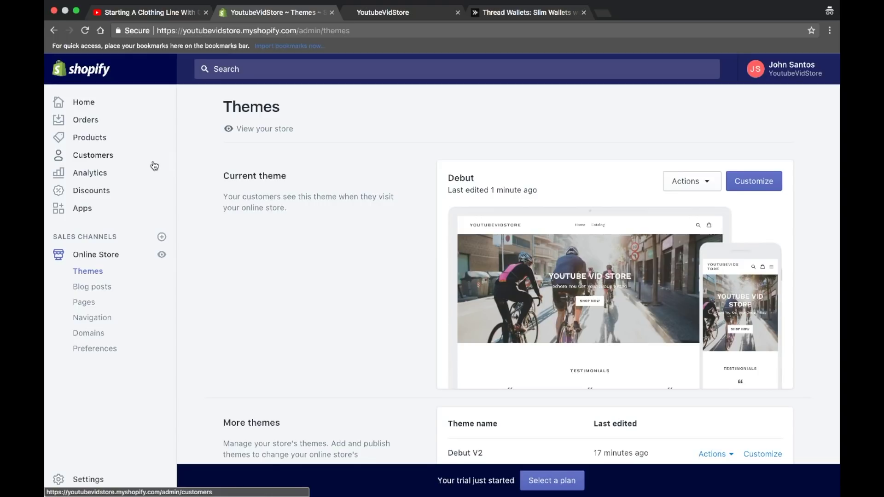
click(89, 140)
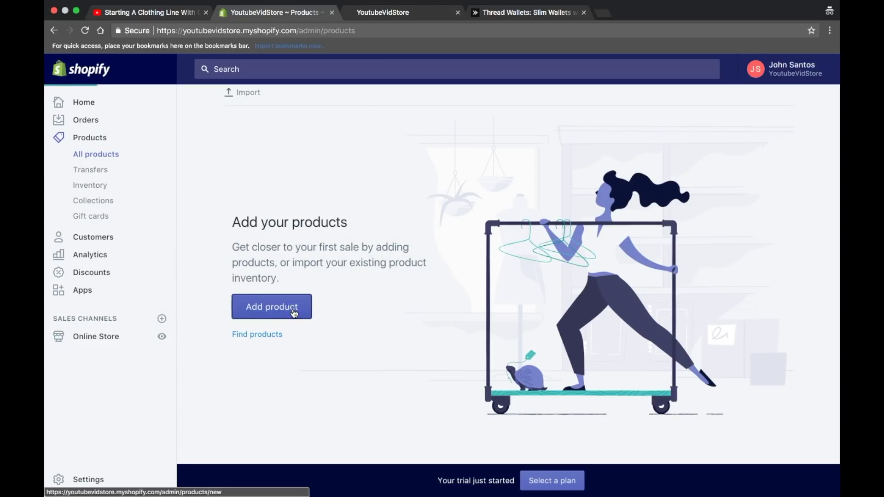
Start a new product and upload two images, placing the ball bag image first.
click(272, 308)
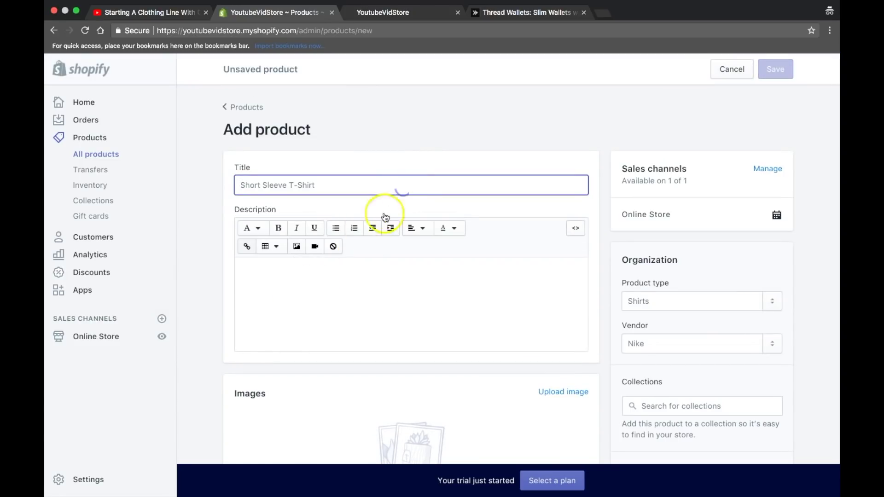
click(333, 287)
scroll(332, 286, down, 3)
click(553, 291)
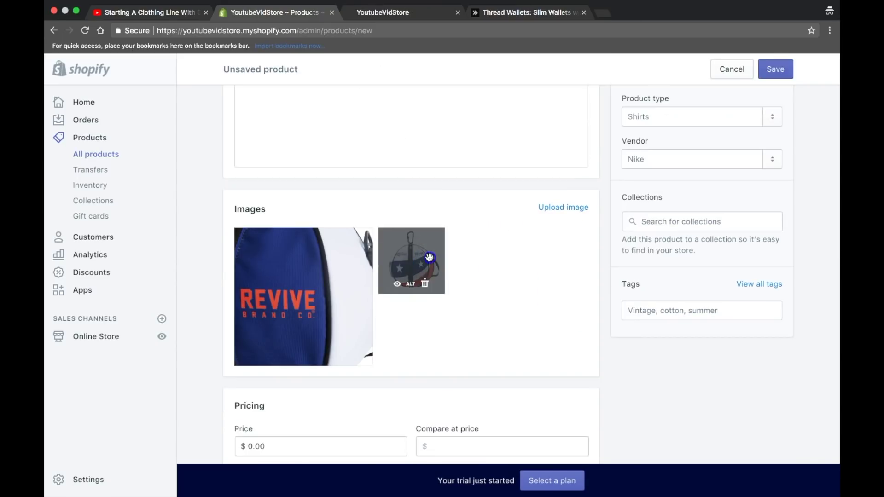
drag(429, 257, 316, 288)
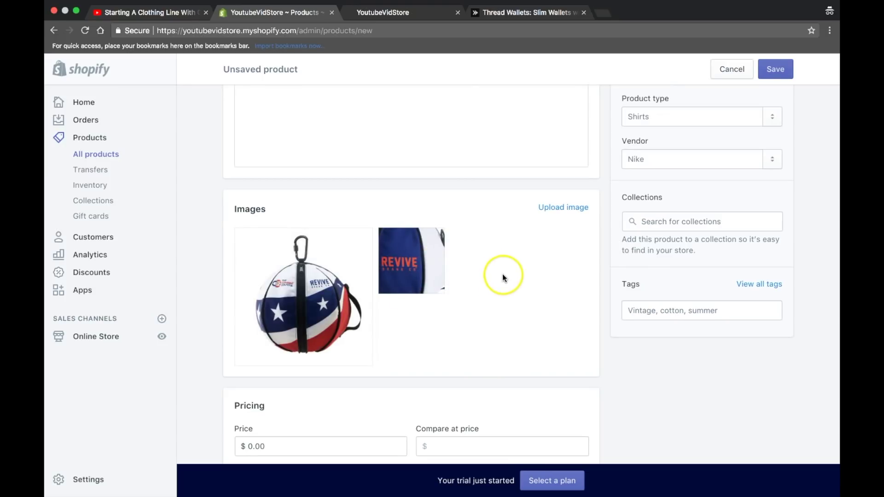
scroll(530, 267, down, 3)
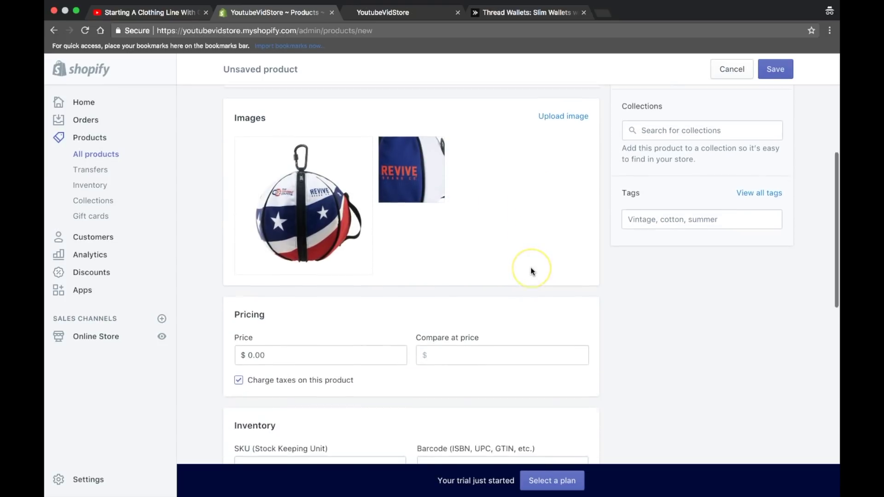
Set the product price to $34.00.
click(349, 316)
double_click(349, 317)
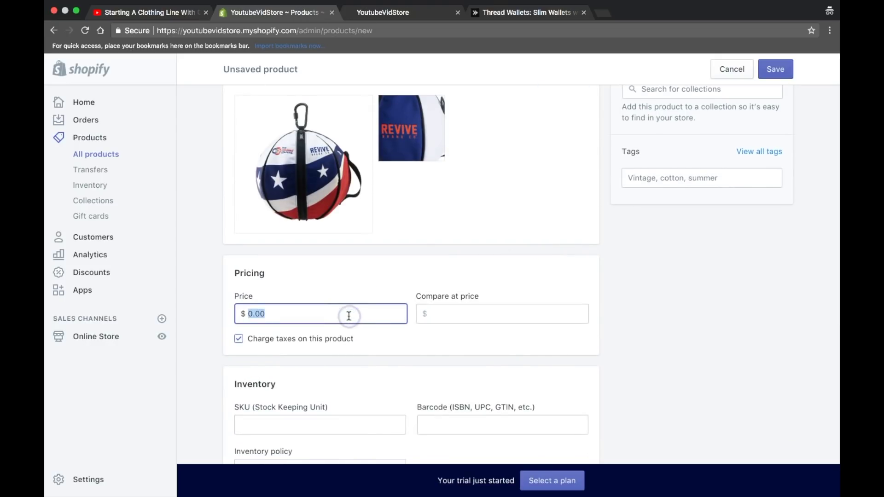
text(2)
click(583, 306)
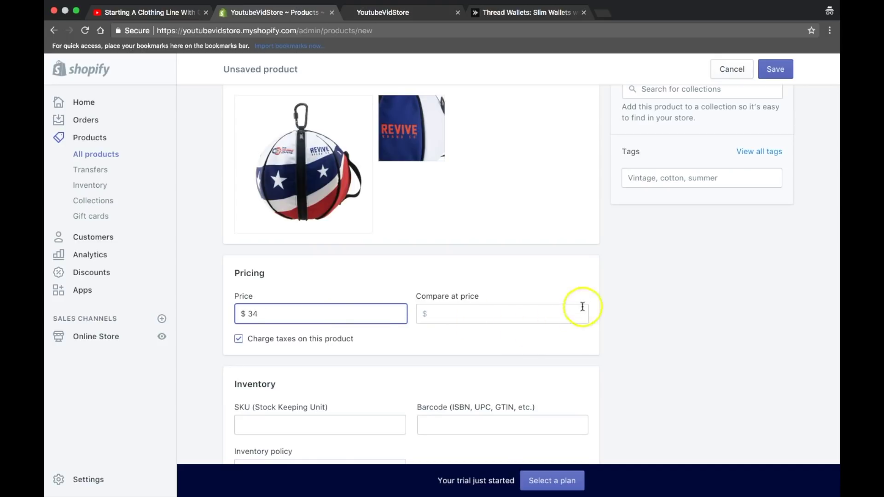
scroll(598, 289, down, 2)
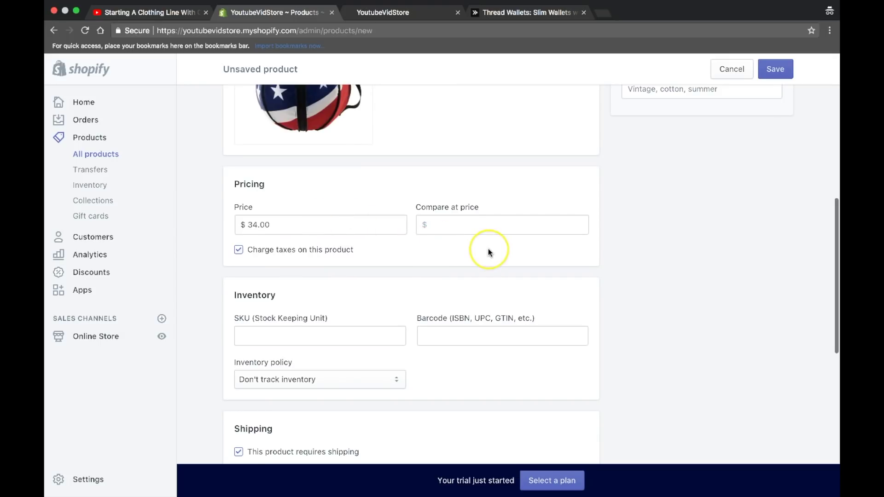
scroll(489, 252, up, 3)
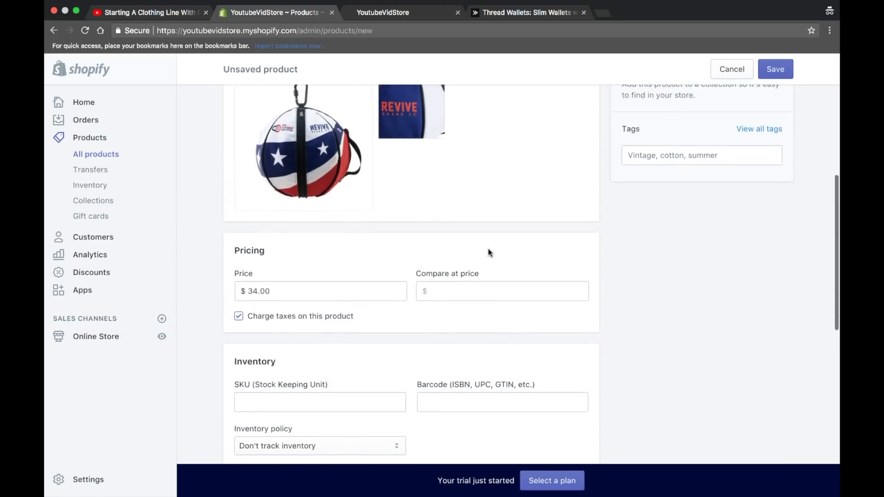
scroll(489, 253, down, 5)
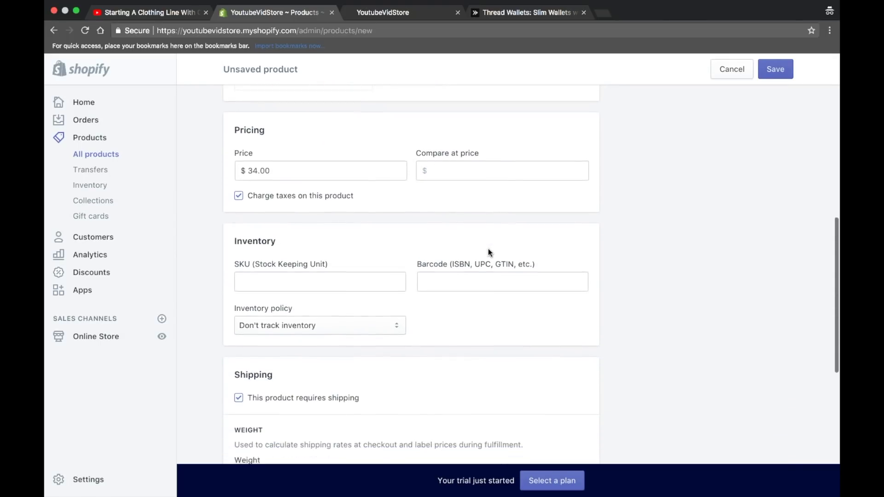
scroll(488, 248, down, 1)
scroll(488, 248, up, 1)
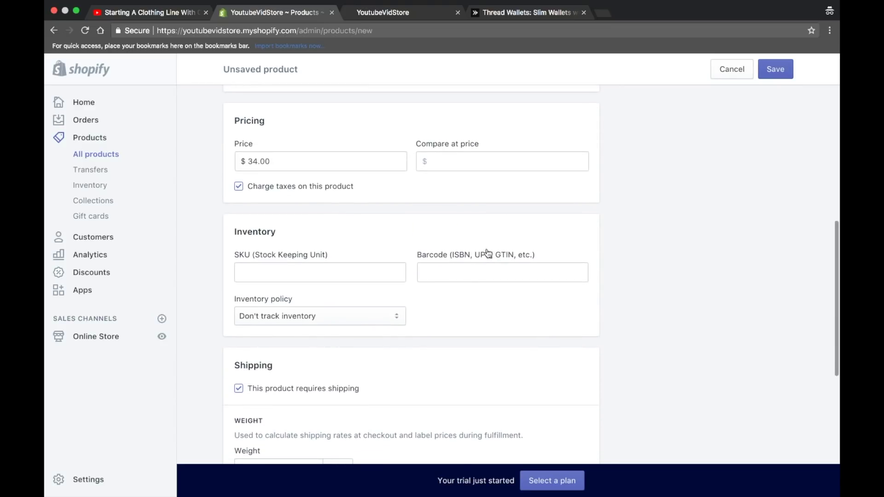
Turn off charging taxes on this product.
click(239, 187)
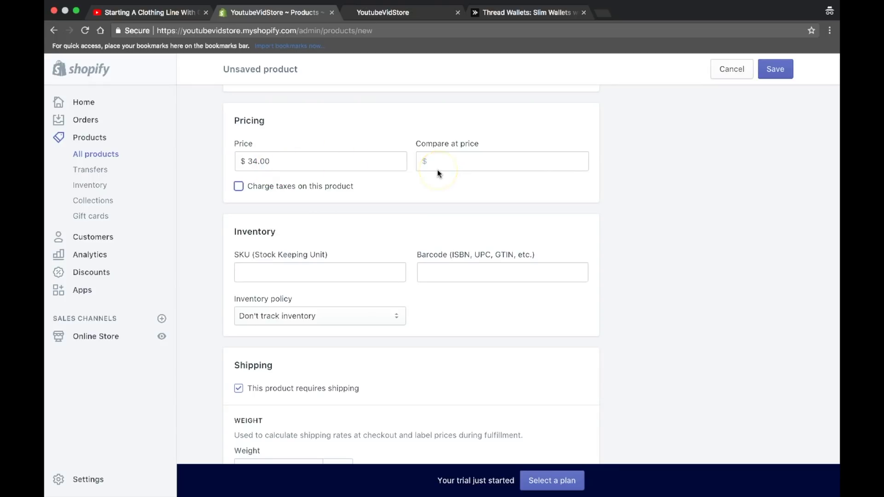
scroll(593, 193, down, 1)
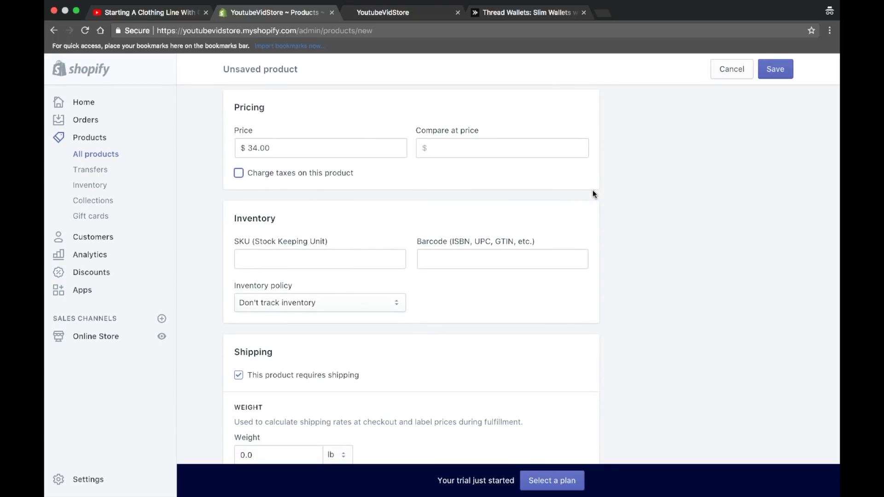
scroll(593, 193, down, 3)
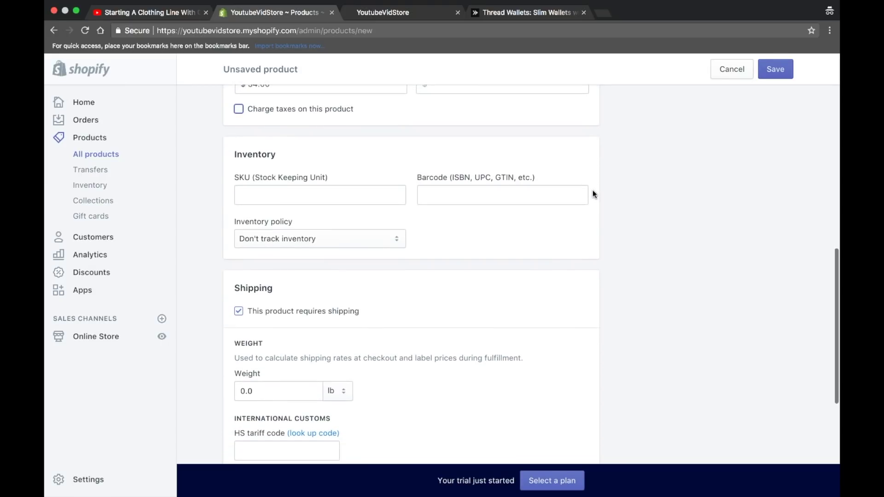
scroll(592, 194, down, 2)
scroll(593, 194, down, 2)
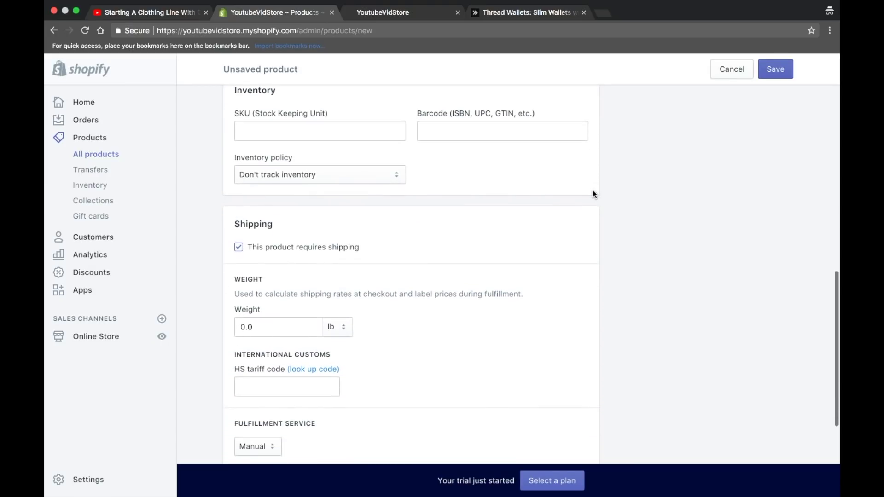
click(362, 131)
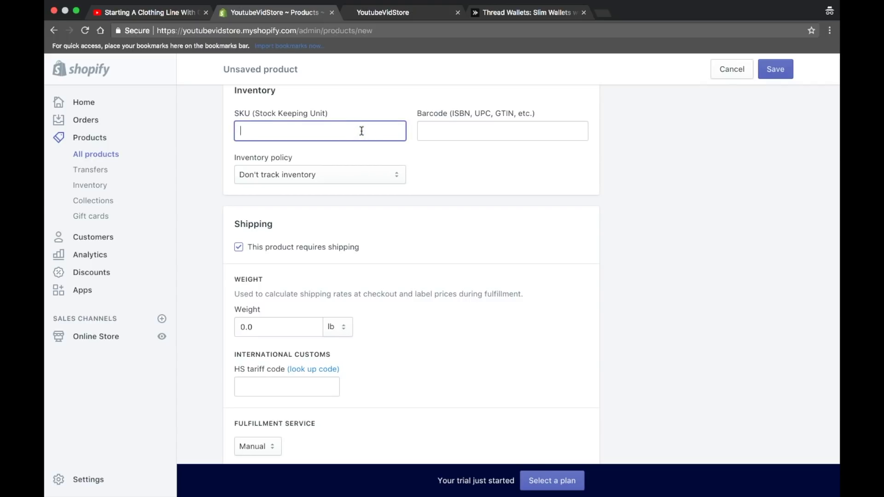
text(GB1009)
click(469, 133)
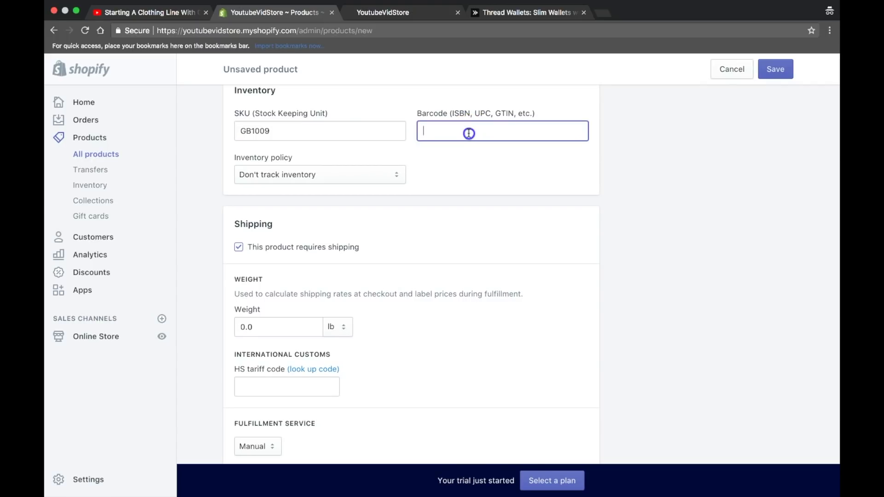
click(475, 133)
click(540, 169)
Have Shopify track inventory with quantity 15 and allow out-of-stock purchases.
scroll(447, 180, down, 1)
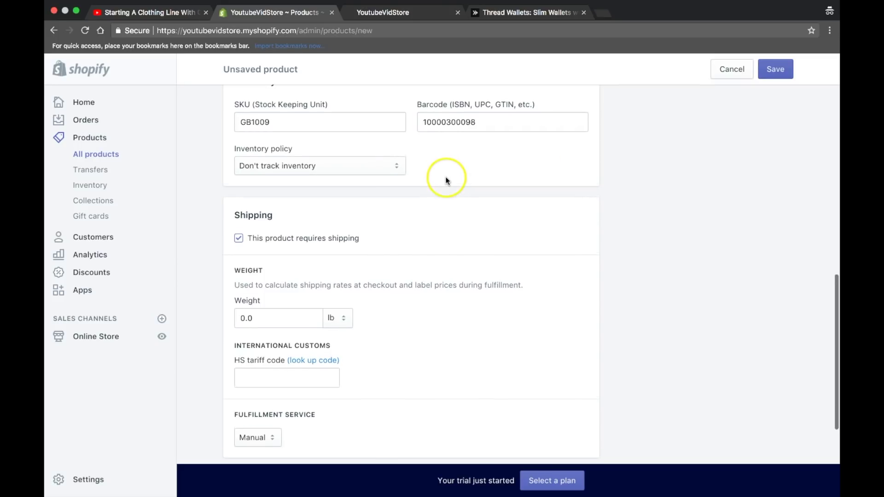
click(379, 172)
click(367, 174)
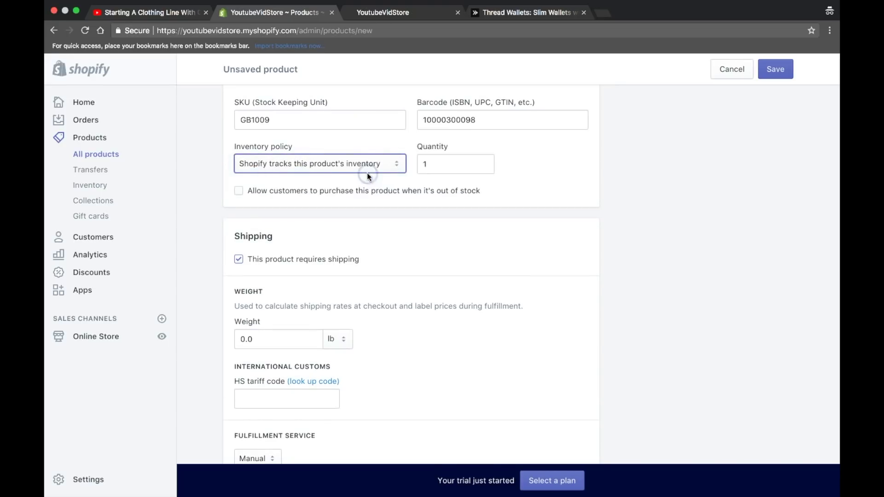
click(430, 164)
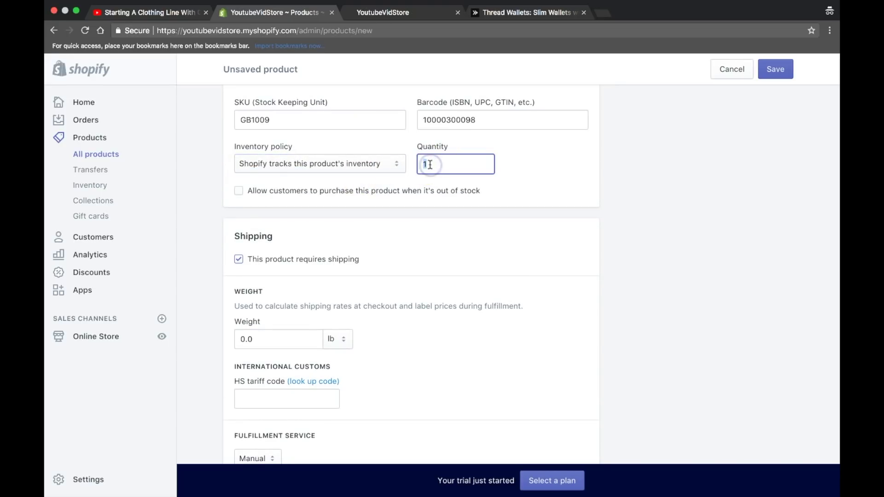
text(15)
click(238, 190)
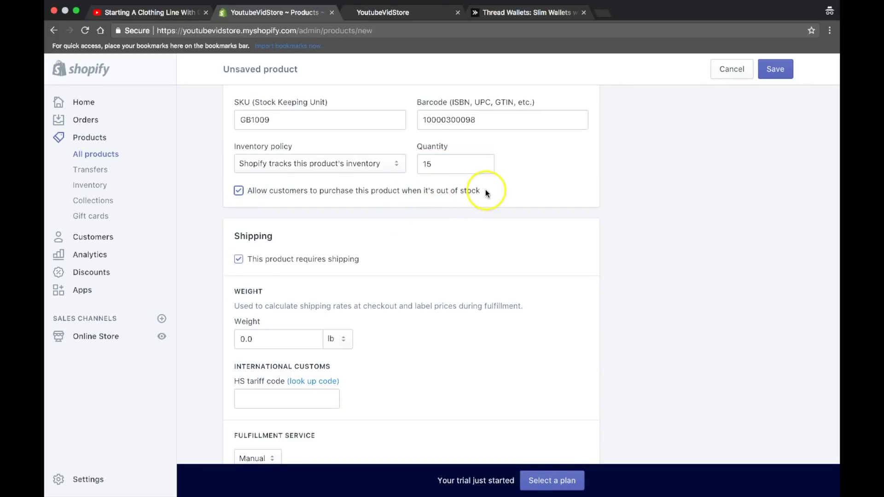
scroll(487, 193, up, 1)
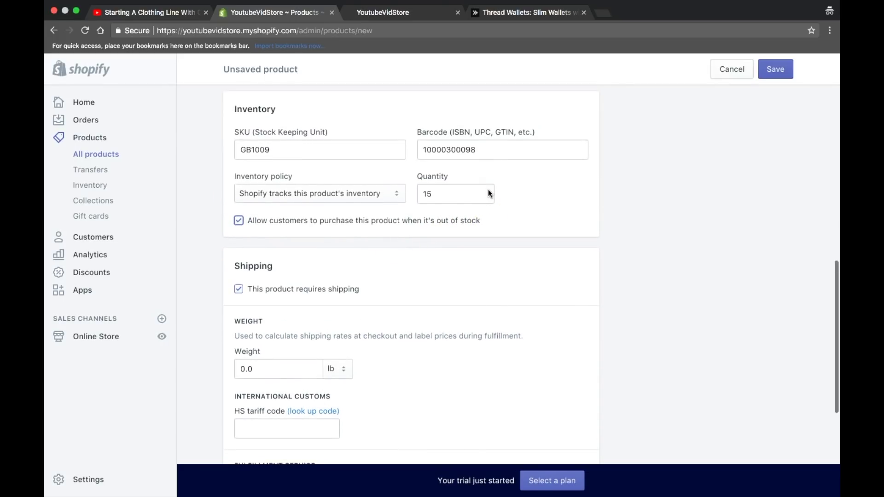
scroll(488, 193, down, 1)
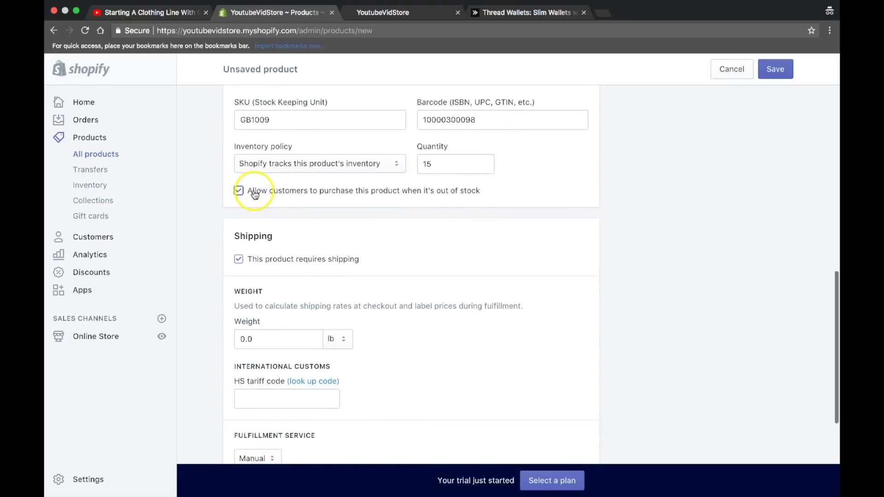
Keep 'This product requires shipping' checked.
scroll(430, 197, down, 3)
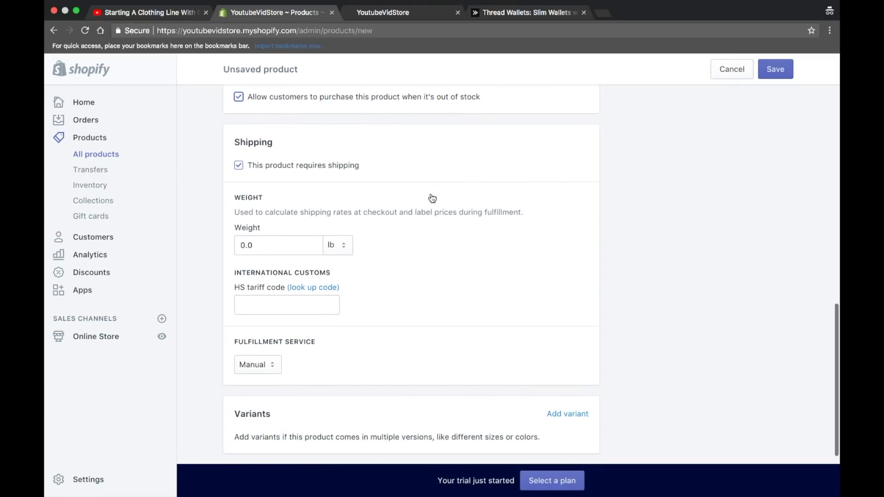
click(240, 166)
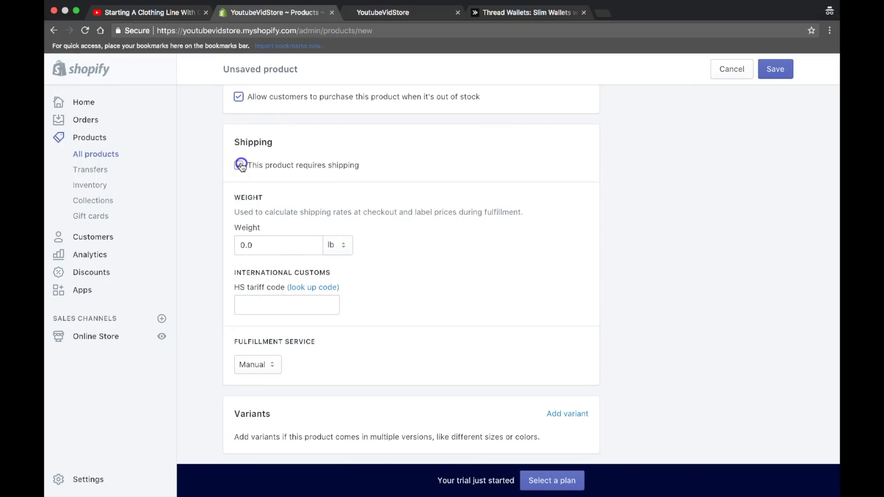
click(239, 198)
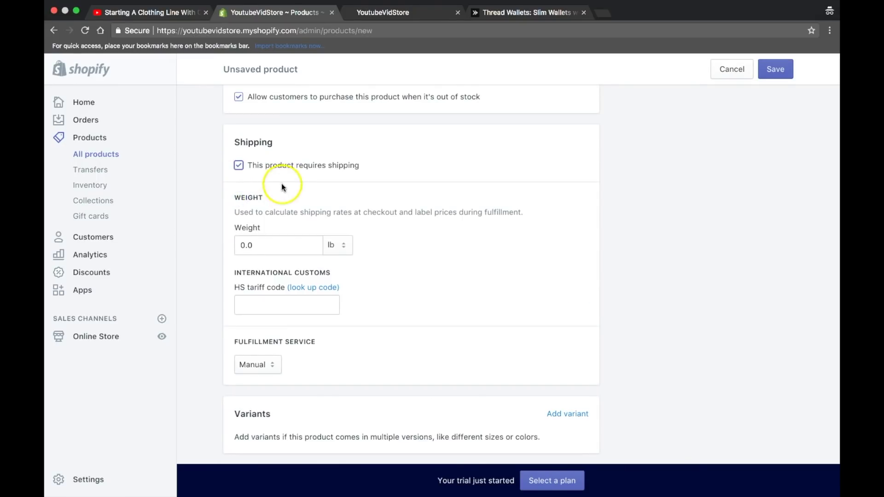
scroll(372, 189, up, 2)
scroll(372, 189, down, 2)
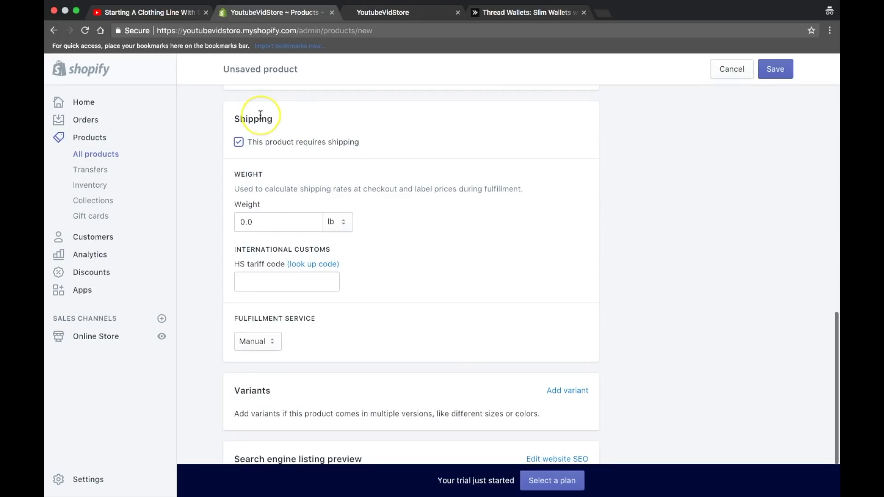
scroll(260, 115, down, 1)
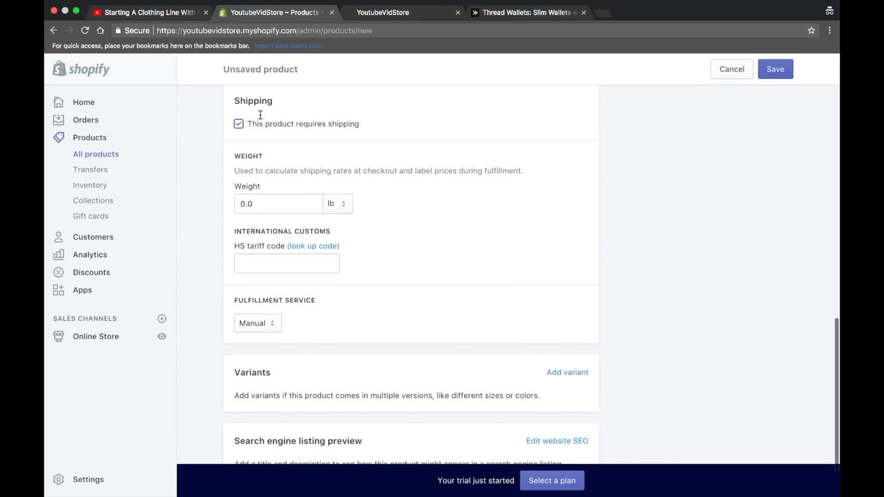
Set the shipping weight to .10 oz and keep Manual fulfillment.
click(273, 203)
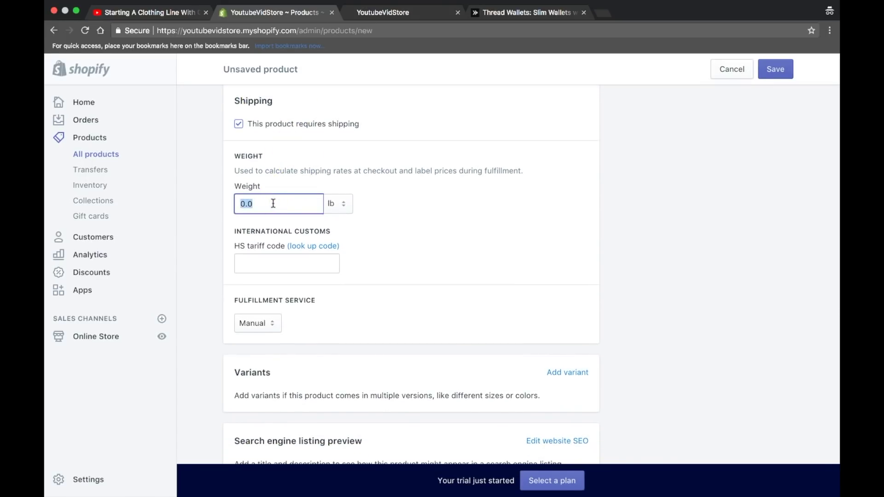
text(.10)
click(419, 203)
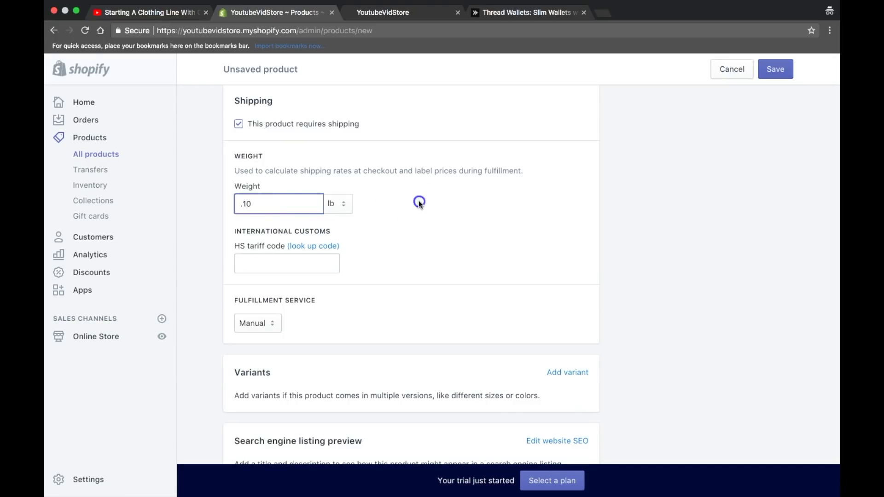
click(343, 204)
click(338, 213)
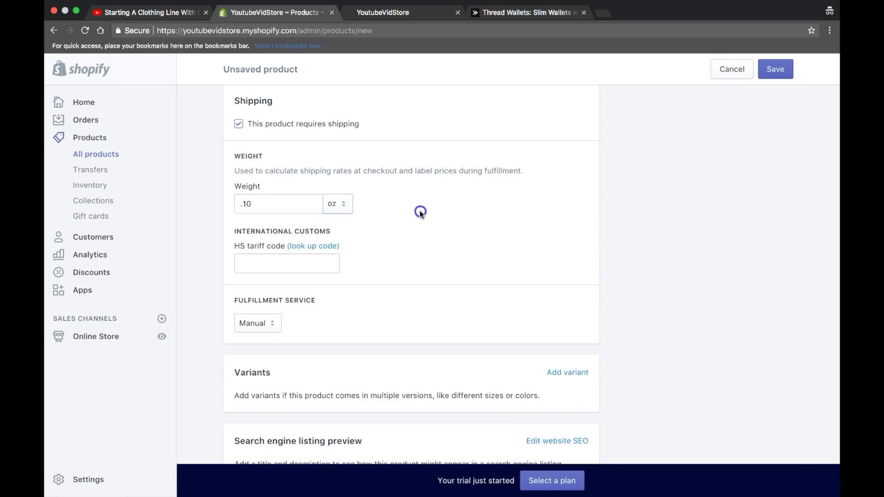
scroll(389, 203, down, 1)
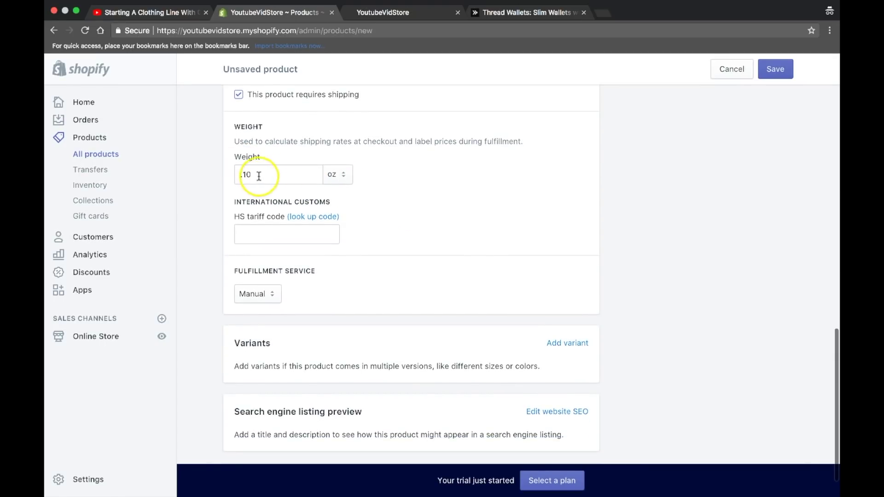
scroll(396, 205, down, 2)
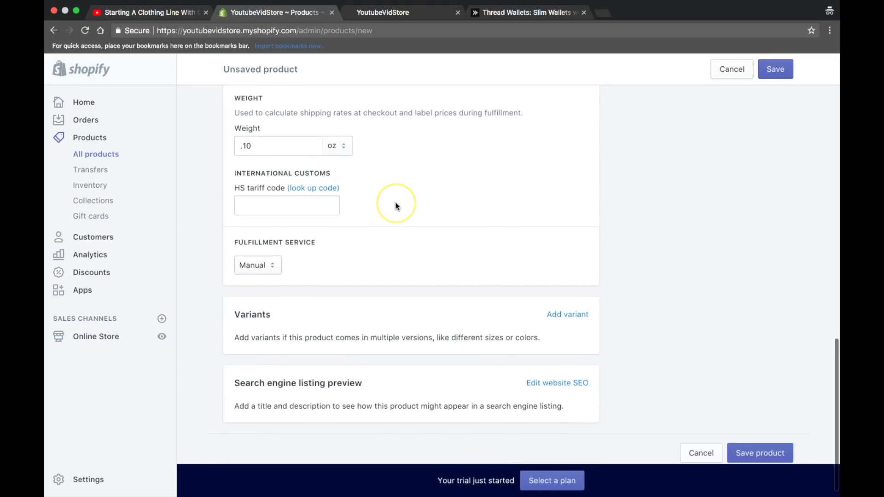
click(271, 251)
click(271, 251)
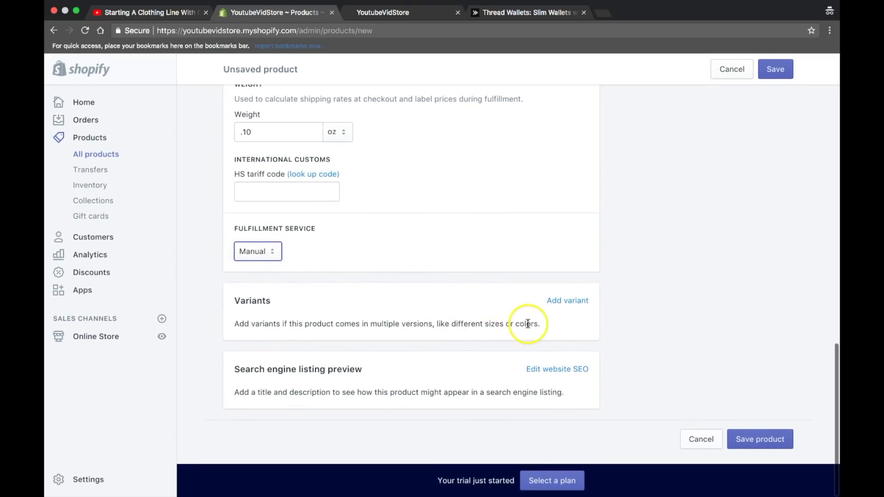
Start adding variants, then cancel without creating any.
click(585, 302)
scroll(449, 318, down, 2)
double_click(268, 339)
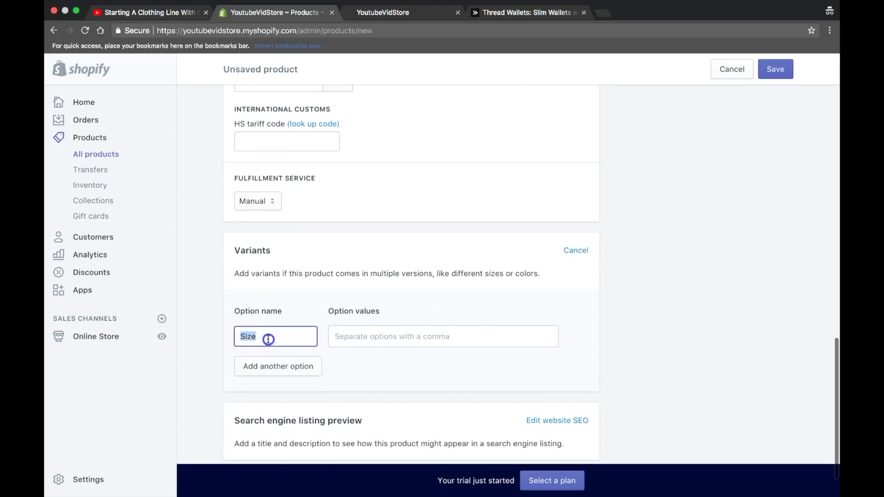
click(576, 252)
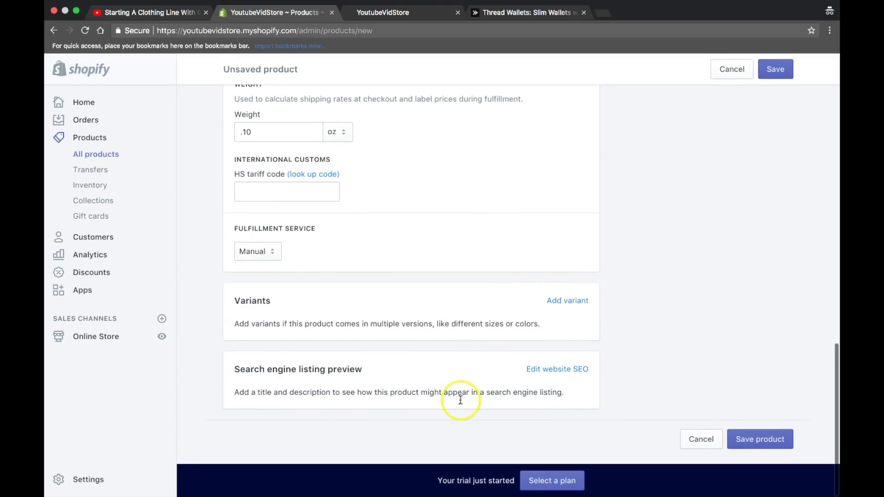
Set SEO page title 'GAME BAG COMBINE COURTS' and meta description 'BEST GAME BAG ON THE MARKET'.
click(556, 370)
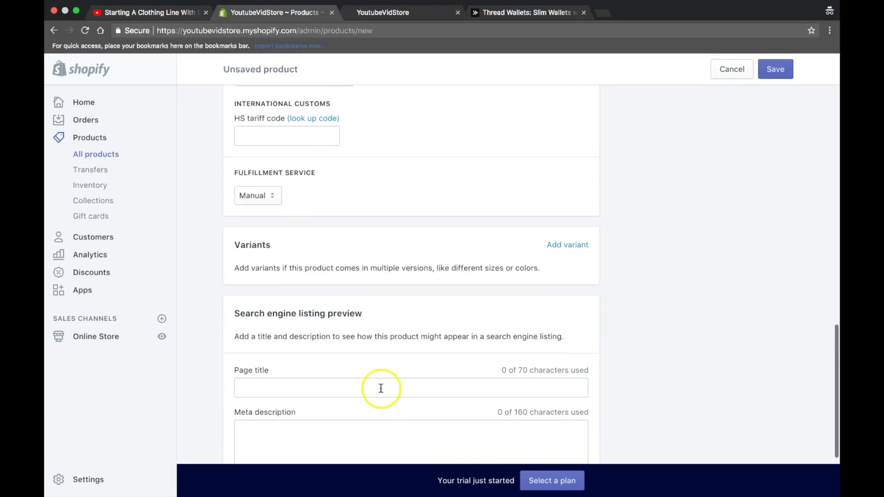
scroll(381, 389, down, 1)
click(334, 365)
text(GAME BAG)
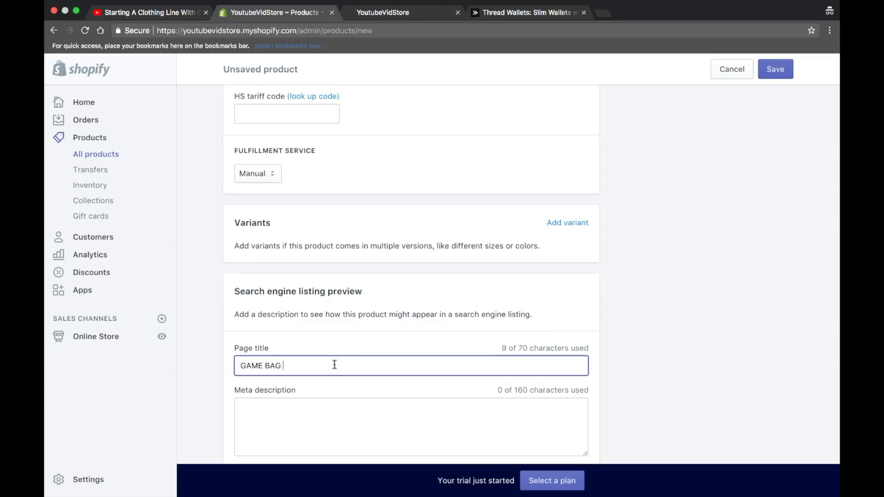
scroll(334, 365, up, 10)
scroll(438, 223, down, 8)
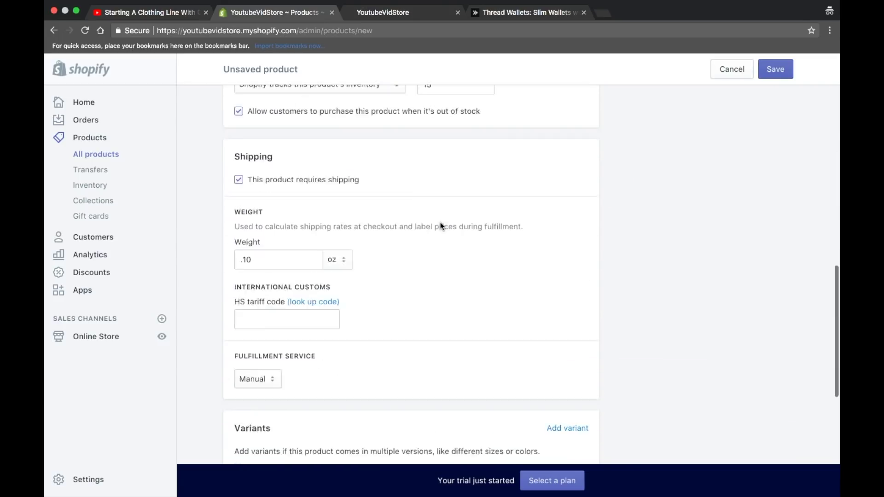
scroll(438, 226, down, 6)
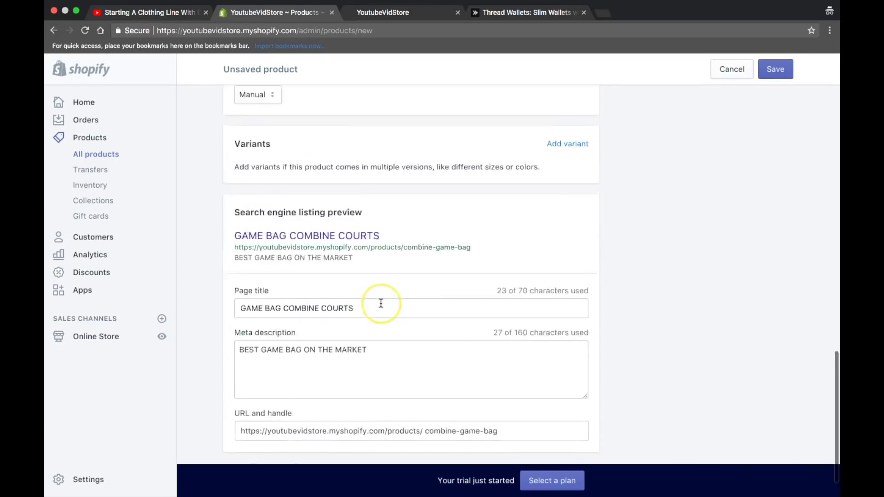
scroll(381, 303, up, 10)
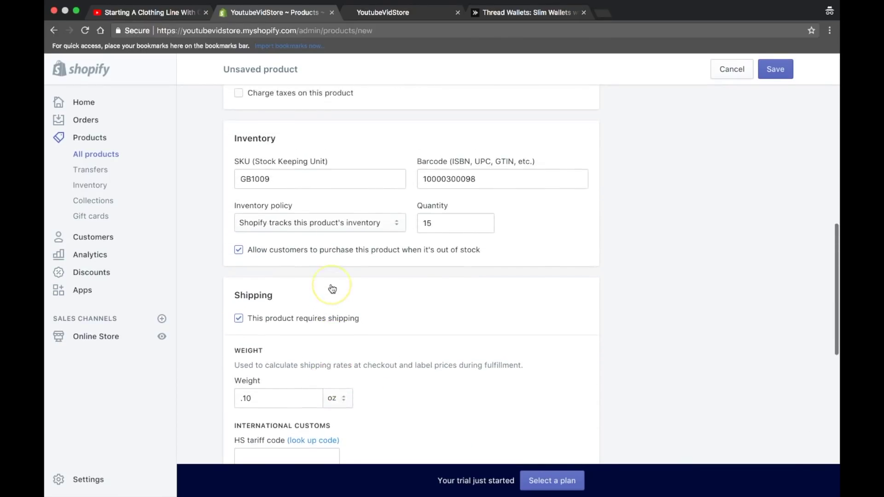
Enter 'Combine Court Game Bag' as the product title, then review images and tags.
scroll(333, 289, up, 4)
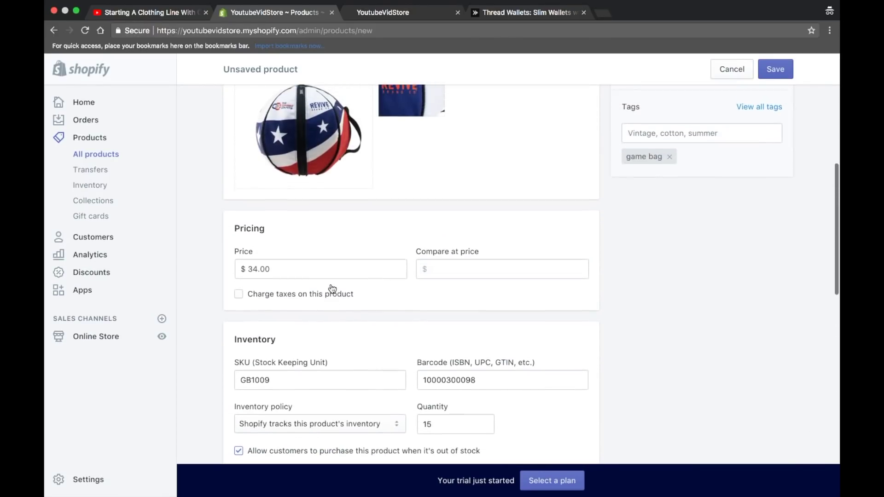
scroll(332, 289, up, 5)
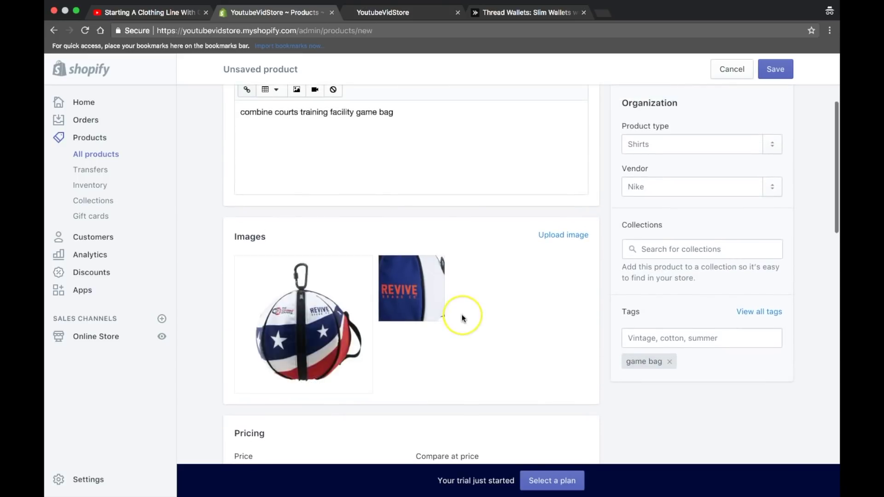
scroll(462, 315, up, 3)
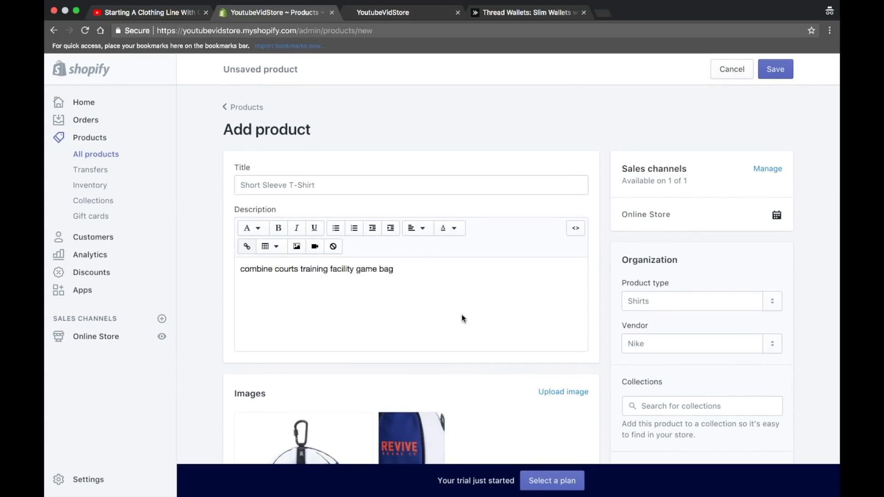
click(333, 187)
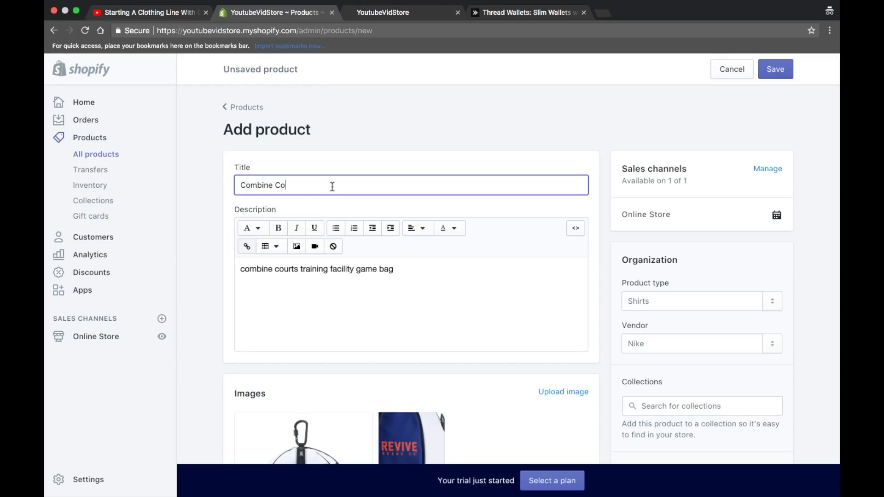
scroll(523, 148, down, 6)
click(647, 239)
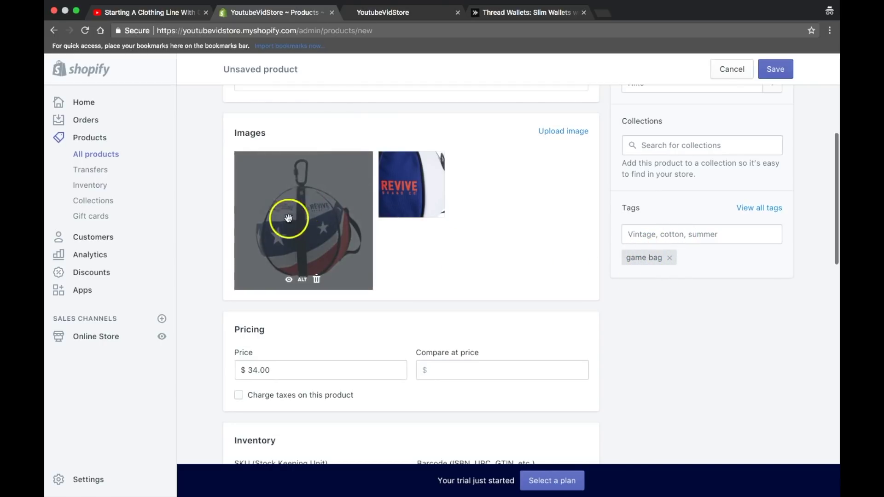
scroll(668, 346, up, 3)
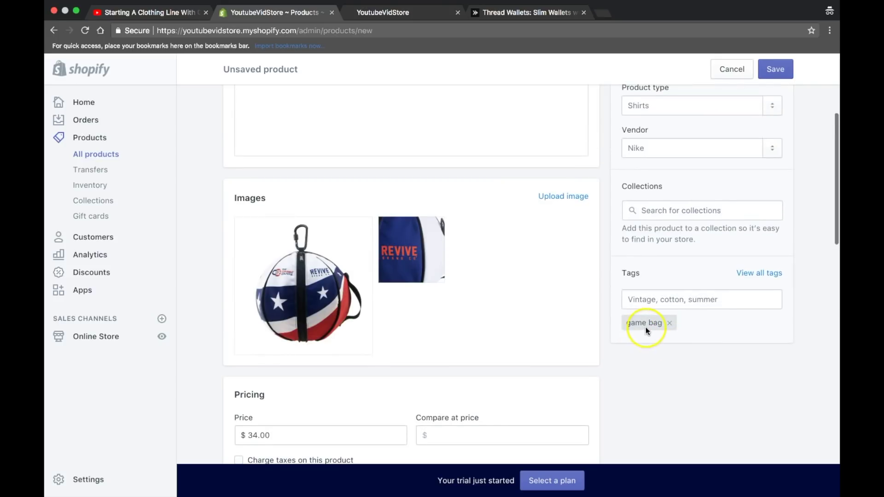
scroll(725, 391, up, 3)
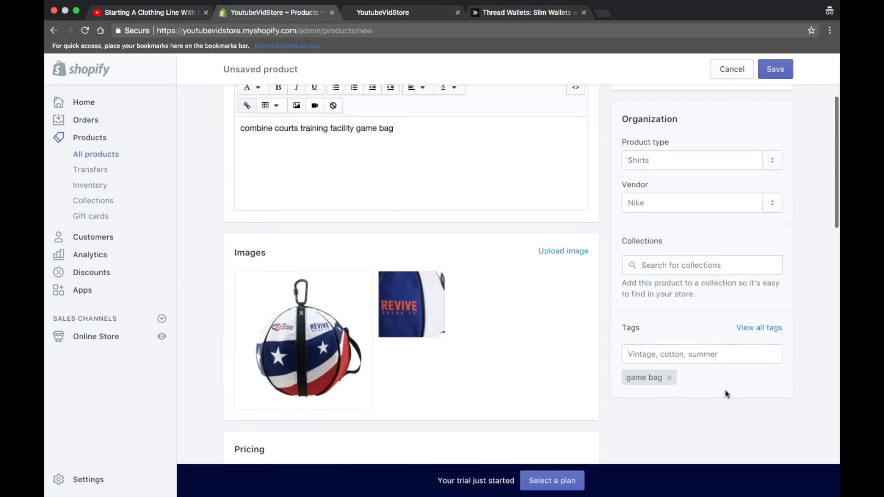
scroll(726, 390, up, 6)
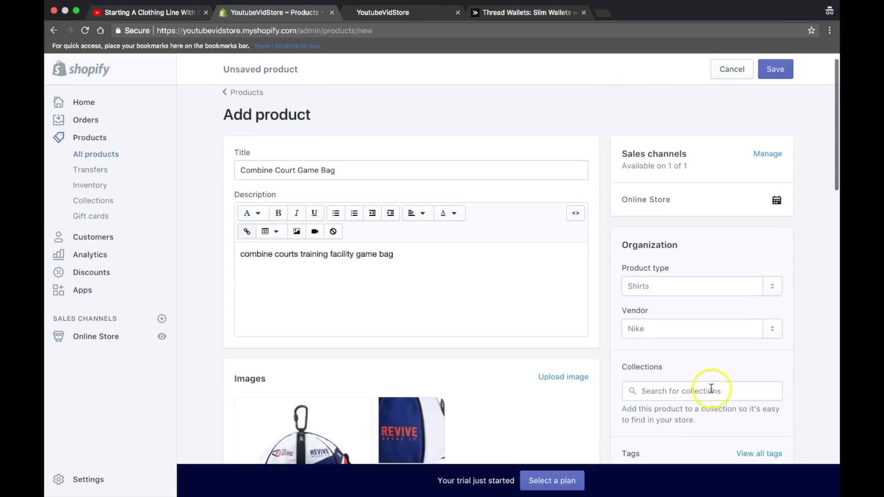
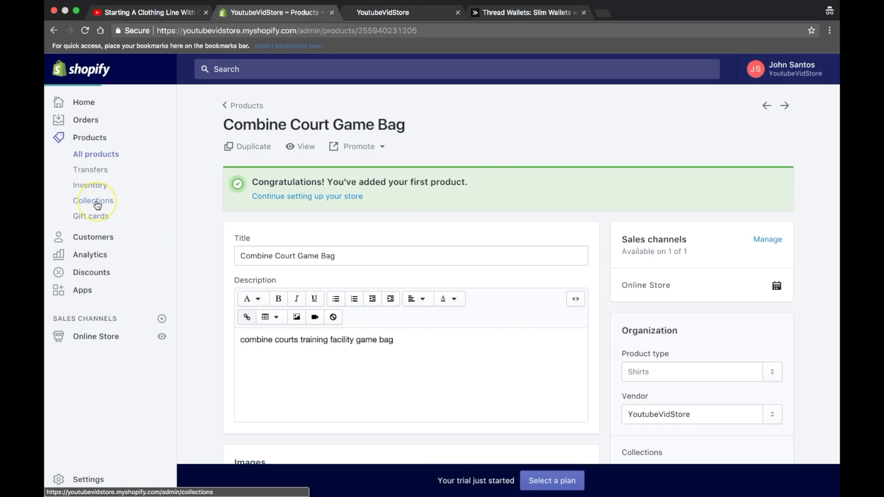
Open the Collections list, which holds only the Home page collection.
click(96, 202)
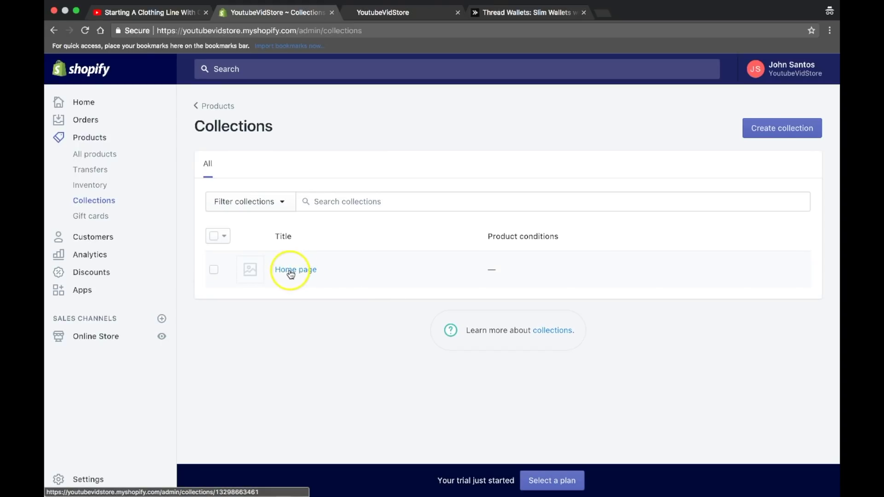
Open Combine Court Game Bag from All products and toggle its Home page collection off and on.
click(98, 158)
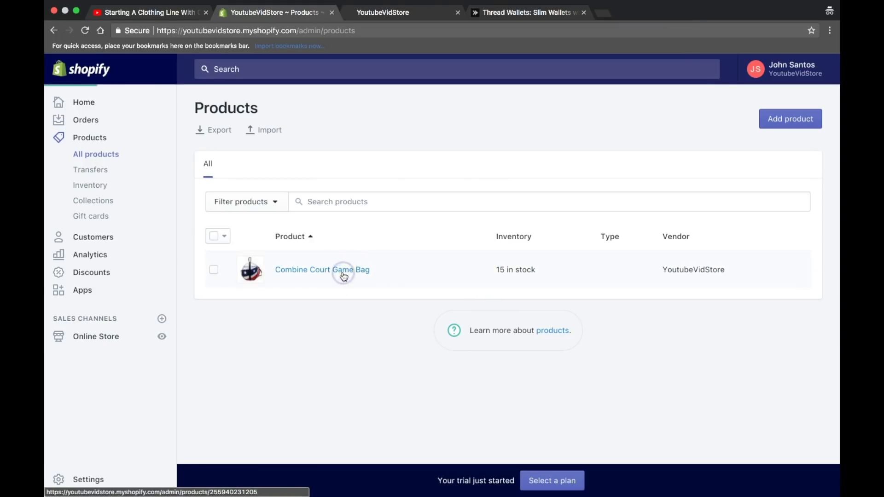
click(389, 271)
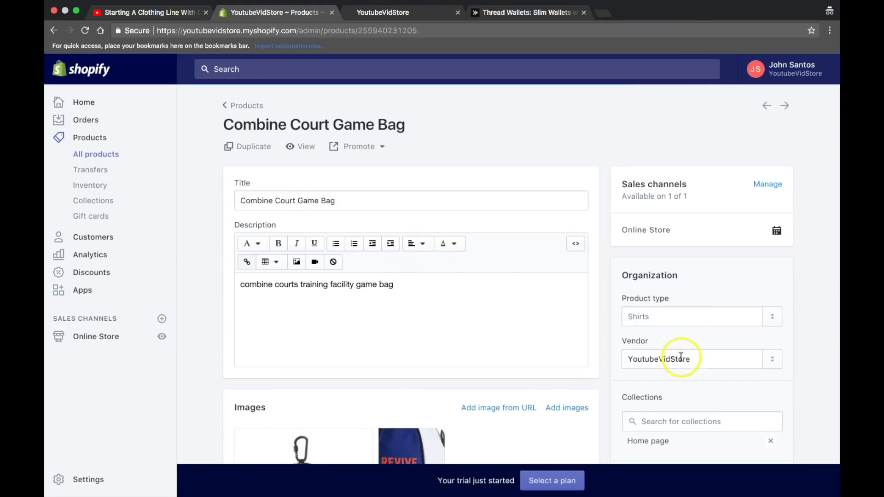
scroll(686, 381, down, 1)
scroll(686, 381, down, 1)
click(669, 402)
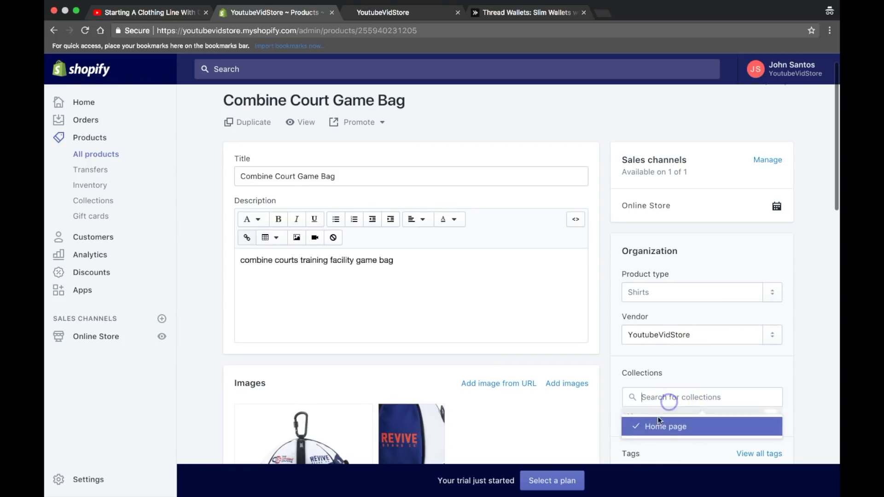
click(656, 427)
click(671, 428)
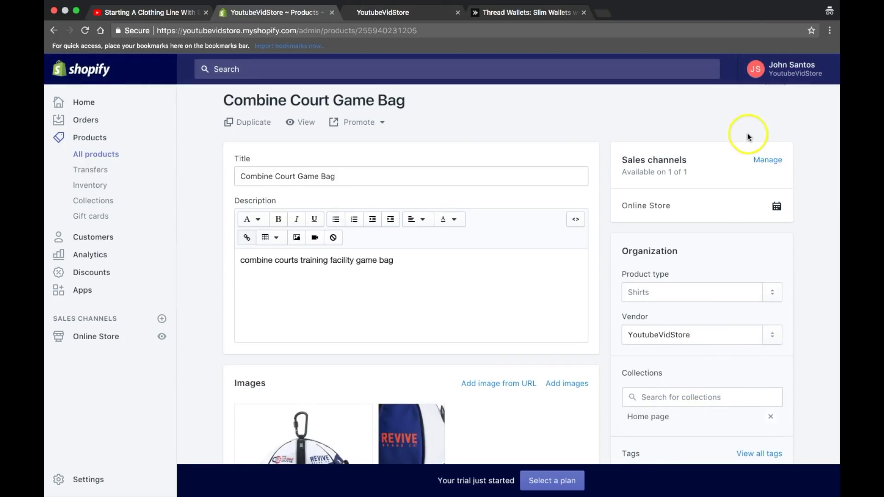
scroll(747, 134, up, 2)
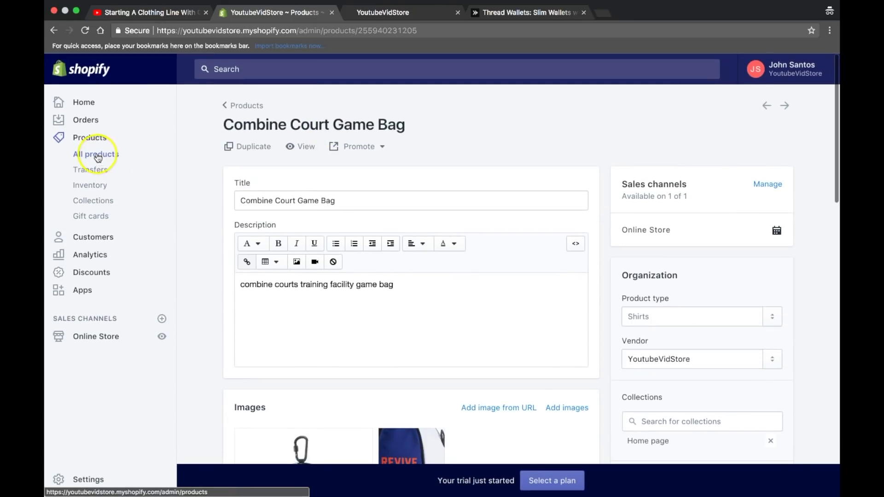
click(392, 12)
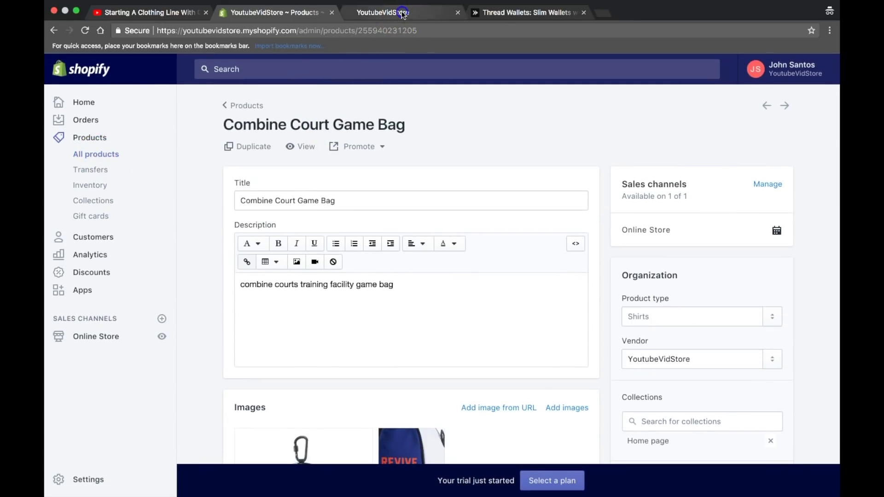
Reload the storefront and find Combine Court Game Bag at $34.00 under Featured Collection.
click(97, 39)
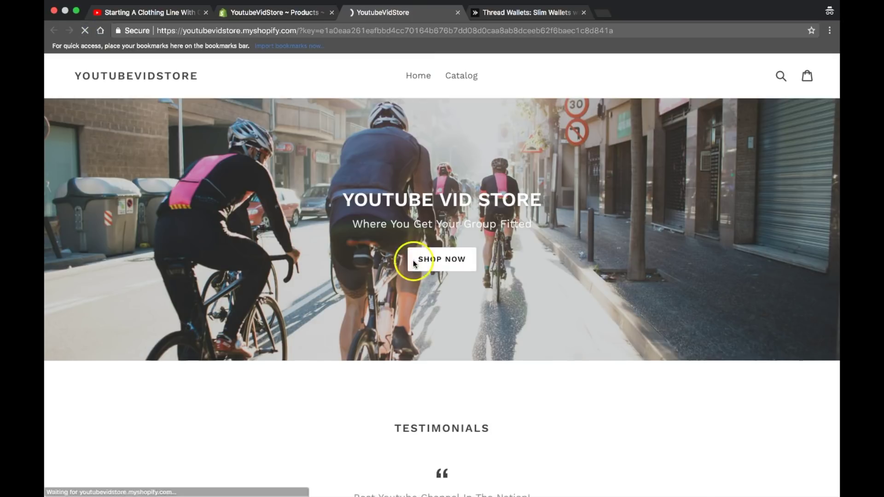
scroll(550, 244, down, 6)
scroll(549, 244, down, 5)
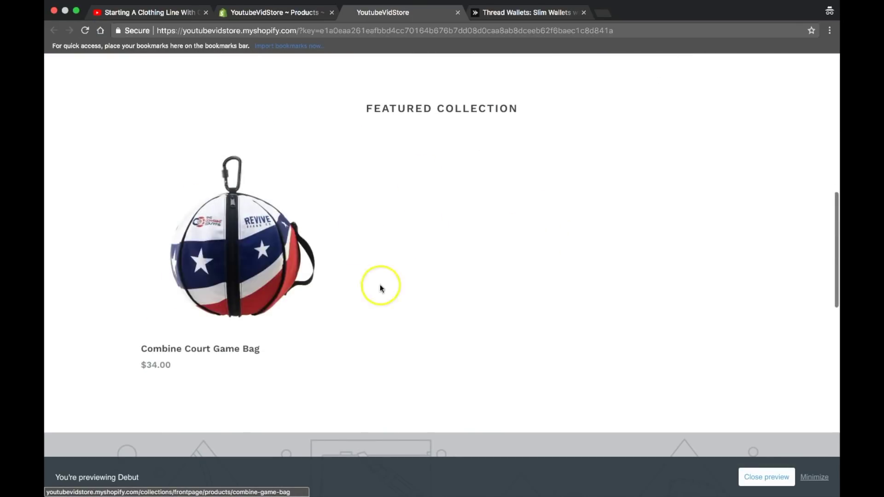
scroll(299, 305, up, 1)
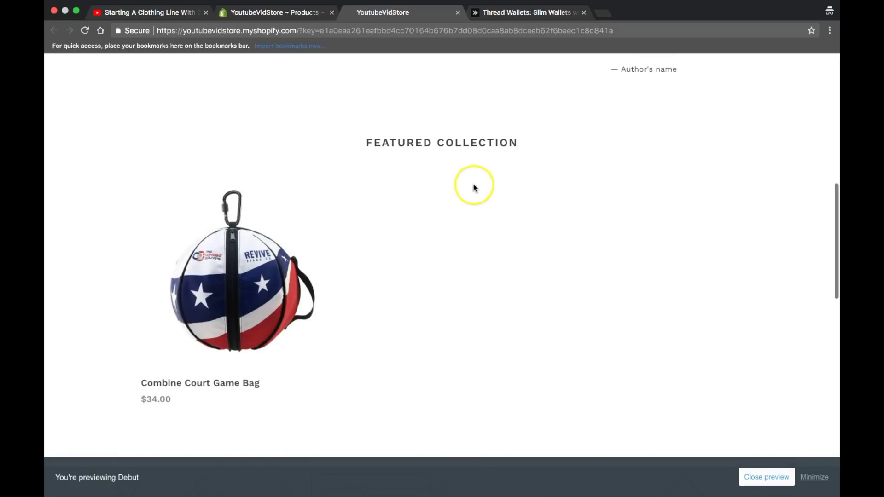
scroll(602, 223, down, 3)
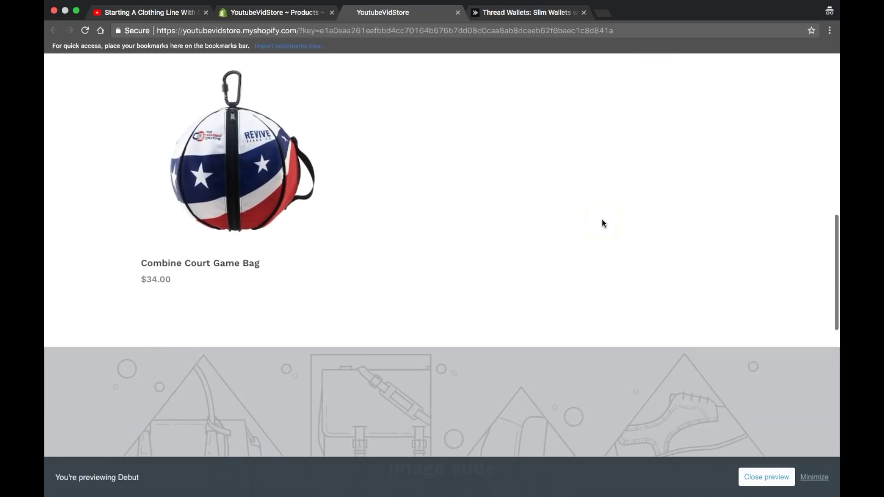
scroll(602, 223, up, 2)
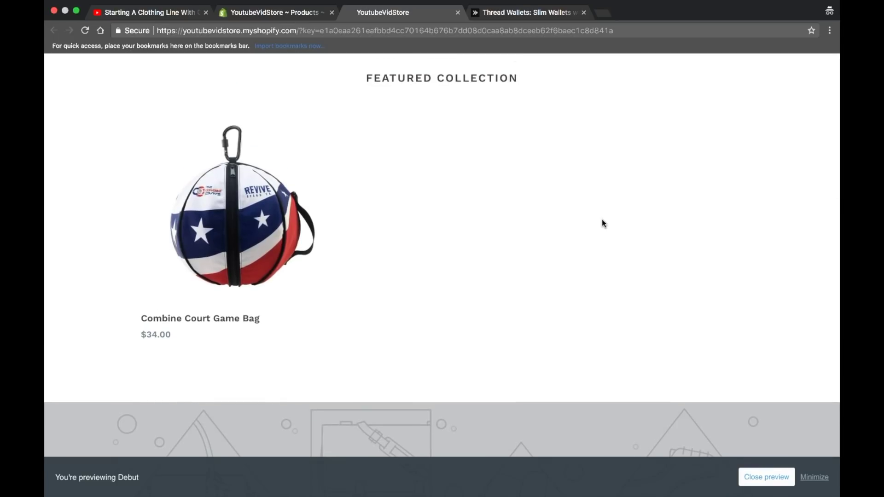
scroll(602, 223, down, 8)
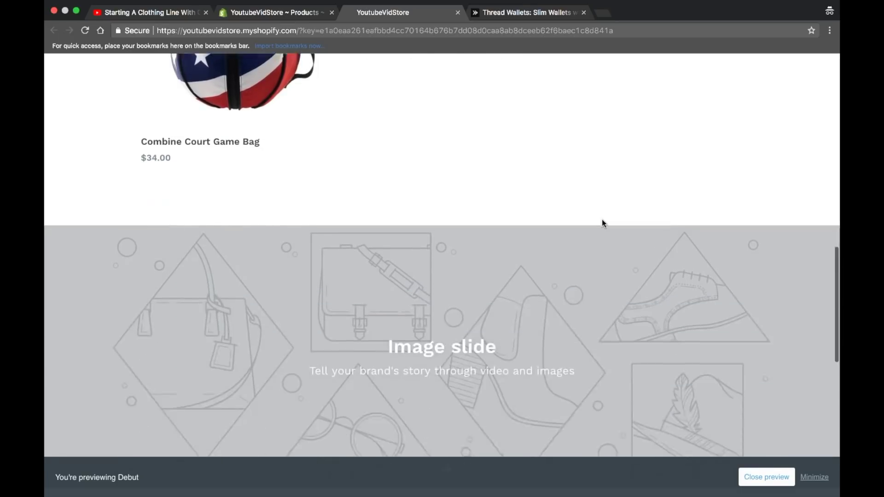
scroll(602, 223, down, 3)
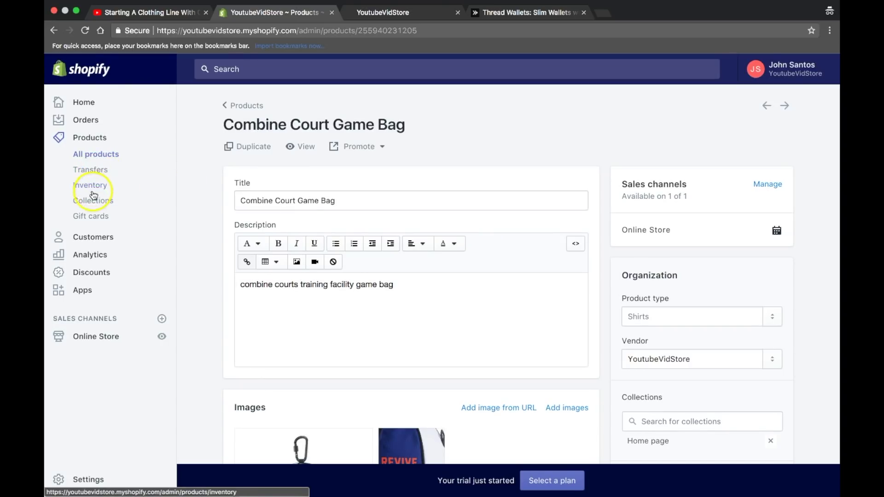
Create a new collection and title it 'Wake Up And Win'.
click(96, 214)
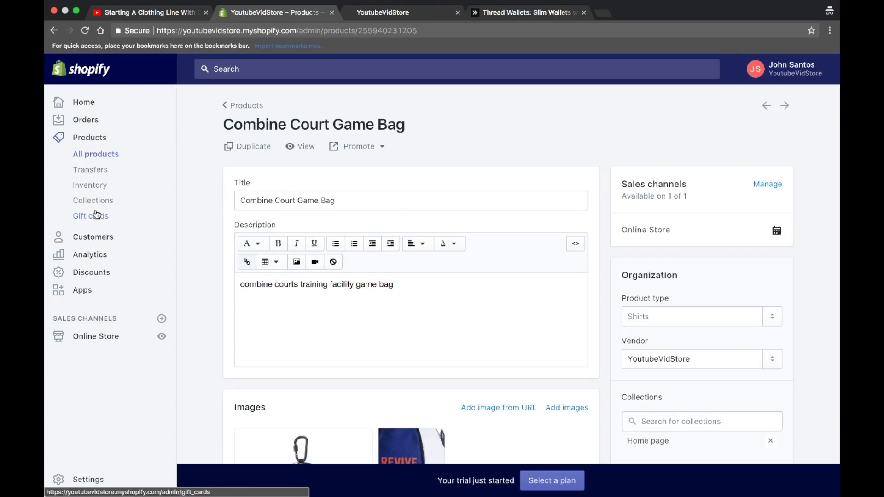
click(99, 206)
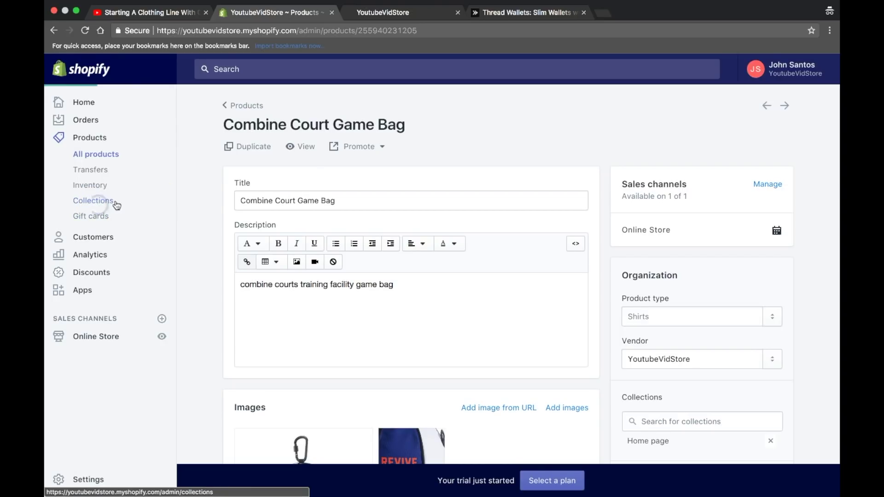
click(384, 187)
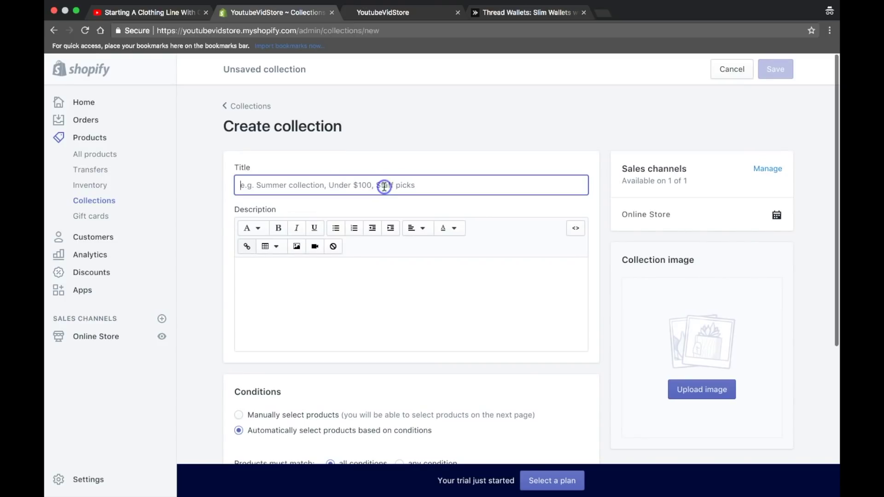
text(Gme)
key(BackSpace)
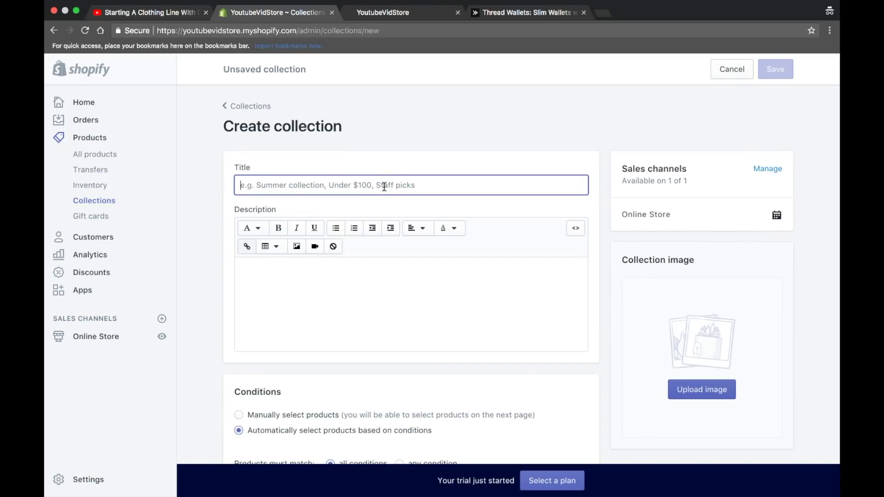
text(Wake Up And Shir)
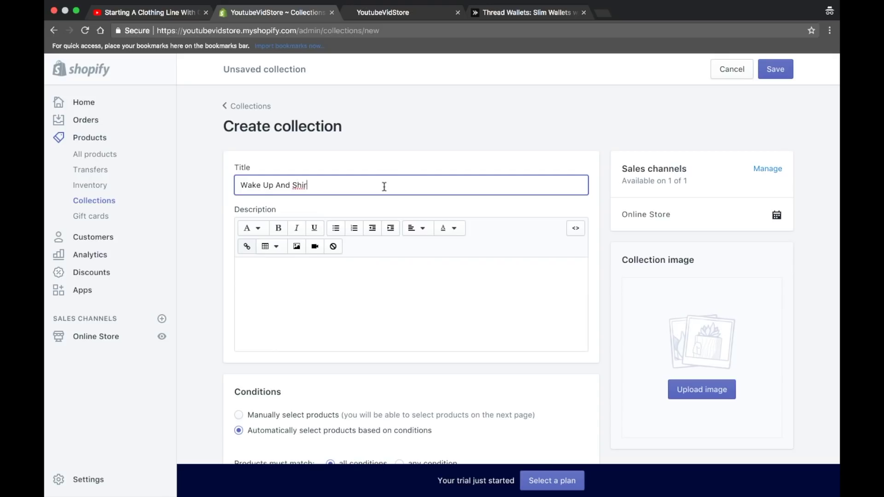
text(t)
key(BackSpace)
key(BackSpace)
key(BackSpace)
key(BackSpace)
key(BackSpace)
text(Win)
Start a collection image upload, cancel it, and bring up the condition field list.
click(359, 300)
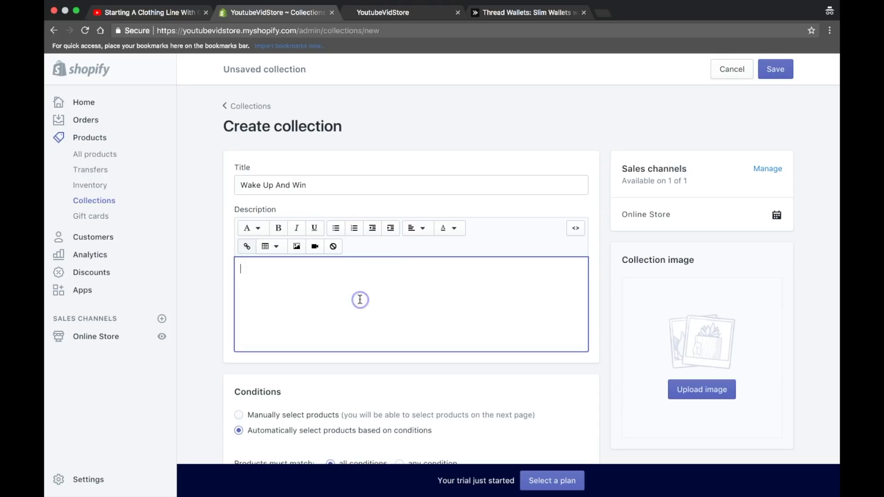
scroll(733, 241, down, 5)
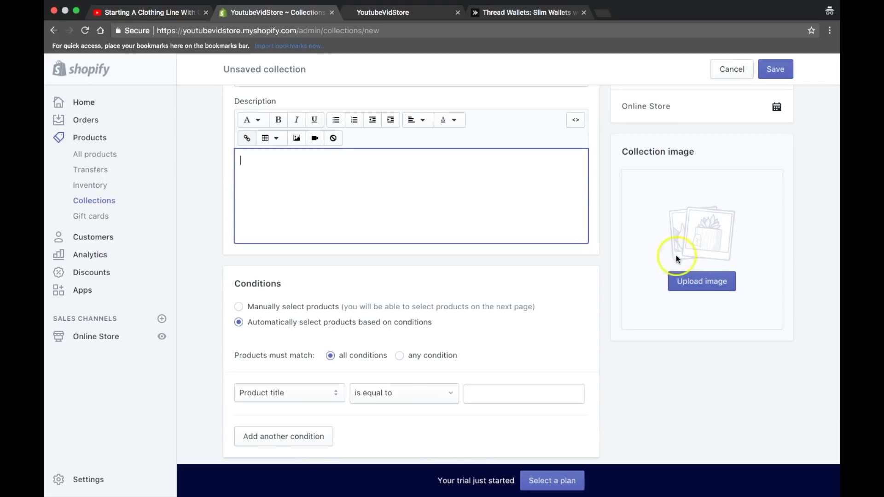
click(716, 289)
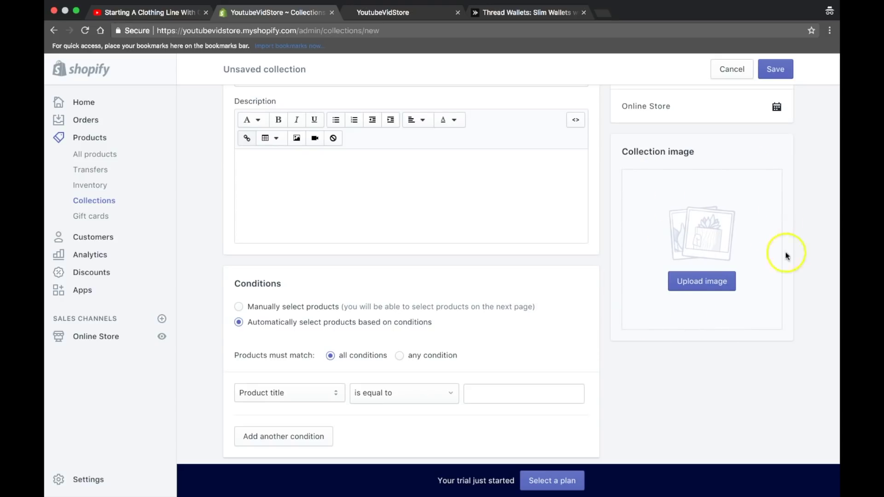
click(704, 282)
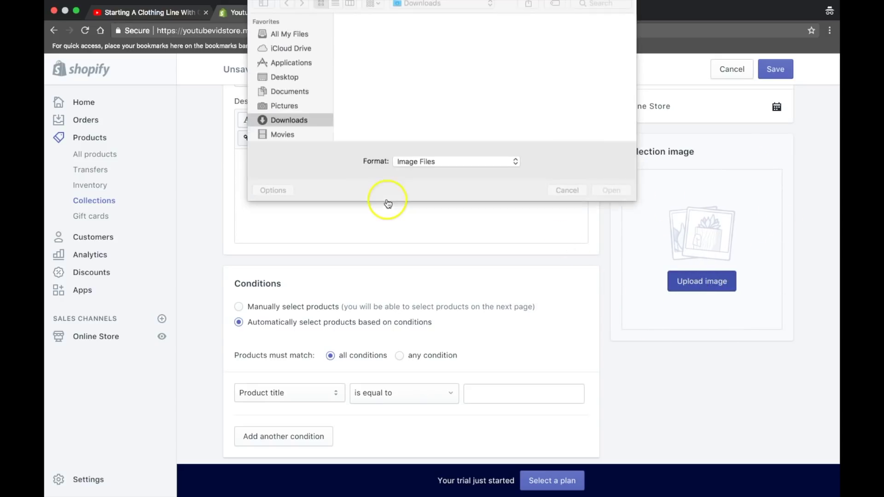
key(Escape)
scroll(305, 286, down, 3)
click(306, 285)
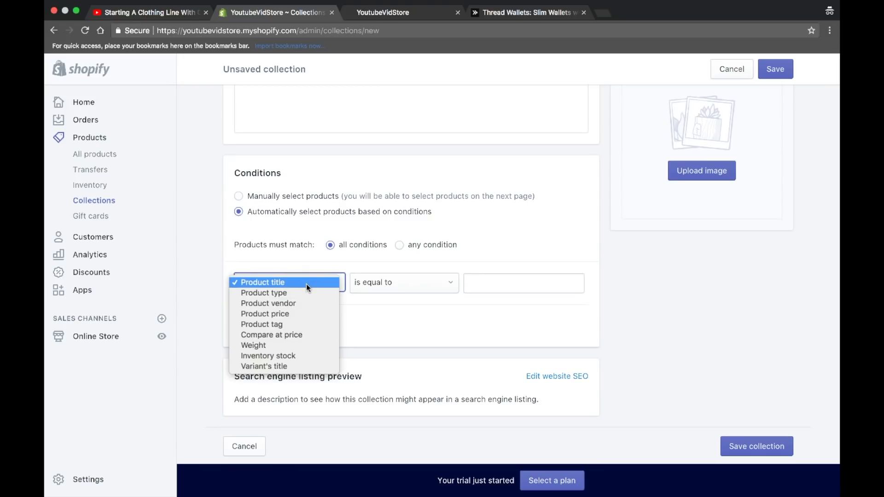
Have the collection match any condition, with the first condition based on Product tag.
click(400, 245)
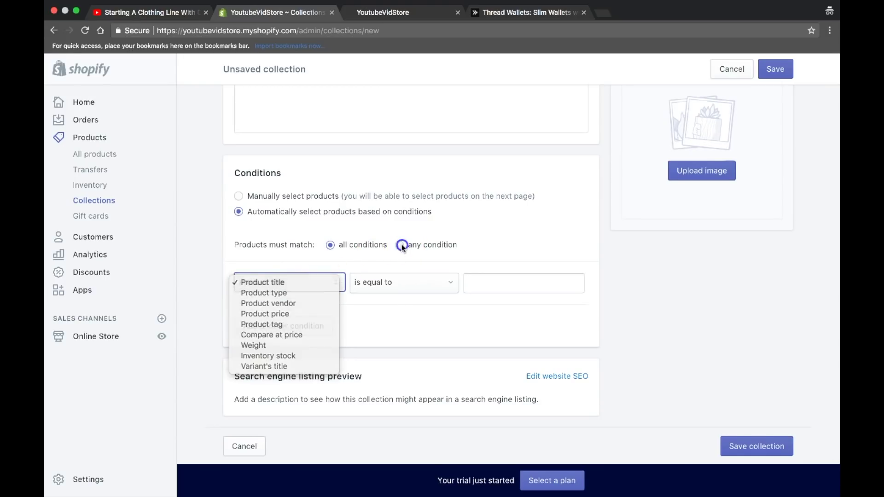
click(400, 245)
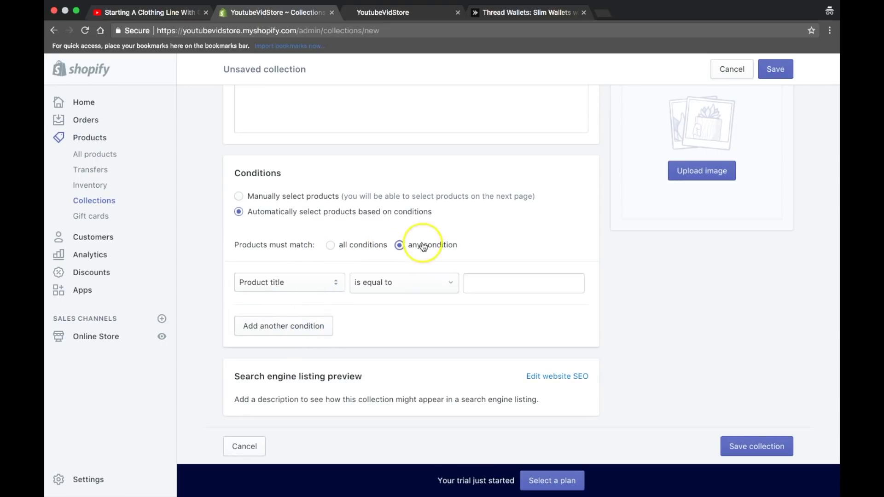
click(292, 280)
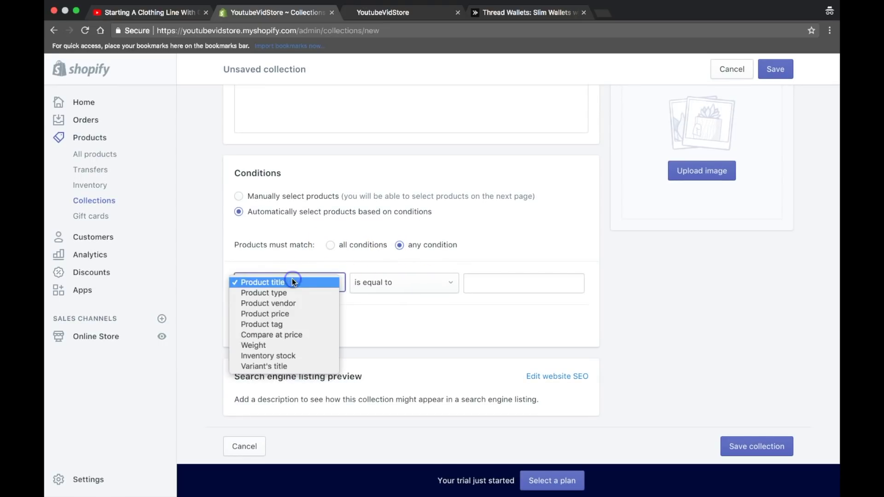
click(290, 323)
click(489, 287)
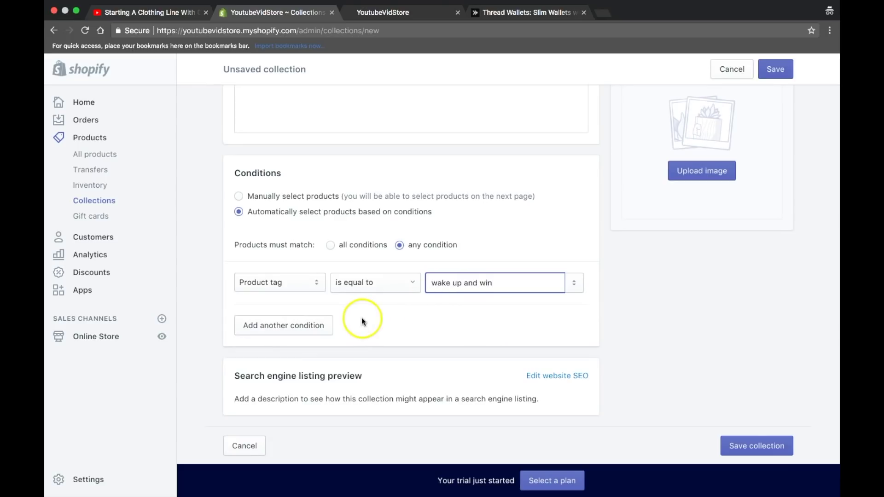
Add a second Product tag condition, type then clear 'game bag', and save the collection.
click(310, 326)
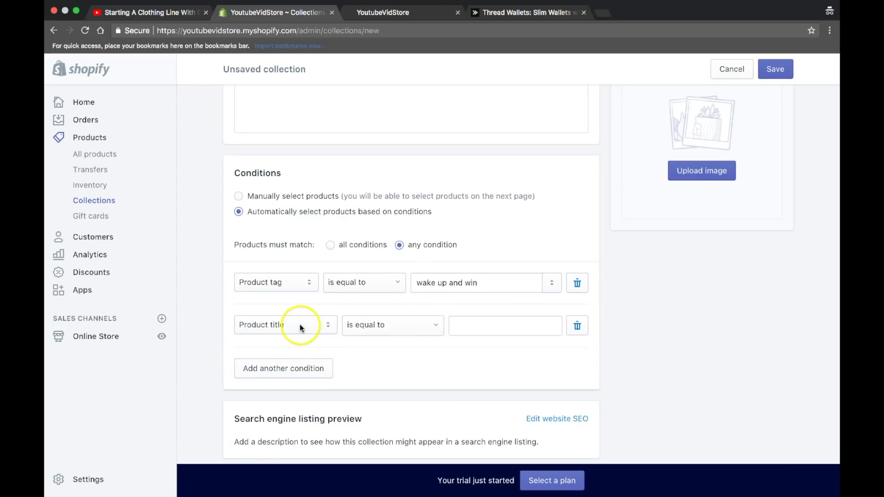
click(300, 324)
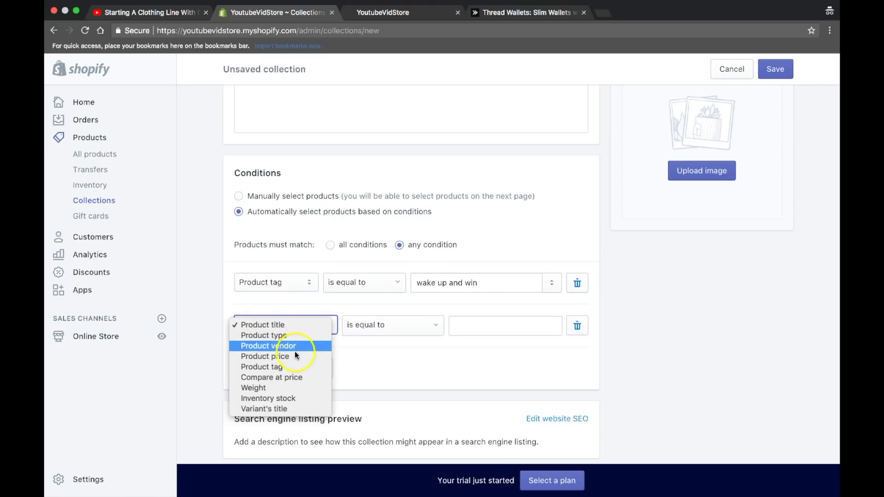
click(293, 366)
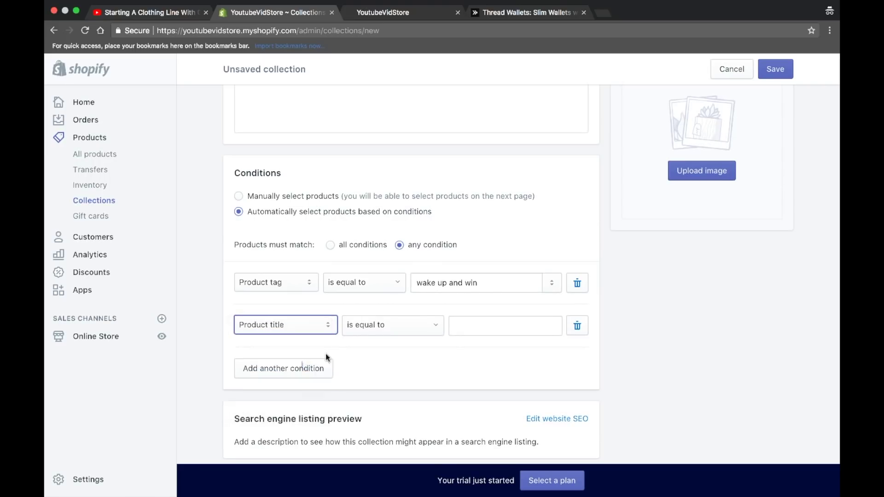
click(485, 331)
text(game b)
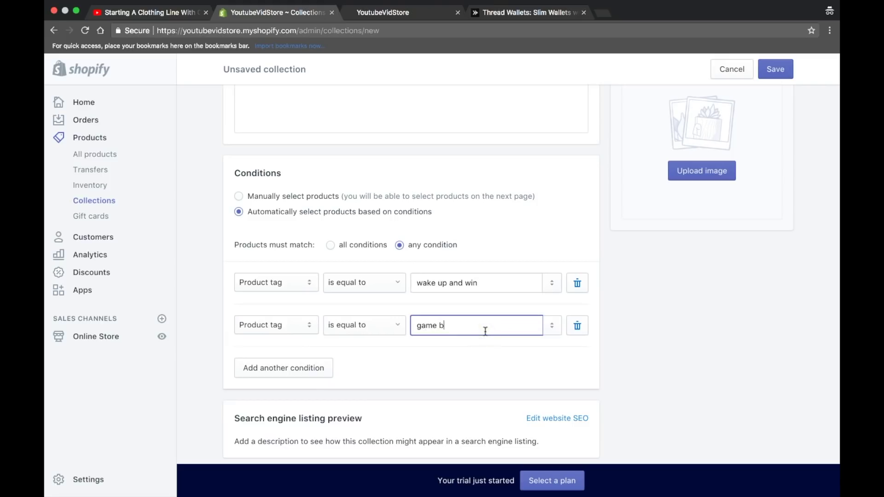
text(ag)
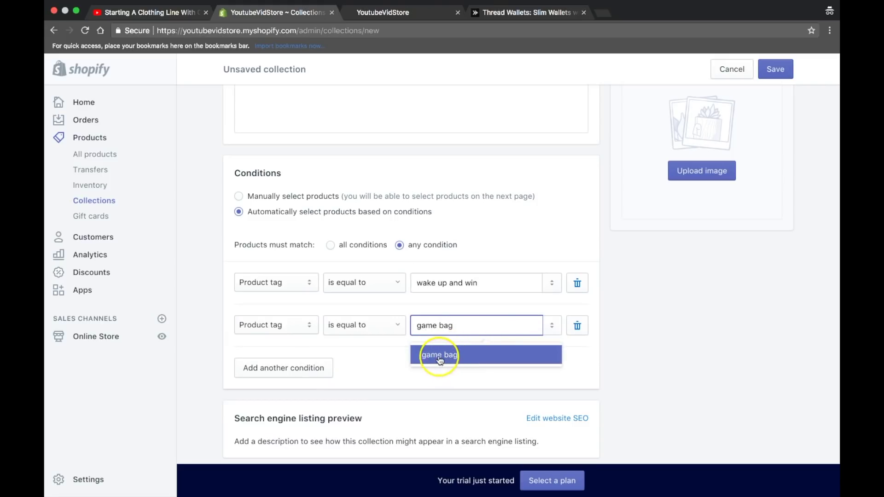
click(447, 325)
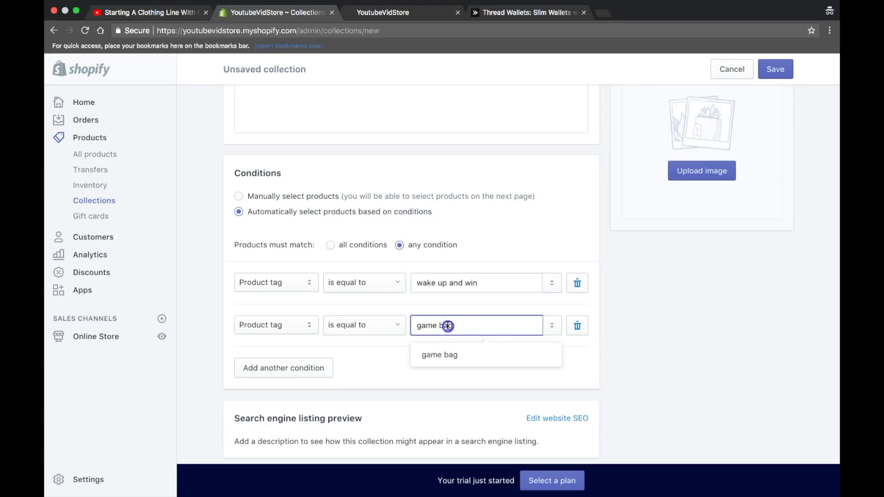
key(BackSpace)
key(BackSpace)
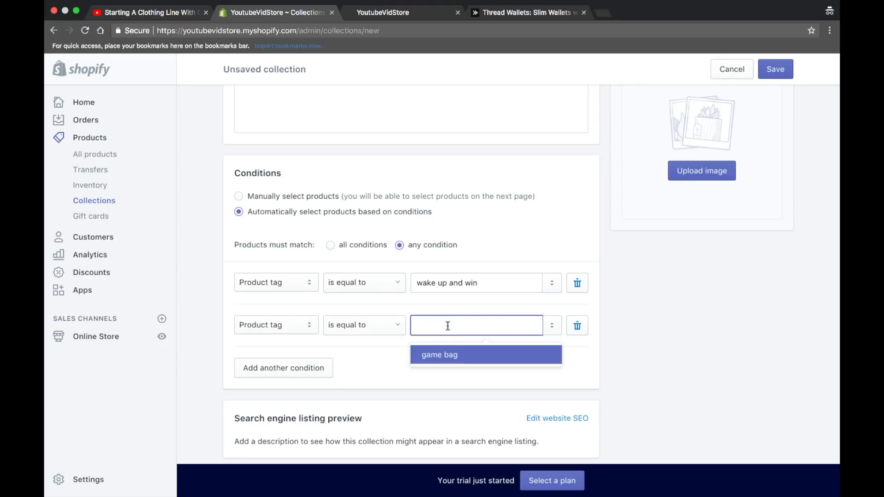
click(382, 353)
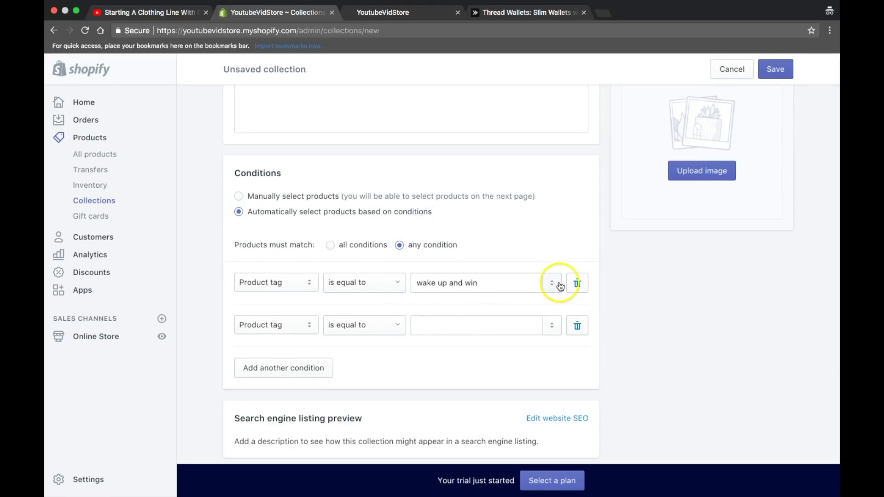
scroll(688, 302, down, 2)
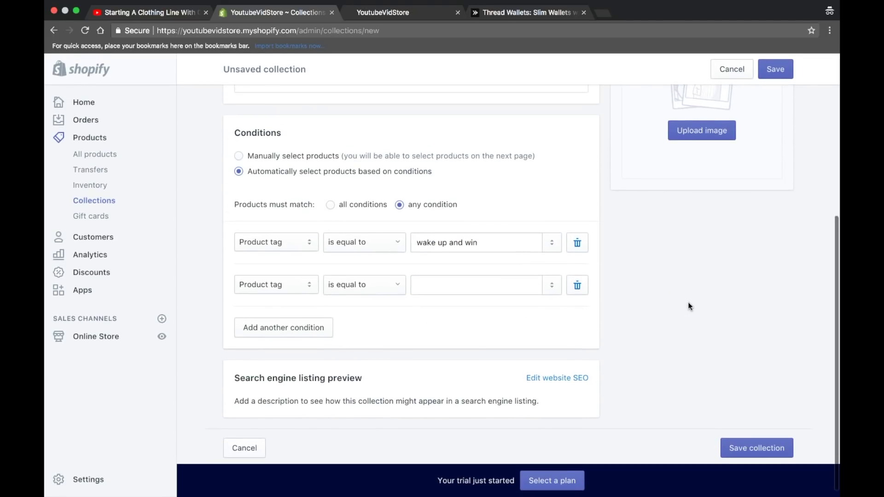
scroll(699, 404, down, 1)
click(764, 439)
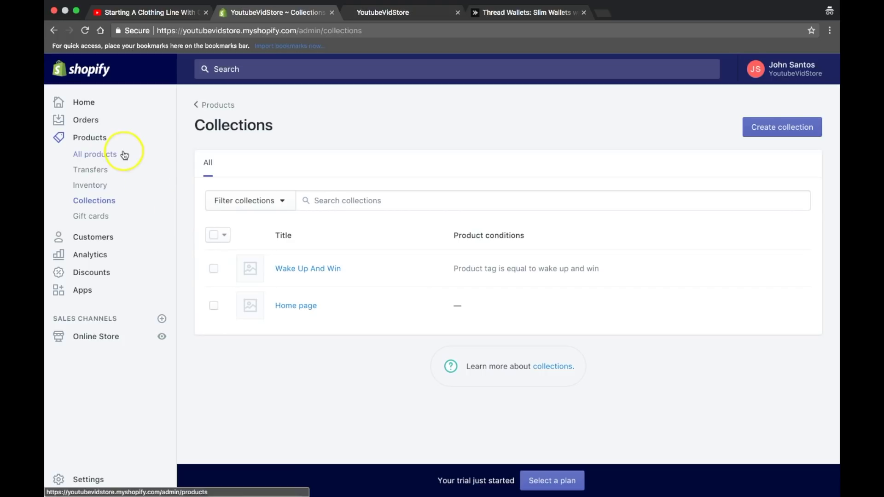
Check the Featured Collection on the storefront preview, switching back to the admin between looks.
click(388, 13)
scroll(424, 313, down, 10)
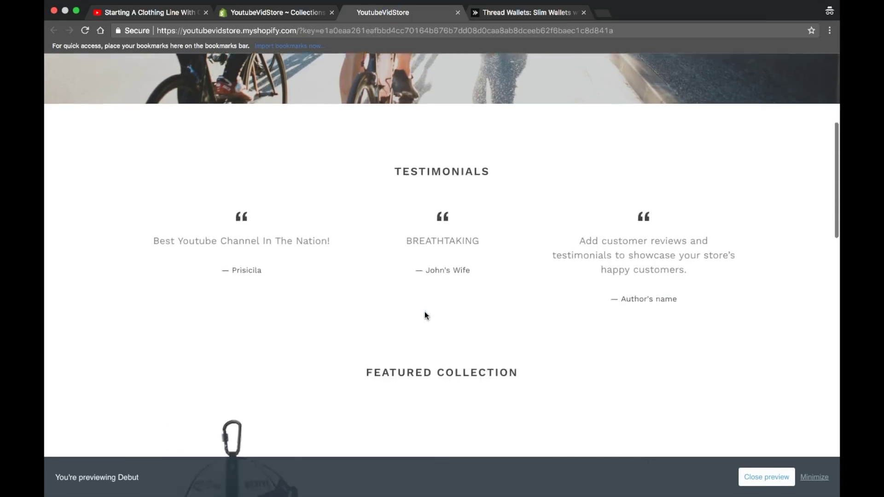
scroll(465, 256, down, 6)
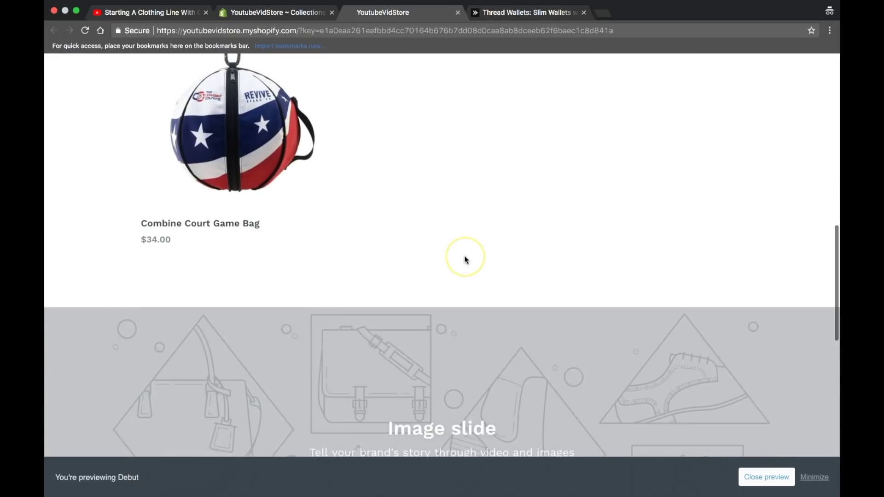
scroll(275, 184, up, 5)
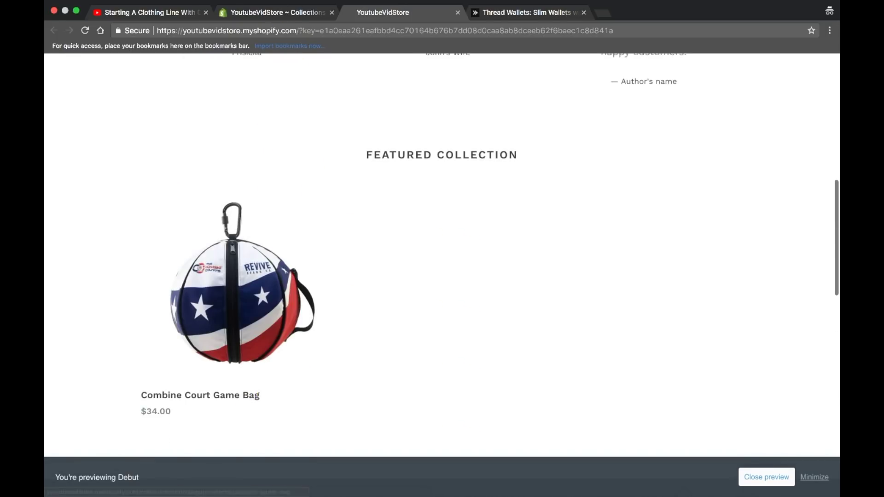
click(283, 13)
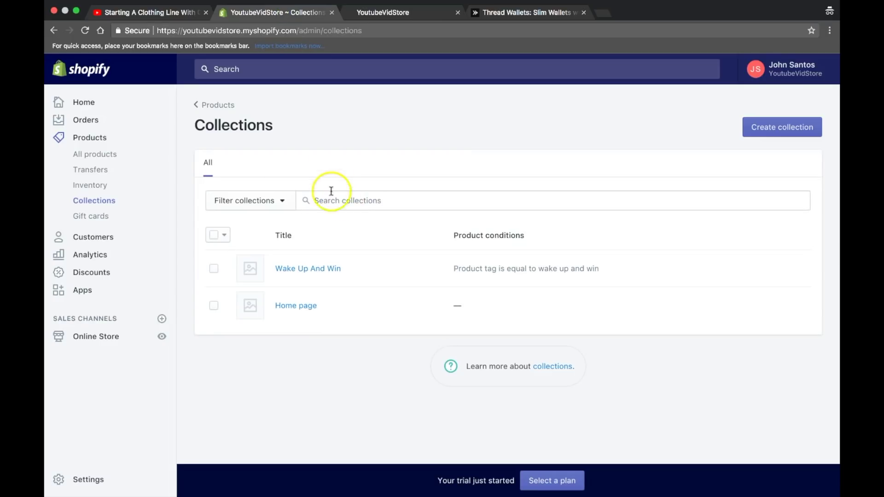
click(412, 14)
scroll(361, 276, up, 4)
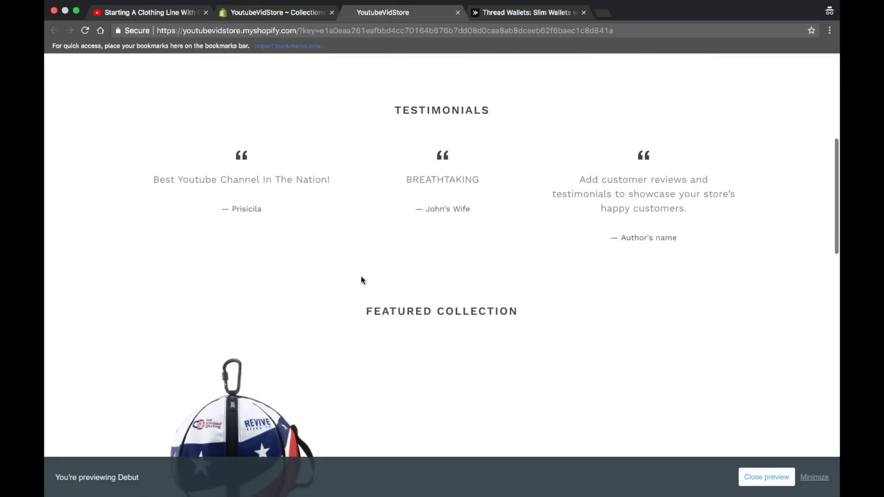
scroll(361, 276, down, 4)
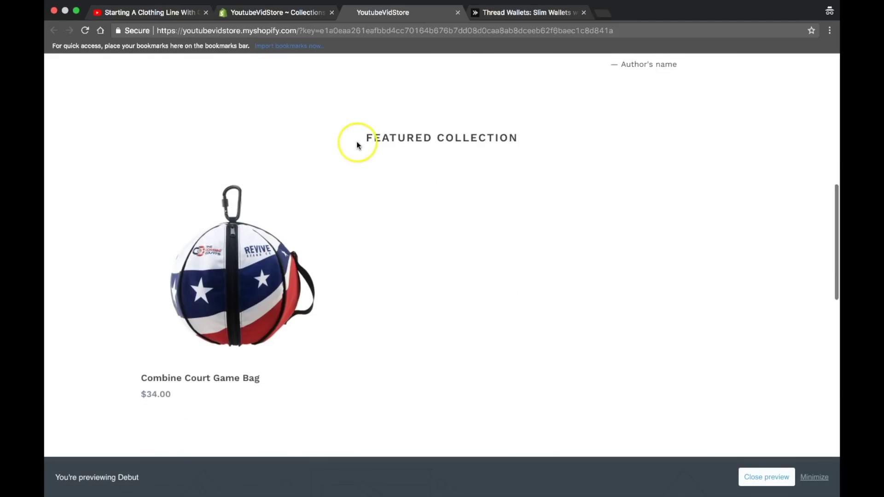
click(289, 13)
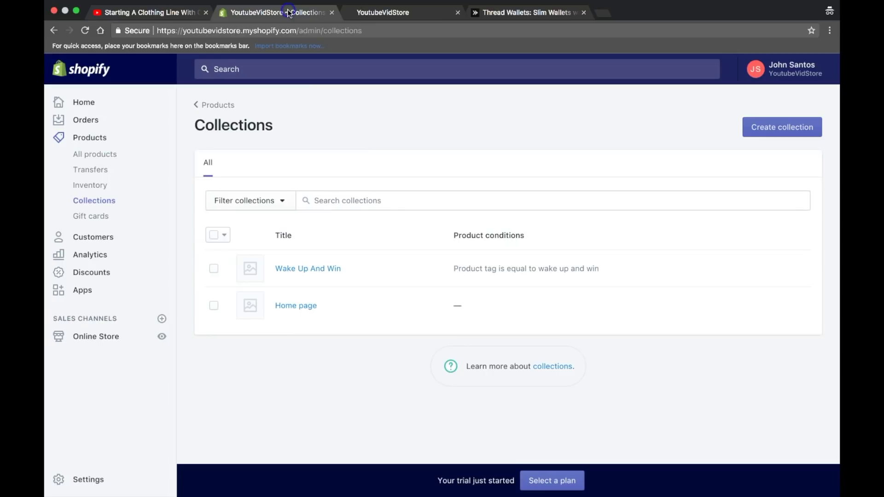
Visit All products and Domains, then go to Online Store Pages.
click(102, 156)
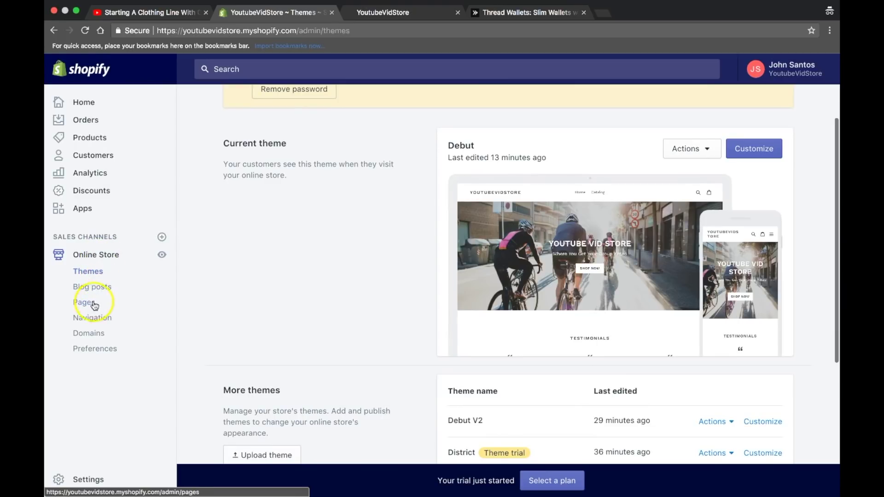
click(91, 332)
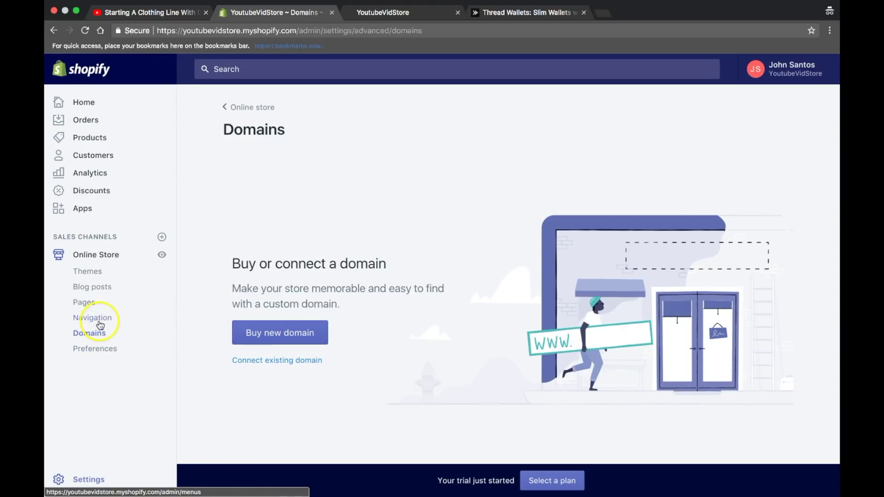
click(89, 305)
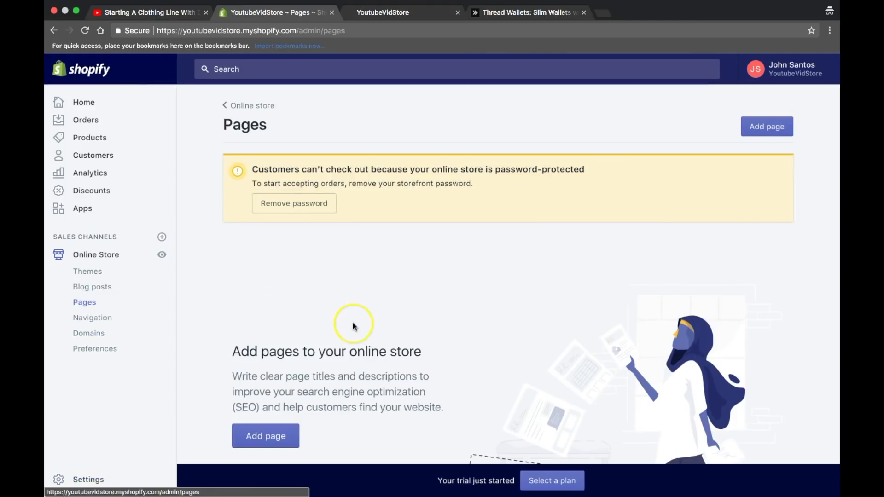
Add a page titled FAQ with content 'FAQ PAGE', save it, and return to Pages.
scroll(353, 325, down, 3)
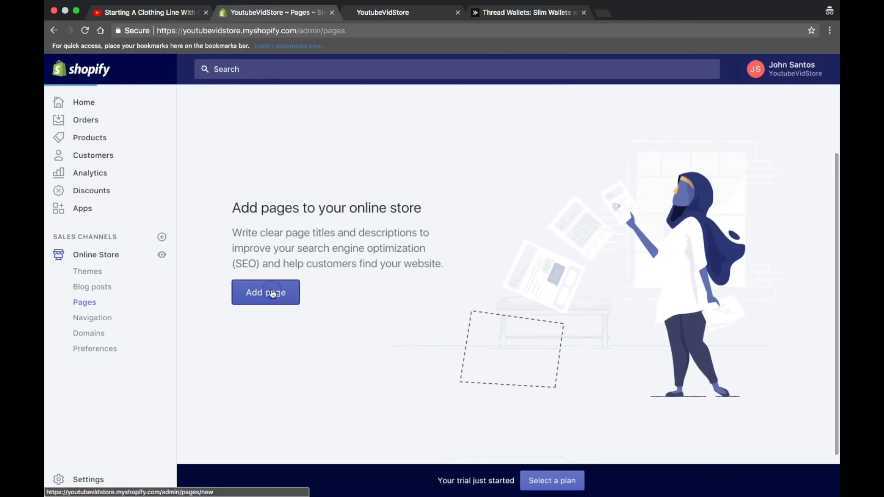
click(272, 293)
click(384, 214)
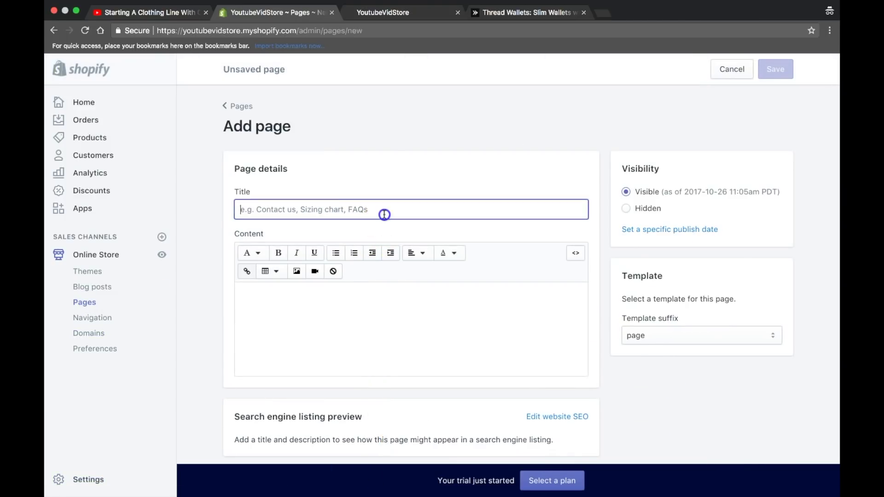
text(FAQ)
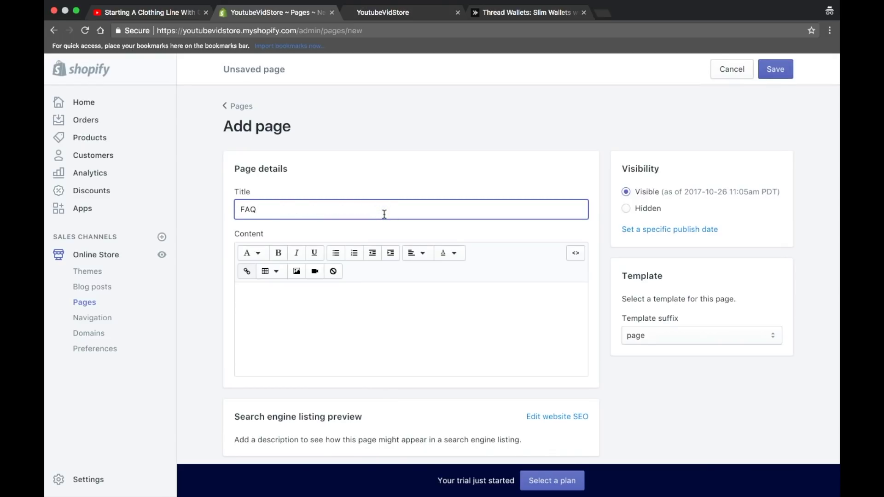
click(362, 298)
text(FAQ)
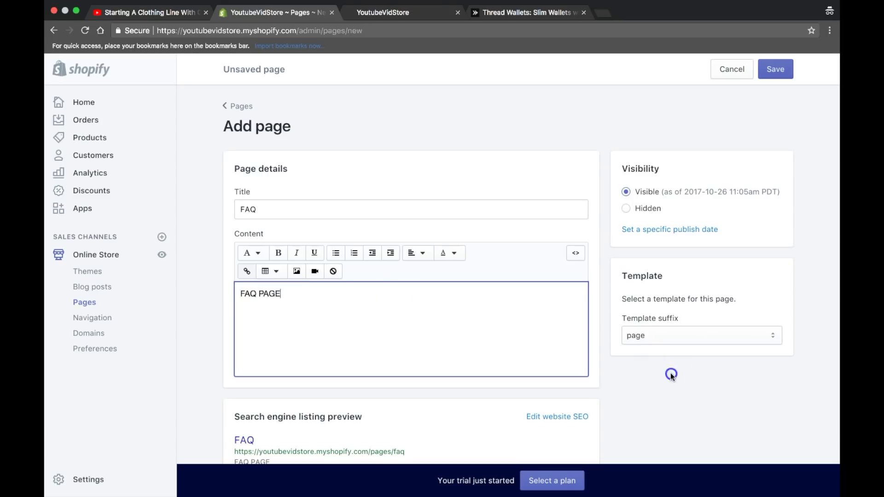
text( PAGE)
click(670, 374)
scroll(637, 305, down, 3)
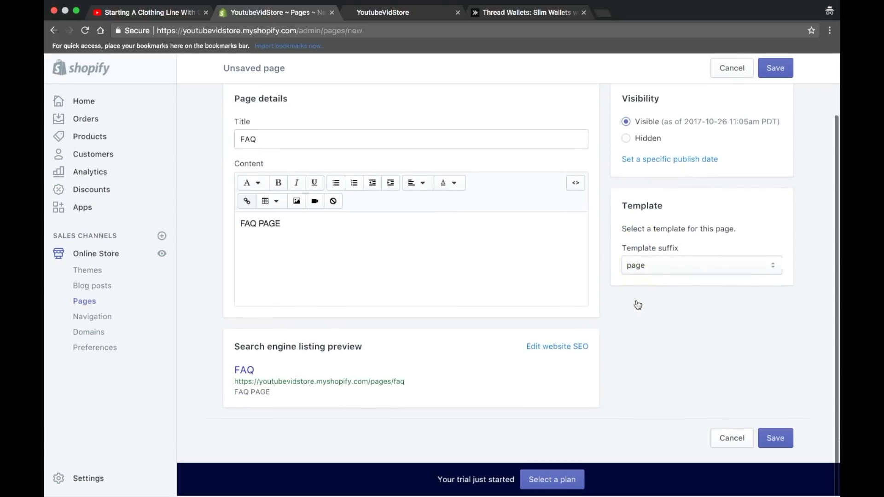
scroll(638, 305, up, 3)
click(773, 69)
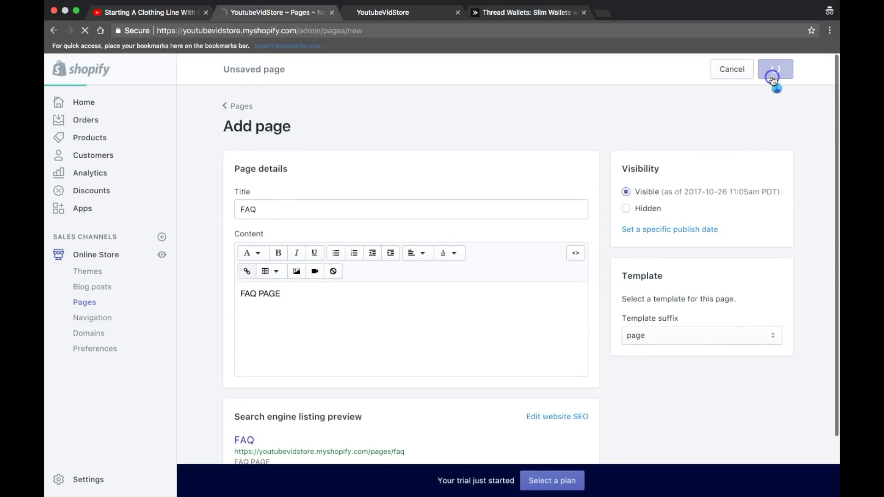
click(243, 105)
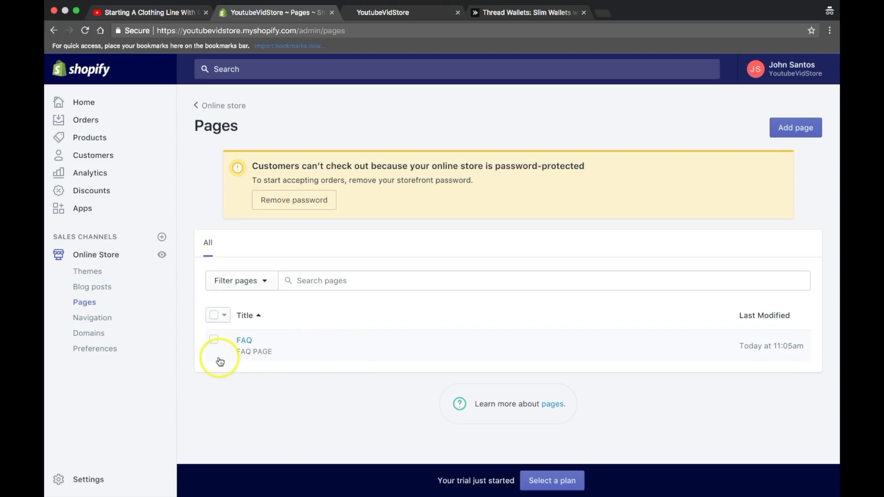
Go to Navigation and compare it with the storefront header menu.
click(96, 324)
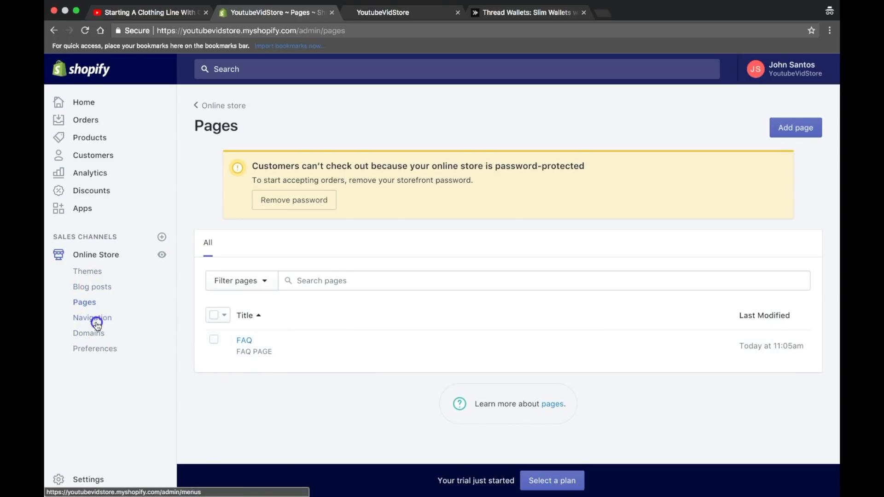
scroll(317, 309, down, 1)
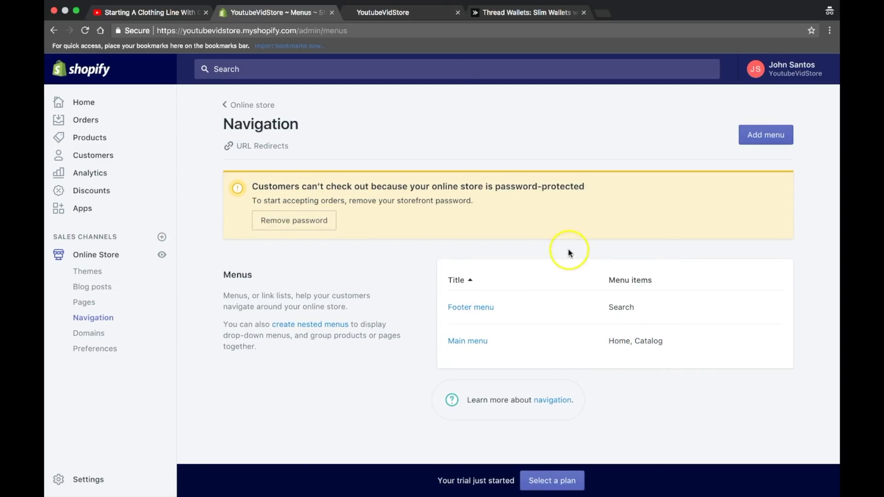
click(427, 19)
scroll(424, 101, up, 10)
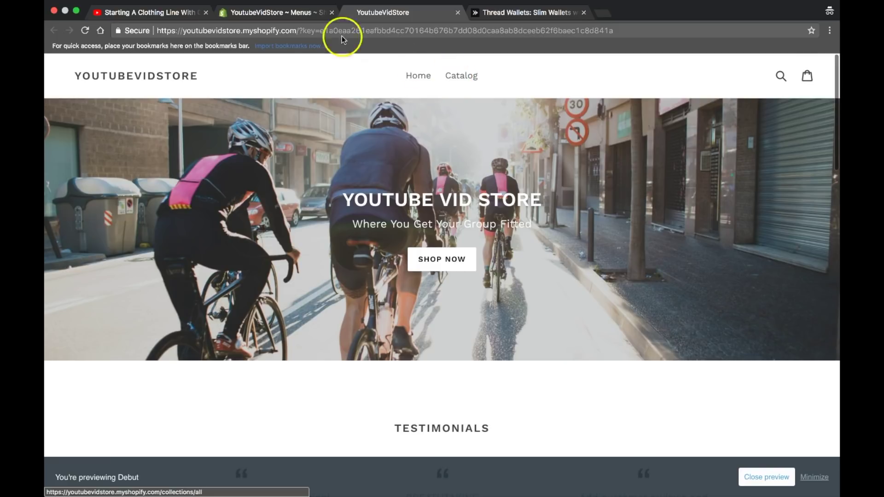
click(297, 13)
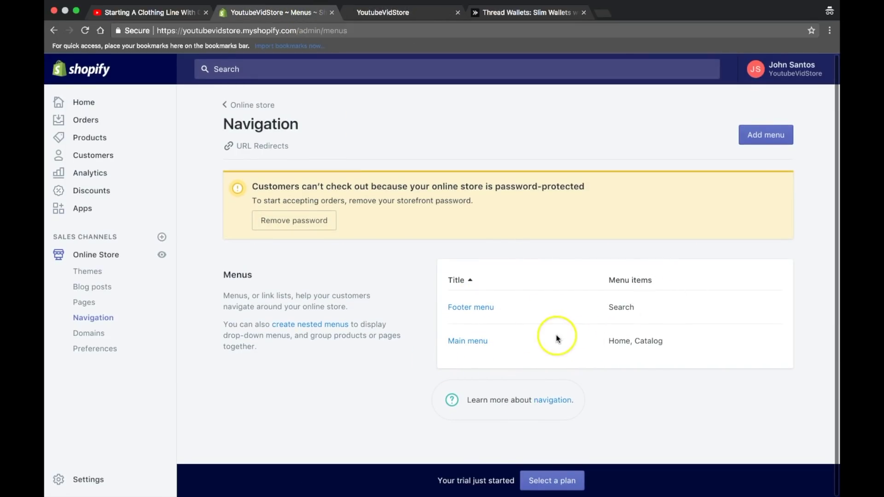
Add a FAQ item linked to the FAQ page to the Main menu and save it.
click(483, 341)
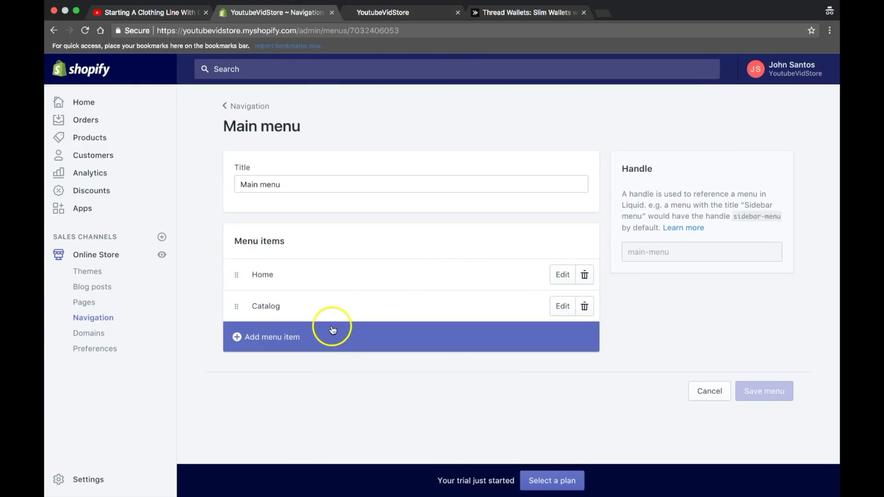
click(269, 338)
click(320, 278)
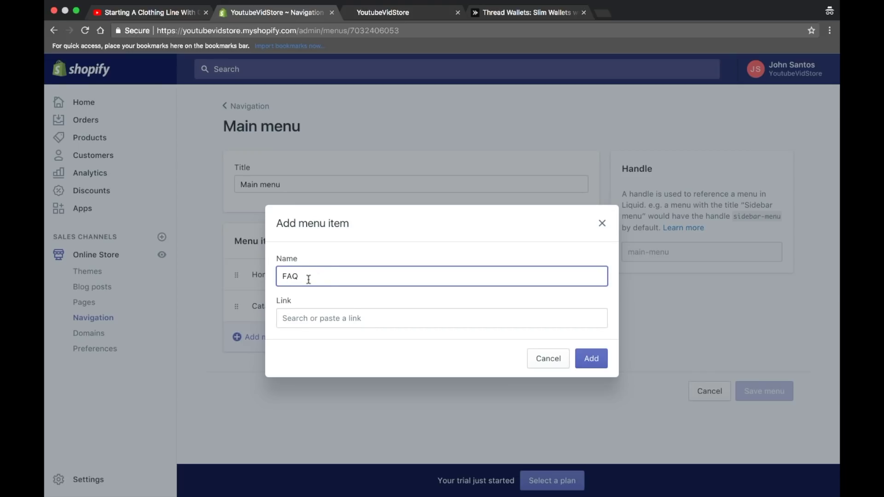
click(322, 318)
text(faq)
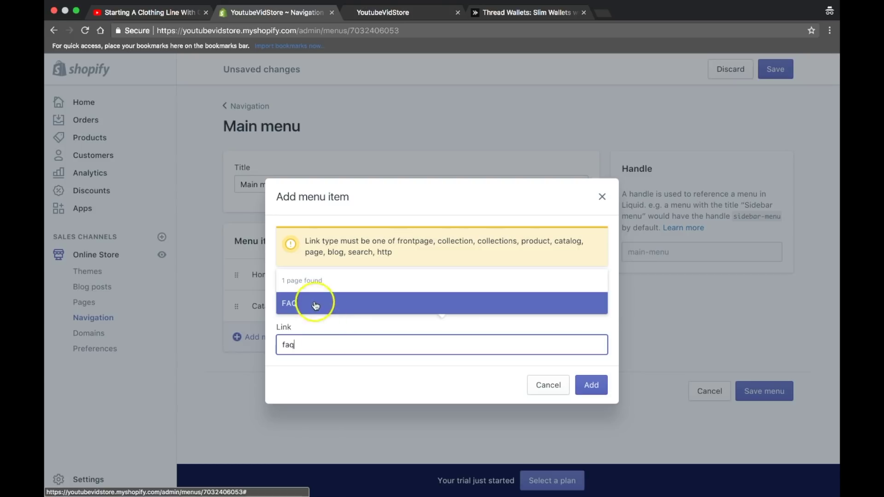
click(315, 306)
click(592, 389)
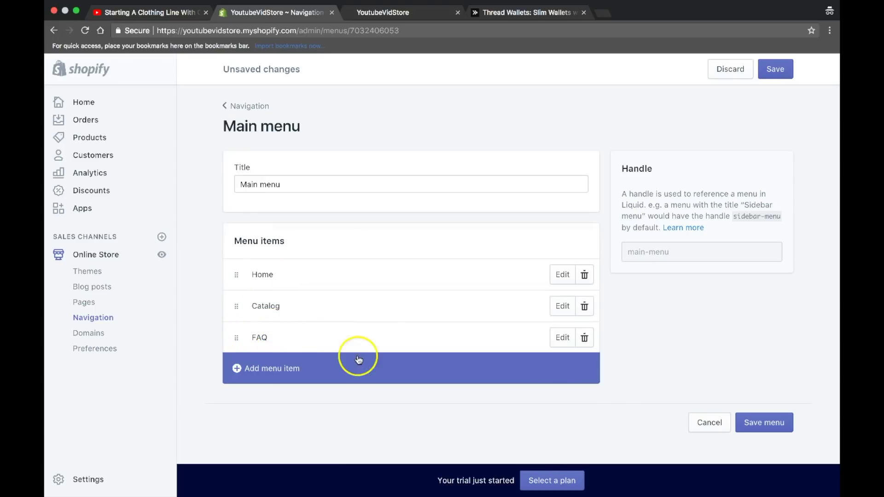
click(786, 407)
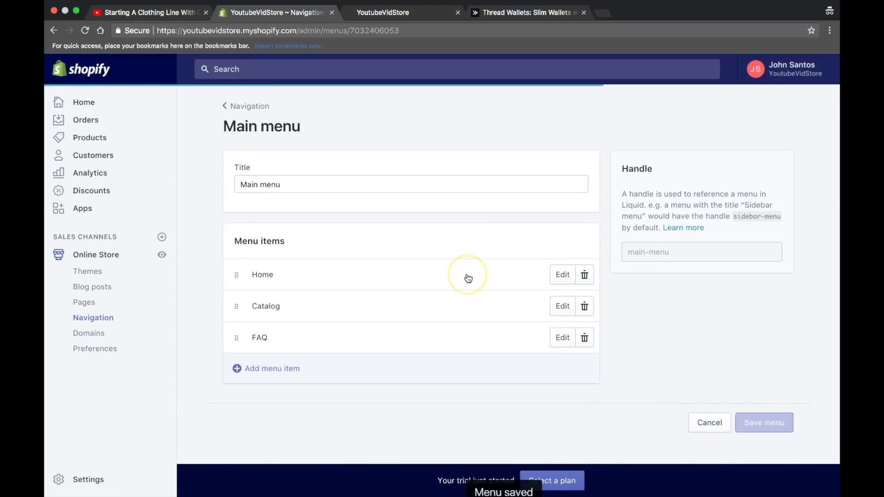
Follow the new FAQ link in the storefront header, then return to the admin.
click(424, 8)
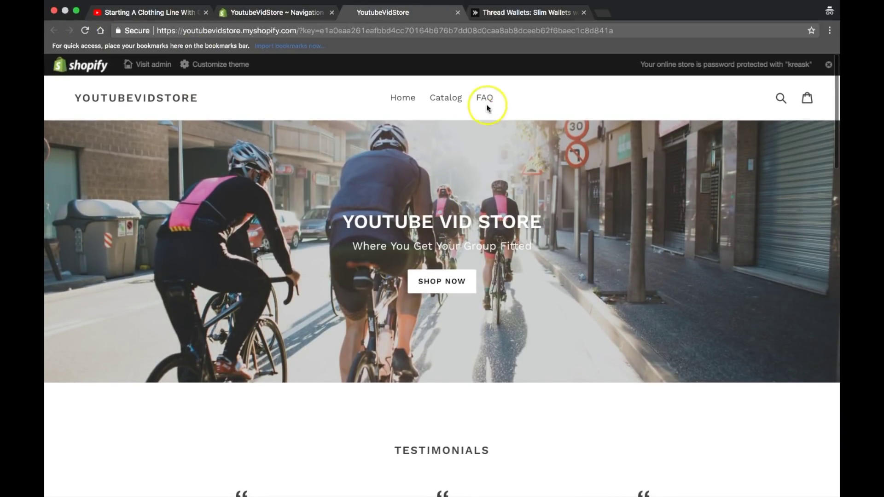
click(486, 106)
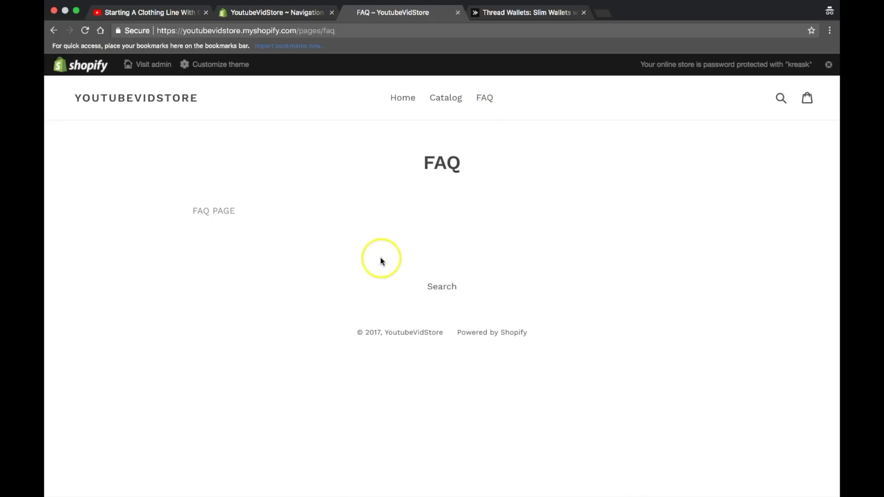
click(272, 13)
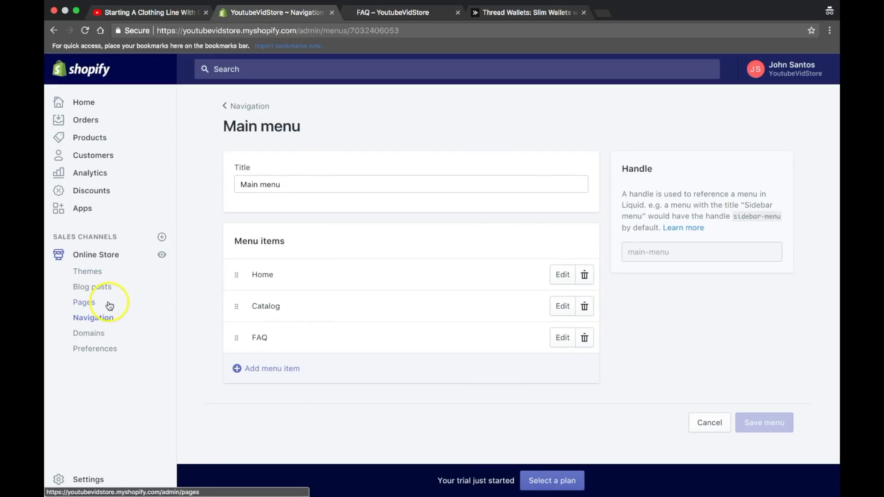
Open the FAQ page, add filler text lines below 'FAQ PAGE', and save.
click(85, 303)
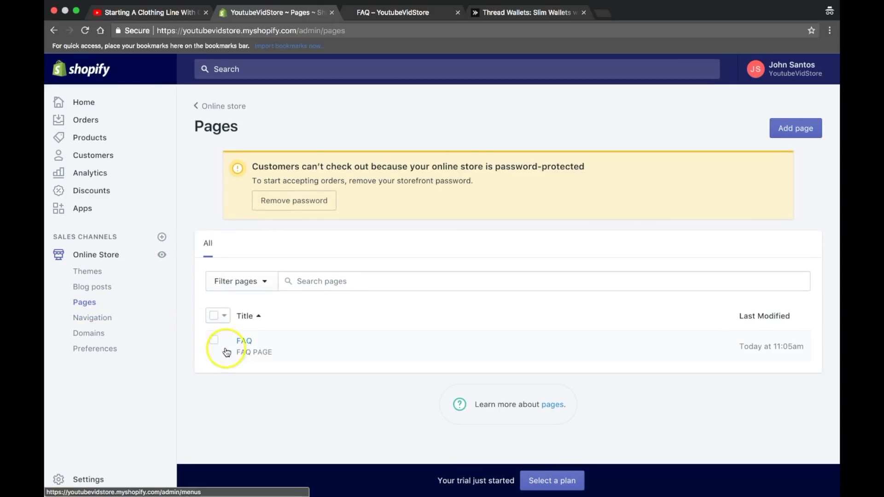
click(244, 343)
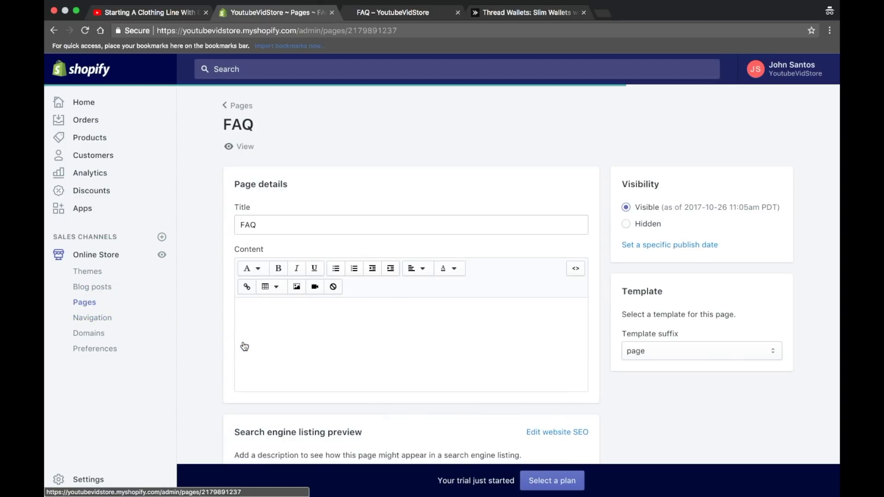
scroll(732, 323, down, 3)
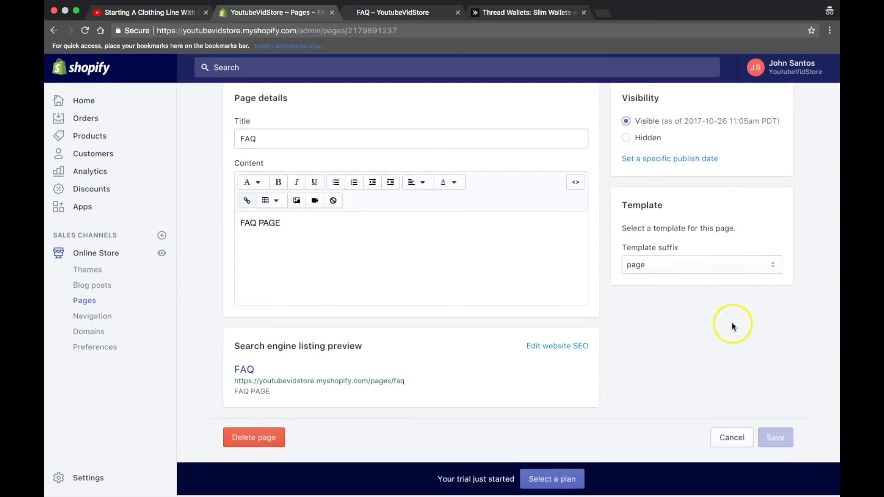
click(420, 250)
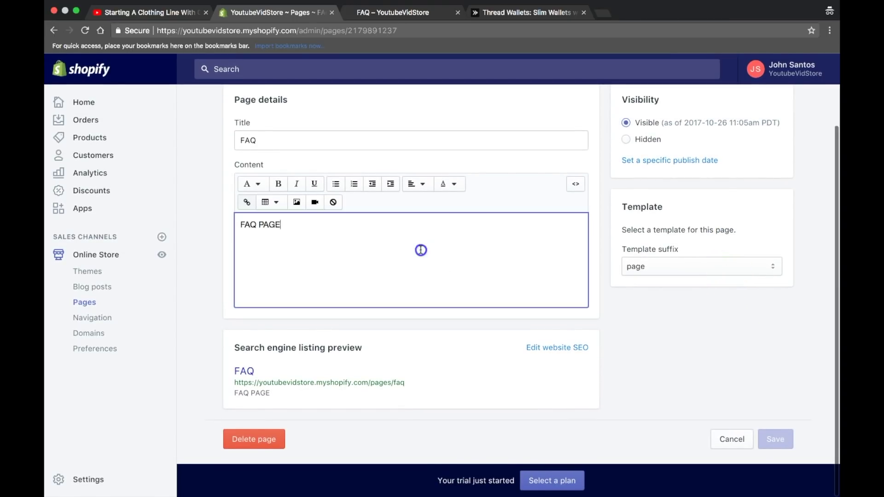
key(Return)
key(Return)
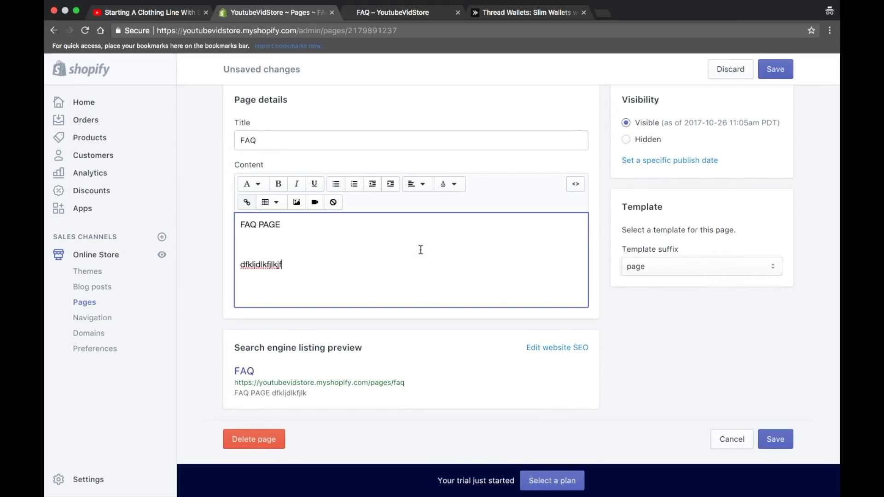
text(dfkljdlkfjlkjflkdj])
key(Return)
key(Return)
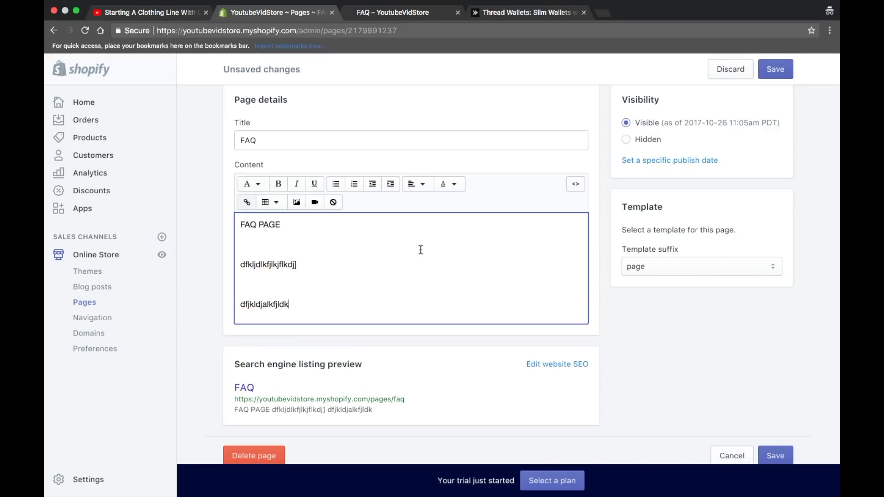
scroll(714, 289, down, 1)
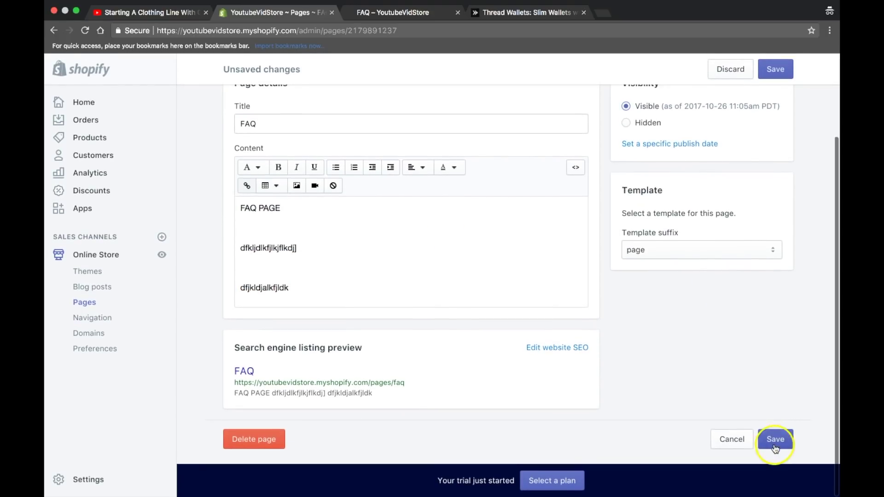
click(775, 439)
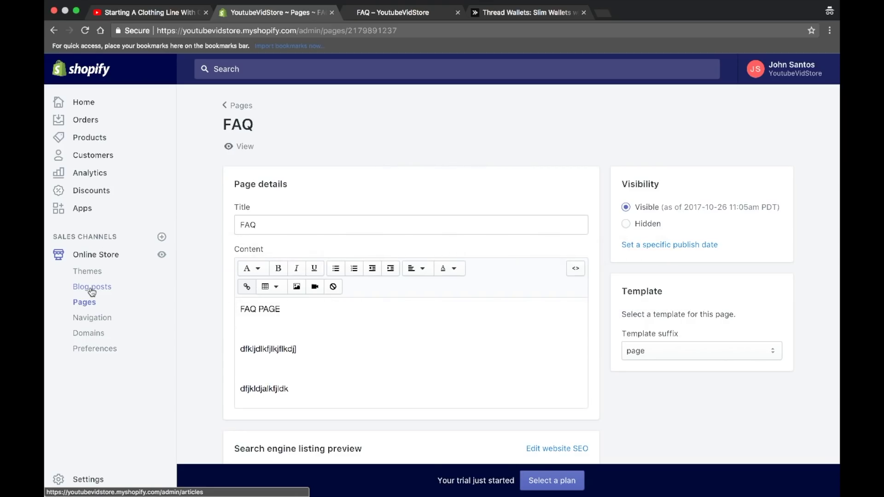
Start a new blog post titled 'Youtube Store Launch Is Here! Wake Up And Win'.
click(91, 290)
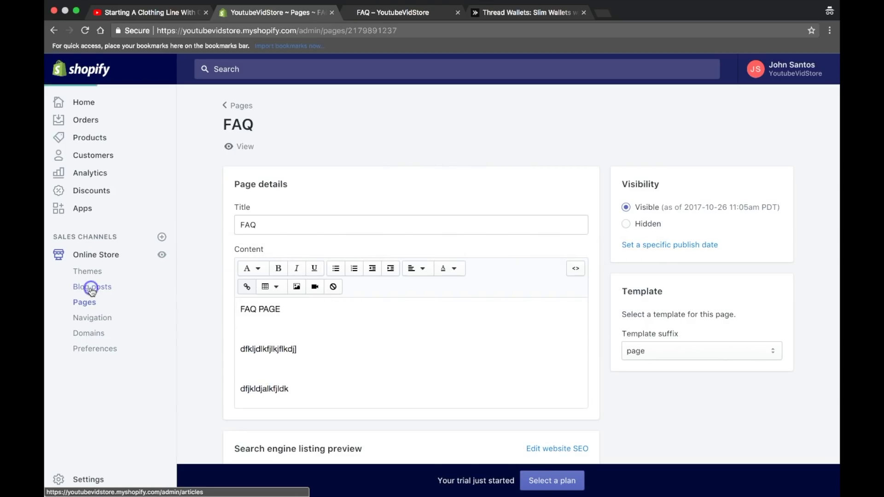
scroll(330, 282, down, 5)
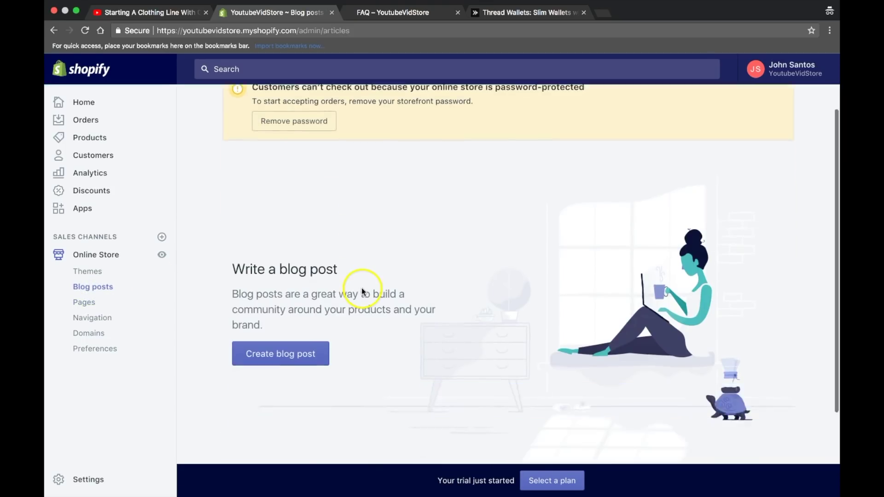
click(290, 264)
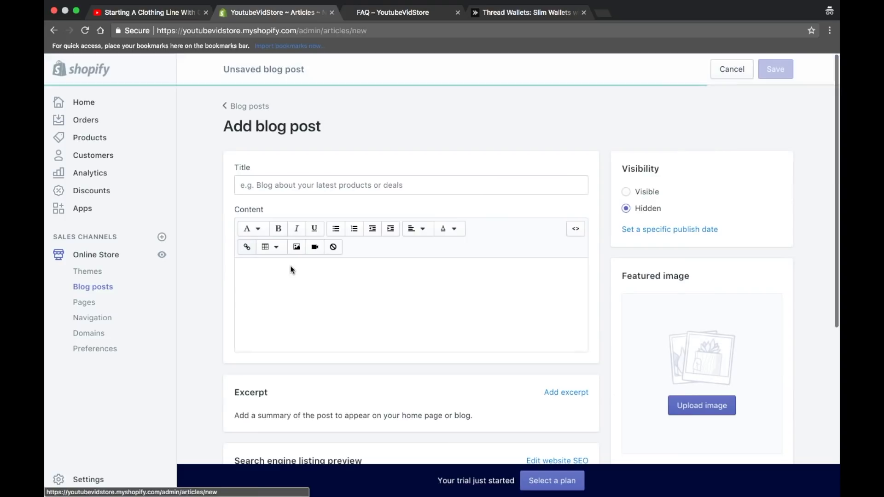
click(355, 187)
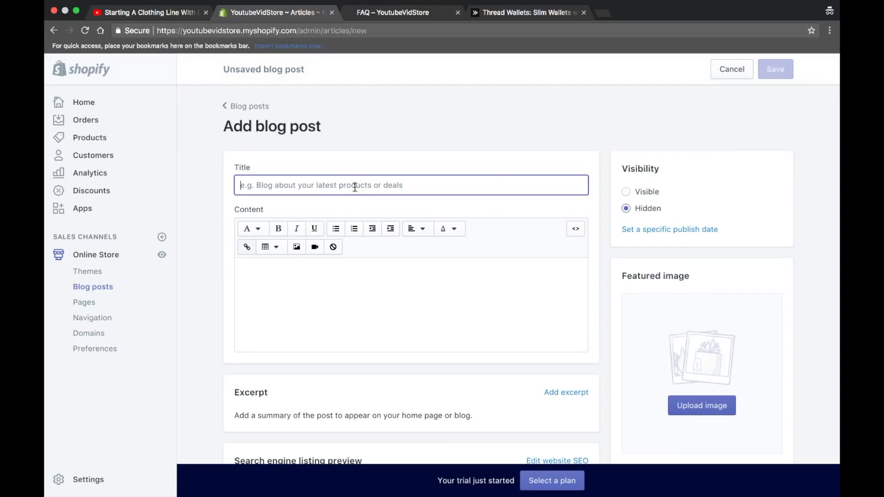
text(Youtube)
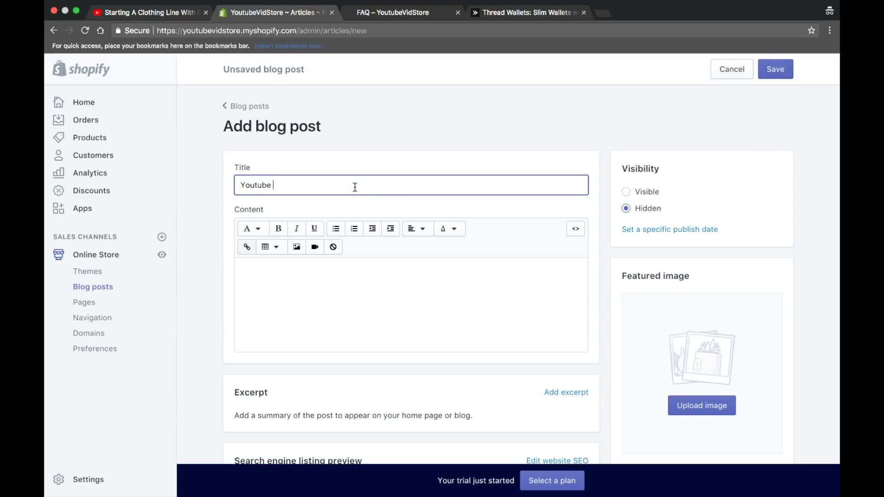
text( St)
text(ore Launch Is Here! Wake Up And Win)
Add the body 'Test for youtube', save the post, and preview it on the storefront.
scroll(432, 286, down, 1)
click(433, 286)
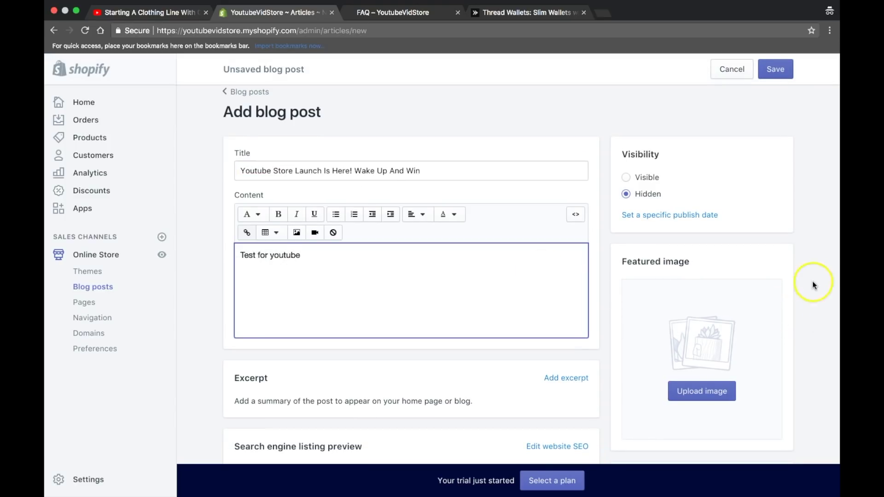
scroll(812, 282, down, 6)
click(775, 438)
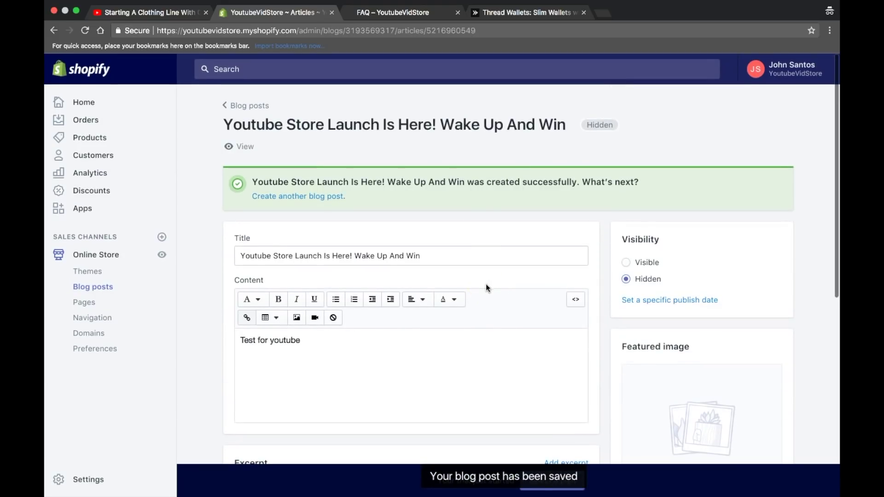
click(245, 146)
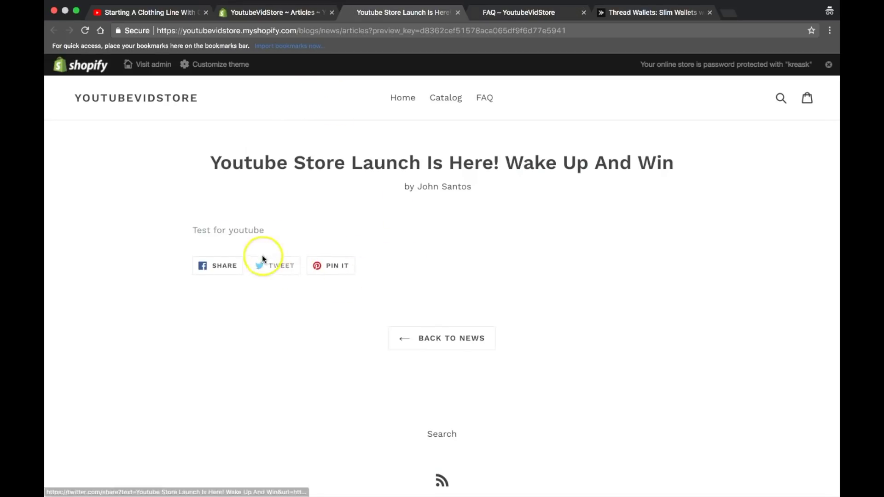
Go to the store's Navigation menus and open the Main menu for editing.
scroll(471, 334, down, 2)
scroll(438, 320, up, 2)
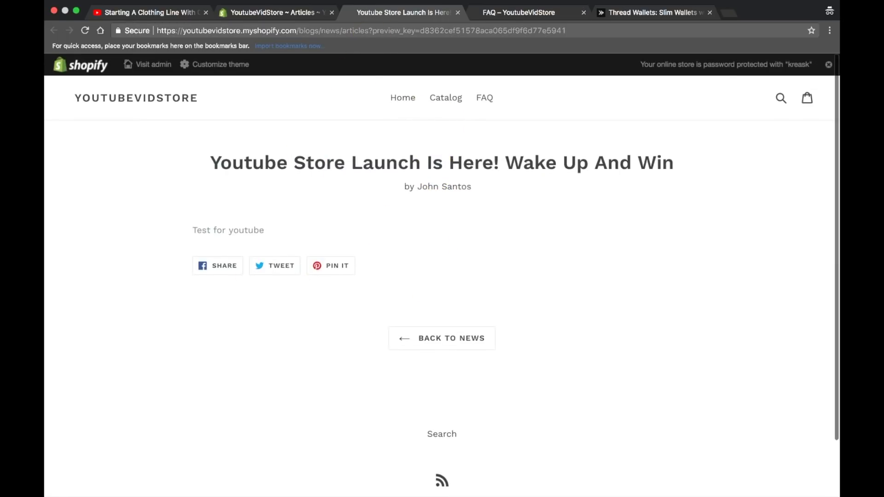
click(267, 13)
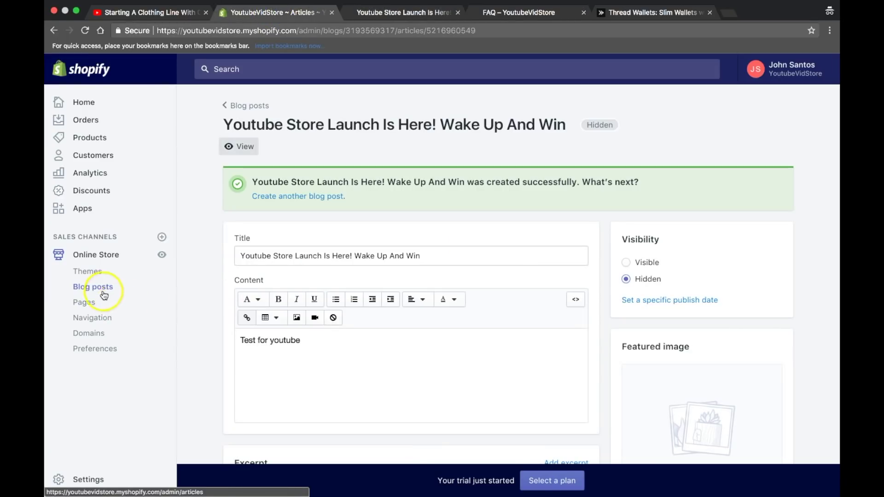
click(99, 318)
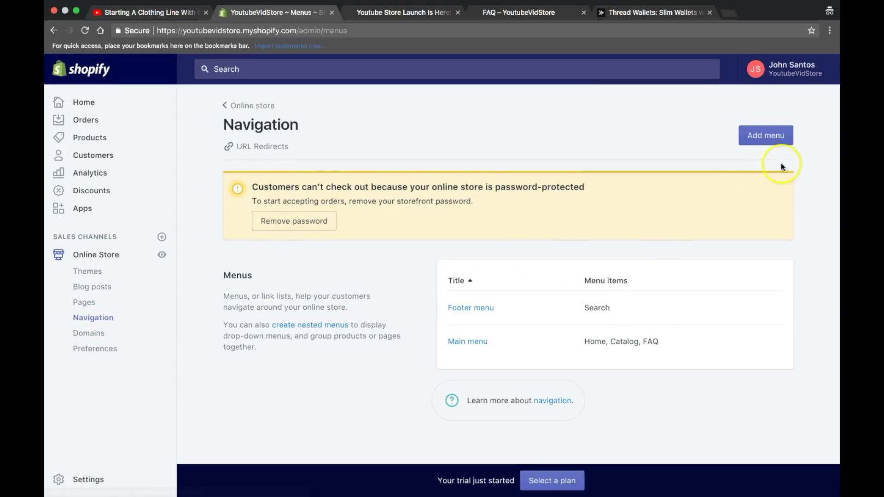
click(467, 343)
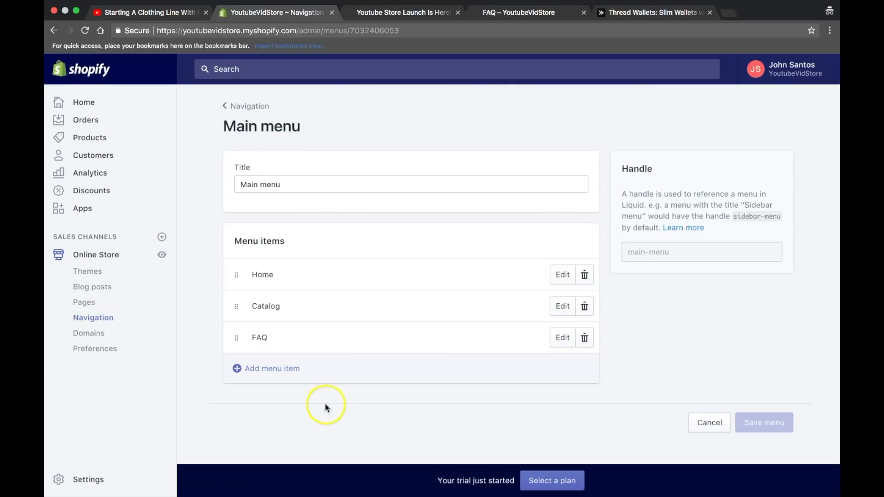
Add a Blog menu item linked to the News blog and save the Main menu.
click(272, 369)
click(329, 313)
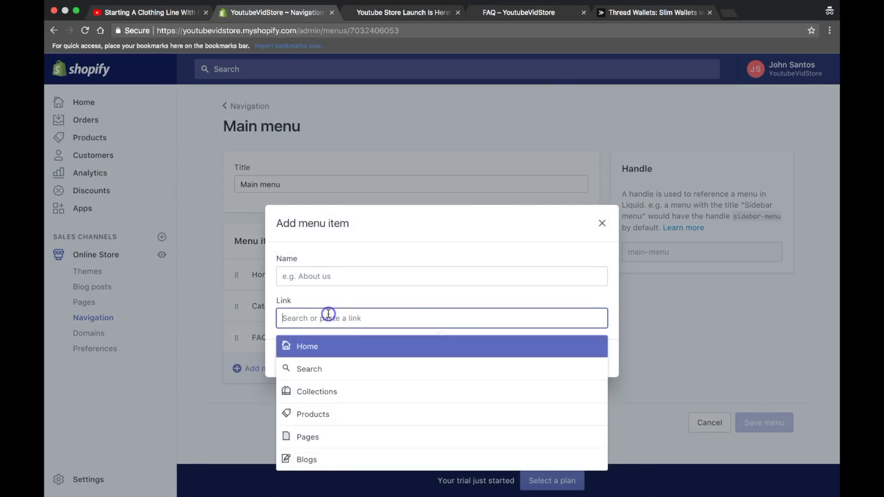
click(306, 458)
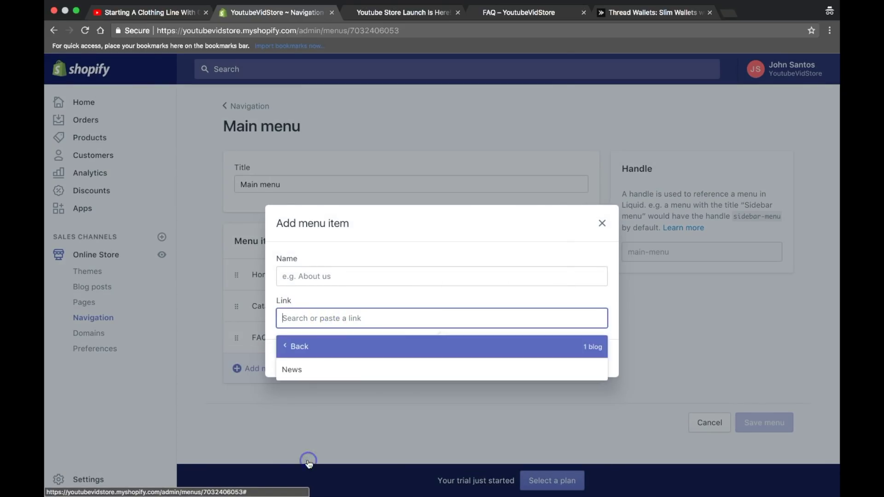
click(312, 368)
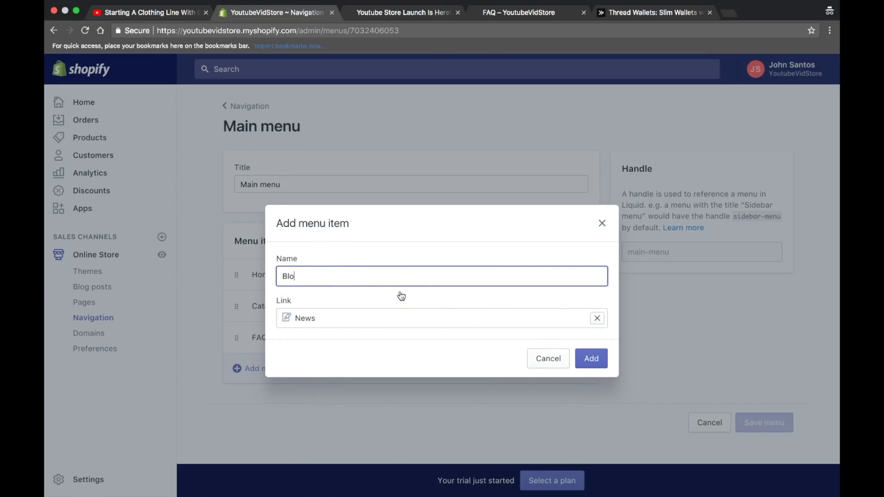
click(589, 360)
scroll(773, 414, down, 1)
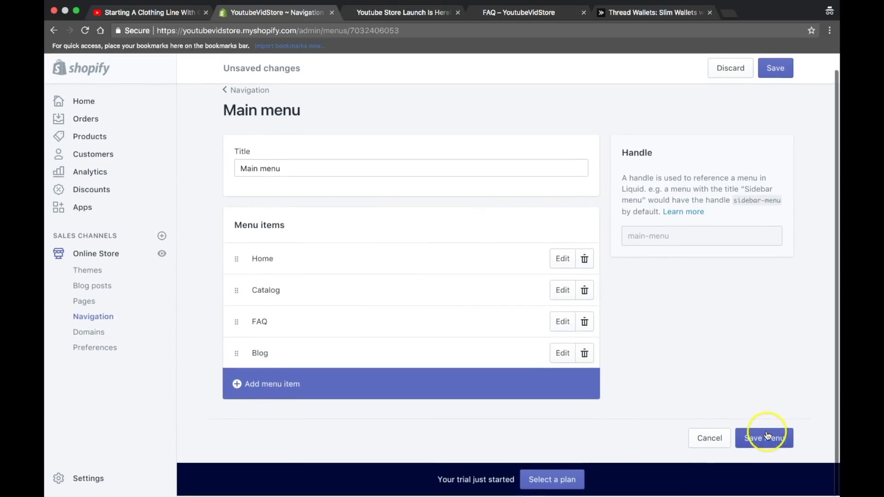
click(764, 439)
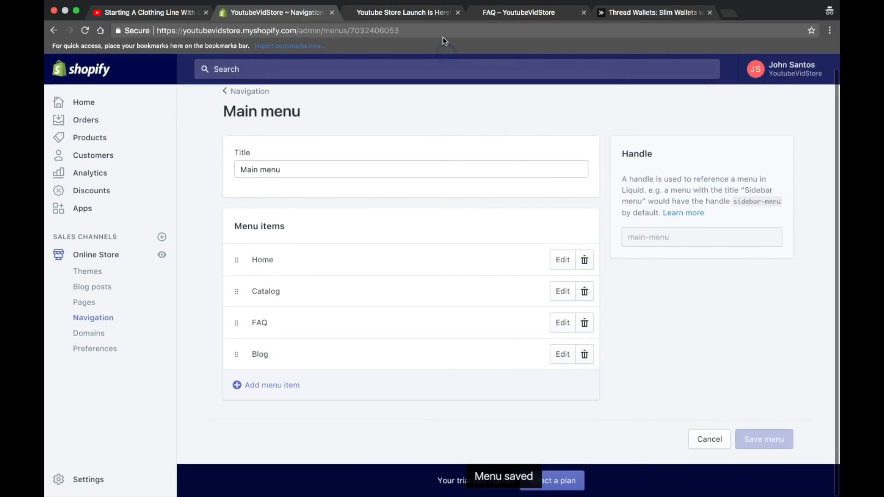
click(403, 13)
Reload the storefront to confirm Blog appears beside Home, Catalog and FAQ, then return to the admin.
click(86, 31)
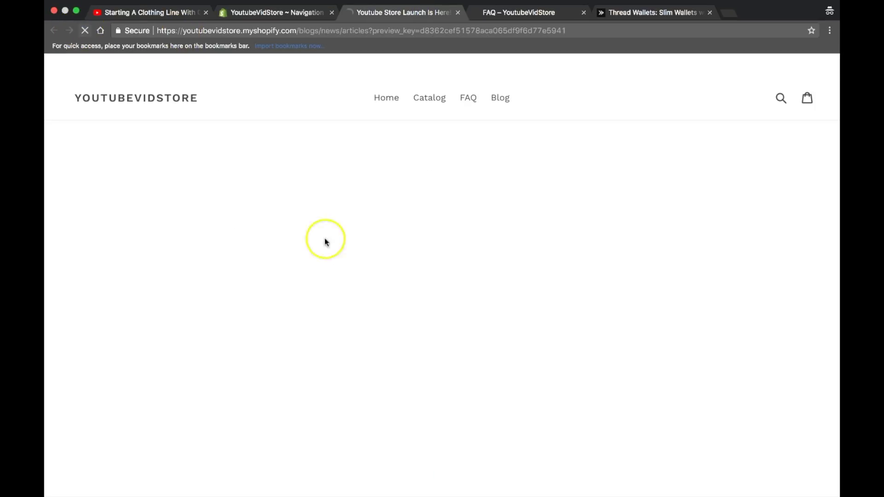
click(392, 95)
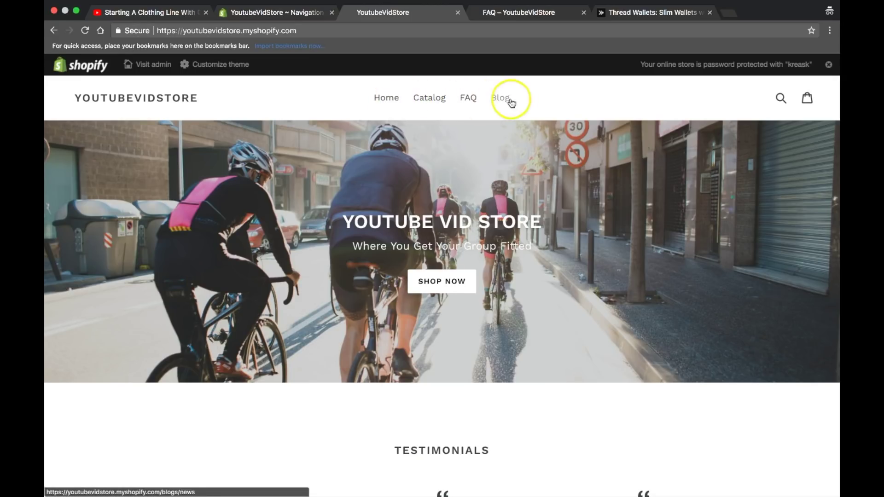
scroll(513, 123, down, 5)
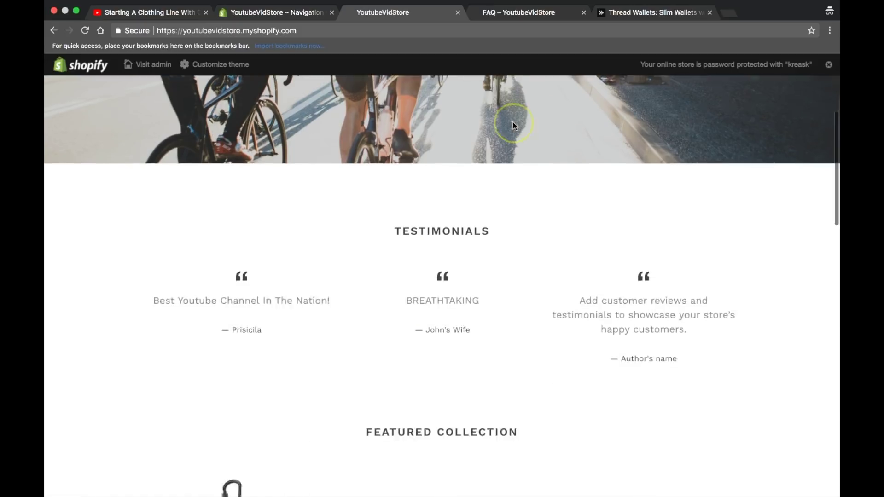
scroll(515, 124, down, 15)
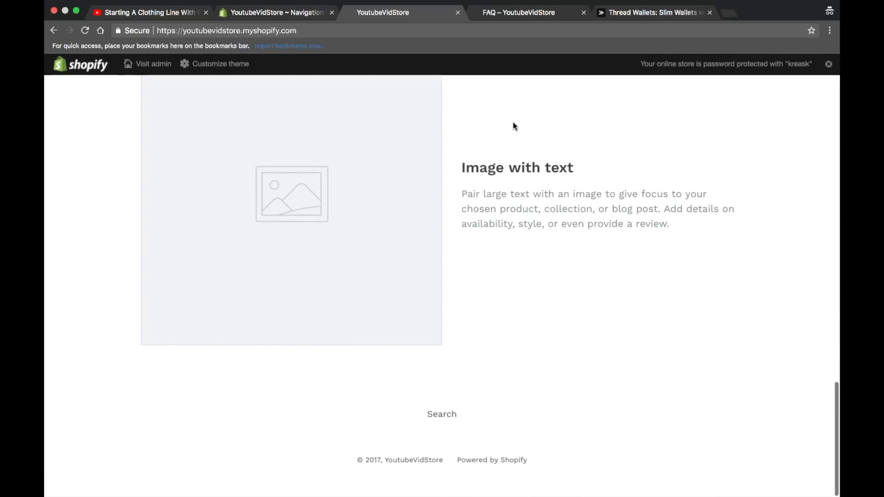
click(289, 13)
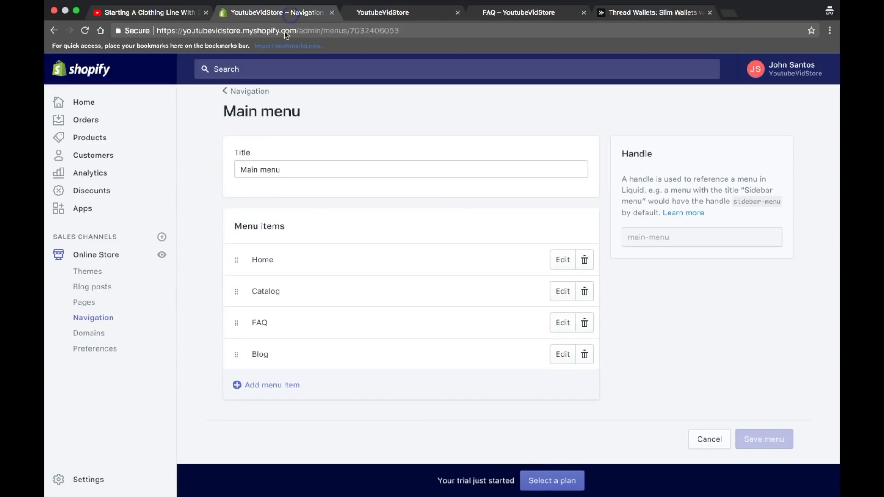
Review the Online Store Preferences page, then open the Settings overview.
click(99, 353)
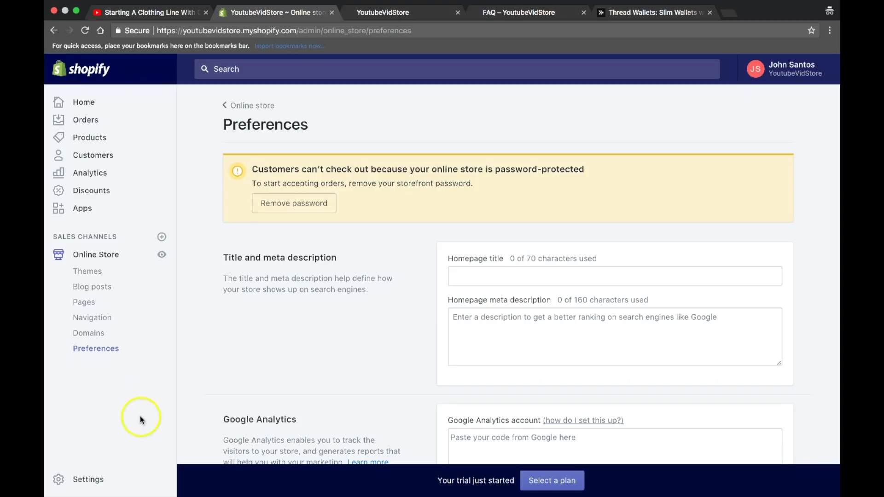
click(95, 481)
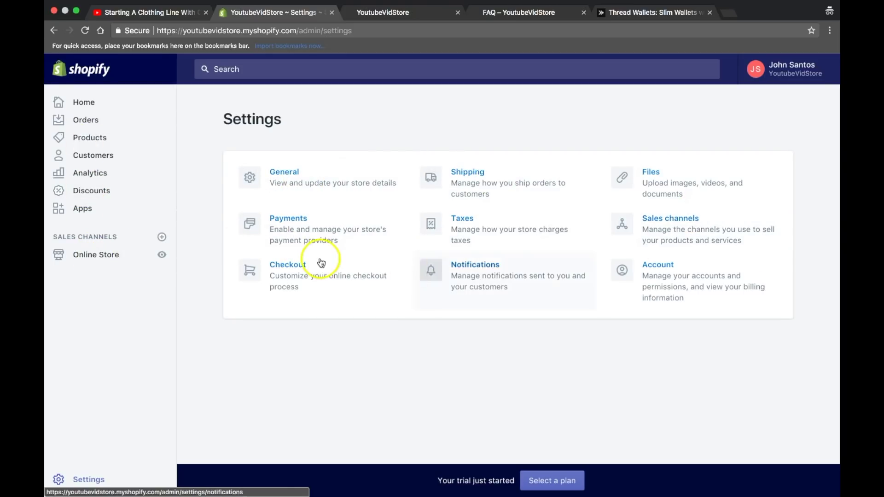
Open Payments settings and start completing the Shopify Payments account setup.
click(293, 224)
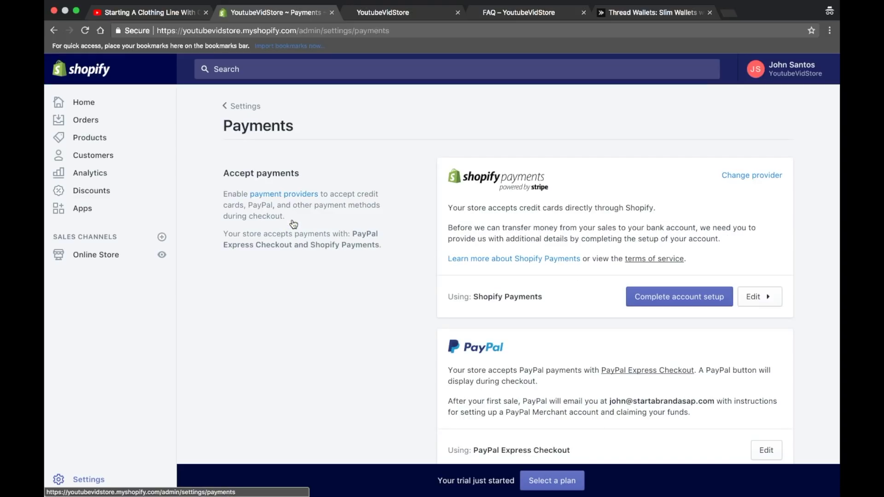
scroll(656, 255, down, 1)
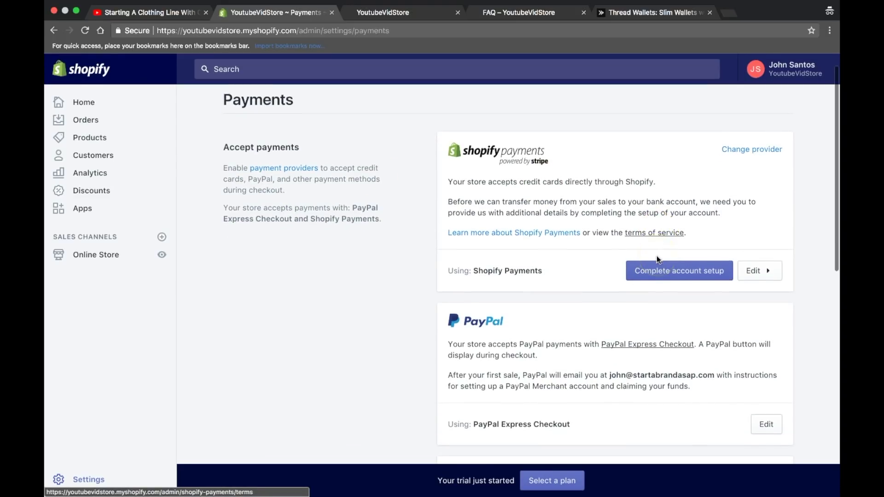
click(695, 273)
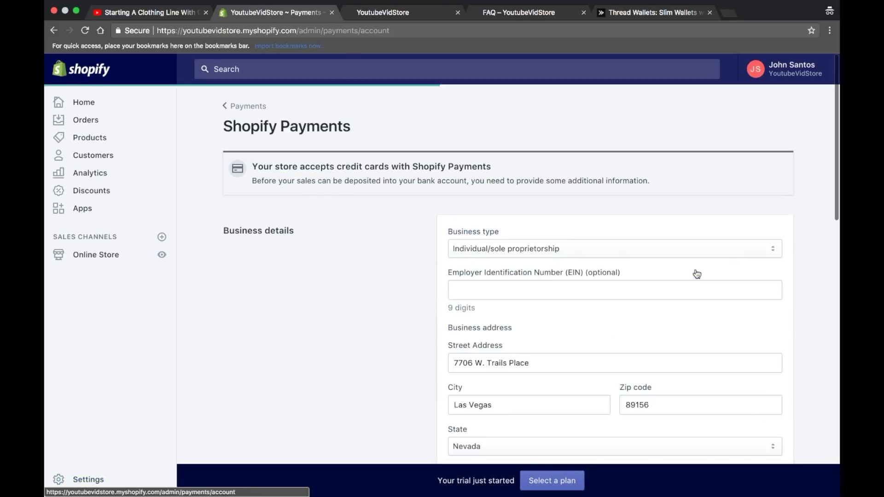
scroll(535, 247, down, 1)
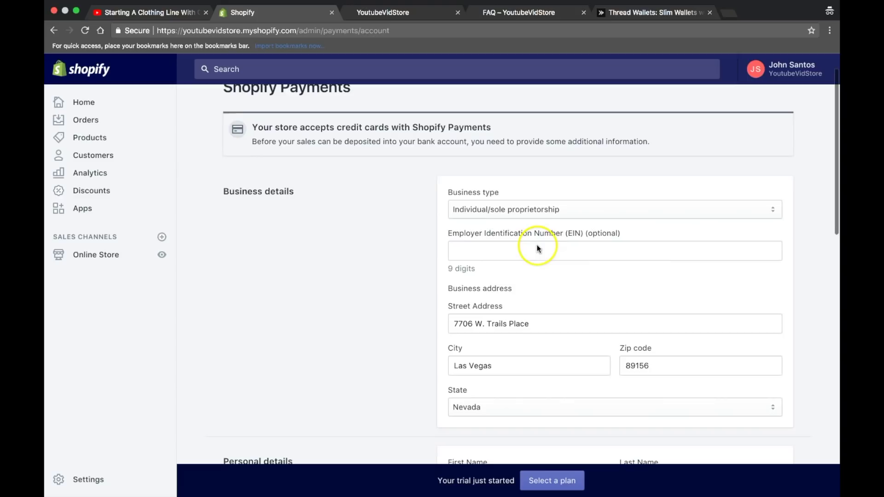
Try LLC and Individual/sole proprietorship business types, settling on LLC before the EIN or SSN field.
click(581, 204)
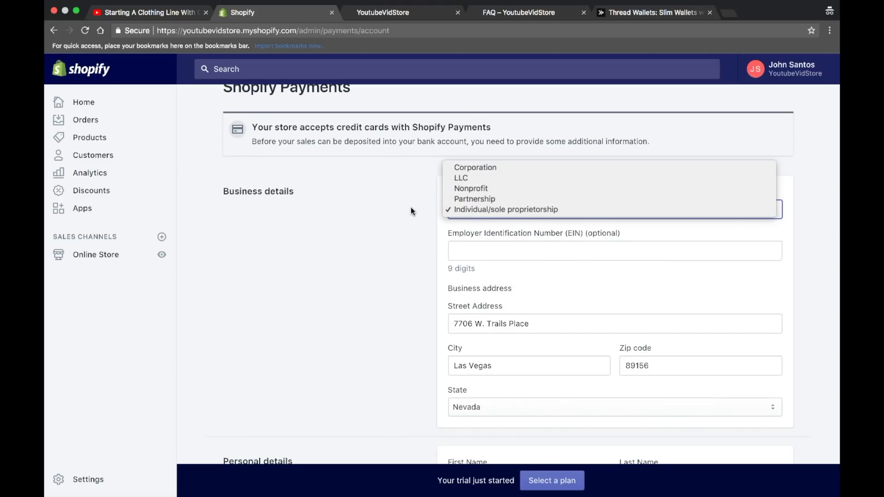
click(461, 178)
scroll(458, 234, down, 1)
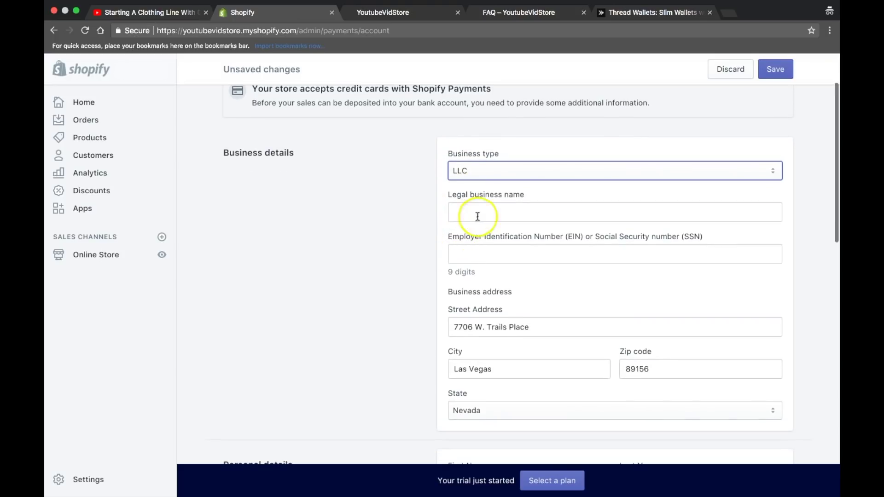
click(492, 250)
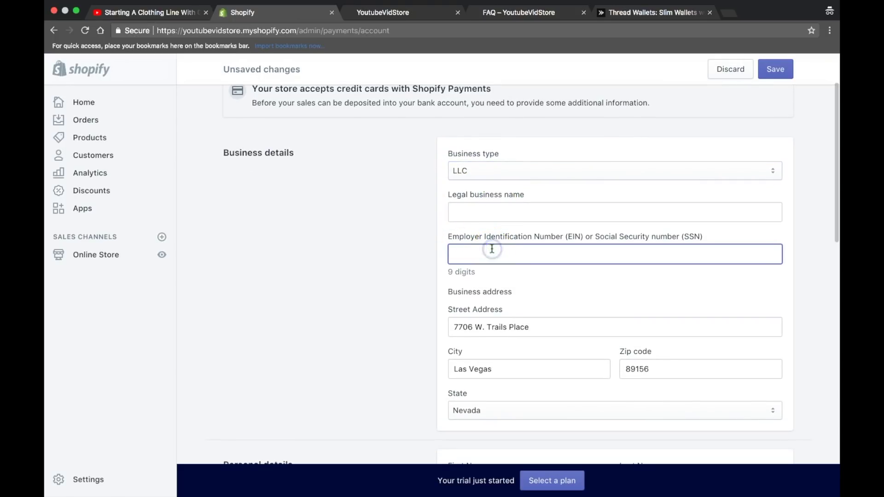
click(510, 176)
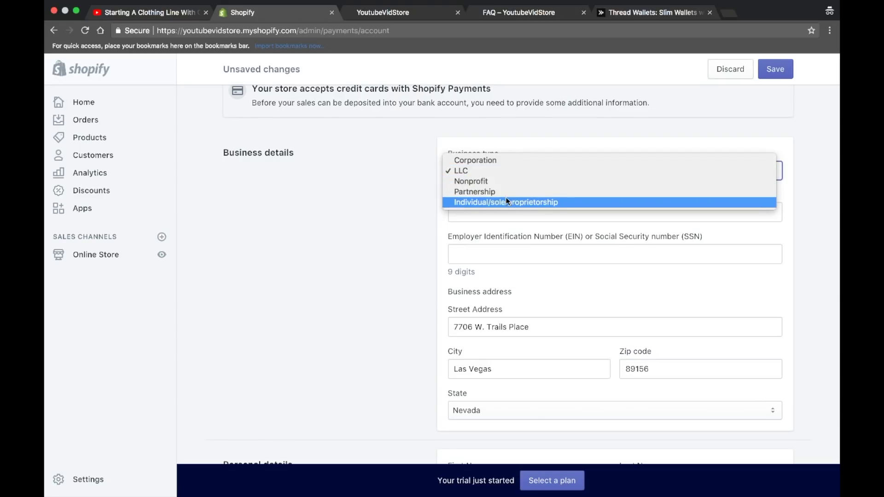
click(482, 203)
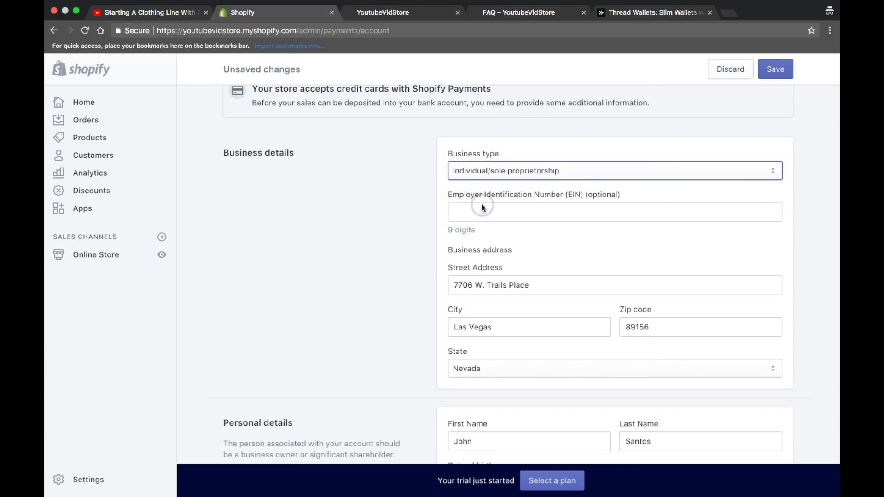
scroll(482, 208, down, 1)
click(485, 202)
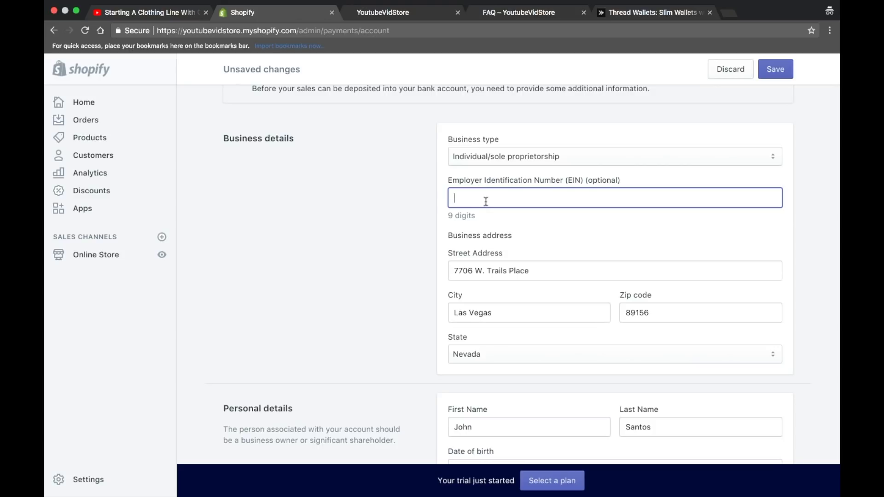
click(502, 157)
click(506, 126)
click(498, 198)
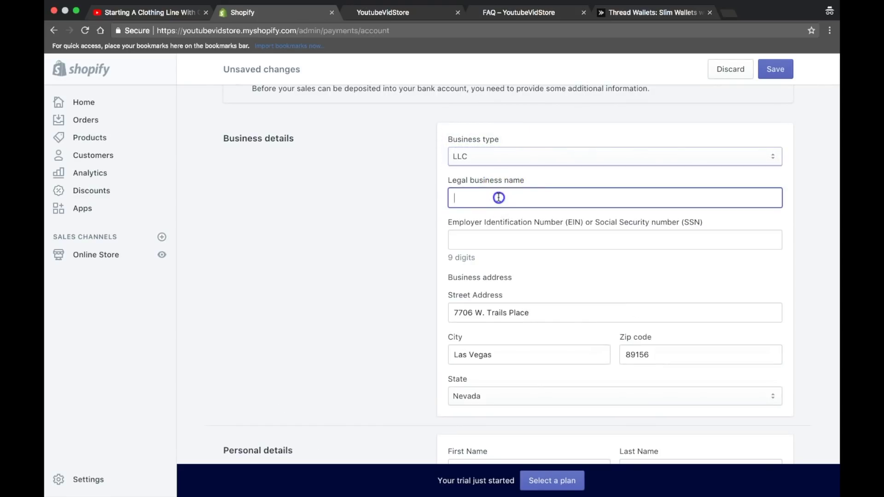
scroll(498, 200, down, 1)
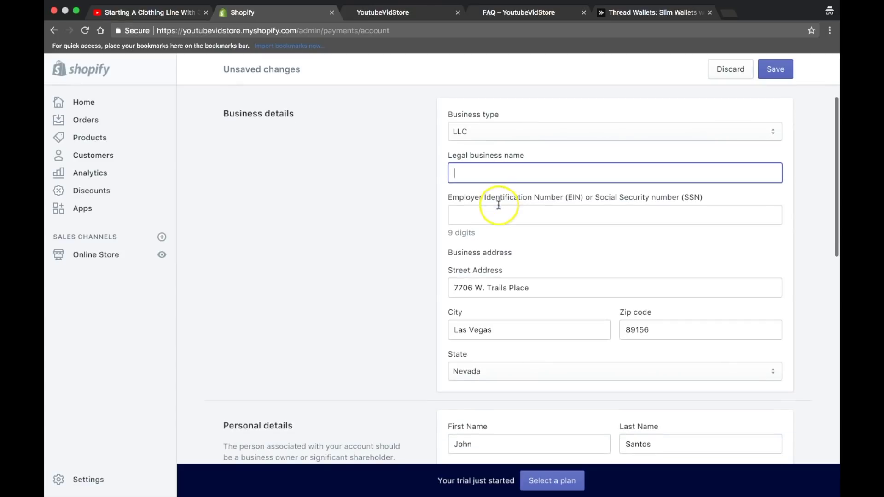
click(488, 212)
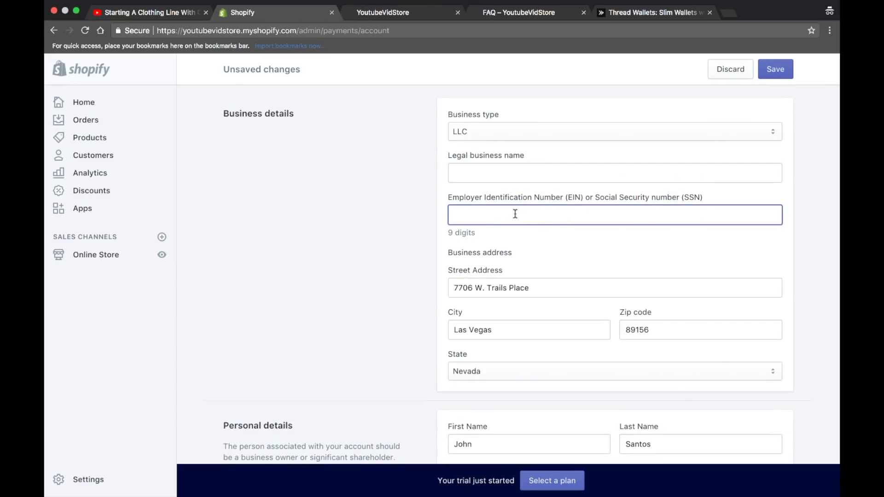
Scroll past the average order price down to Customer billing statement and Banking information.
scroll(372, 215, down, 2)
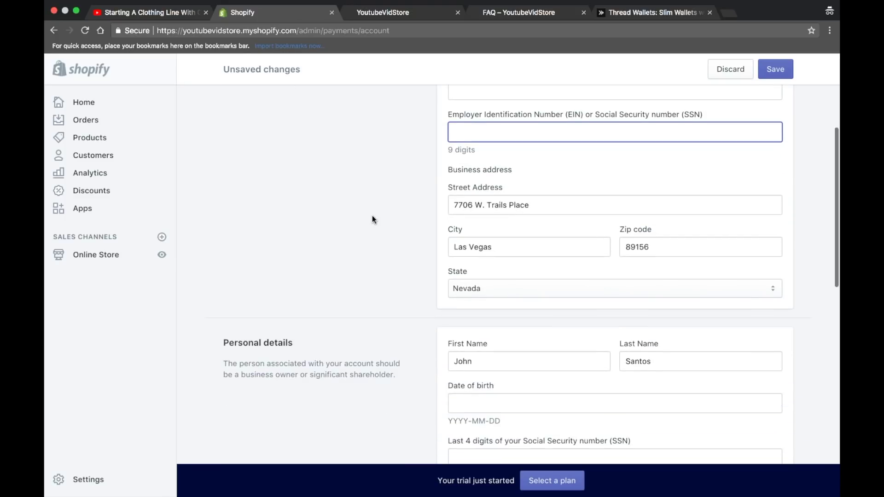
scroll(372, 215, up, 5)
scroll(372, 216, down, 4)
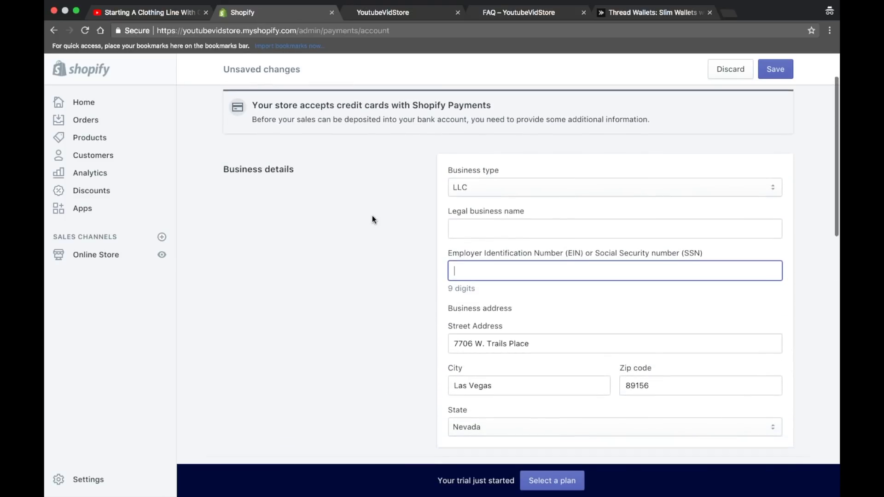
scroll(507, 169, down, 2)
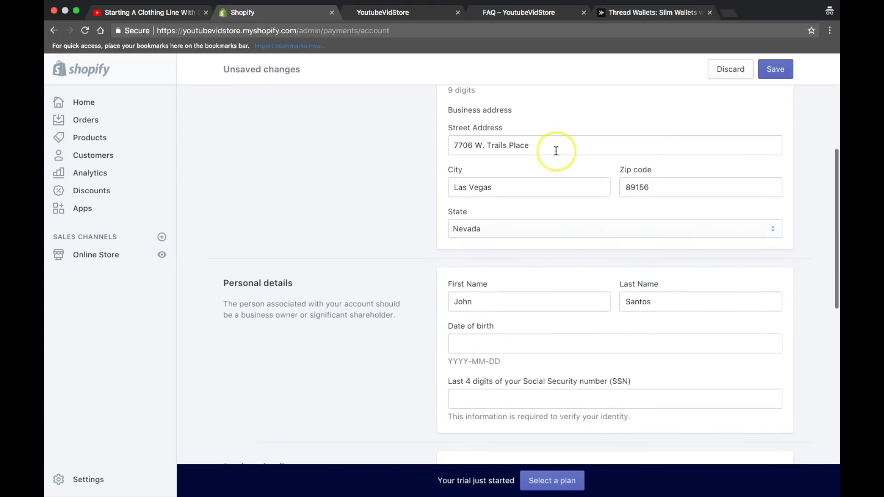
scroll(556, 150, down, 4)
scroll(556, 151, down, 1)
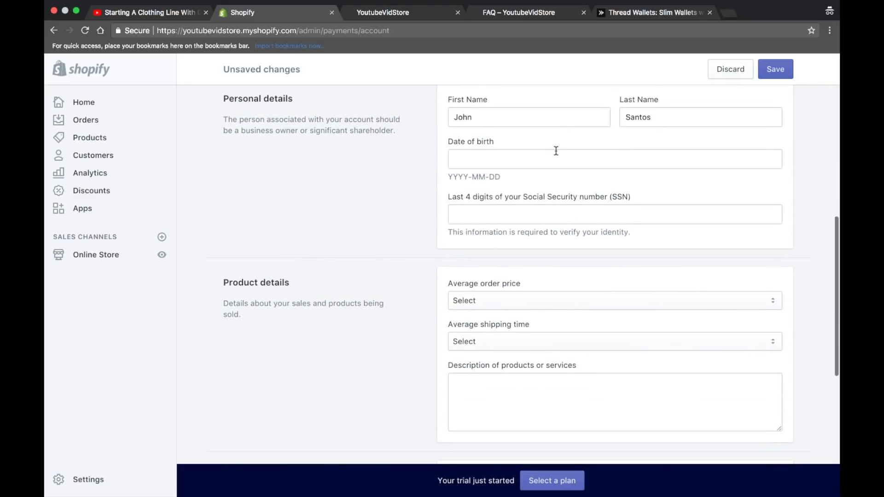
click(552, 171)
scroll(581, 257, down, 5)
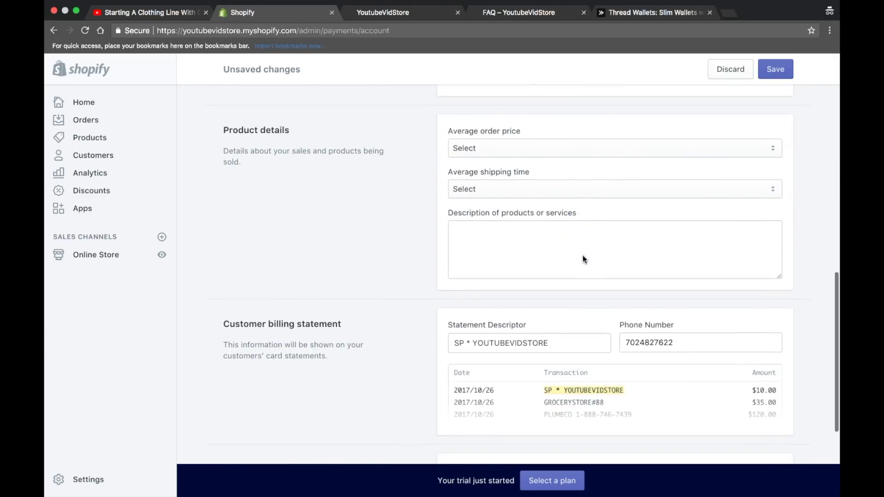
click(543, 150)
click(401, 128)
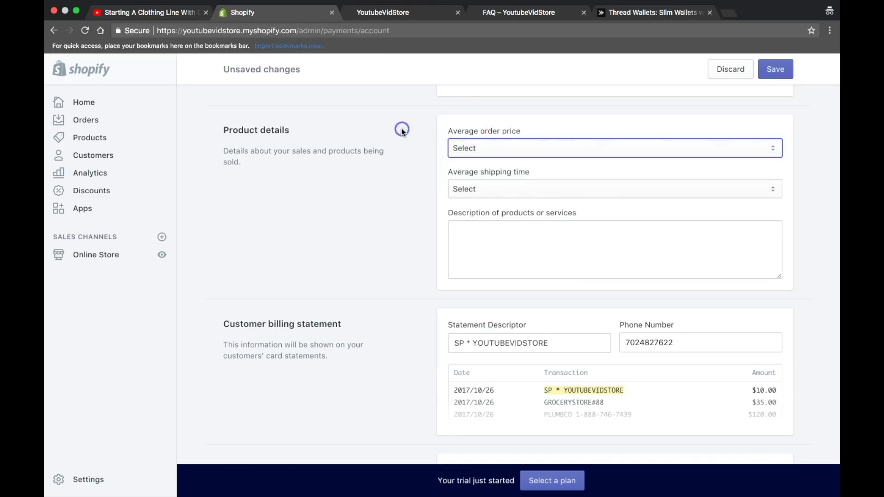
scroll(402, 131, down, 3)
scroll(402, 131, down, 4)
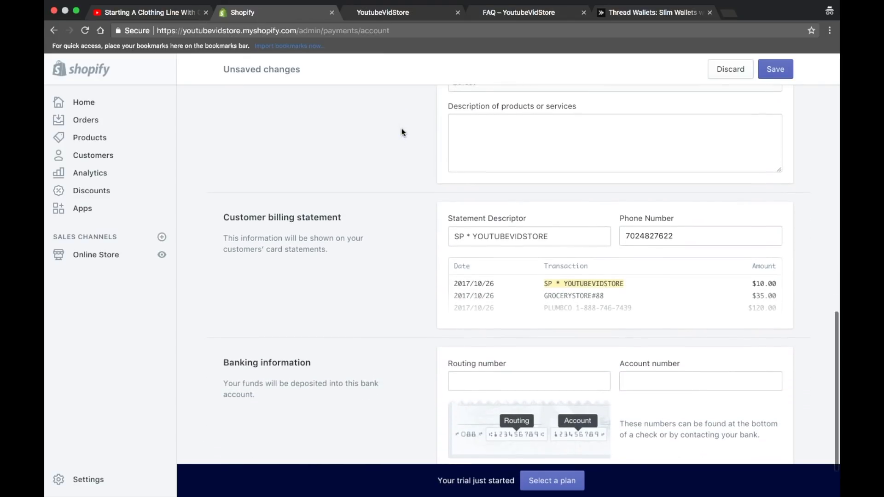
click(372, 140)
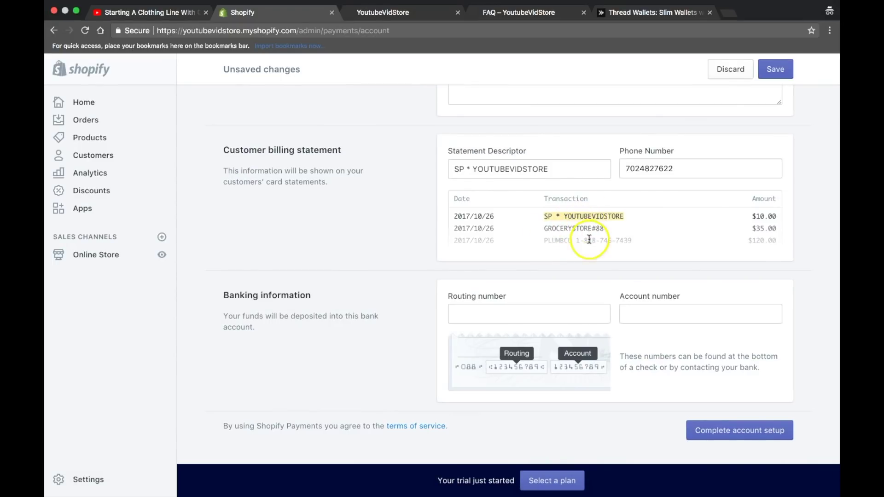
Change the statement descriptor to 'SP * YOUTUBEVIDeo stor'.
click(534, 169)
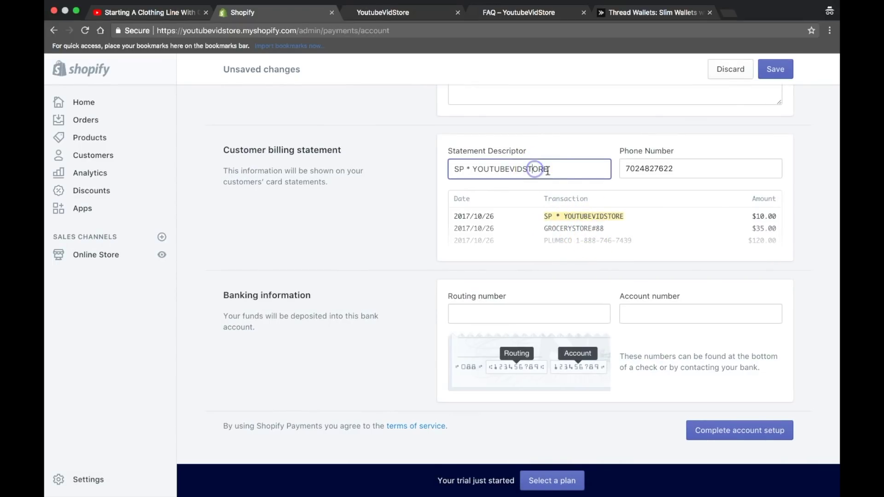
key(BackSpace)
key(BackSpace)
key(BackSpace)
key(BackSpace)
key(BackSpace)
text(eo stor)
click(375, 212)
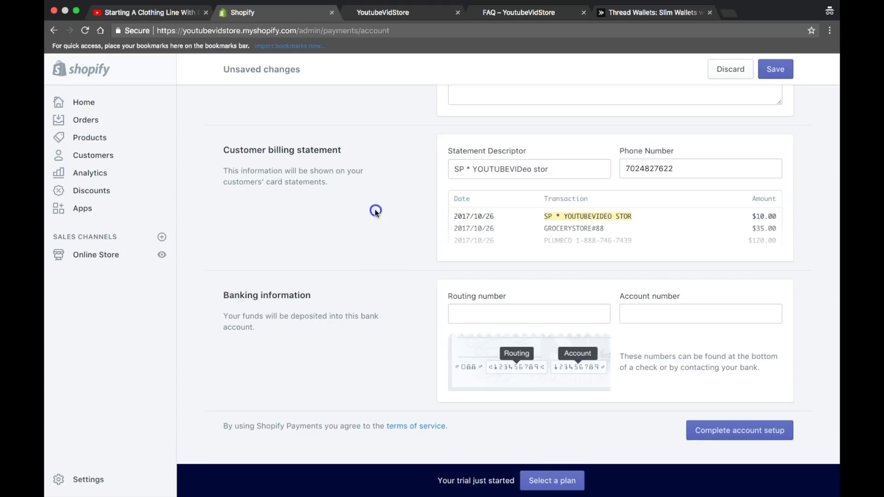
scroll(376, 212, down, 2)
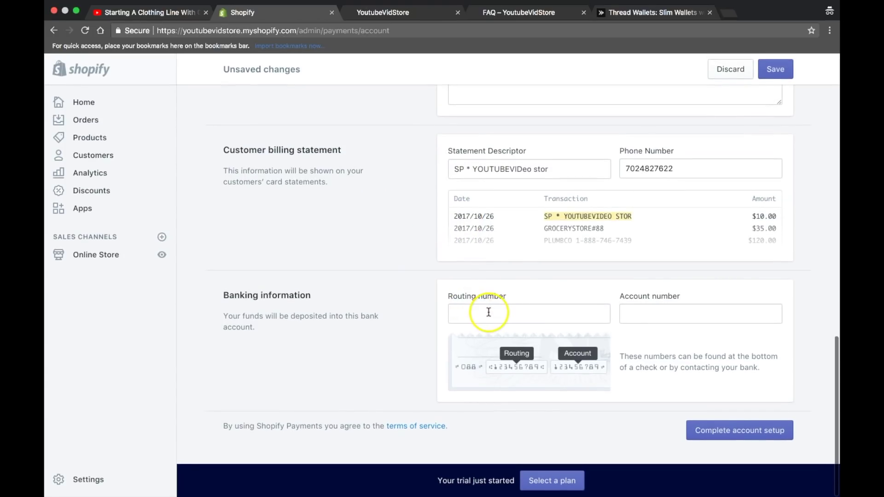
Click through the Routing number and Account number fields, leaving them empty.
click(489, 312)
click(647, 310)
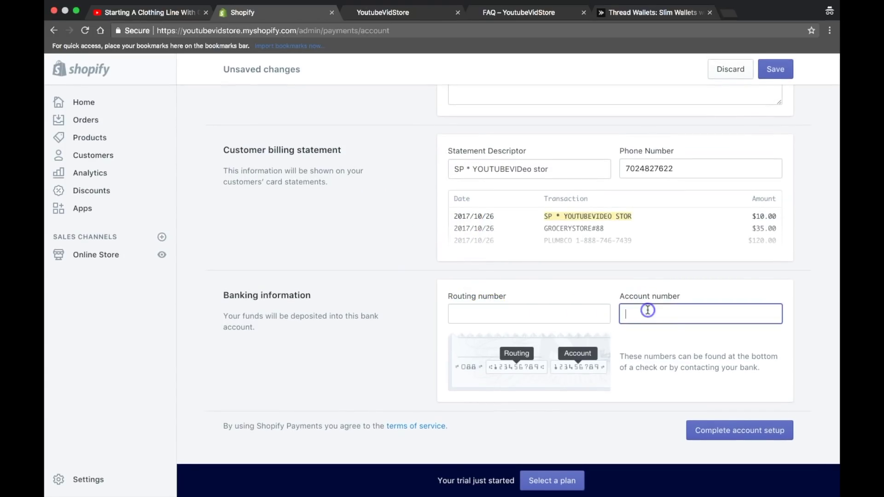
click(534, 309)
click(408, 288)
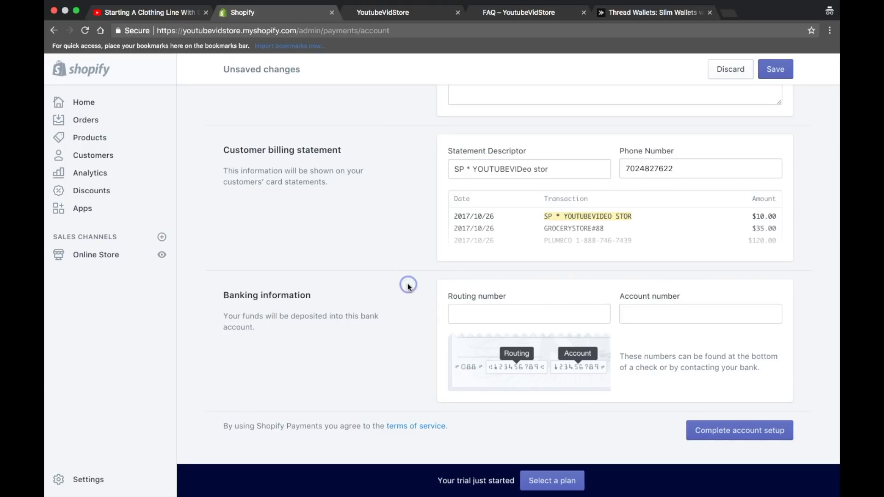
scroll(407, 287, up, 15)
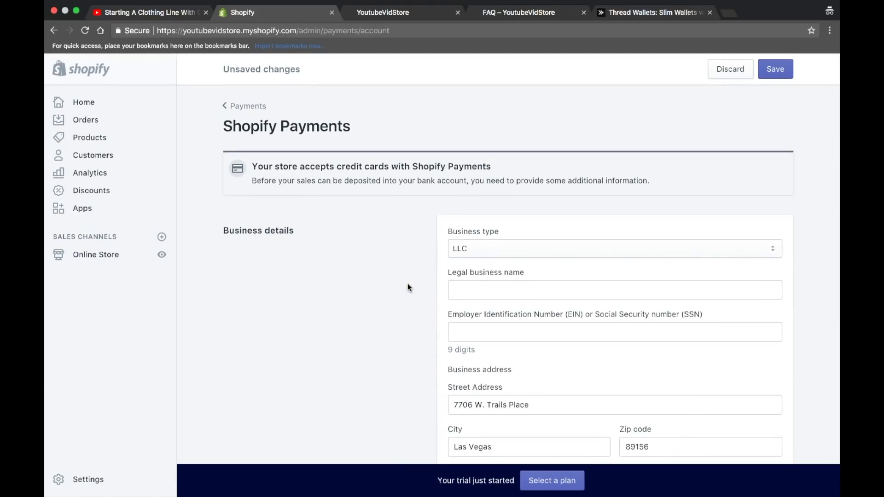
scroll(408, 287, down, 15)
click(526, 315)
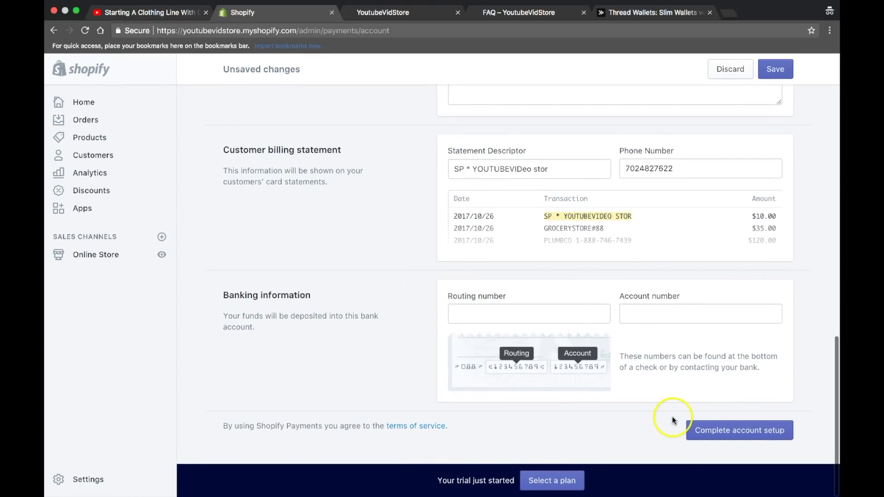
Submit the account setup, review the nine missing-detail errors, and go back to Payments.
click(733, 429)
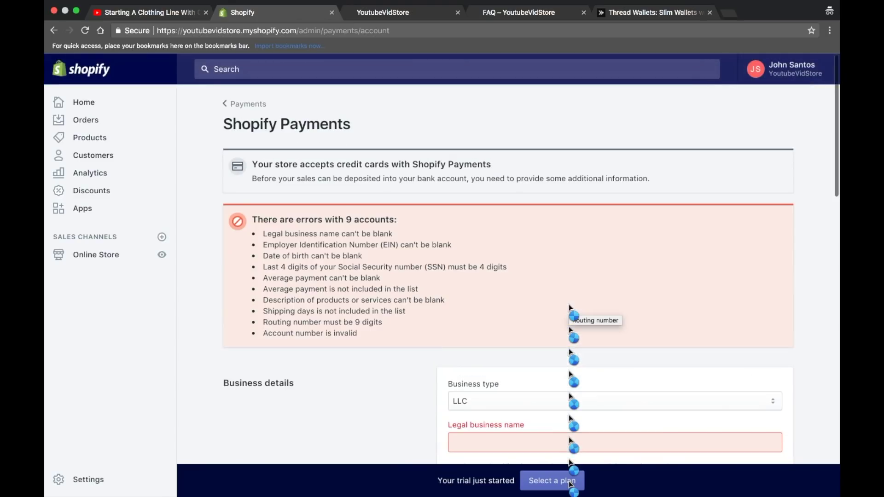
scroll(478, 295, down, 1)
scroll(364, 239, down, 15)
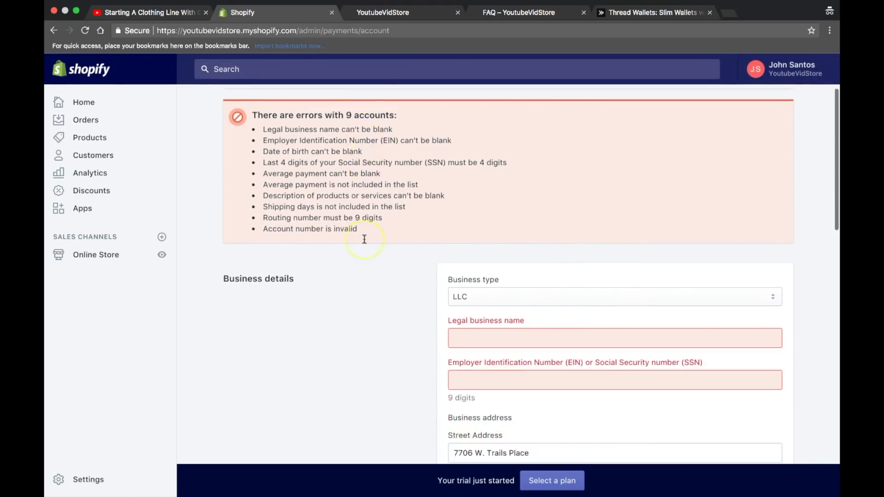
scroll(364, 238, down, 2)
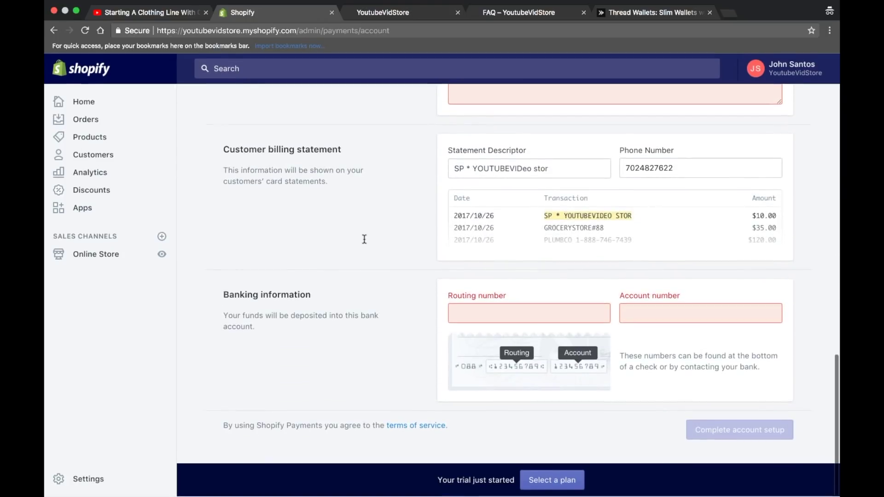
scroll(365, 238, up, 12)
scroll(364, 239, up, 5)
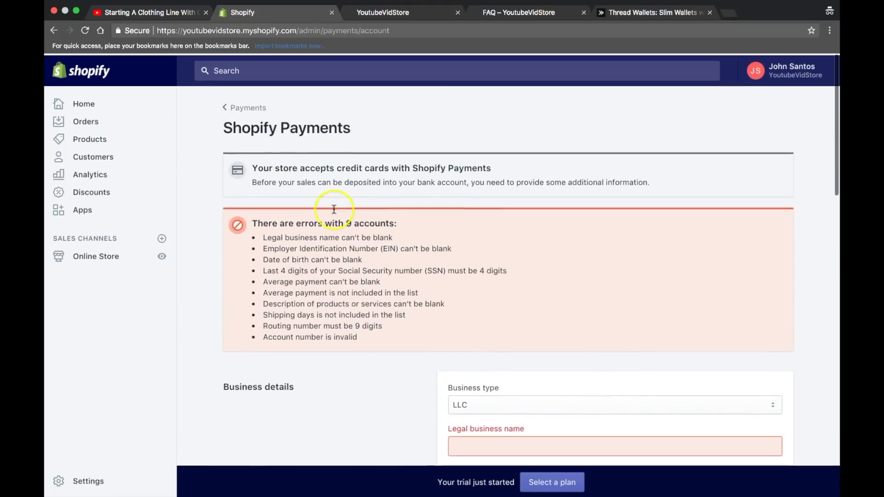
click(233, 106)
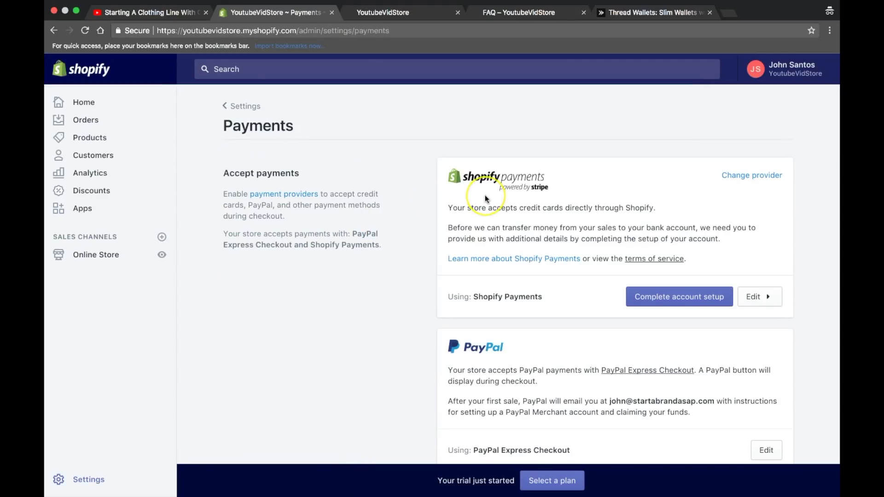
Browse the payment providers and the alternative payment methods list without choosing any method.
scroll(485, 195, down, 5)
scroll(485, 195, up, 1)
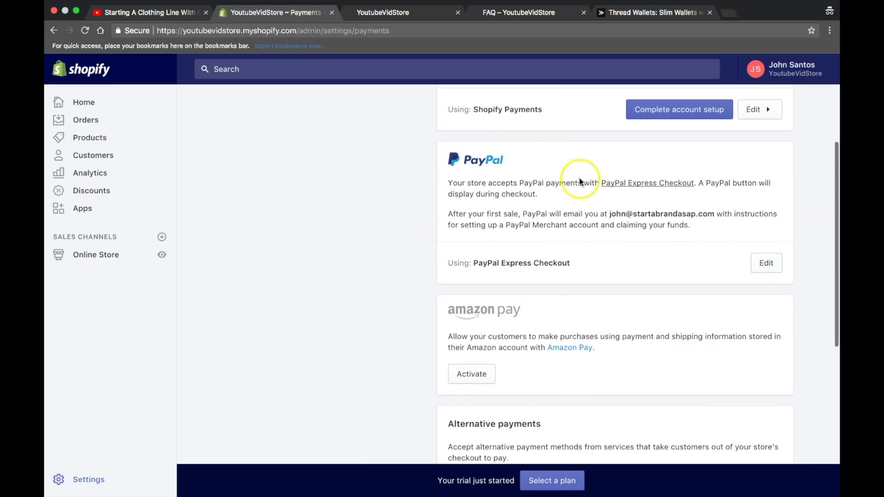
scroll(527, 212, down, 3)
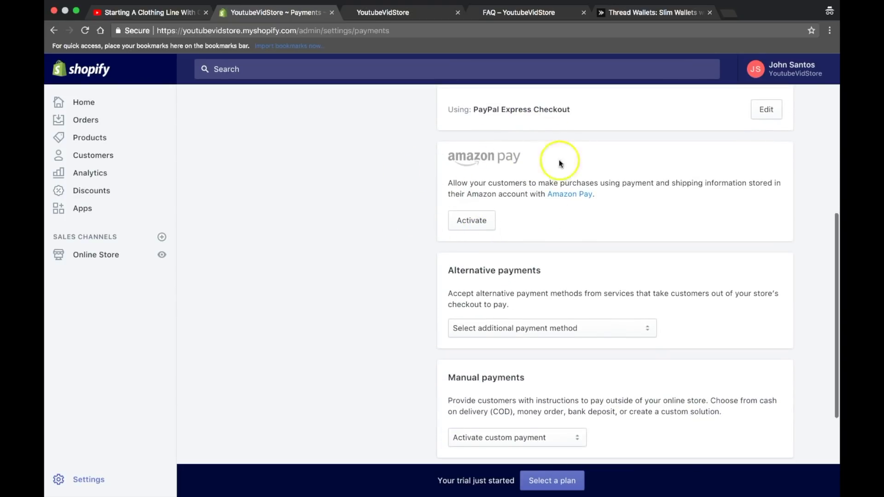
scroll(546, 212, down, 3)
click(546, 211)
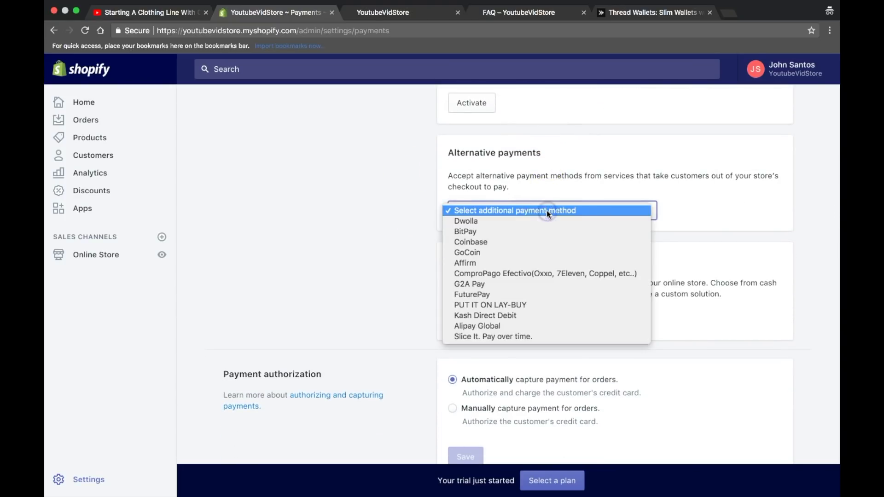
click(386, 252)
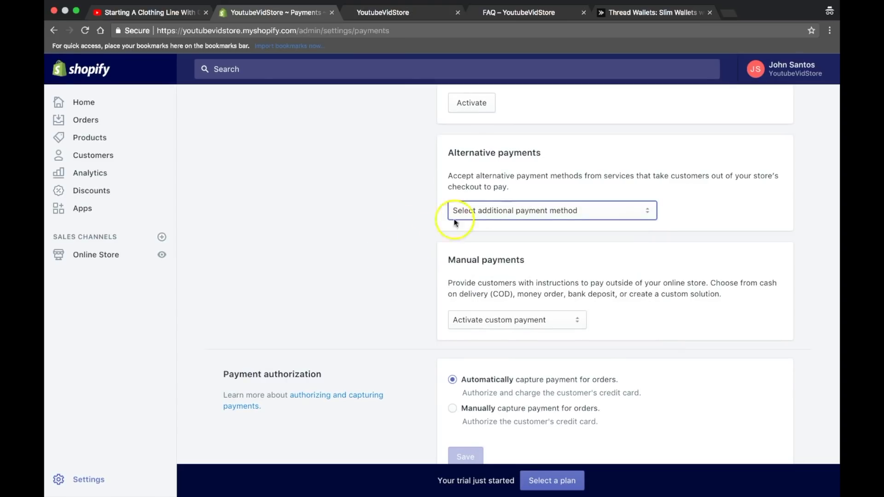
click(485, 207)
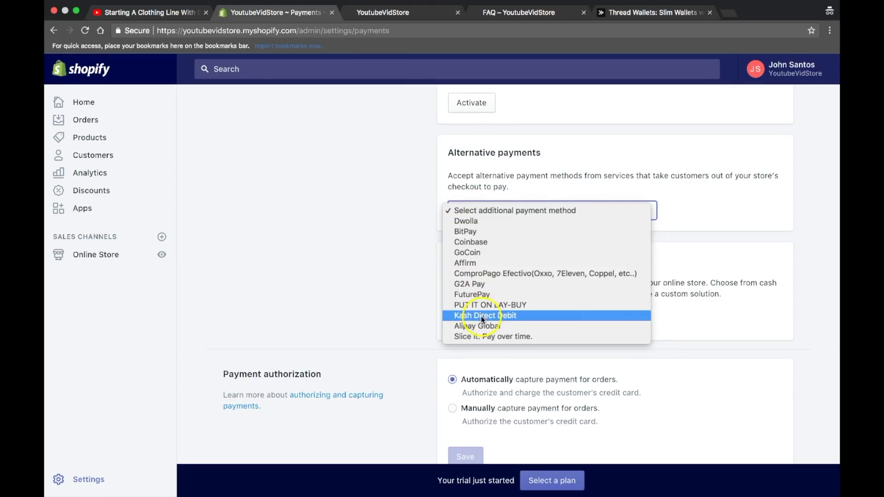
click(409, 238)
Look further down the Payments page, then return to the Settings overview.
scroll(409, 239, down, 2)
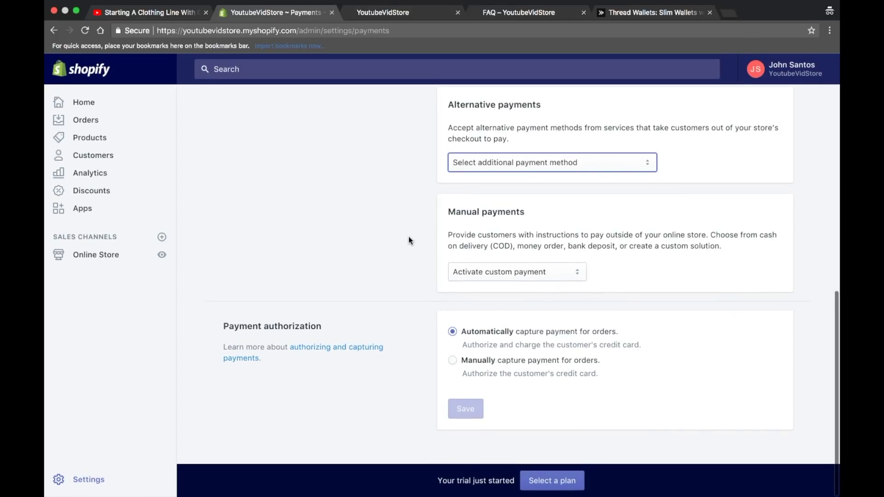
click(465, 340)
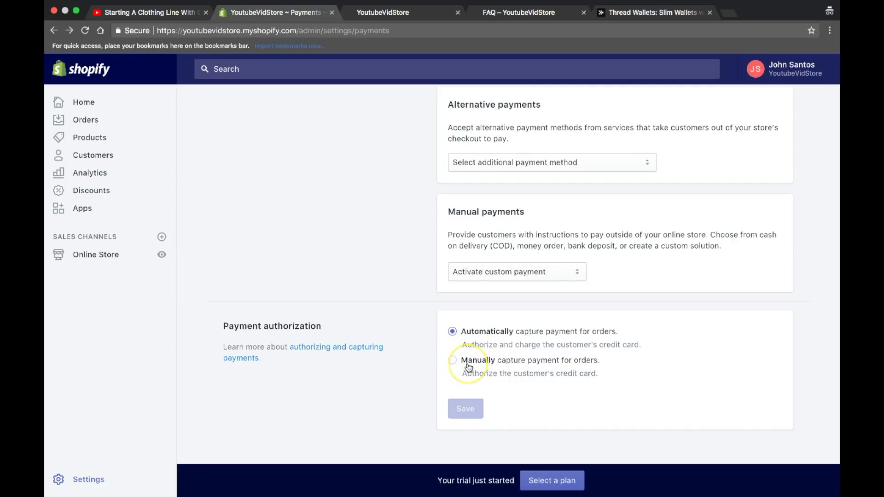
scroll(469, 367, up, 10)
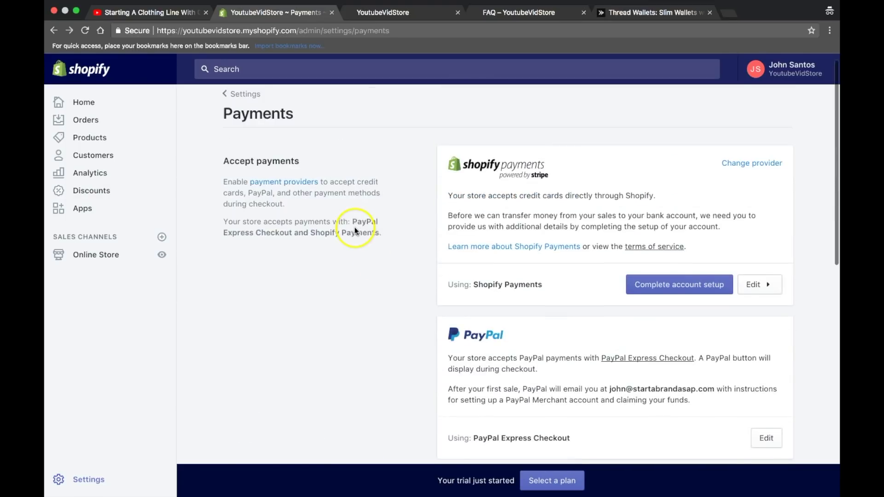
click(240, 95)
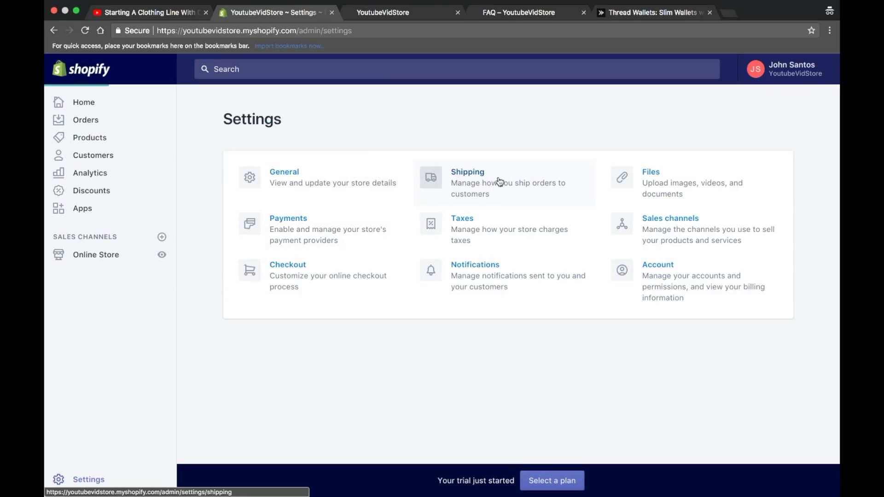
click(469, 176)
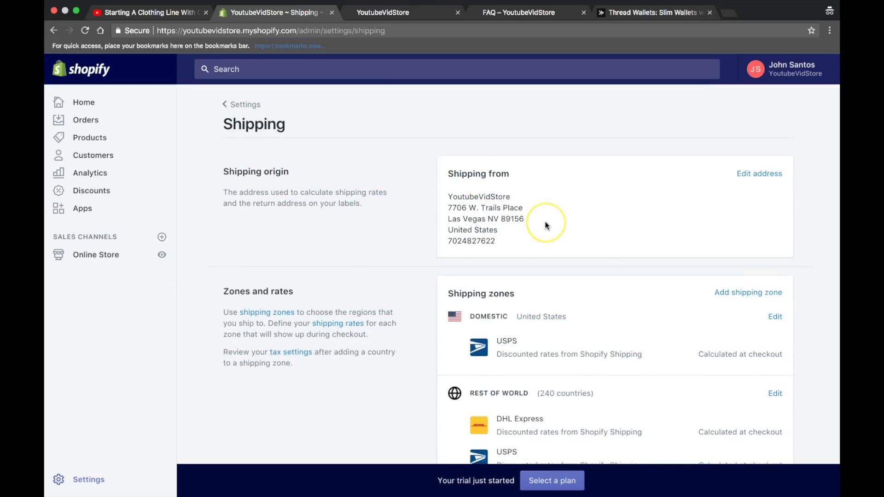
scroll(546, 223, down, 4)
click(615, 208)
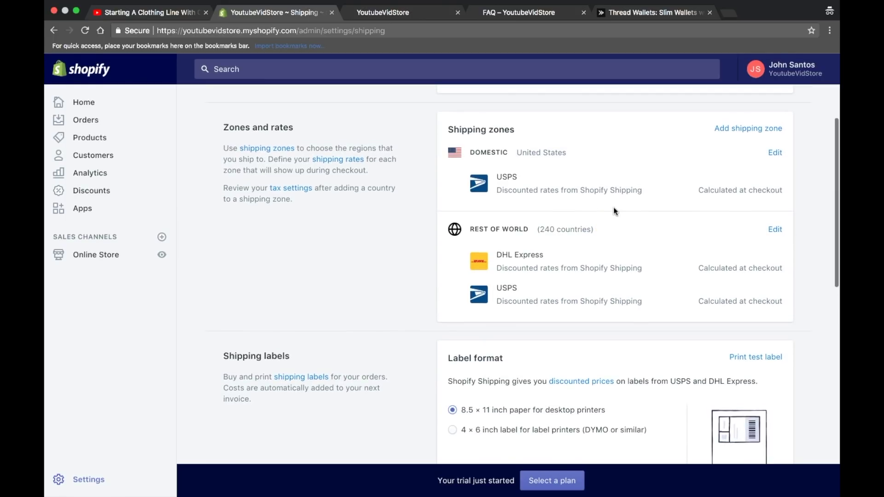
scroll(672, 205, down, 7)
scroll(675, 206, down, 3)
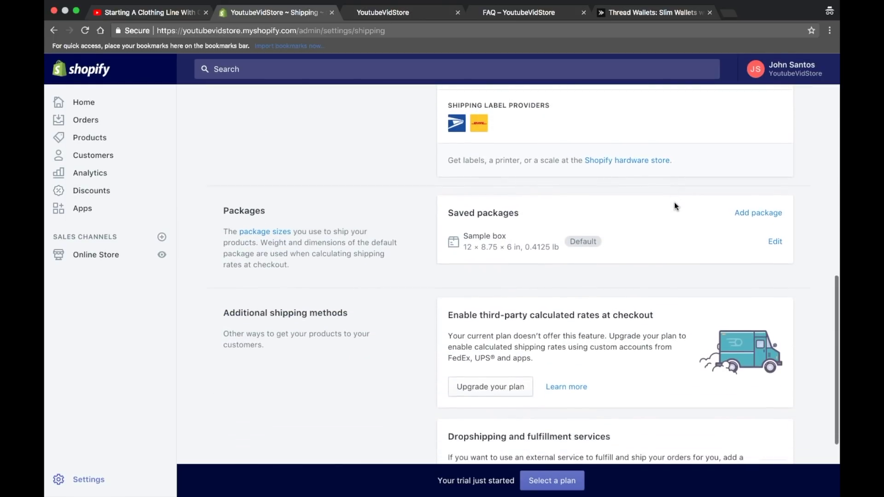
scroll(675, 205, down, 2)
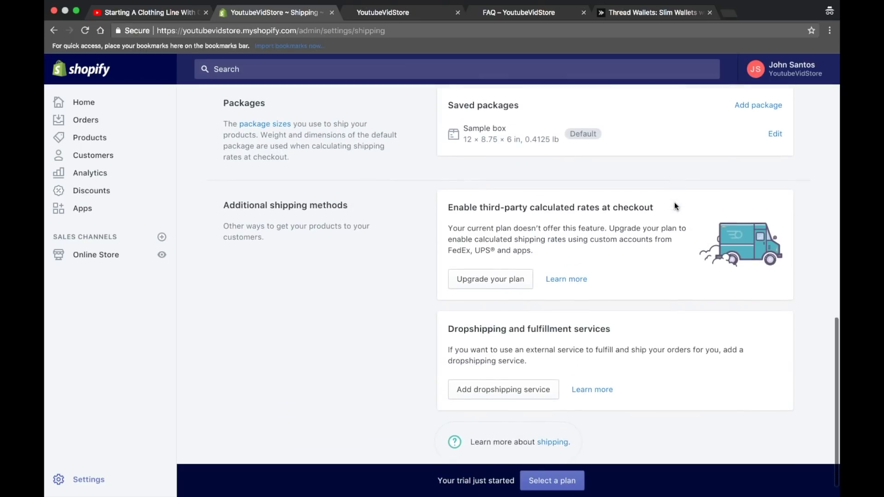
scroll(674, 203, up, 3)
click(727, 209)
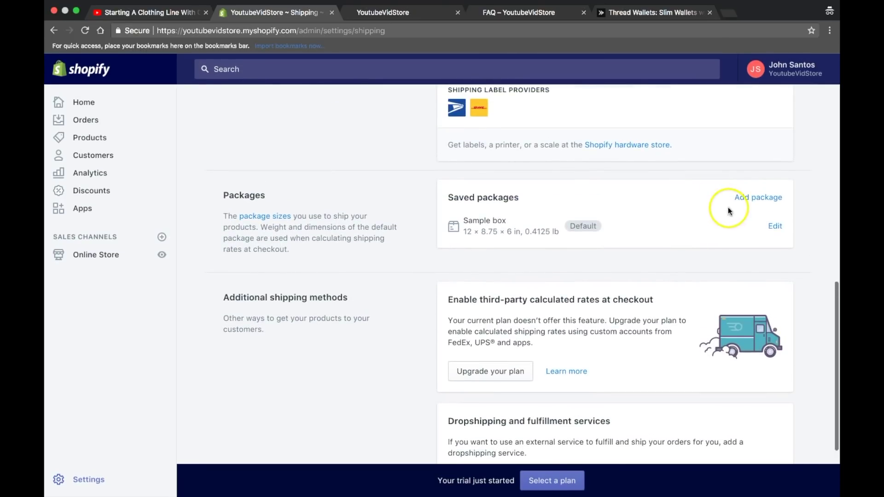
click(767, 226)
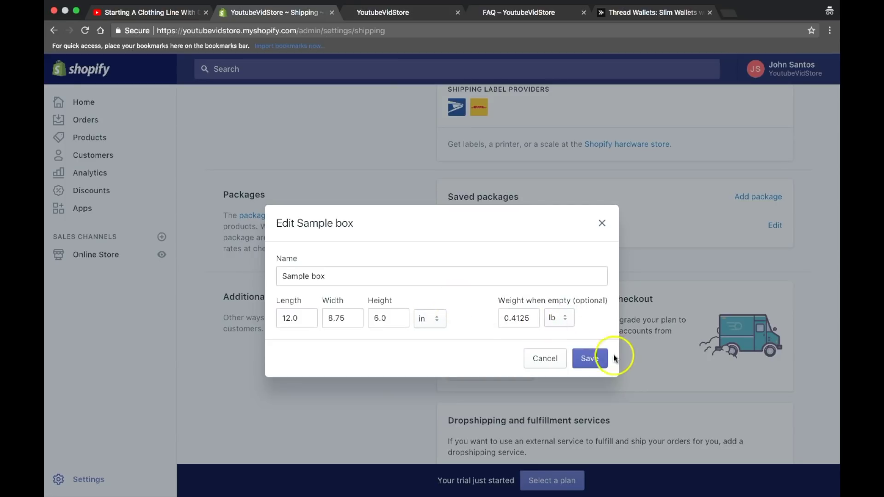
click(596, 358)
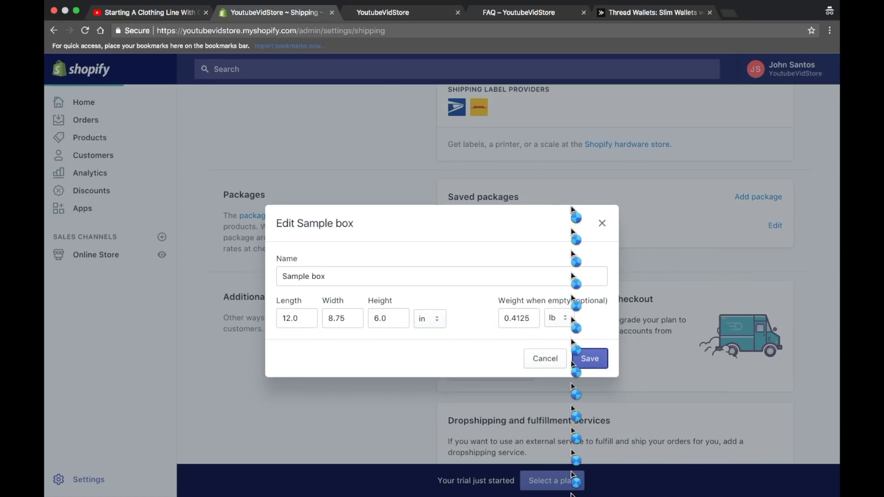
scroll(598, 222, down, 3)
scroll(598, 222, down, 8)
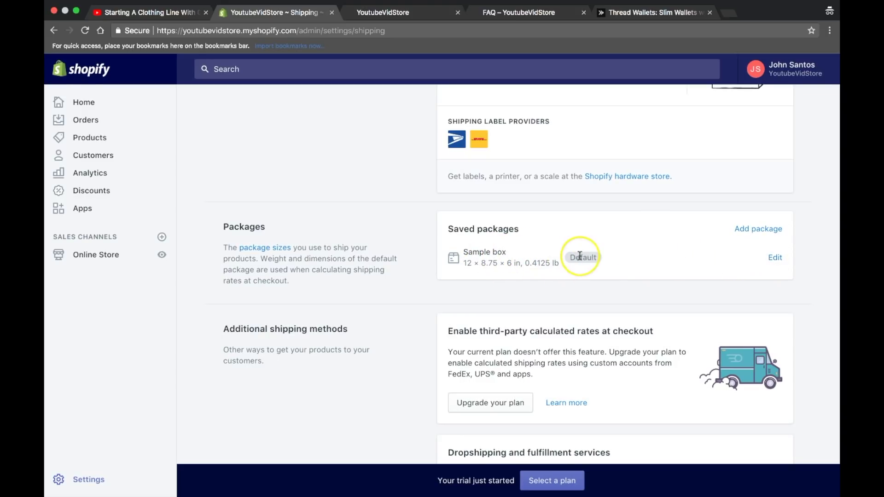
scroll(580, 256, down, 3)
scroll(579, 256, up, 3)
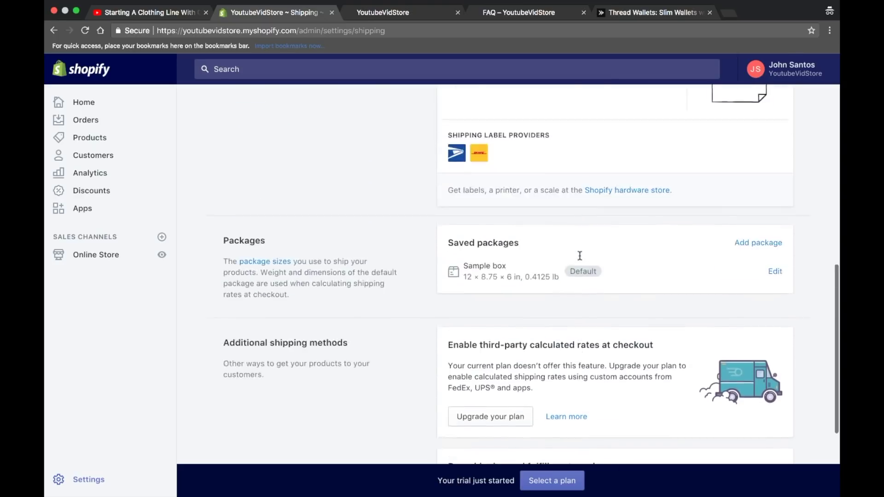
scroll(579, 255, up, 9)
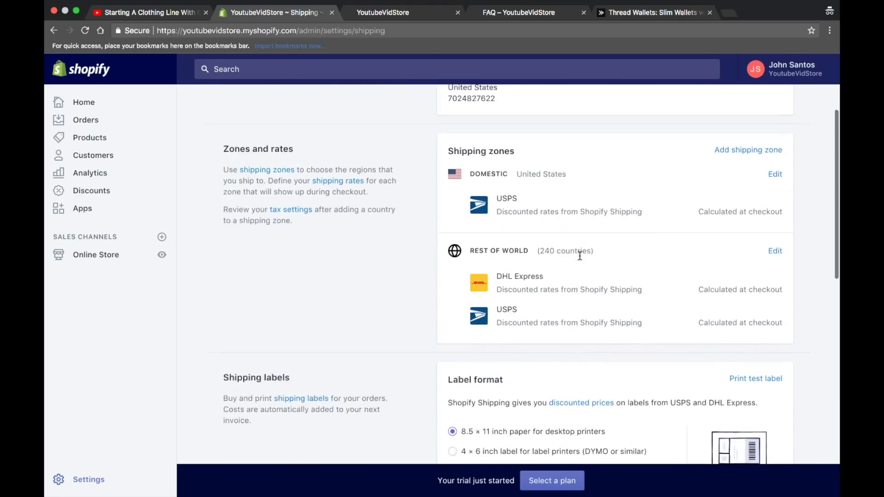
scroll(580, 256, up, 1)
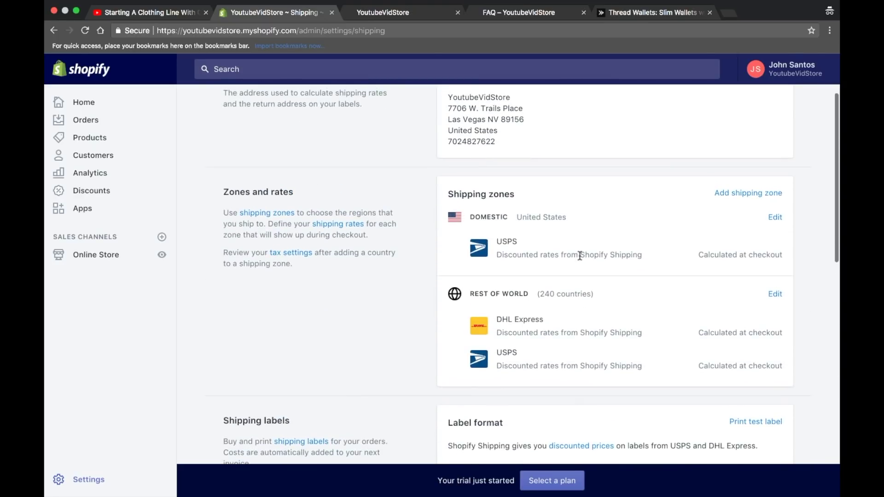
Open the Domestic shipping zone for editing and review its existing rates.
click(775, 218)
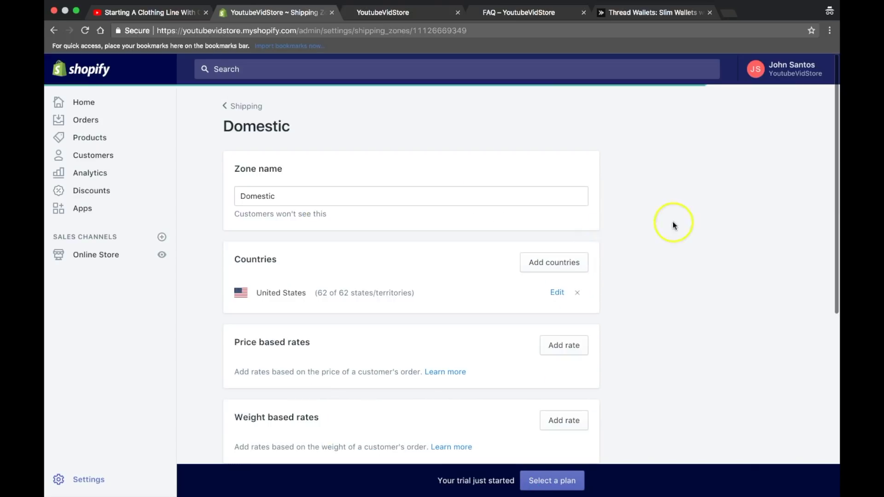
scroll(350, 218, down, 3)
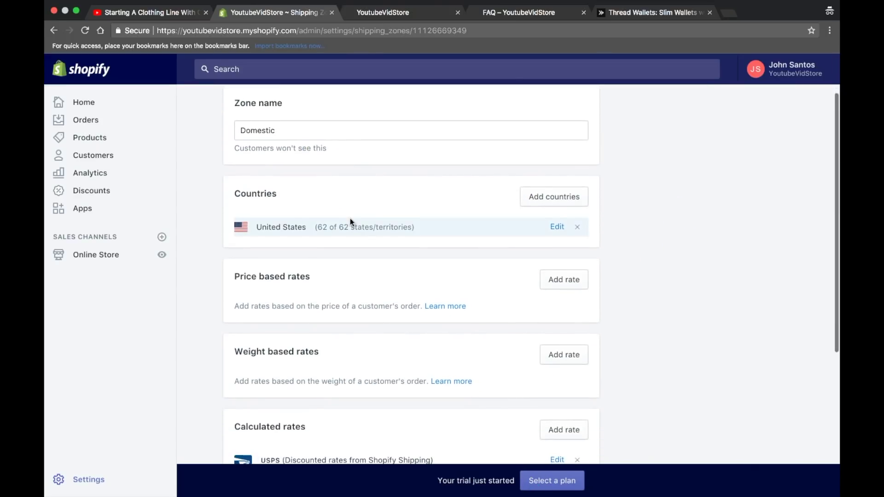
scroll(350, 220, down, 3)
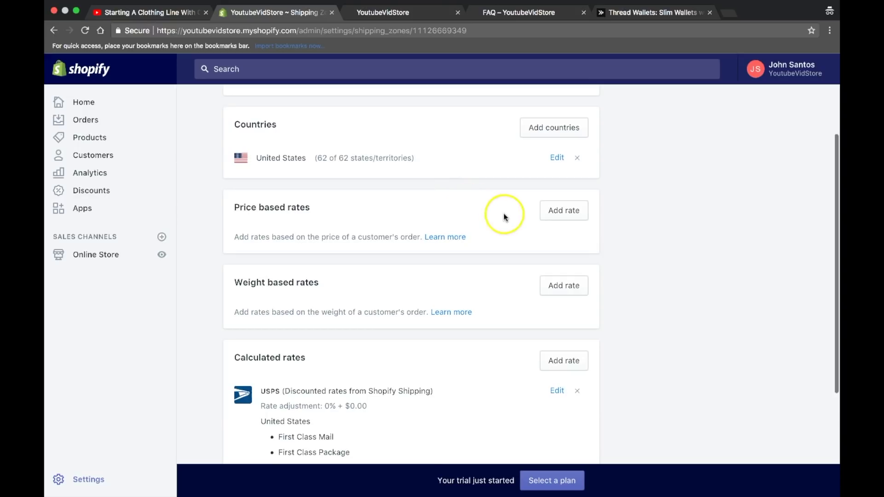
scroll(567, 215, down, 6)
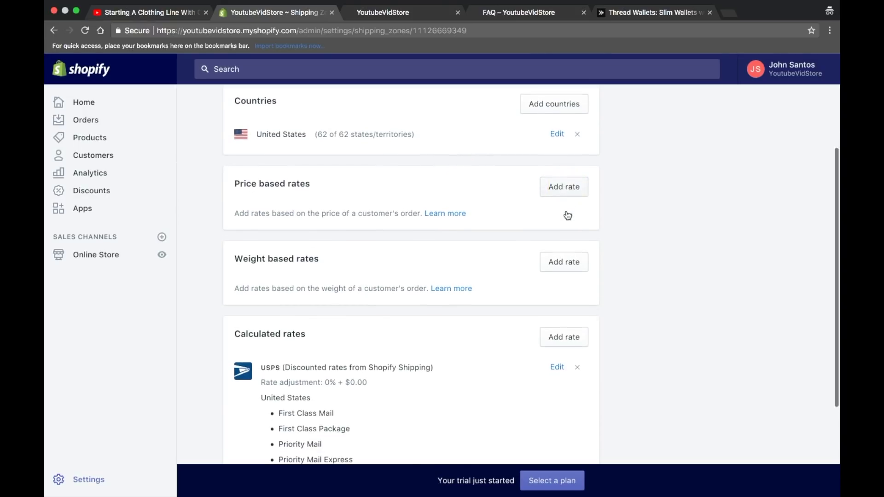
scroll(567, 215, down, 2)
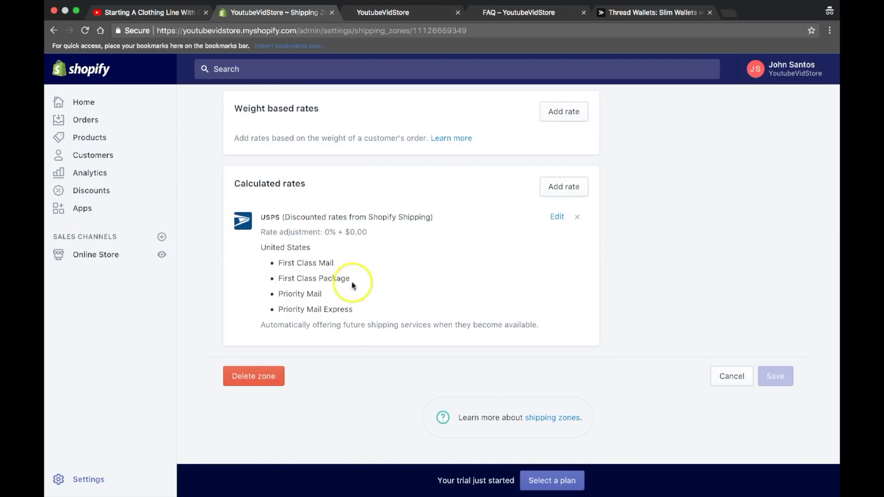
scroll(368, 253, up, 5)
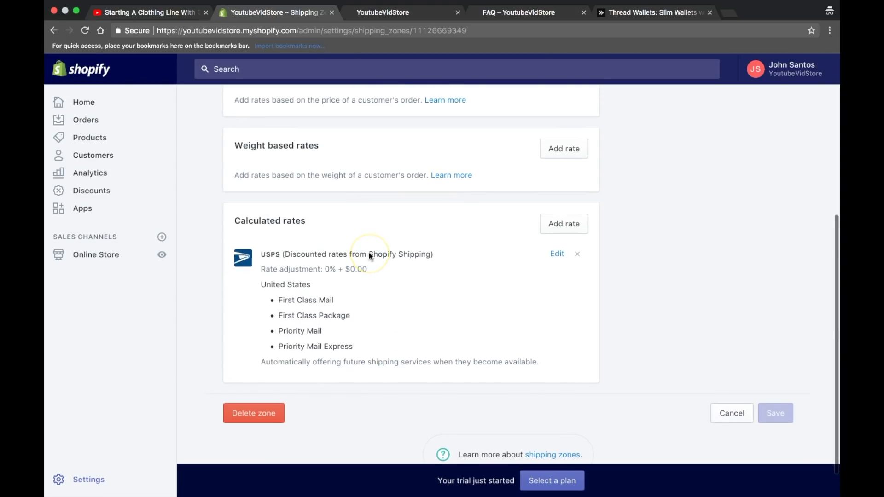
scroll(368, 255, up, 3)
Add a Standard weight-based rate for 0–2 lb orders priced at $3.00.
click(395, 326)
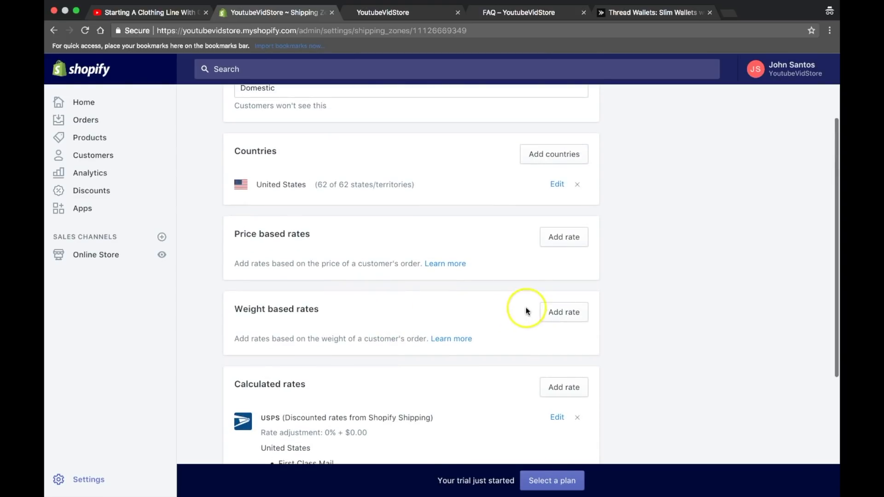
click(554, 312)
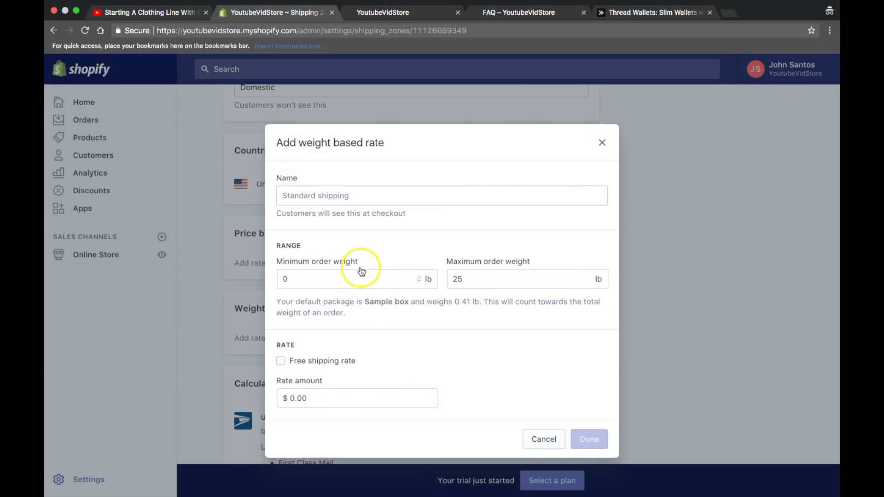
click(358, 273)
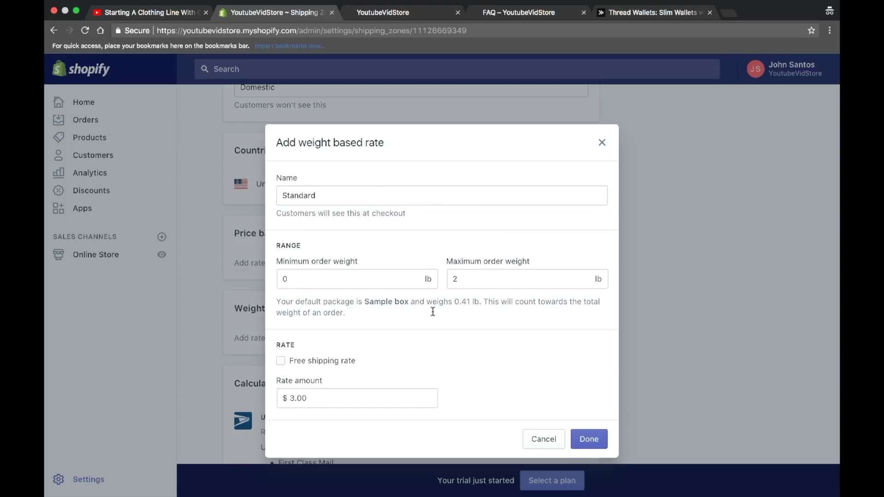
click(589, 440)
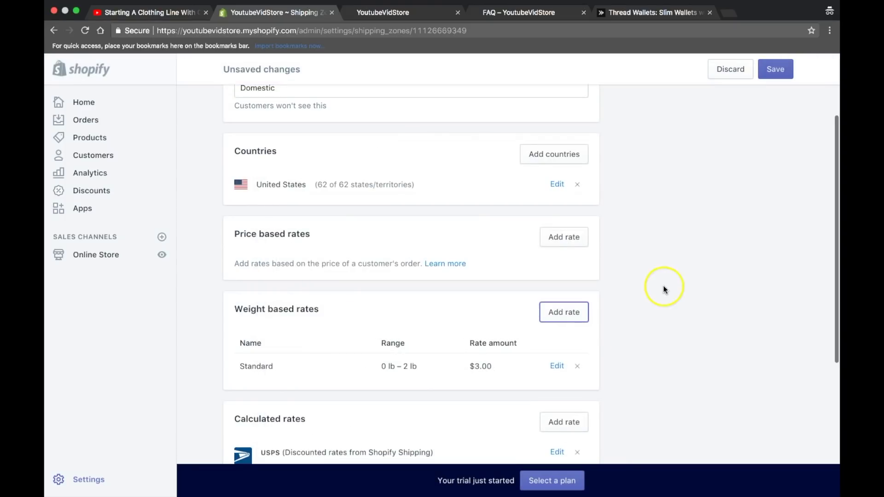
scroll(663, 289, down, 2)
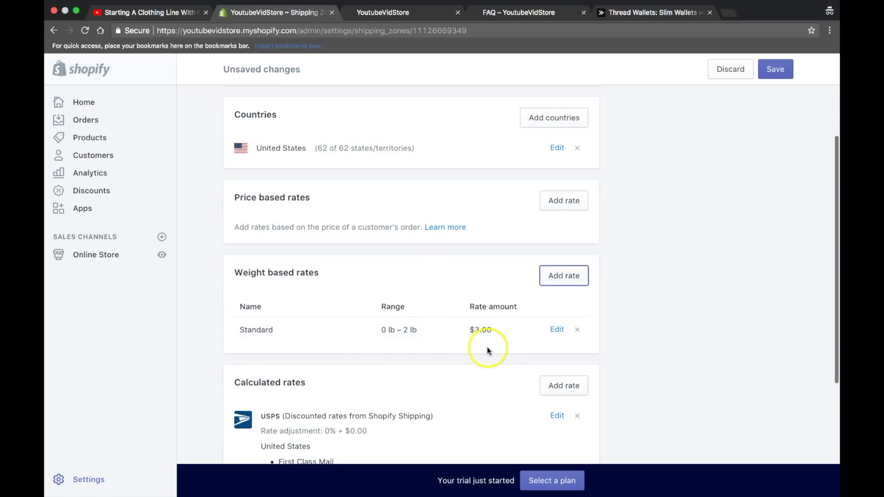
Add a Standard Ship price-based rate of $4.00 for orders from $25 to $100.
scroll(631, 322, up, 2)
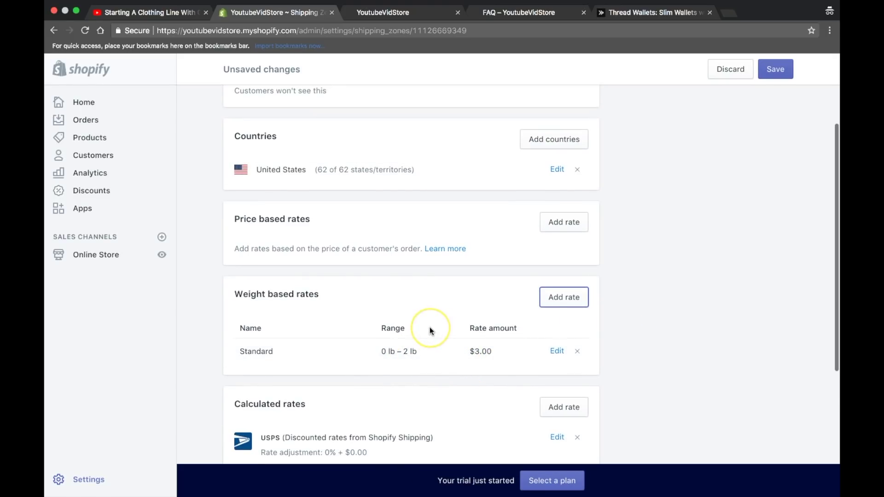
scroll(430, 327, up, 3)
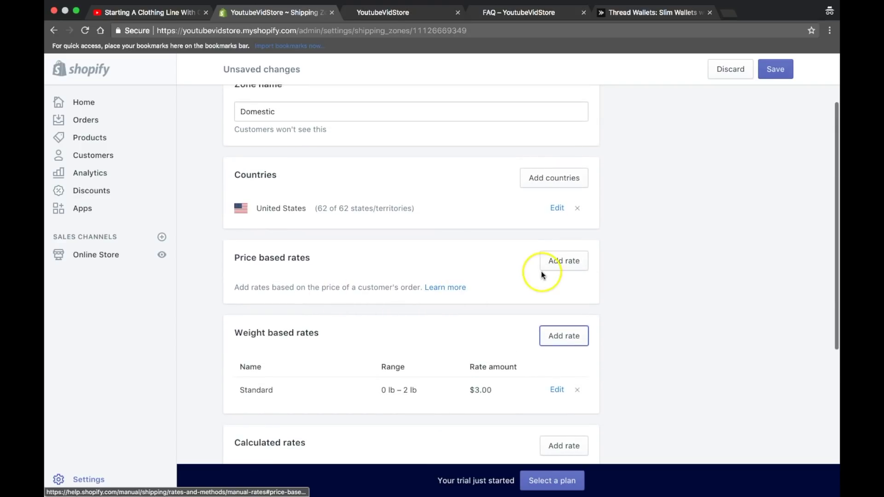
click(563, 261)
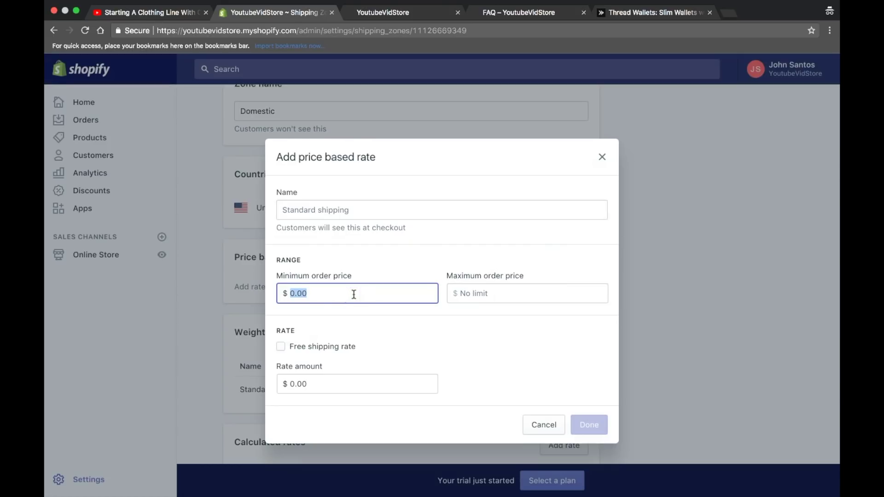
text(25)
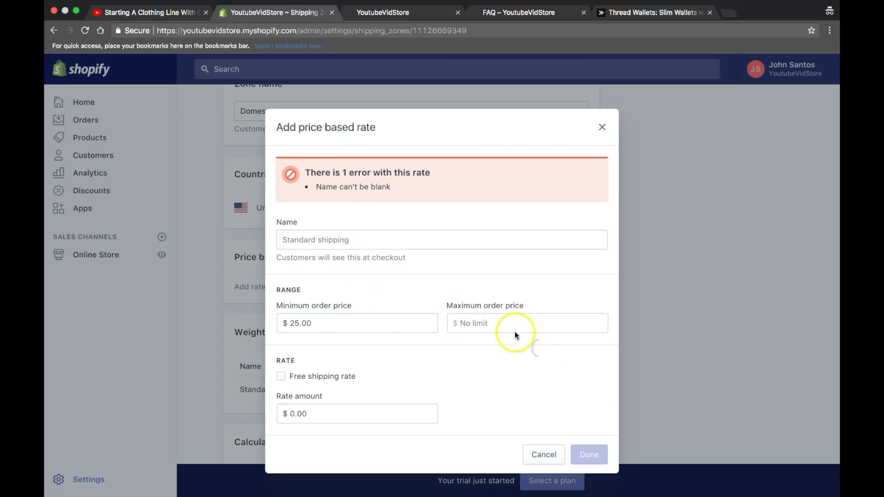
text(10)
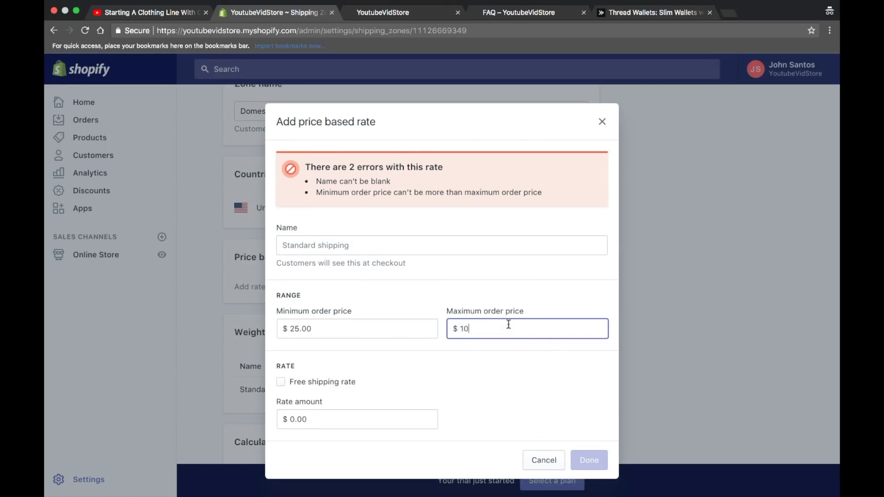
text(0)
click(339, 413)
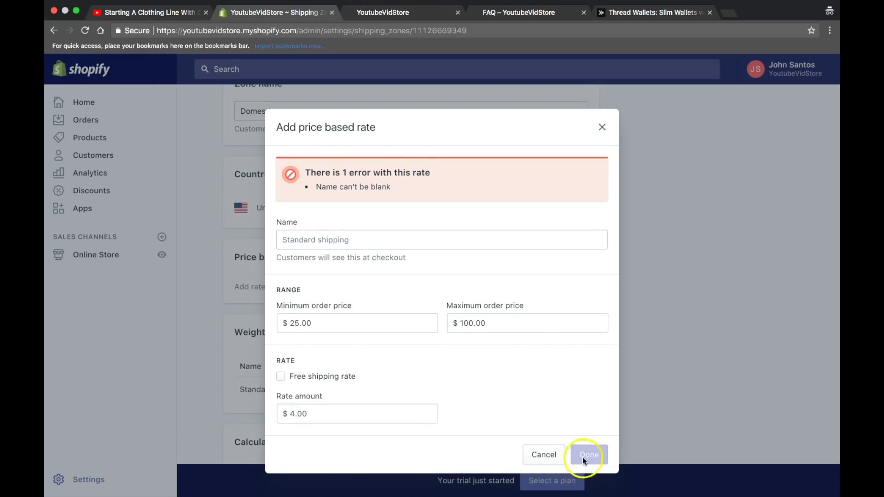
click(378, 247)
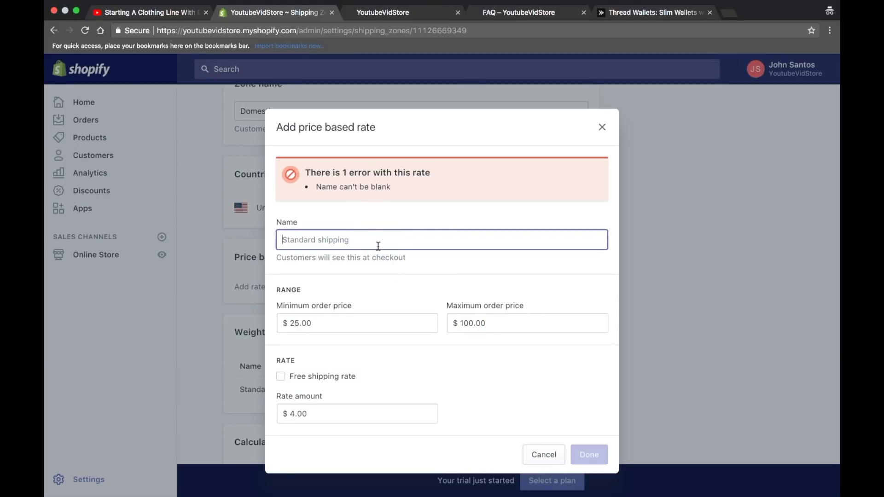
text(Standard Ship)
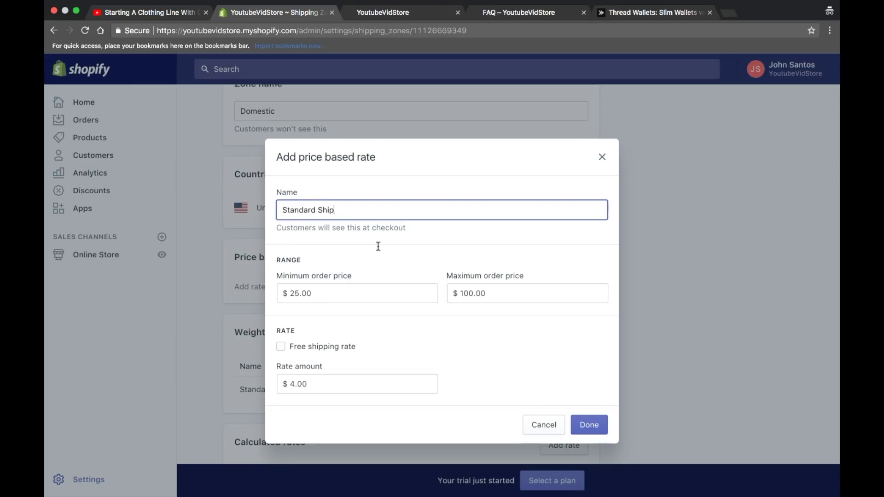
click(589, 424)
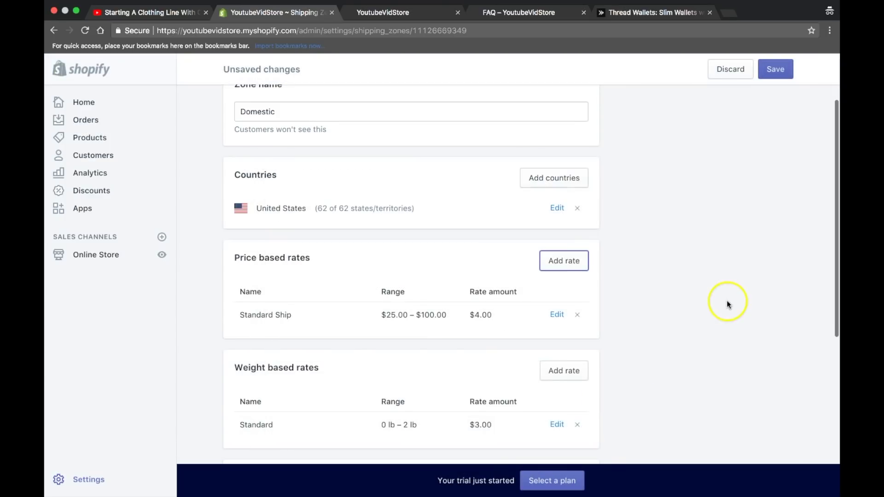
Save the Domestic zone's new rates and return to the admin home page.
scroll(571, 305, up, 2)
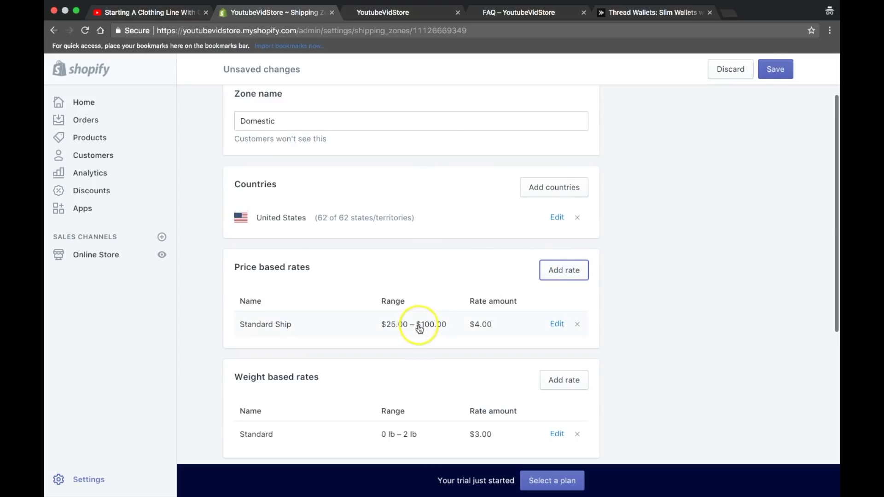
scroll(607, 324, up, 3)
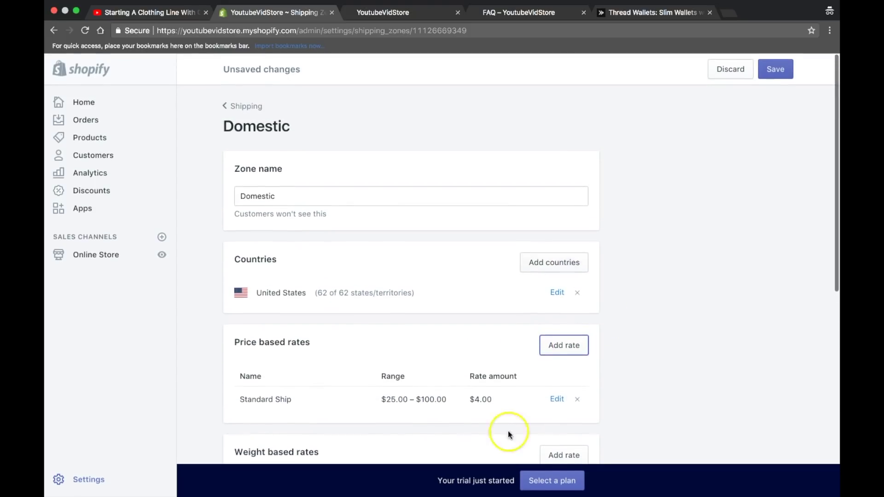
scroll(495, 470, down, 10)
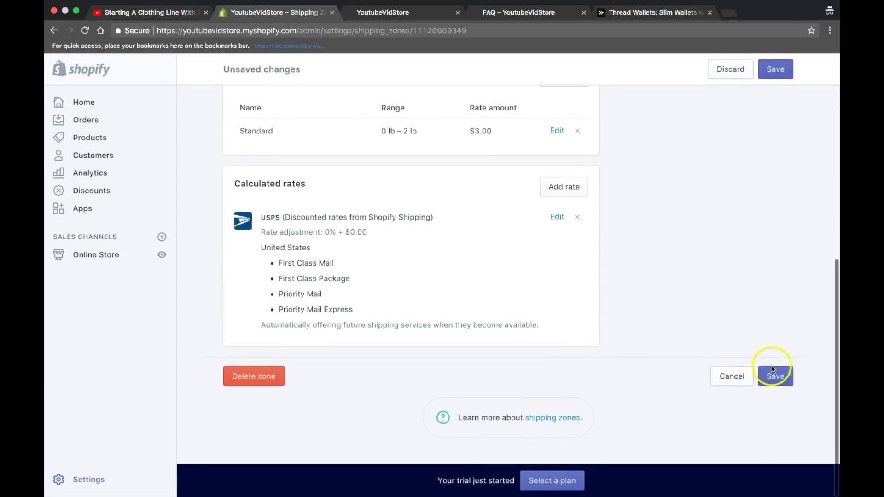
click(772, 368)
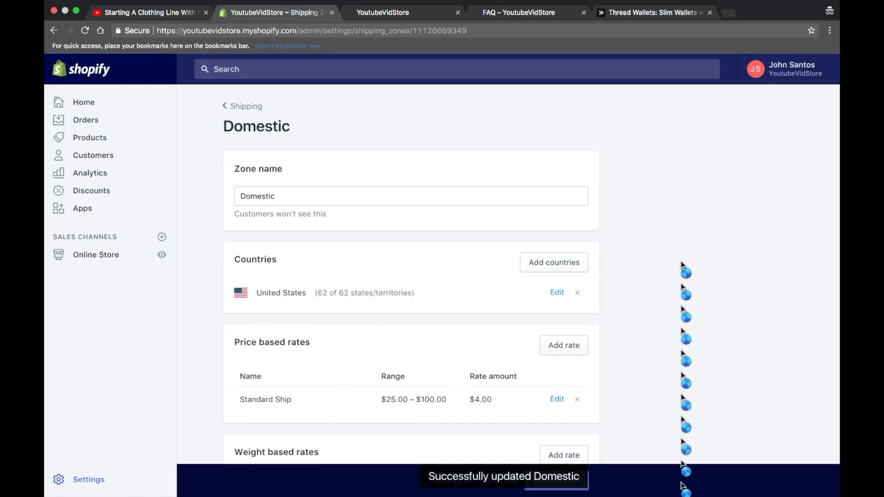
click(363, 261)
click(85, 481)
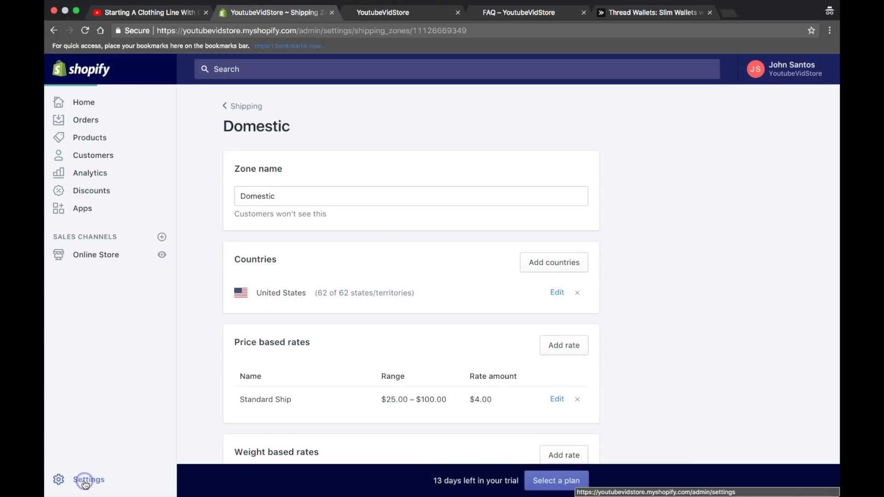
click(84, 103)
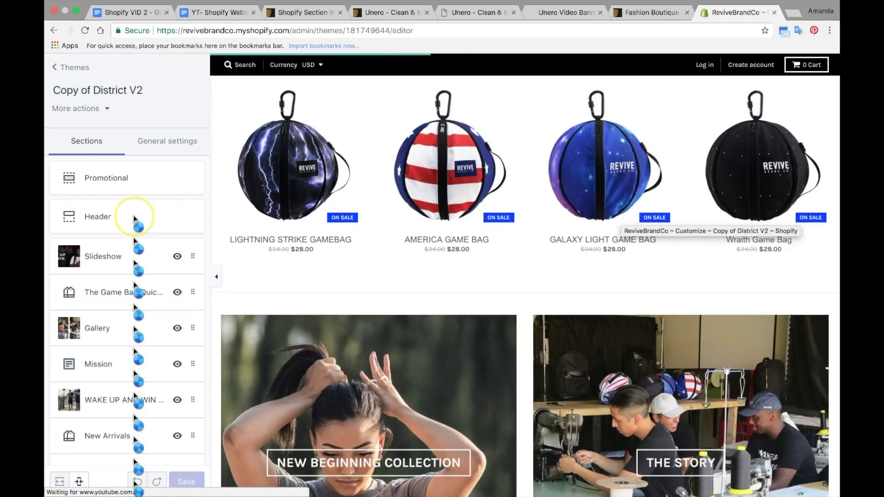
Scroll through the homepage sections in the theme editor preview.
scroll(493, 203, up, 8)
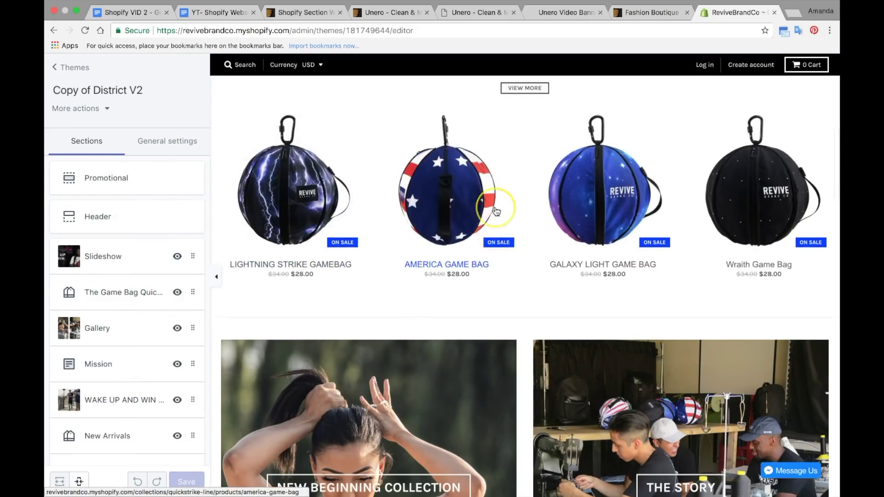
scroll(496, 211, up, 2)
scroll(496, 211, down, 2)
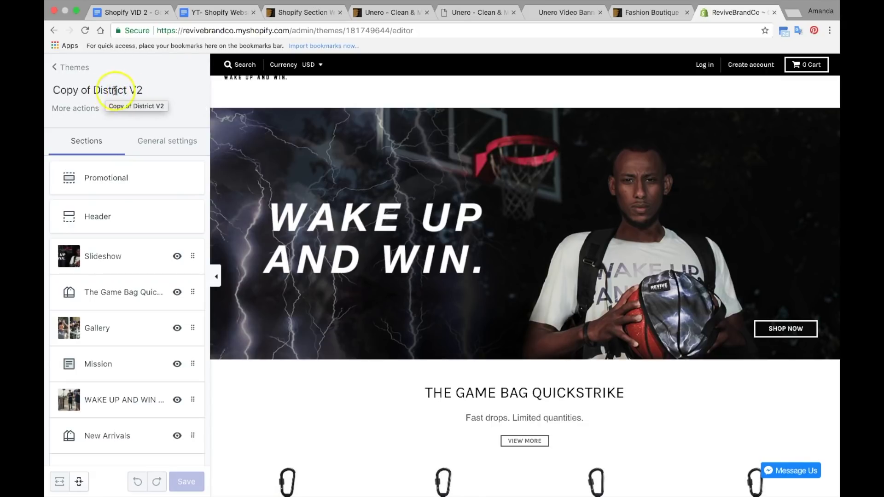
scroll(409, 180, down, 5)
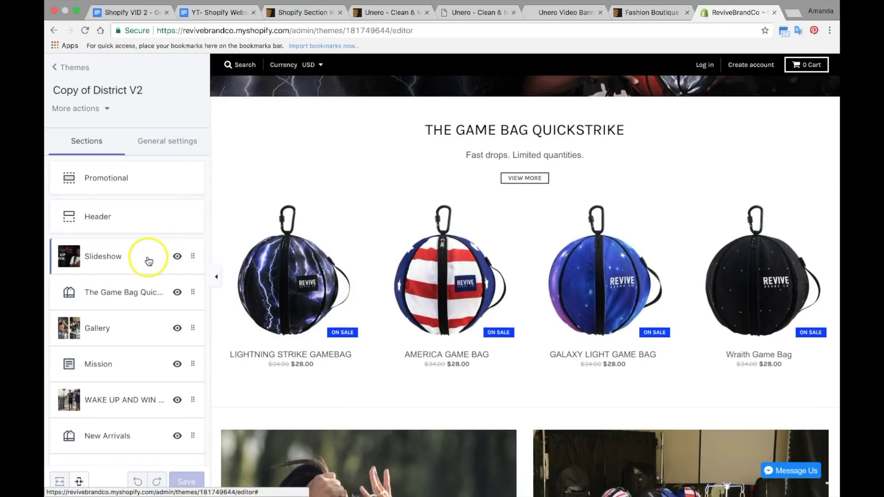
scroll(149, 261, down, 4)
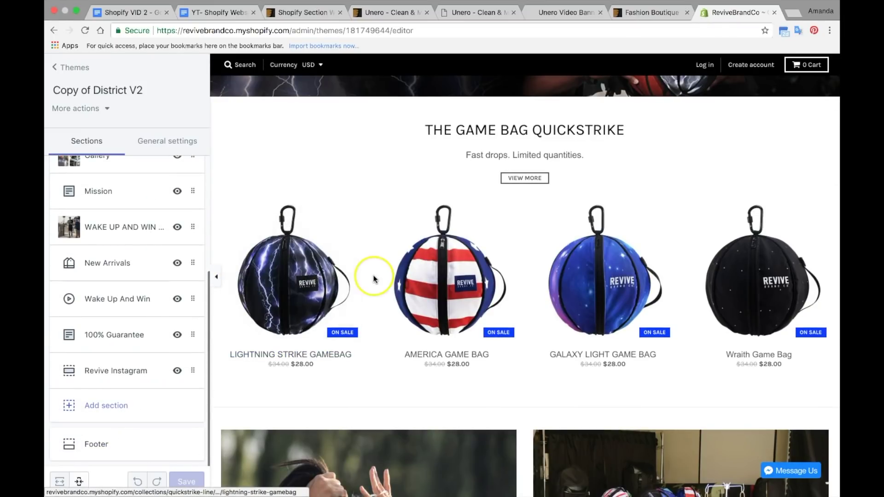
scroll(372, 275, down, 7)
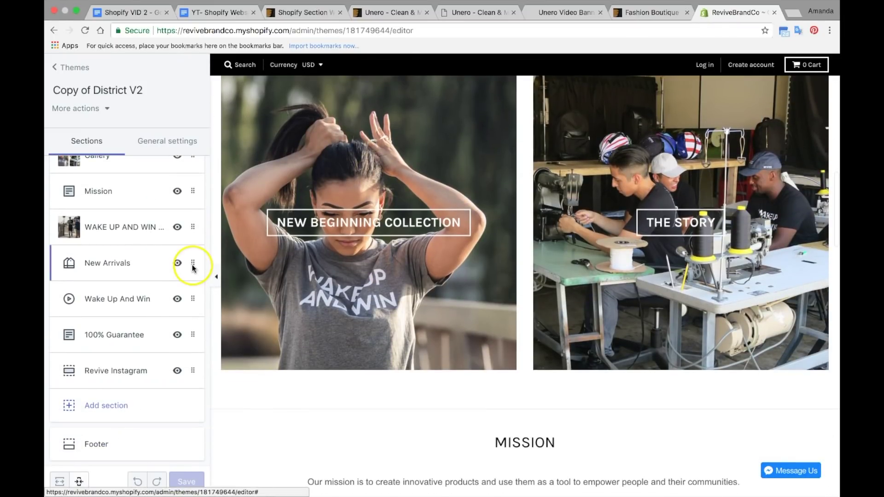
scroll(412, 339, down, 13)
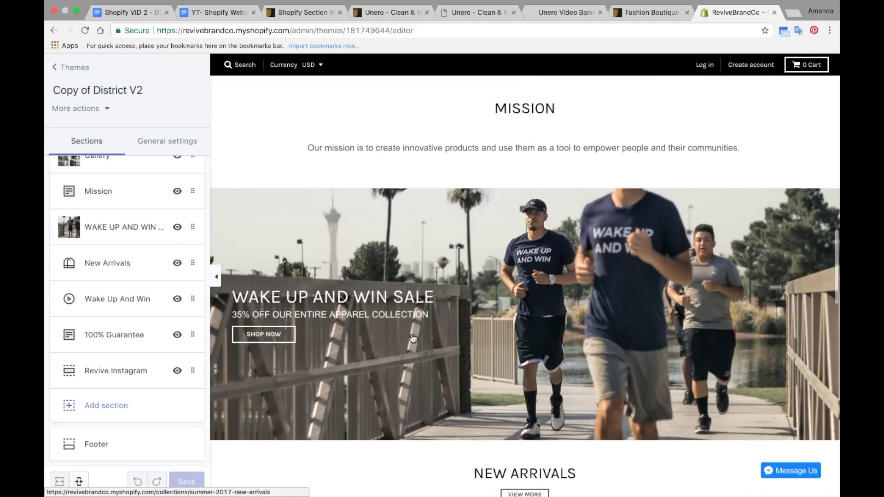
scroll(413, 339, down, 6)
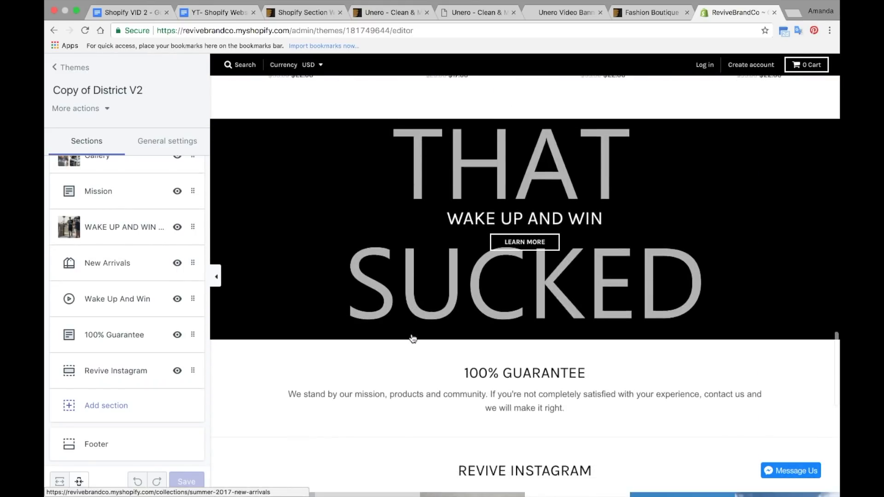
scroll(411, 336, up, 1)
Inspect a homepage section, then switch the preview to the mobile layout.
click(419, 291)
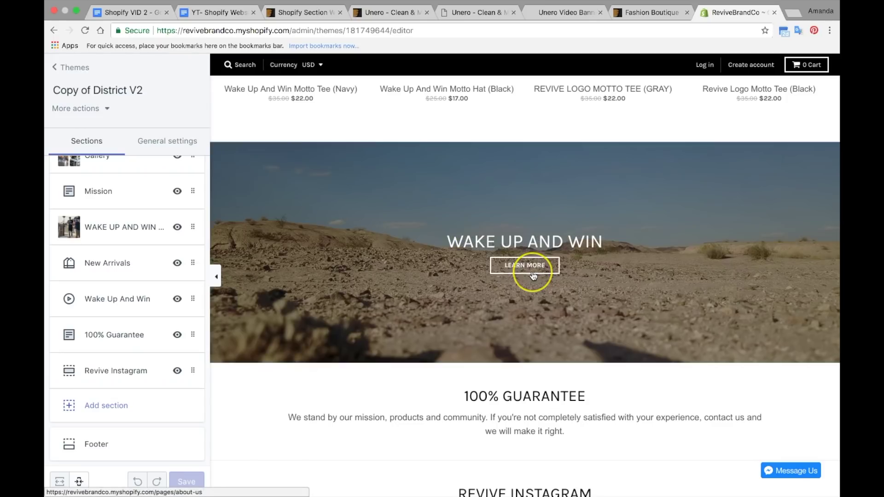
scroll(533, 275, down, 3)
scroll(533, 275, up, 2)
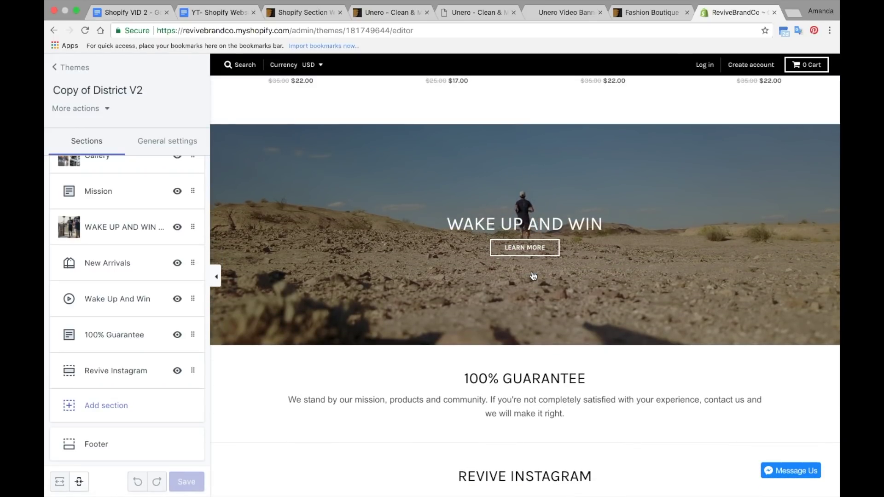
click(79, 482)
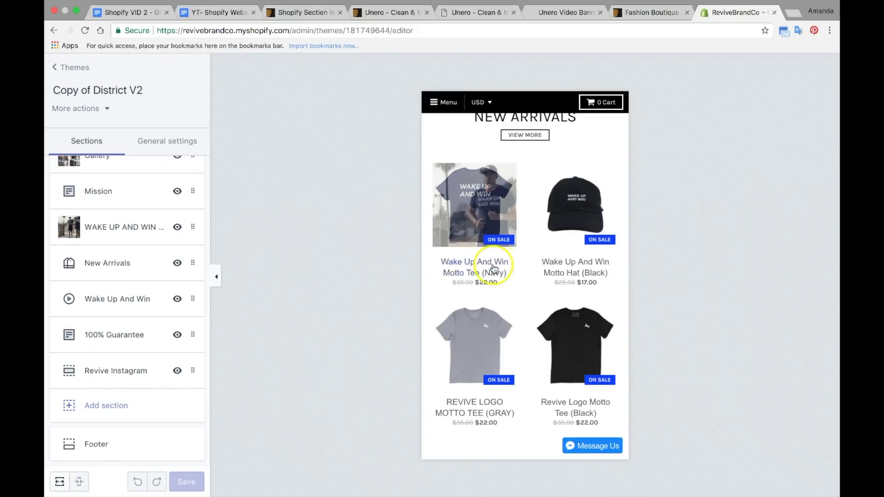
scroll(502, 268, up, 15)
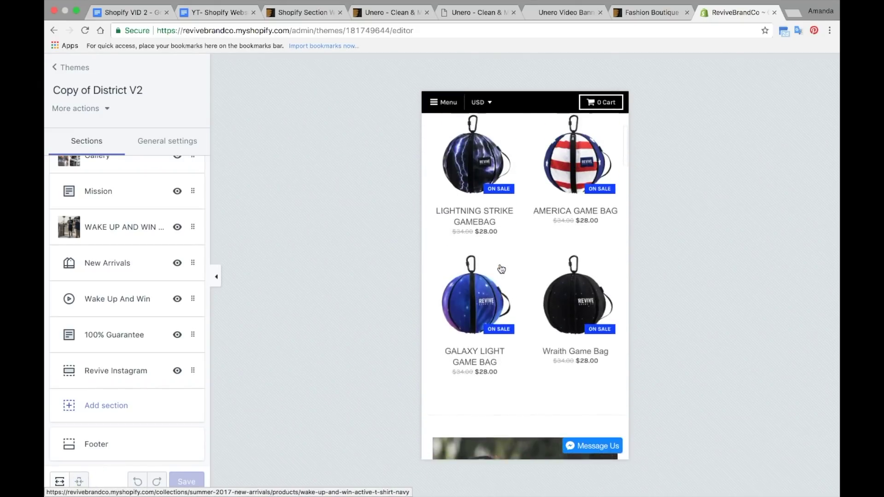
scroll(502, 268, up, 3)
scroll(521, 197, down, 20)
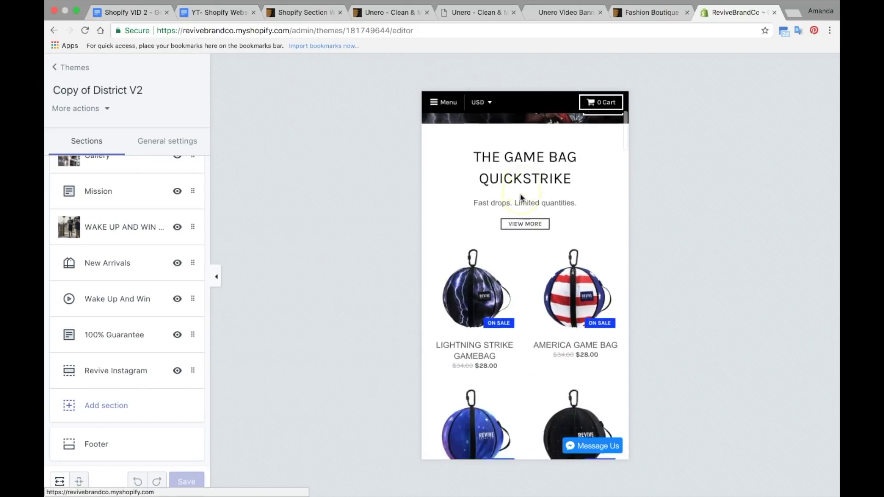
scroll(521, 197, down, 20)
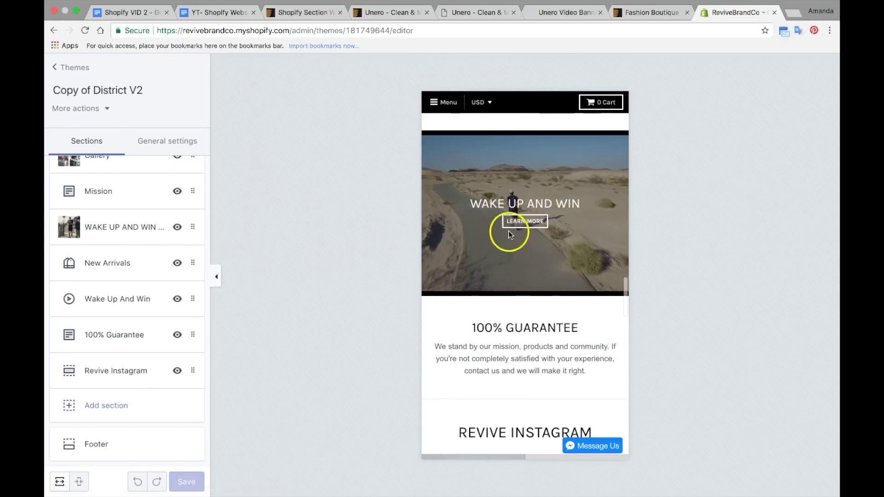
scroll(545, 234, down, 5)
scroll(545, 232, up, 5)
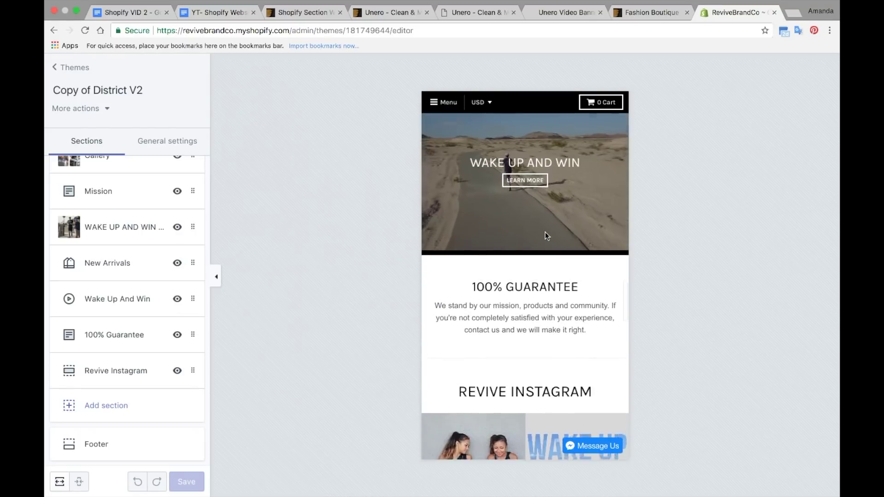
click(516, 251)
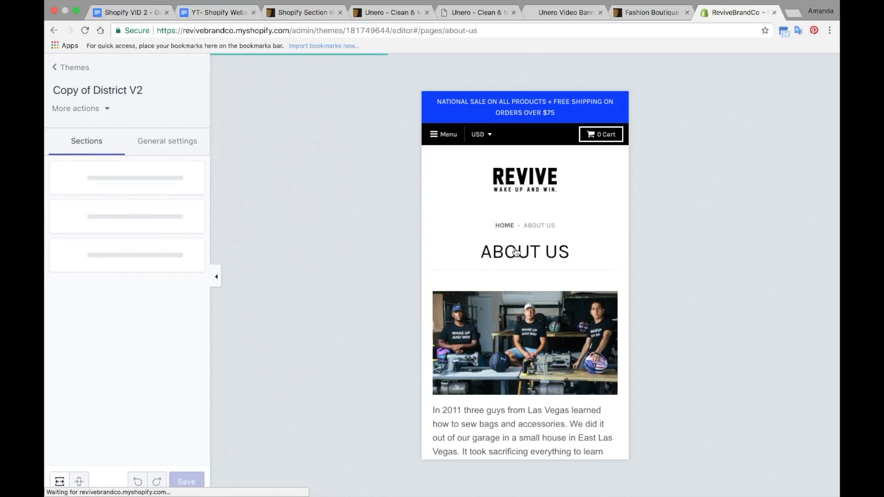
scroll(564, 154, down, 3)
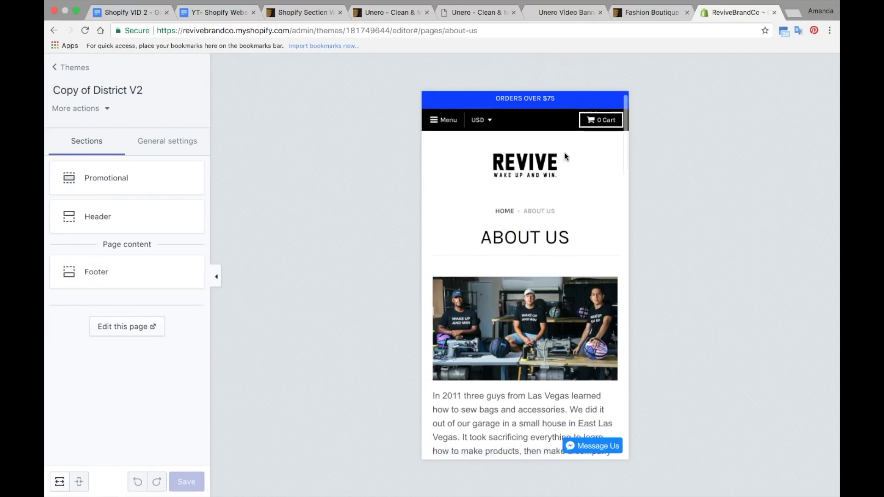
scroll(564, 154, down, 10)
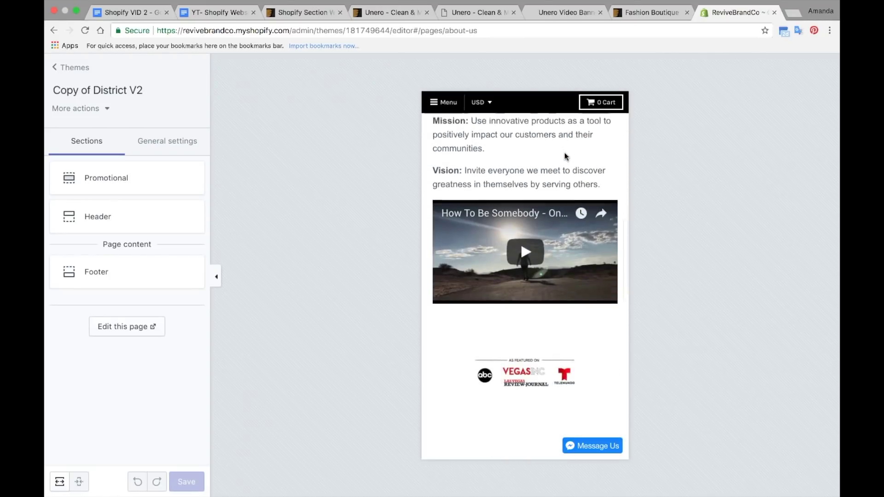
scroll(566, 156, down, 10)
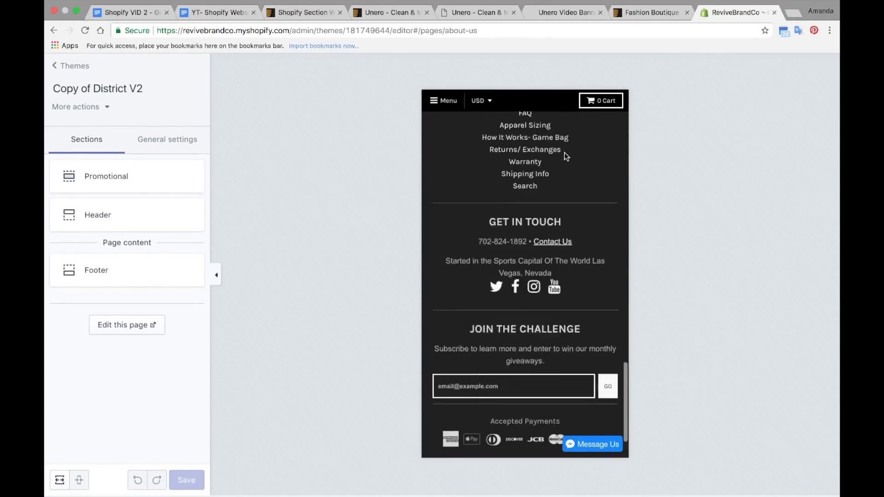
scroll(565, 155, up, 15)
scroll(564, 153, up, 5)
click(530, 172)
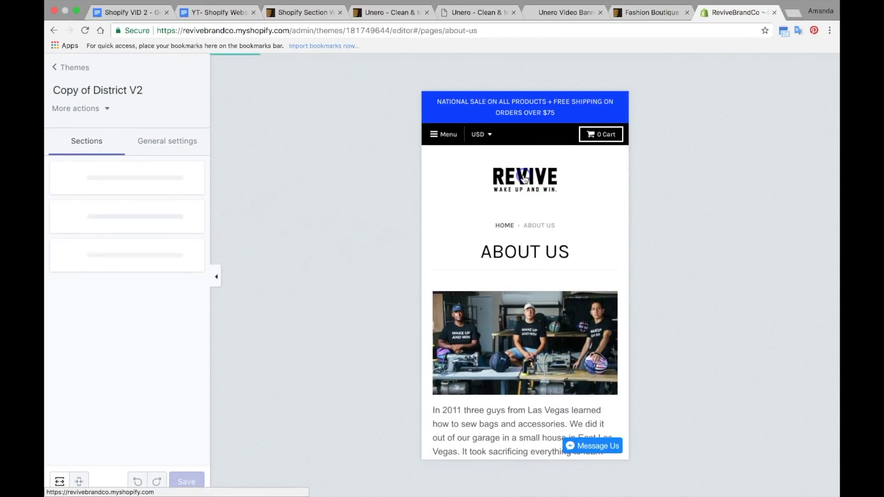
Switch the theme preview back to desktop layout and scroll through the upper homepage sections.
click(60, 481)
scroll(534, 205, down, 3)
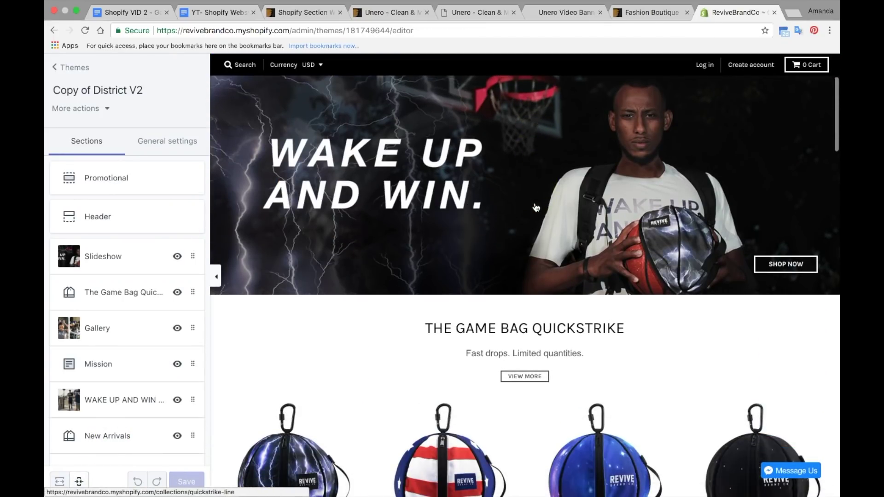
scroll(452, 262, down, 5)
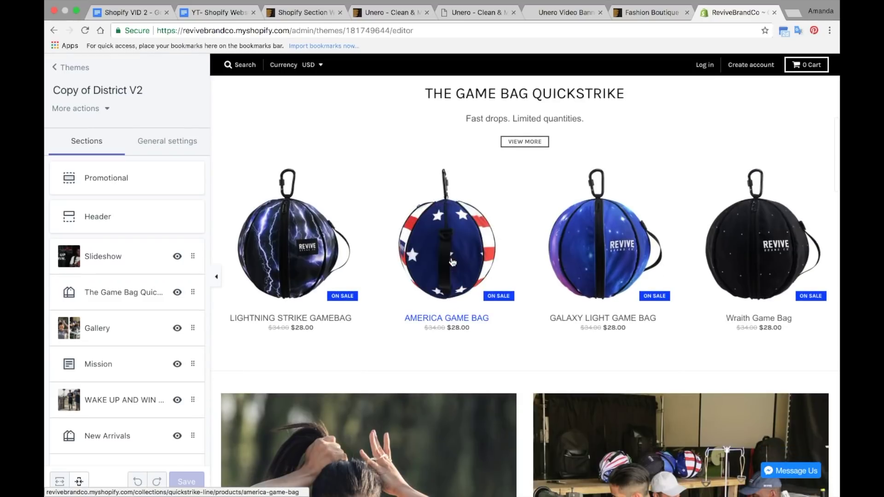
click(149, 288)
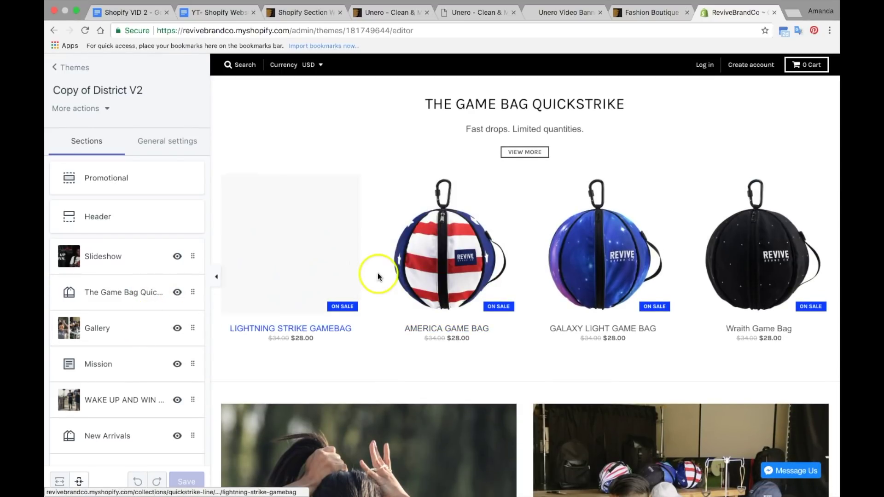
scroll(379, 272, down, 2)
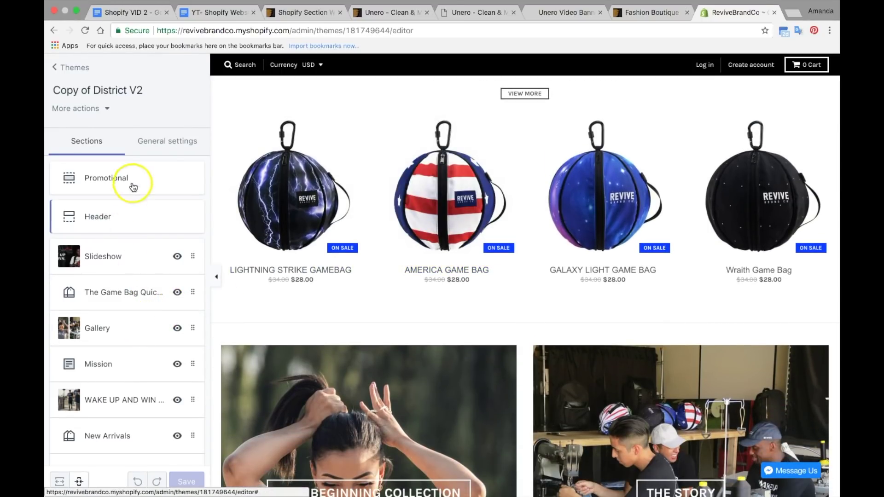
scroll(133, 186, down, 4)
scroll(133, 186, up, 1)
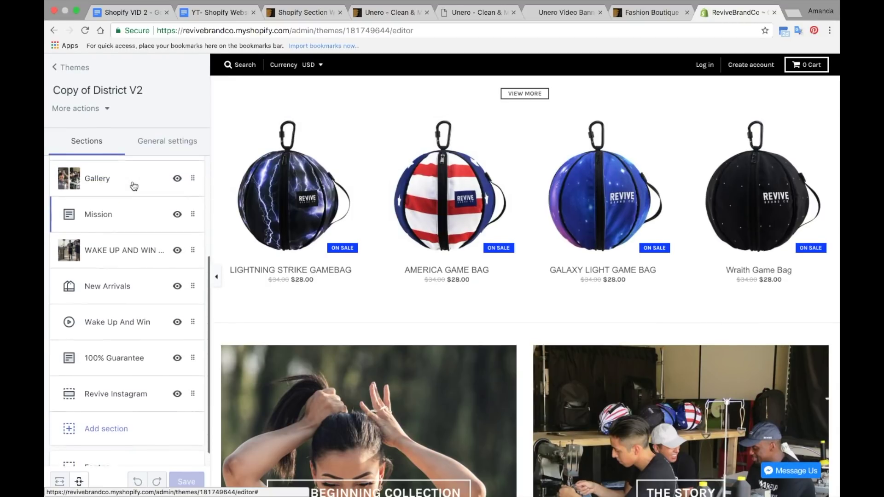
scroll(133, 186, down, 1)
Scroll the preview down to the Revive Instagram grid and the store footer.
click(553, 240)
scroll(554, 239, down, 20)
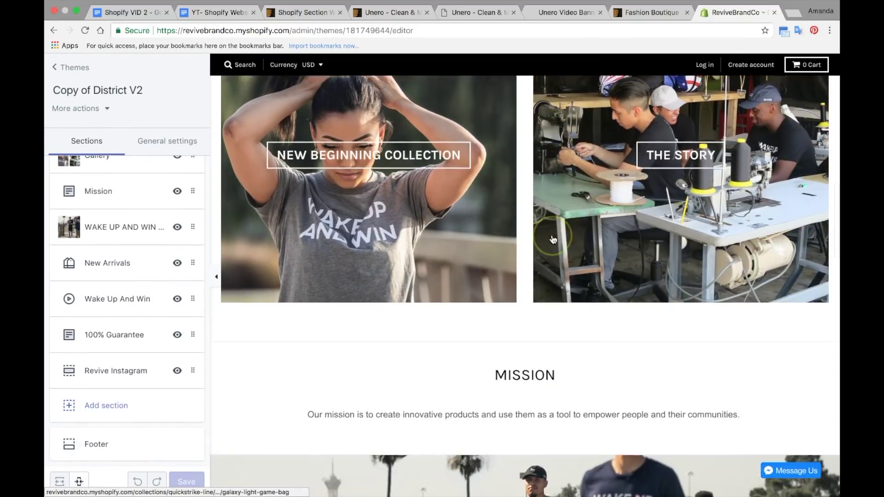
scroll(553, 239, down, 5)
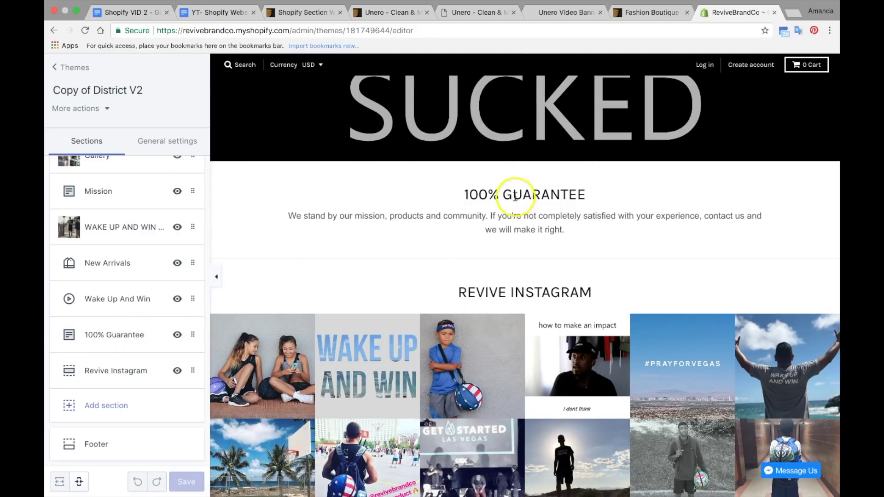
scroll(480, 206, down, 1)
scroll(514, 197, down, 4)
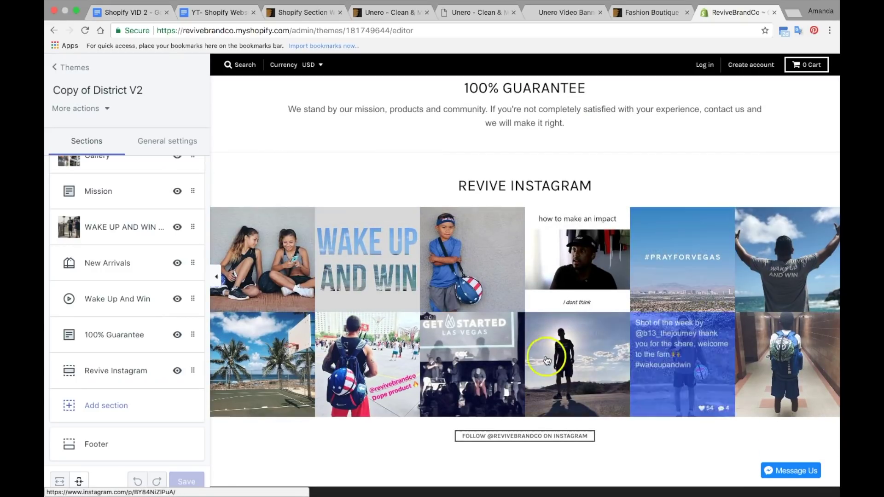
scroll(267, 350, down, 4)
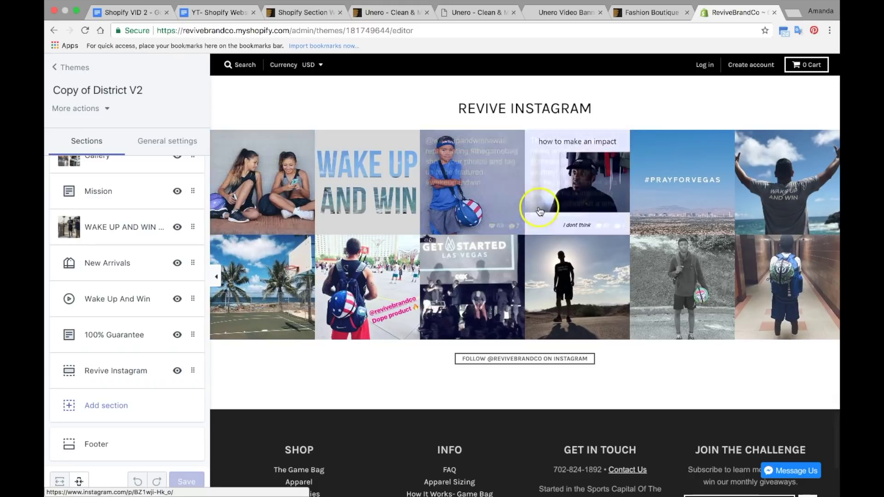
scroll(431, 312, down, 3)
scroll(432, 311, down, 1)
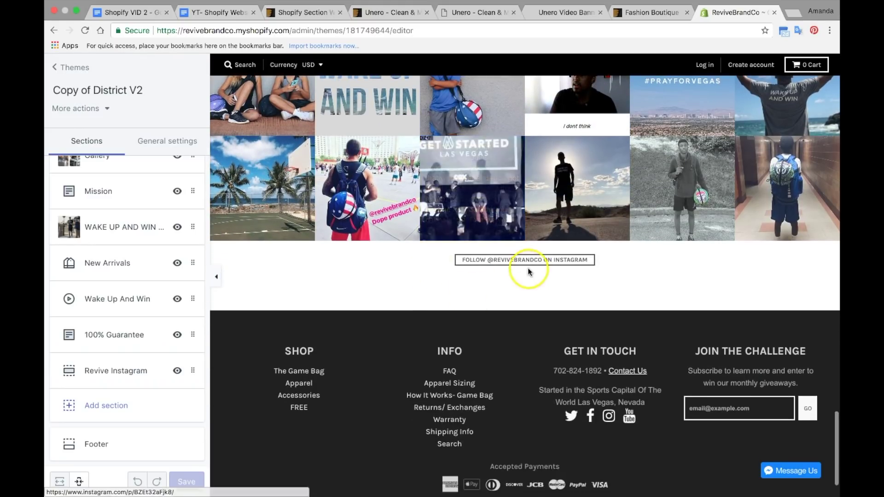
scroll(405, 316, down, 3)
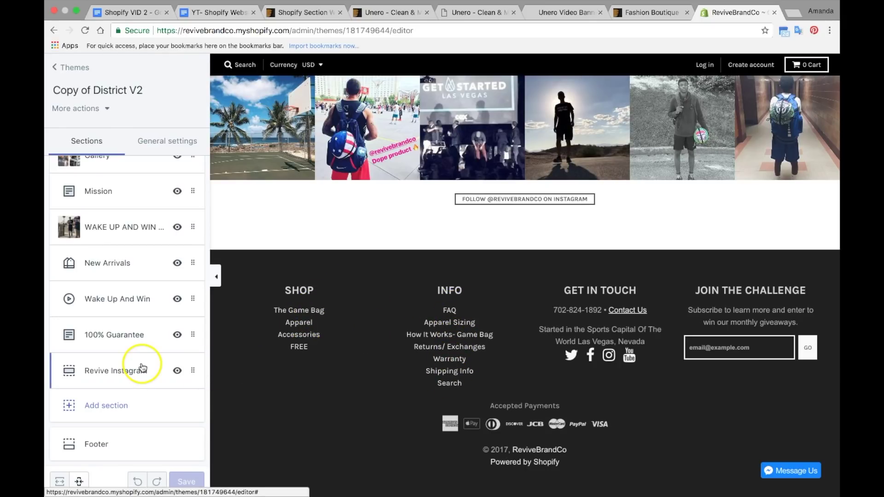
Open the Footer section and expand its SHOP and INFO blocks to review their settings.
click(120, 436)
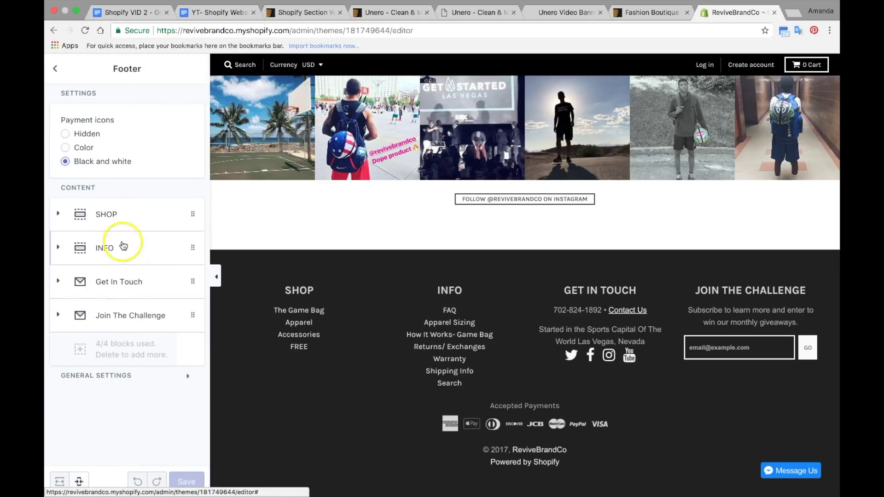
click(115, 214)
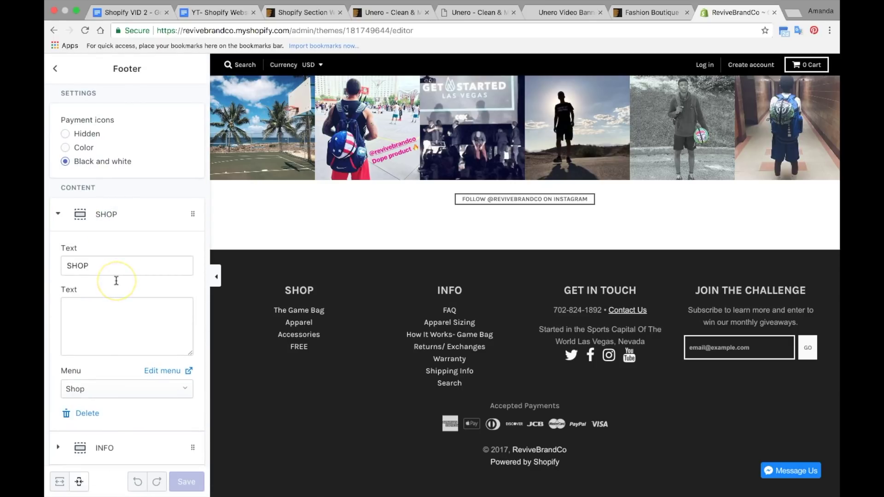
scroll(115, 281, down, 5)
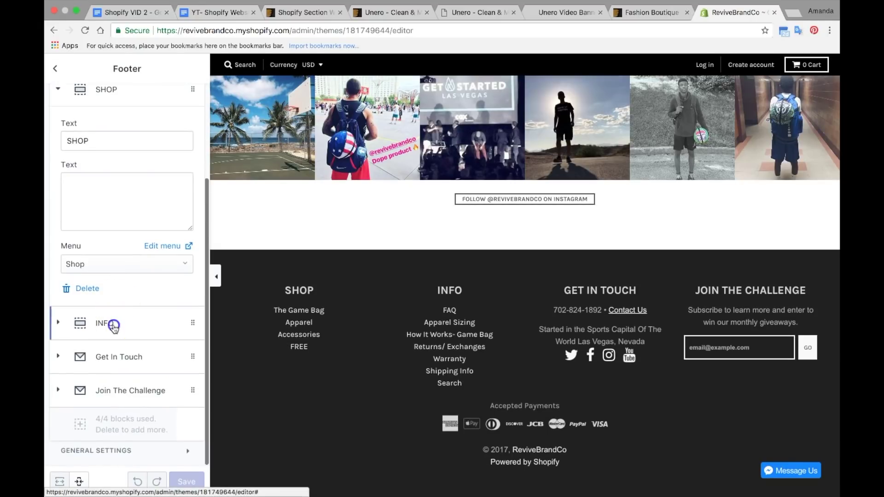
click(113, 325)
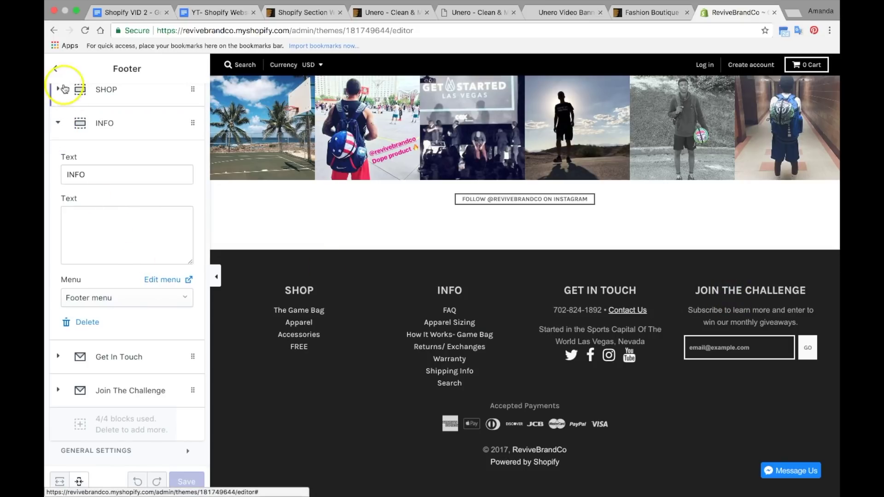
Go back from the Footer editor to the homepage sections list.
click(55, 68)
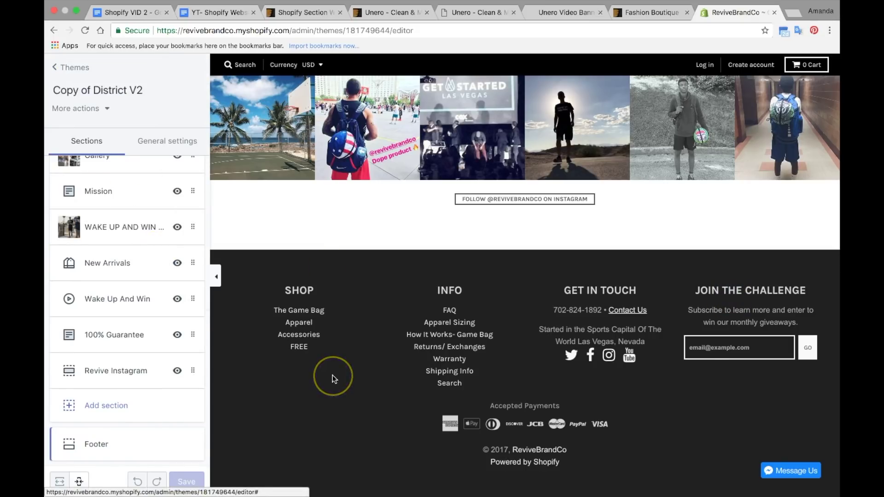
scroll(334, 378, up, 2)
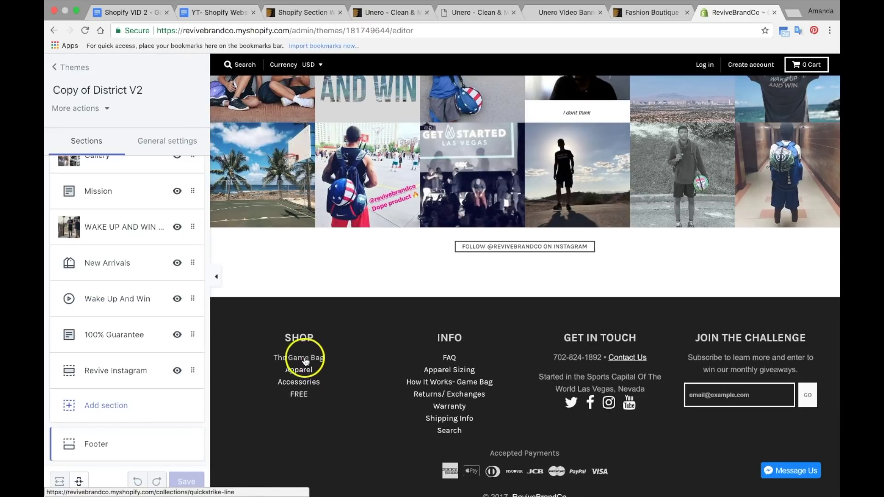
scroll(135, 339, up, 5)
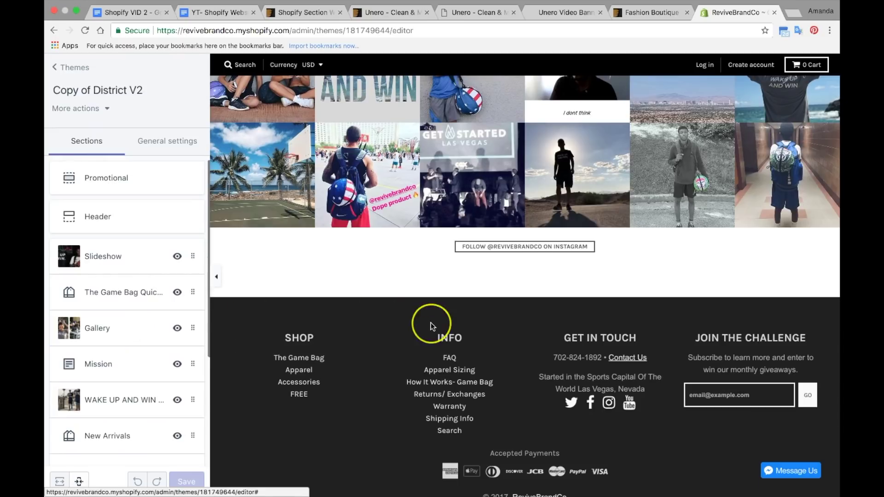
scroll(334, 282, up, 10)
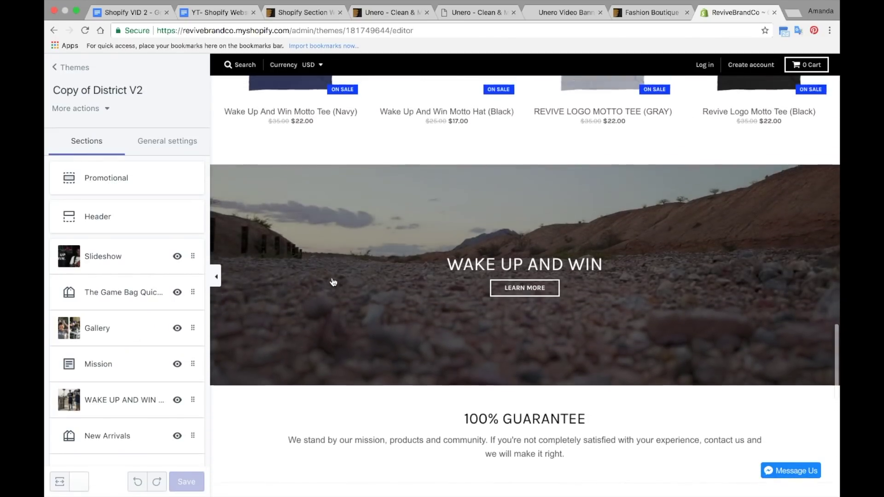
Drag the WAKE UP AND WIN section to sit right below The Game Bag Quickstrike.
click(92, 399)
drag(92, 400, 147, 331)
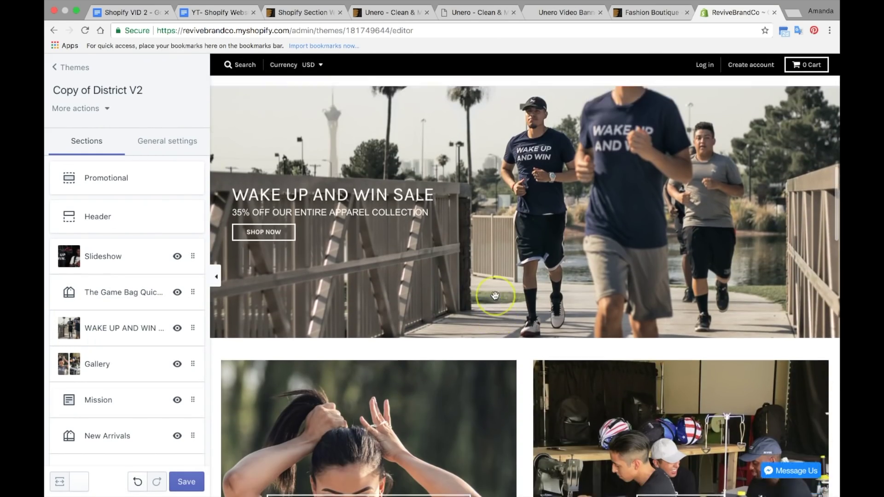
scroll(495, 296, down, 4)
scroll(495, 295, down, 4)
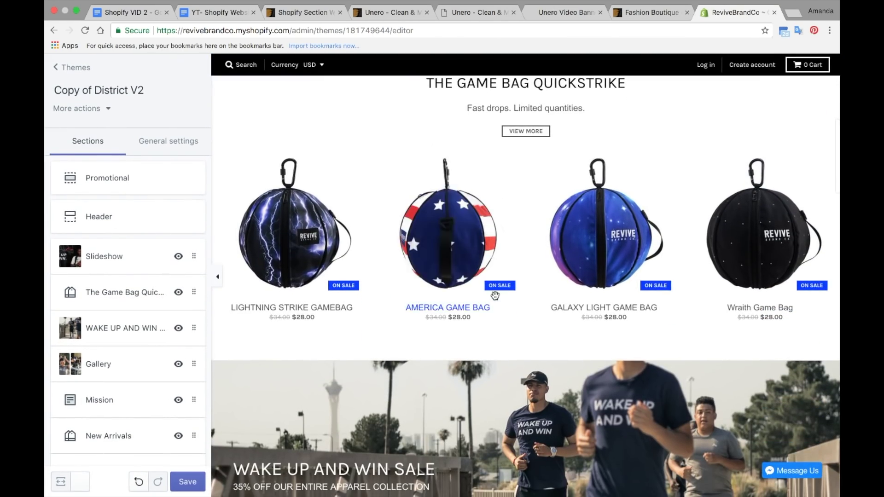
click(336, 263)
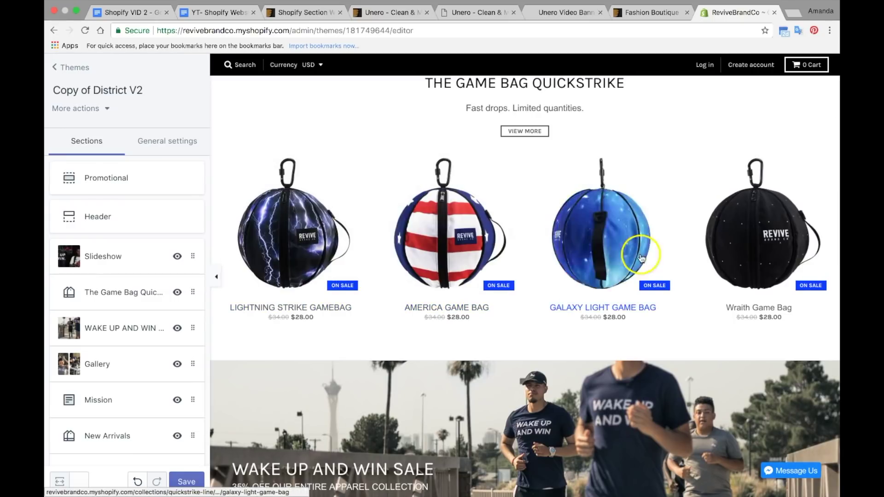
scroll(663, 253, down, 5)
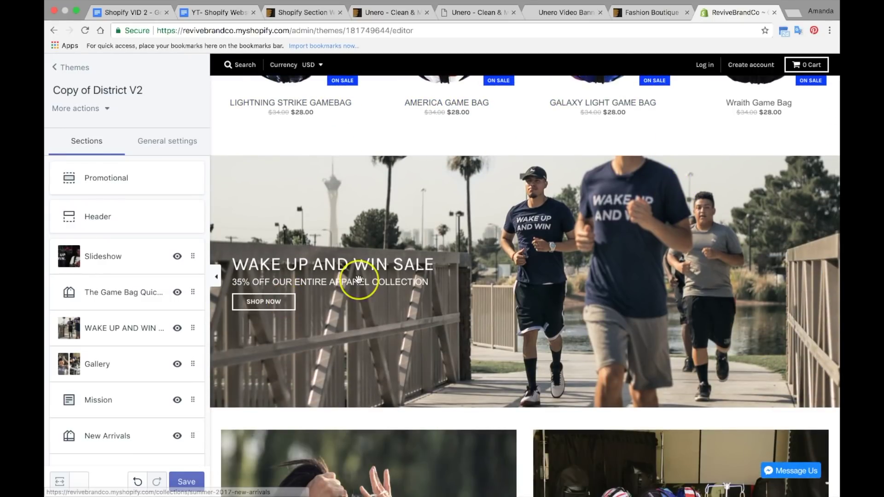
scroll(358, 279, down, 5)
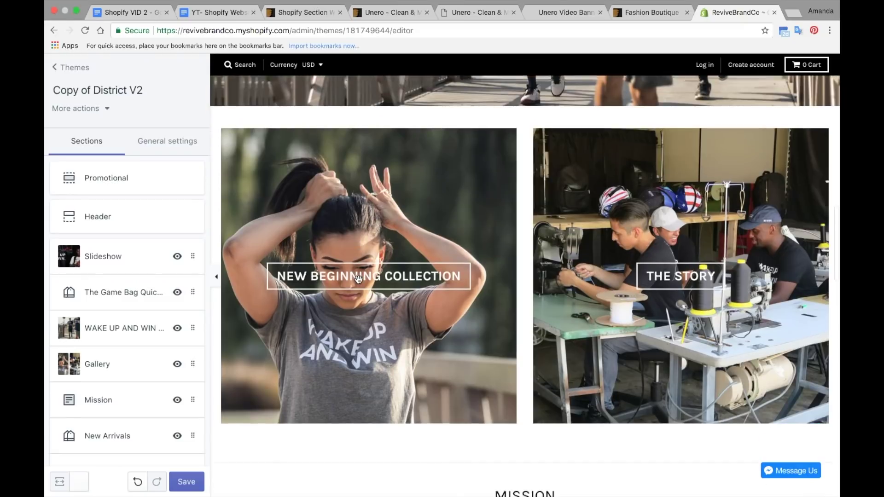
scroll(359, 279, down, 12)
scroll(358, 280, up, 6)
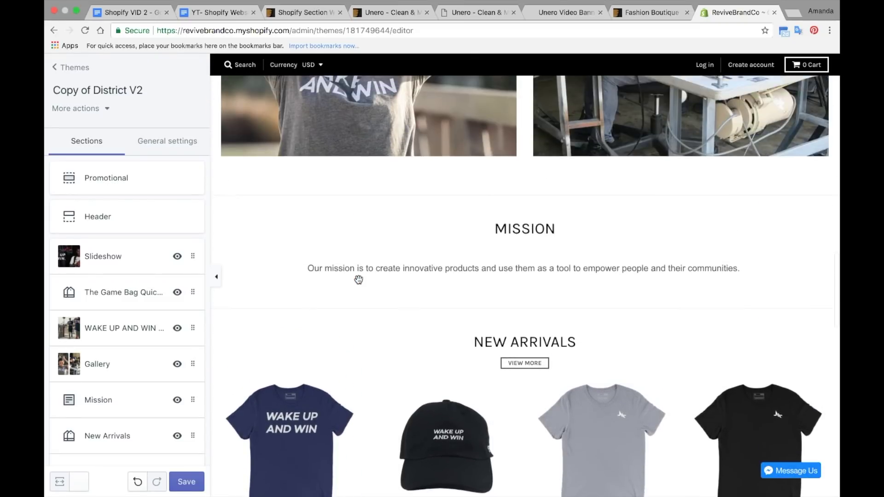
scroll(358, 280, down, 2)
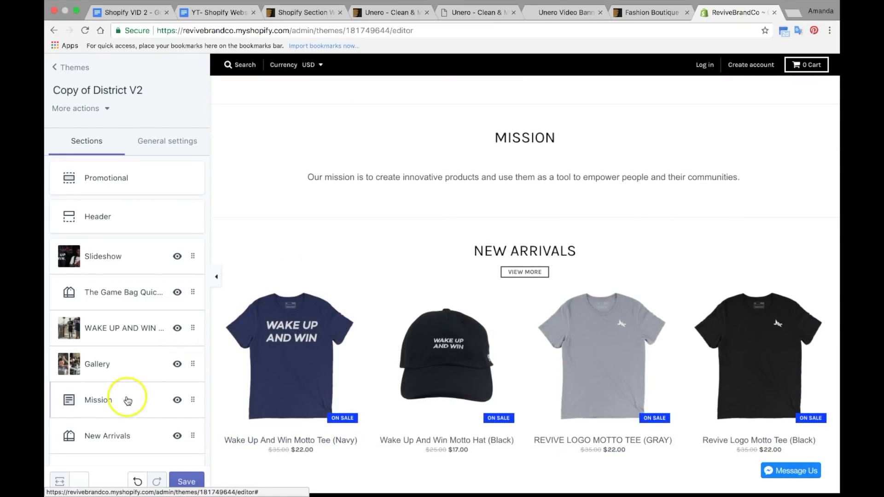
Move New Arrivals above Mission and scroll the preview to check the new order.
drag(114, 440, 115, 395)
scroll(565, 285, up, 15)
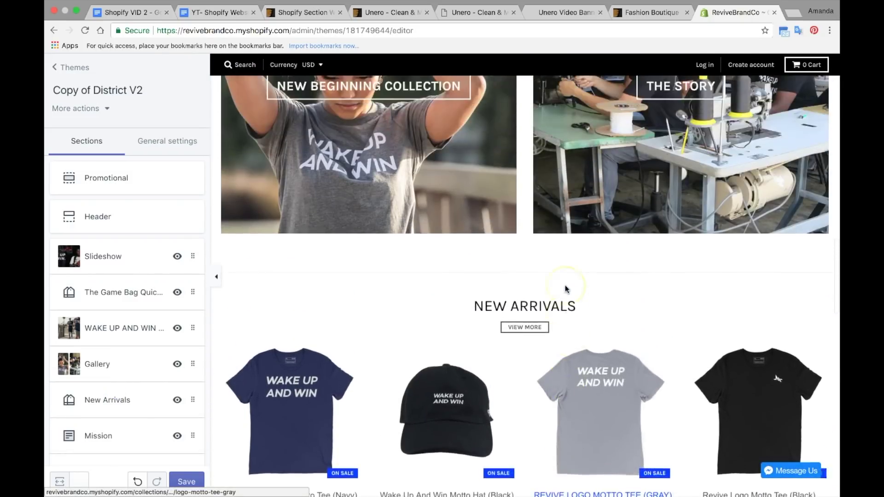
scroll(565, 286, up, 7)
scroll(565, 285, down, 7)
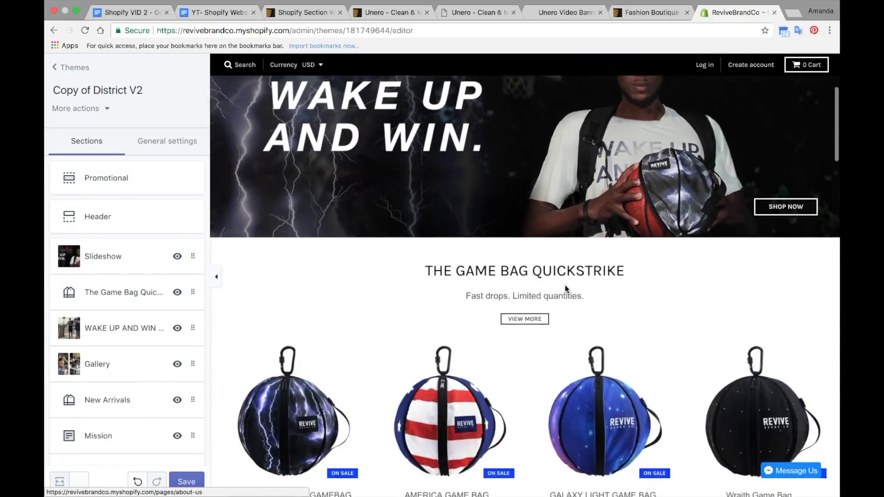
scroll(565, 286, down, 9)
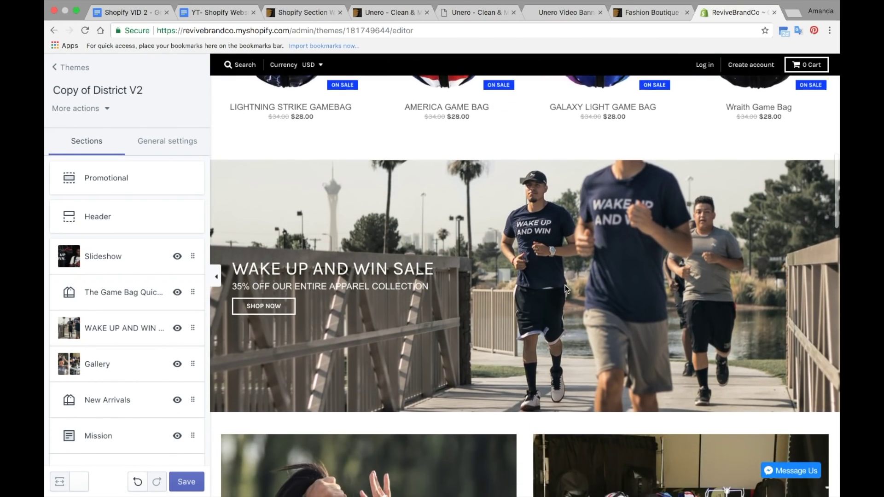
scroll(565, 286, down, 5)
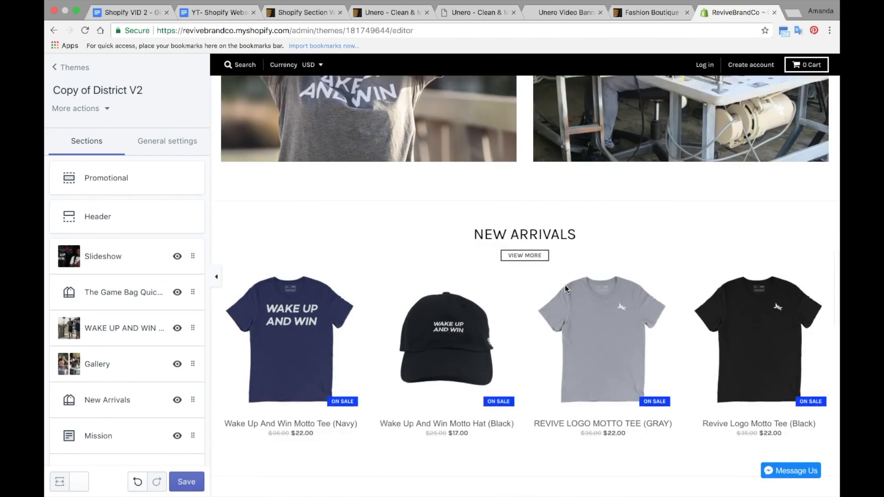
scroll(565, 285, up, 10)
scroll(565, 285, up, 10)
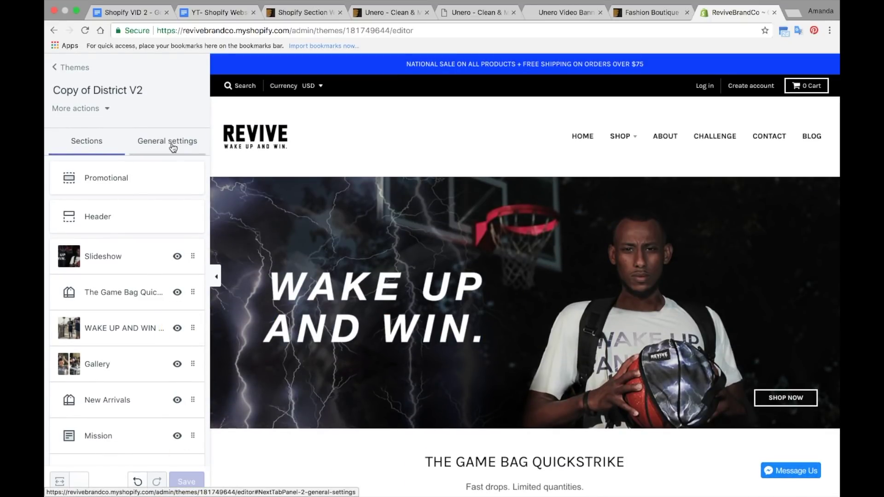
Review the typography settings, keeping Karla as the heading font.
click(137, 211)
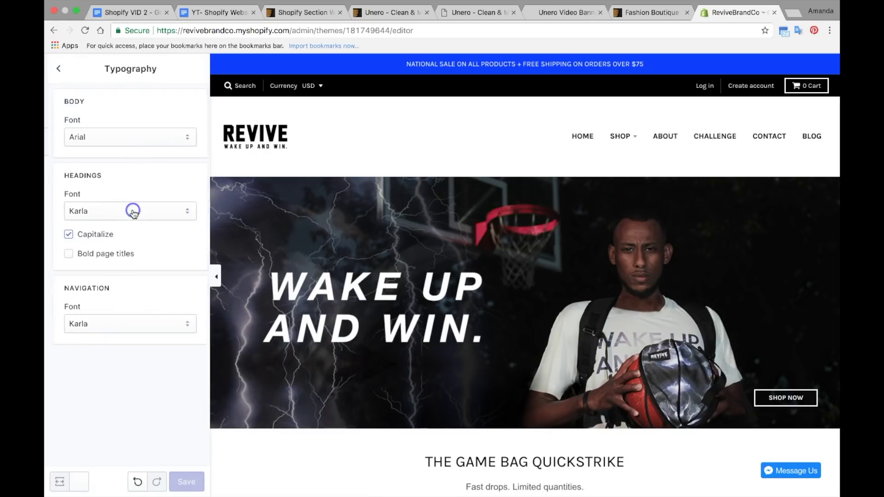
scroll(394, 151, down, 5)
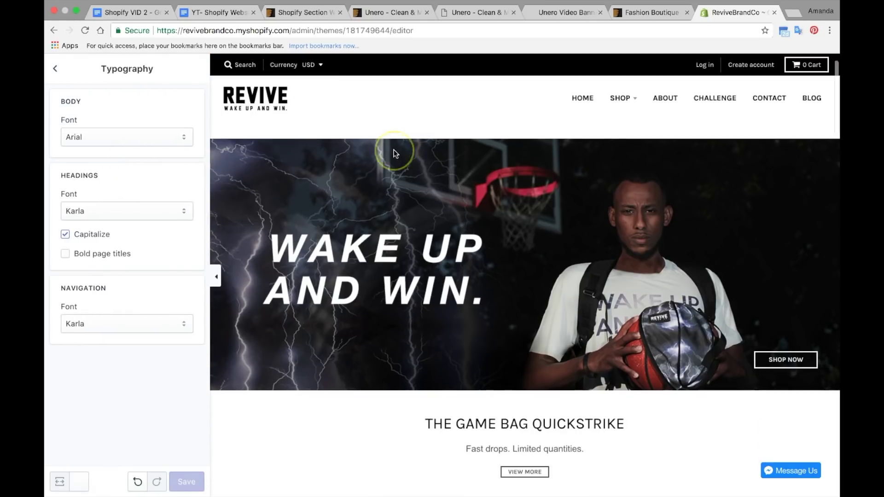
click(129, 214)
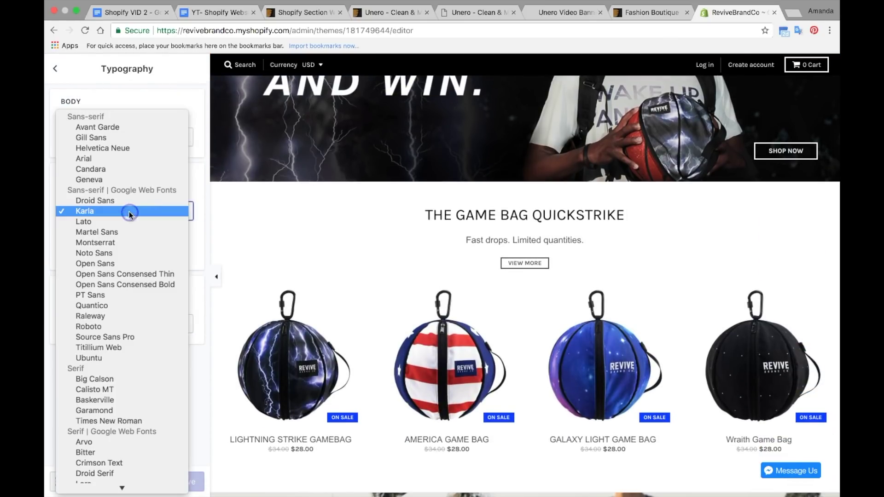
click(206, 203)
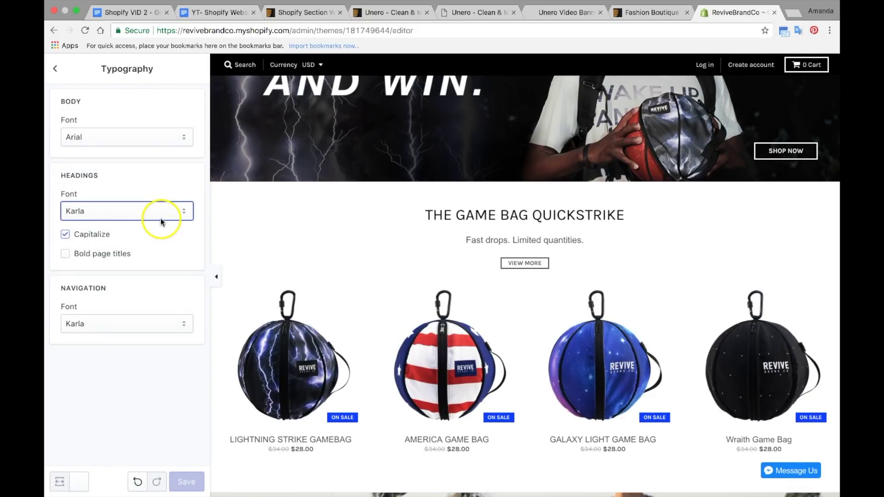
click(55, 69)
Look over the social media account settings, then return to the general settings list.
click(125, 340)
scroll(152, 302, down, 3)
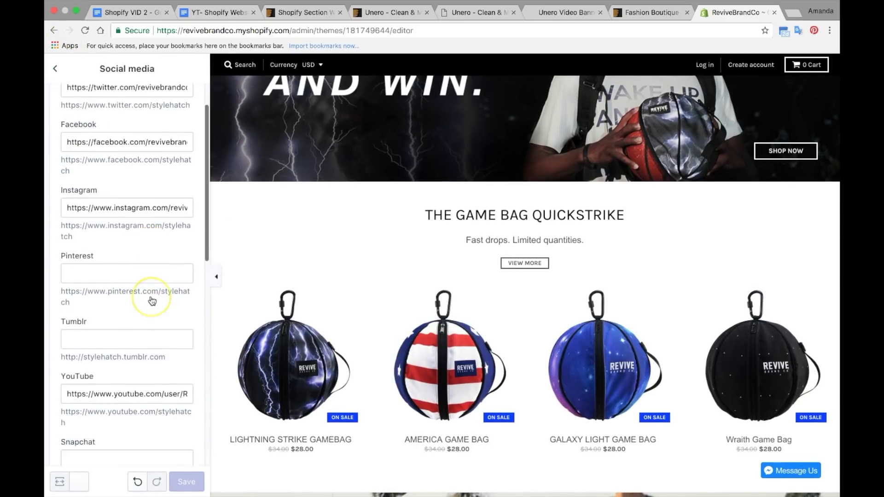
scroll(151, 302, up, 2)
click(56, 77)
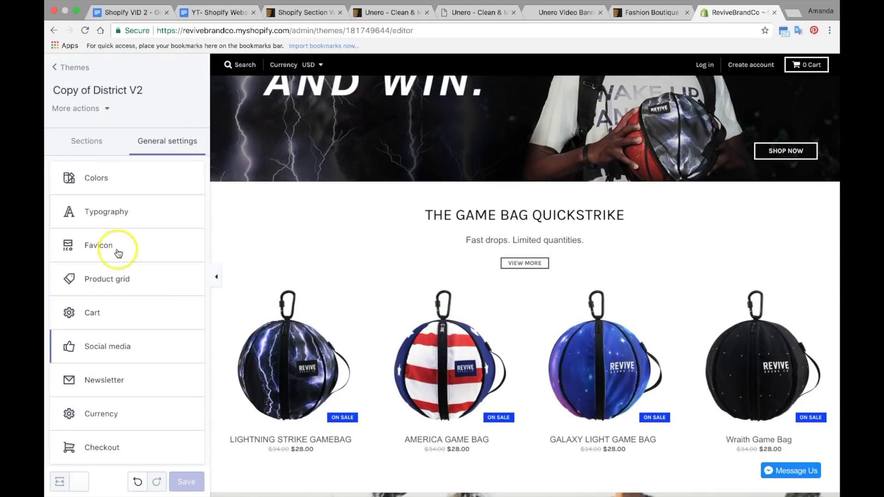
scroll(119, 263, down, 1)
scroll(122, 264, up, 1)
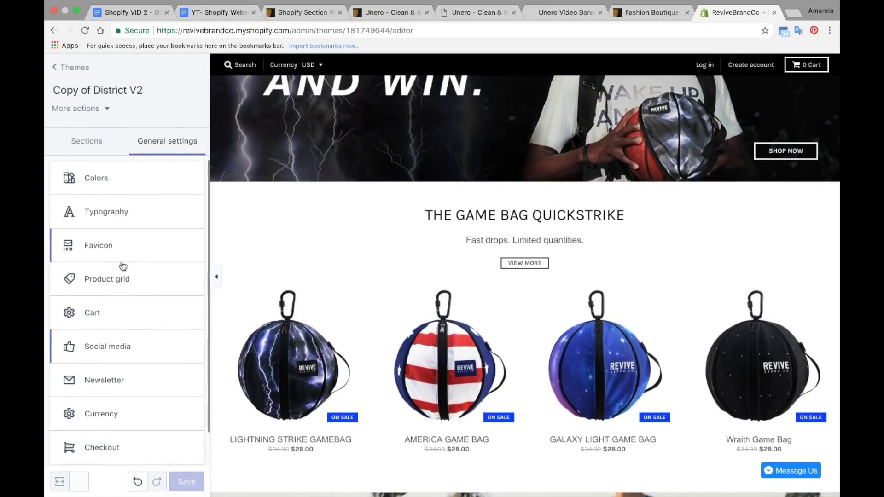
Inspect the Checkout appearance settings with the Revive logo, then return to general settings.
click(121, 445)
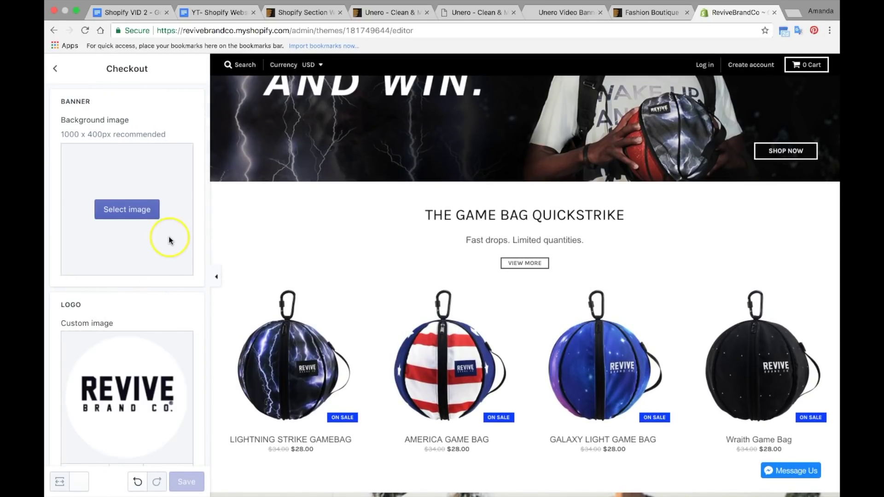
scroll(168, 236, down, 2)
scroll(169, 249, down, 6)
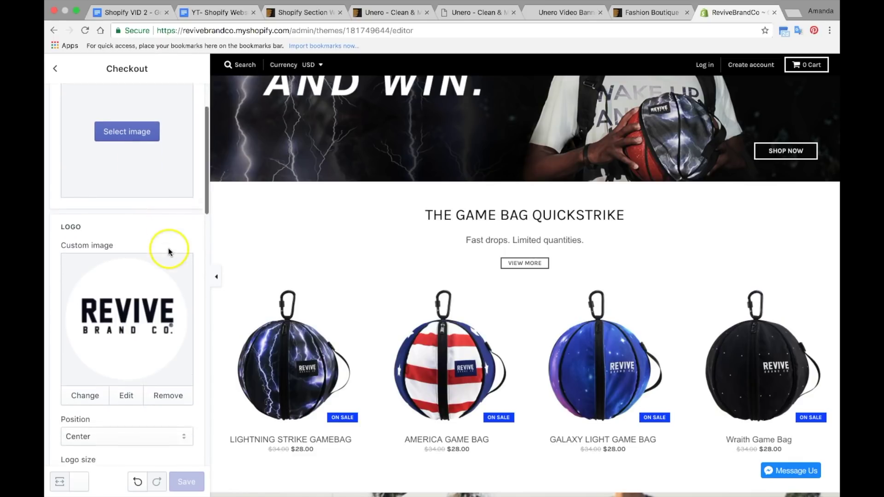
scroll(119, 260, down, 15)
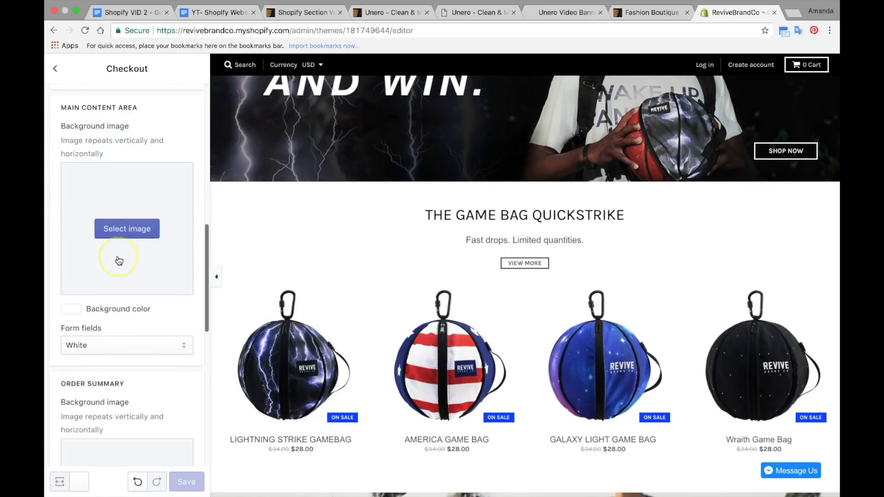
scroll(58, 139, up, 15)
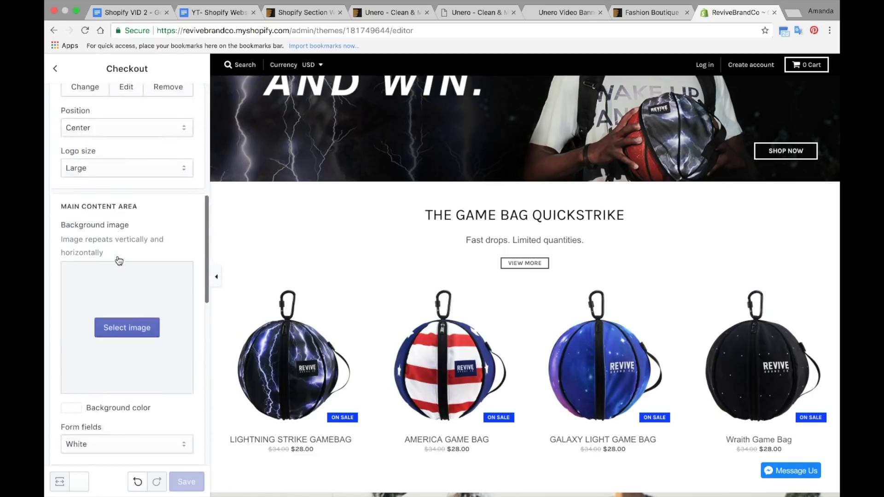
click(56, 72)
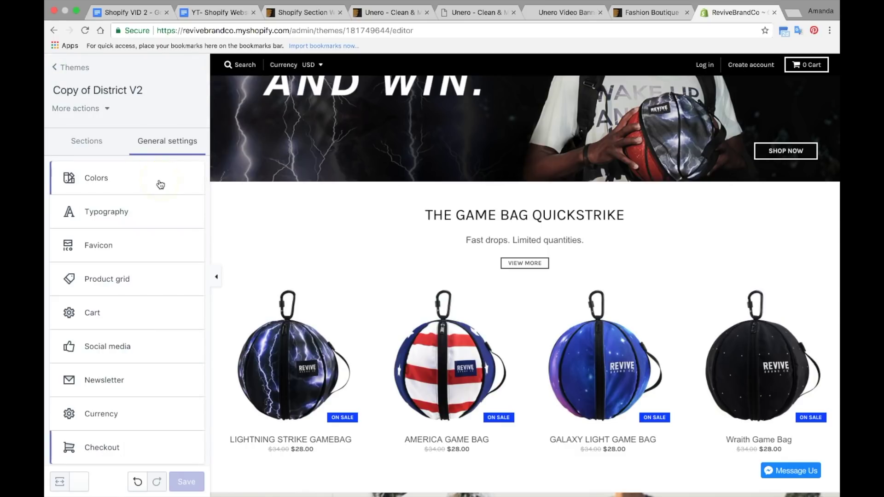
scroll(414, 249, up, 5)
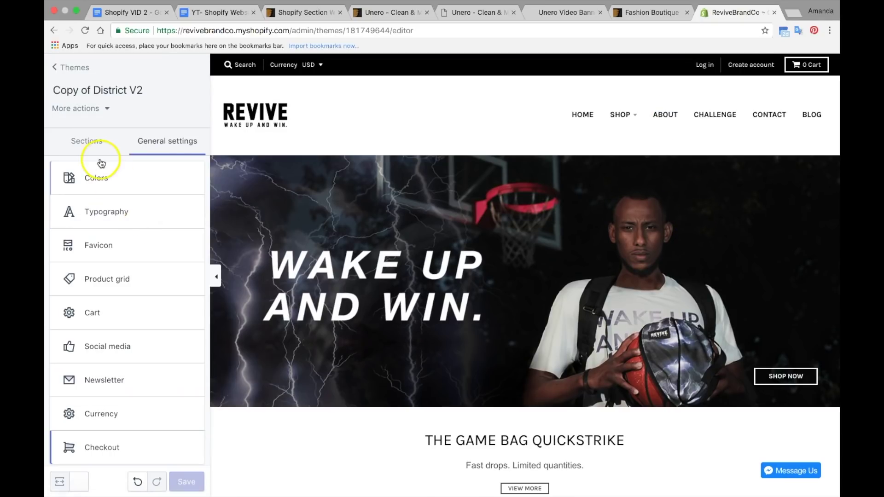
Show the homepage sections list and scroll the preview to the New Arrivals sale products.
click(93, 146)
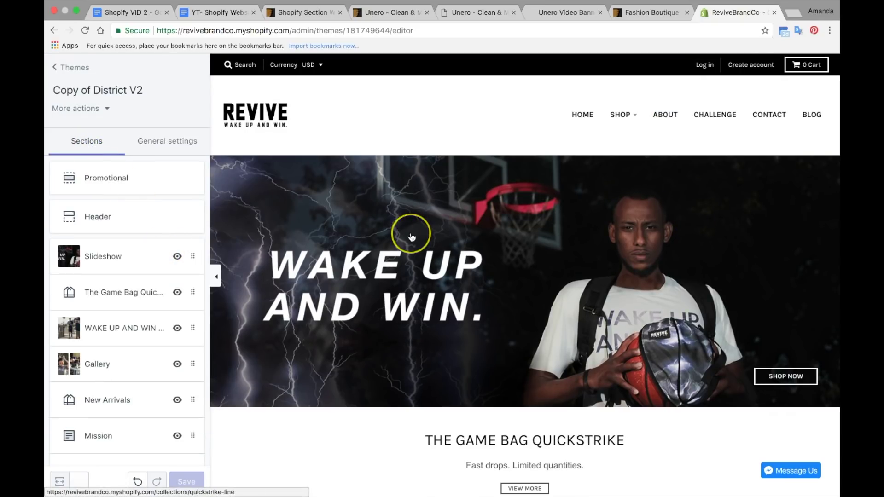
scroll(412, 237, down, 5)
scroll(412, 237, down, 15)
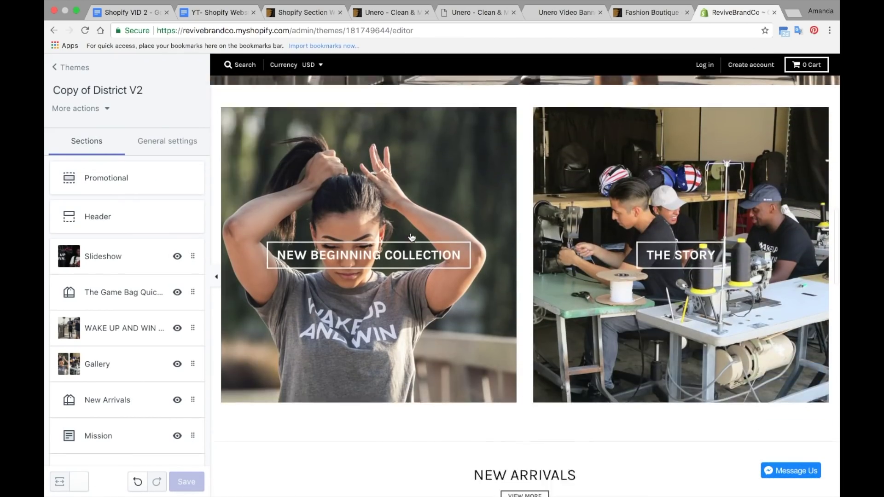
scroll(412, 237, down, 10)
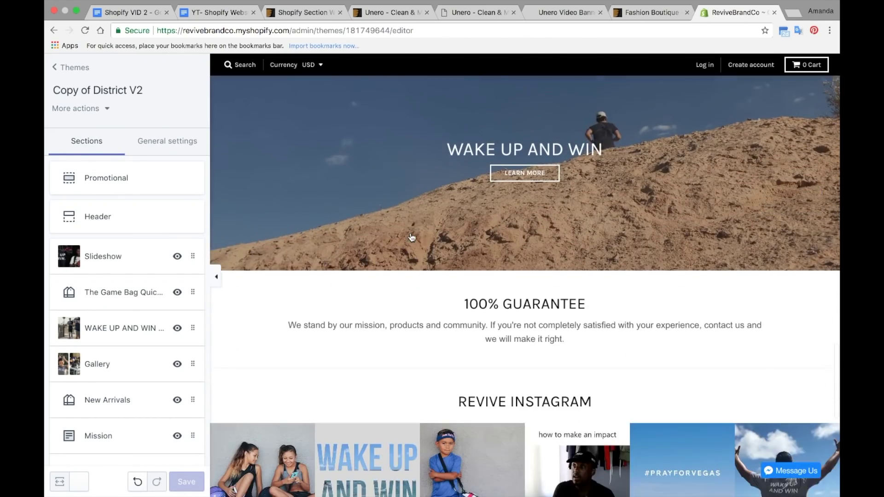
scroll(412, 238, down, 7)
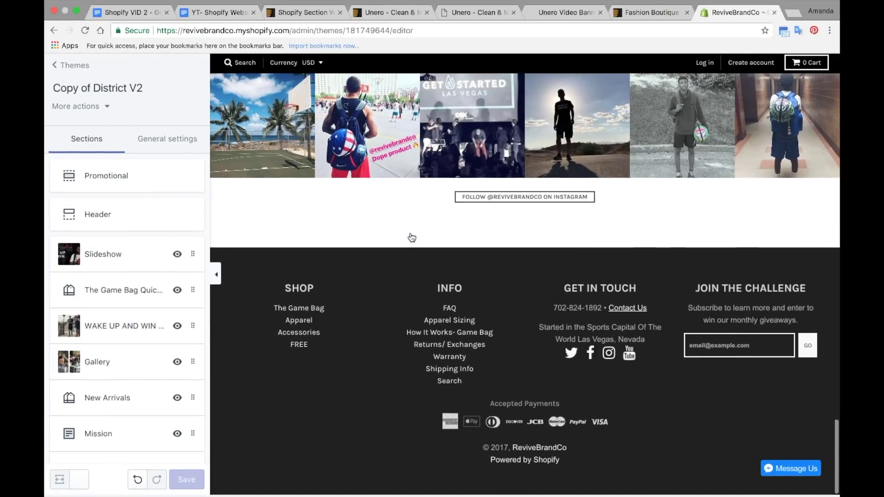
scroll(412, 238, up, 3)
scroll(412, 237, up, 10)
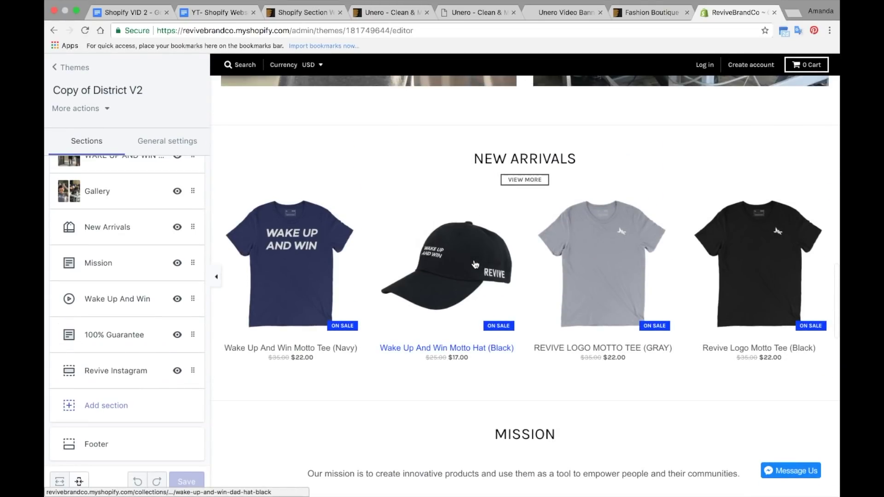
click(417, 260)
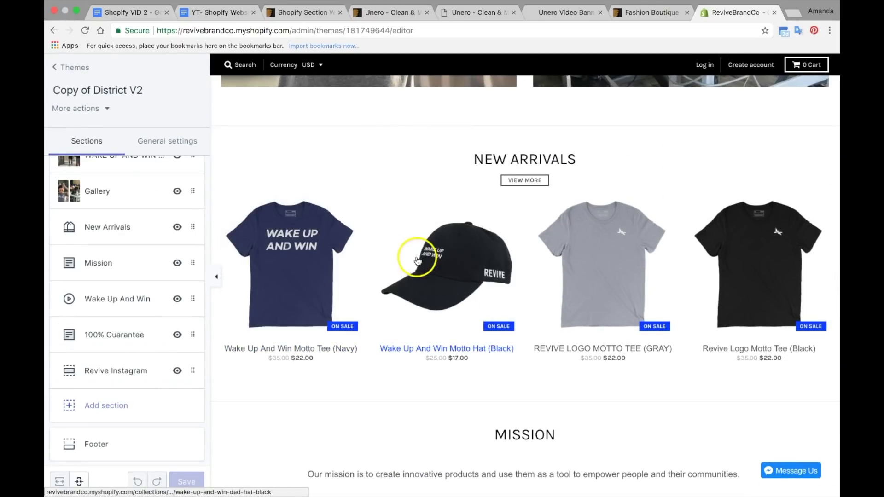
click(470, 264)
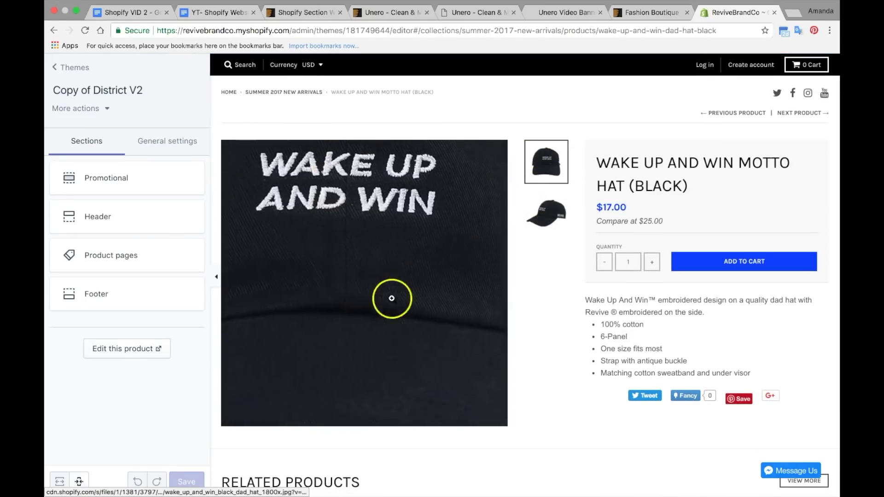
click(543, 233)
scroll(551, 302, down, 2)
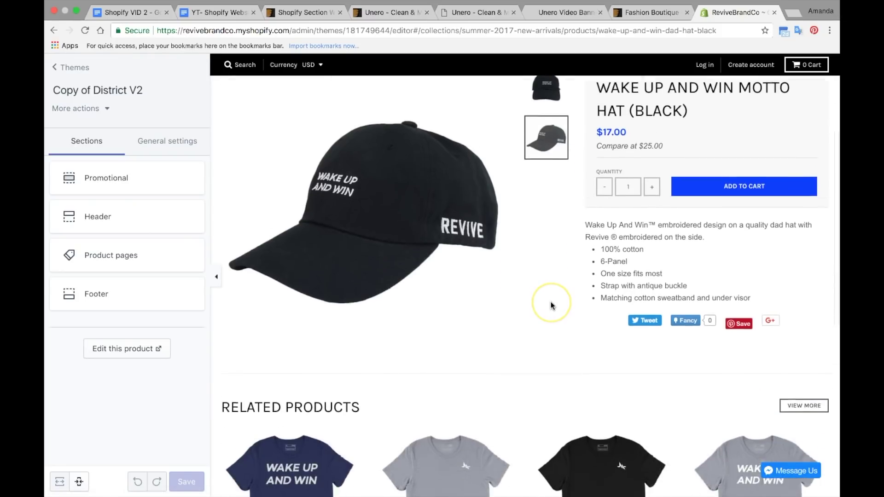
scroll(550, 302, down, 5)
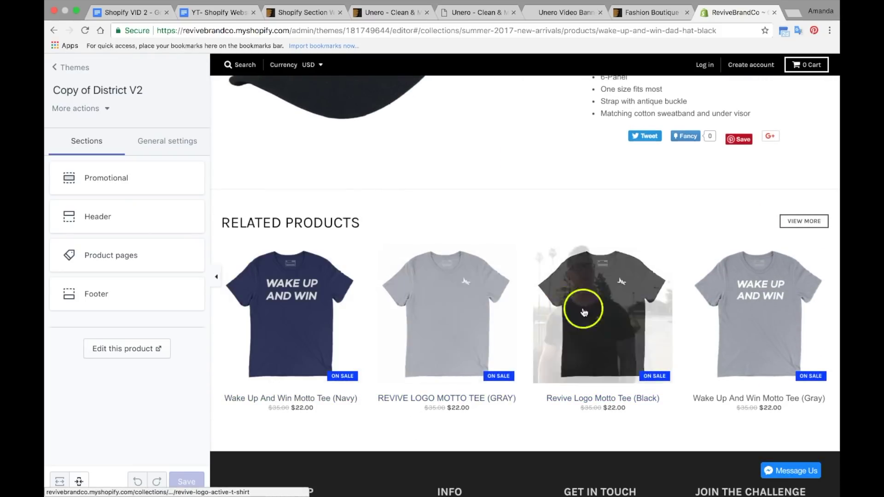
scroll(742, 302, up, 7)
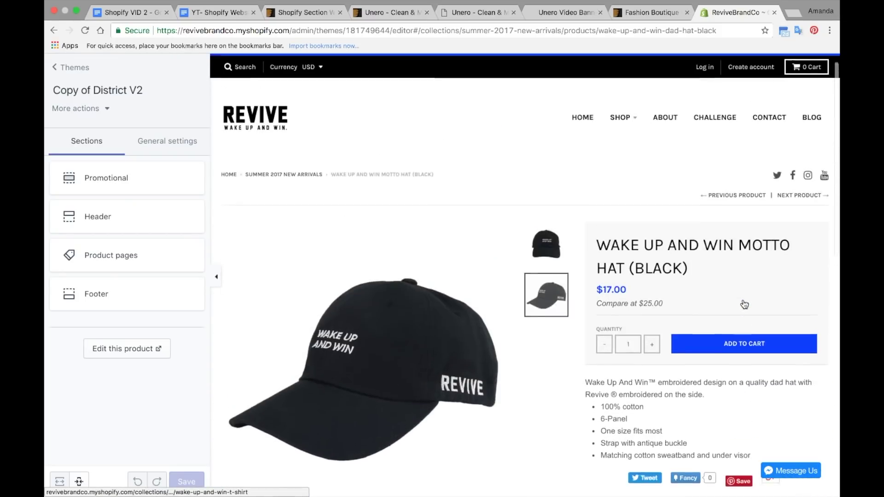
scroll(743, 304, up, 1)
click(533, 222)
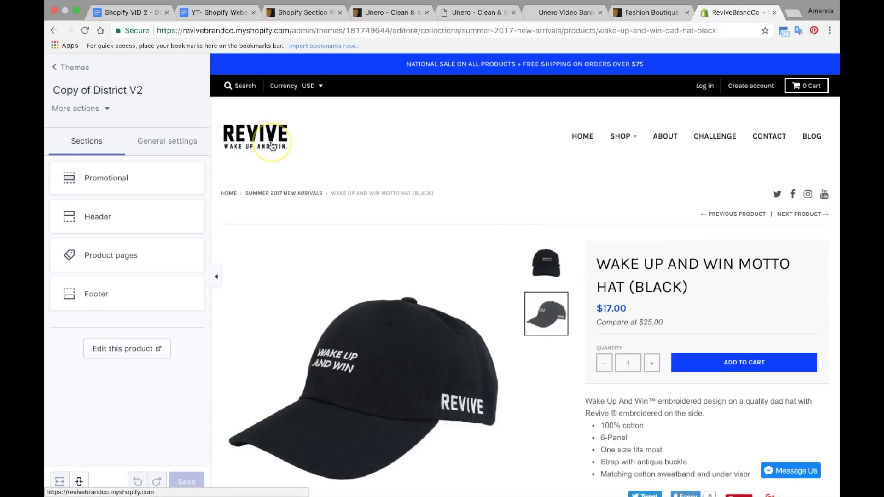
click(714, 137)
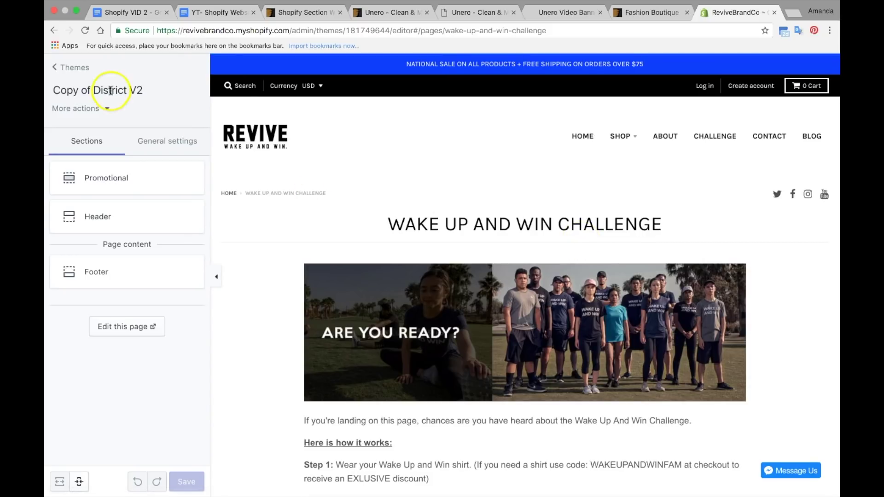
scroll(558, 214, down, 15)
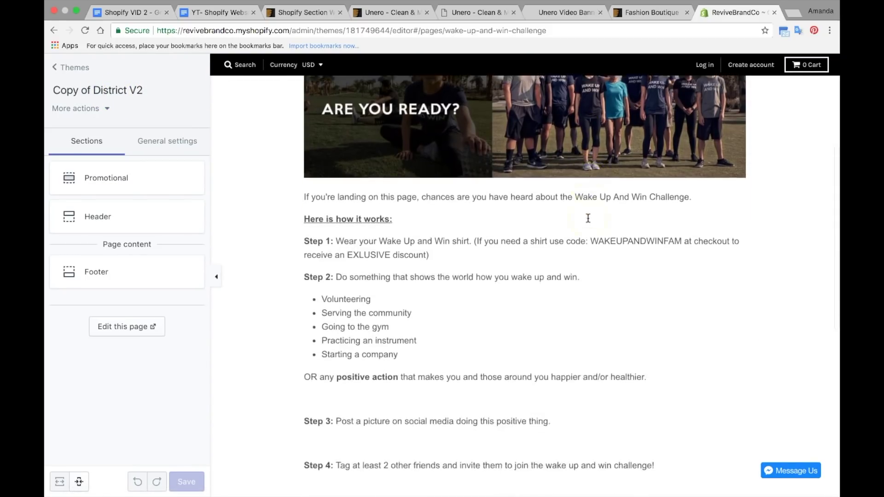
scroll(588, 218, up, 15)
click(738, 136)
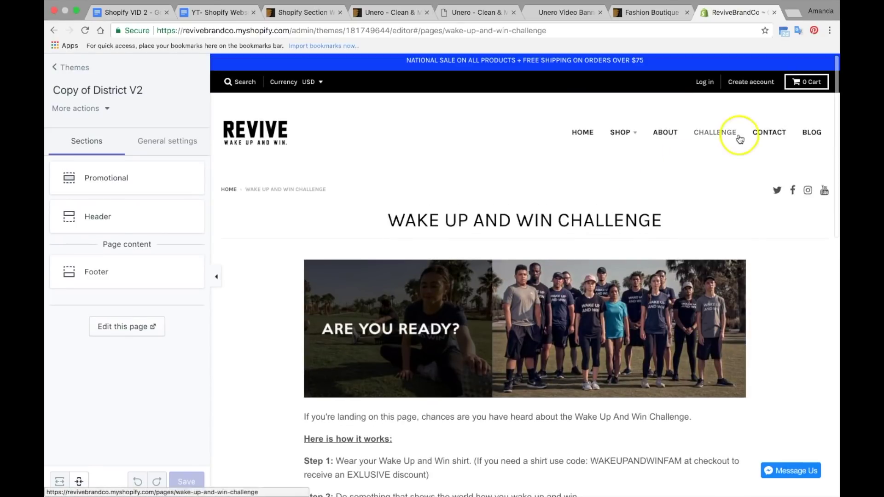
click(807, 133)
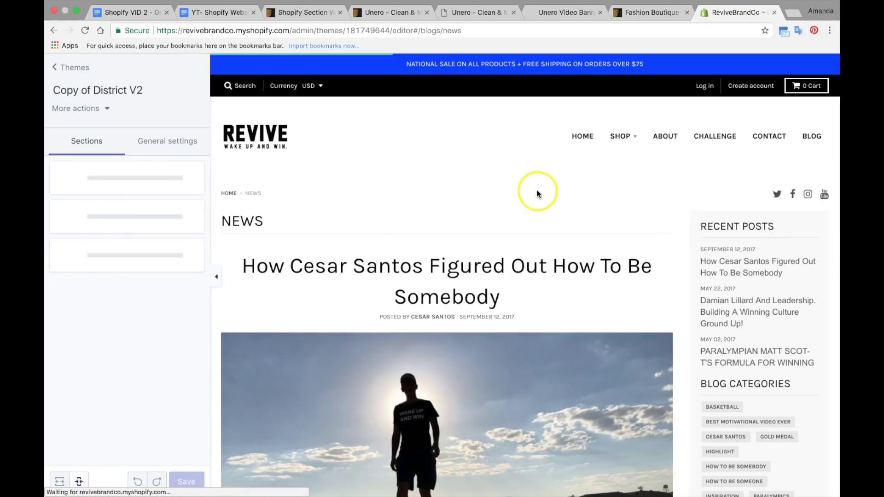
scroll(542, 266, down, 20)
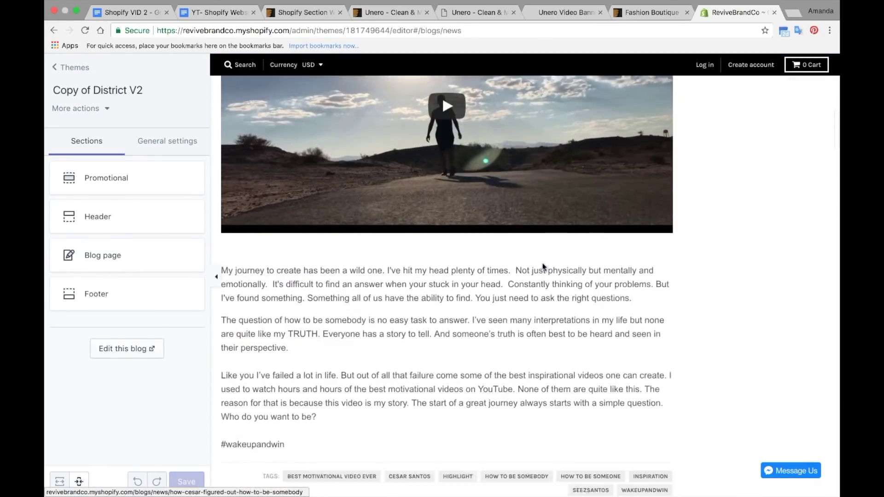
scroll(543, 267, down, 20)
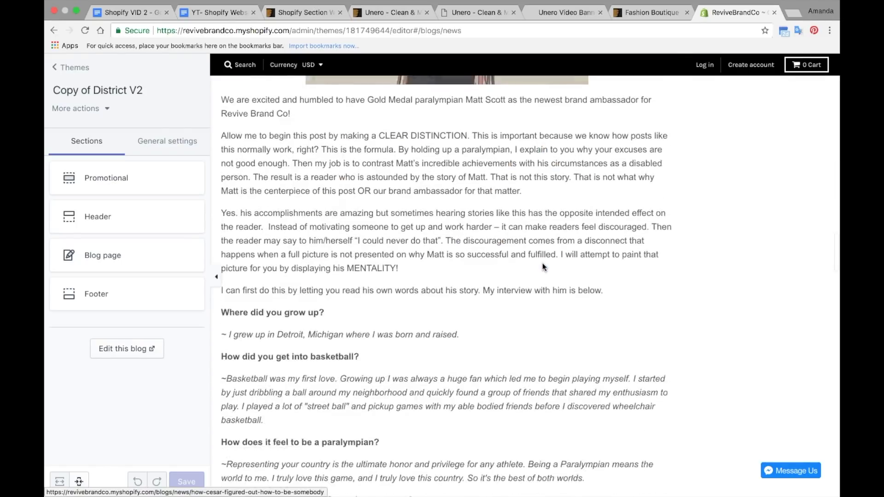
scroll(543, 267, up, 20)
click(619, 138)
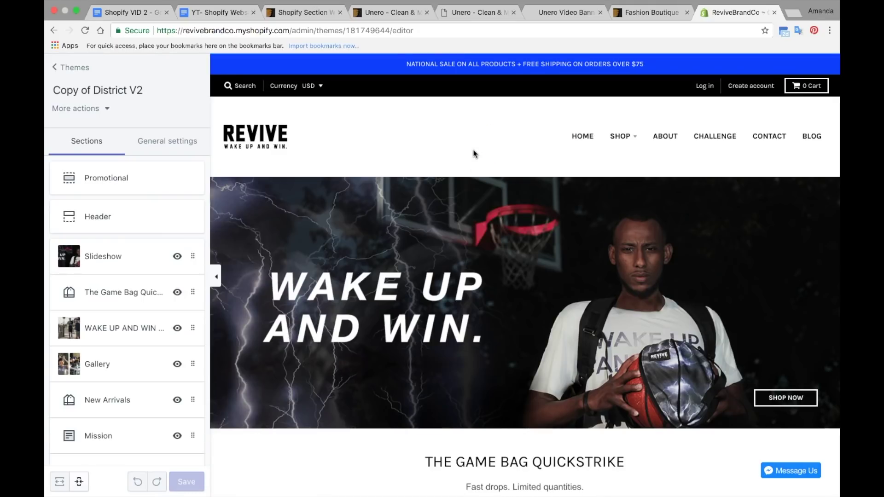
scroll(475, 154, down, 5)
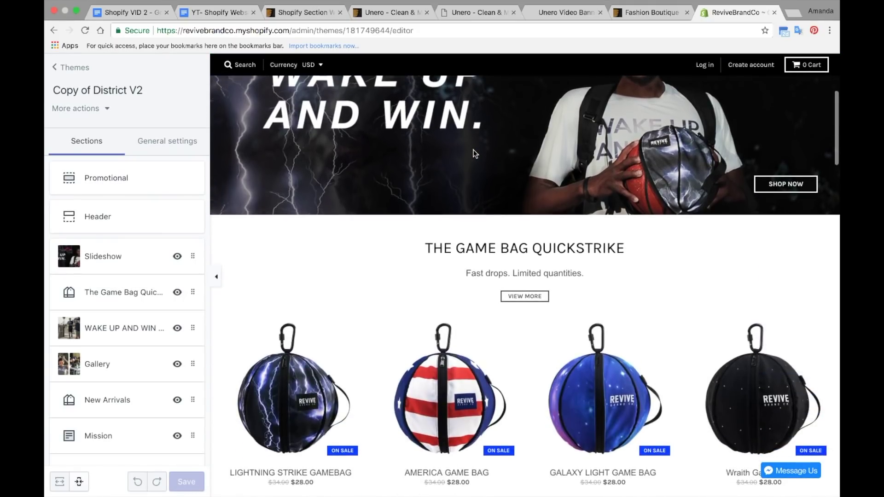
scroll(476, 153, down, 12)
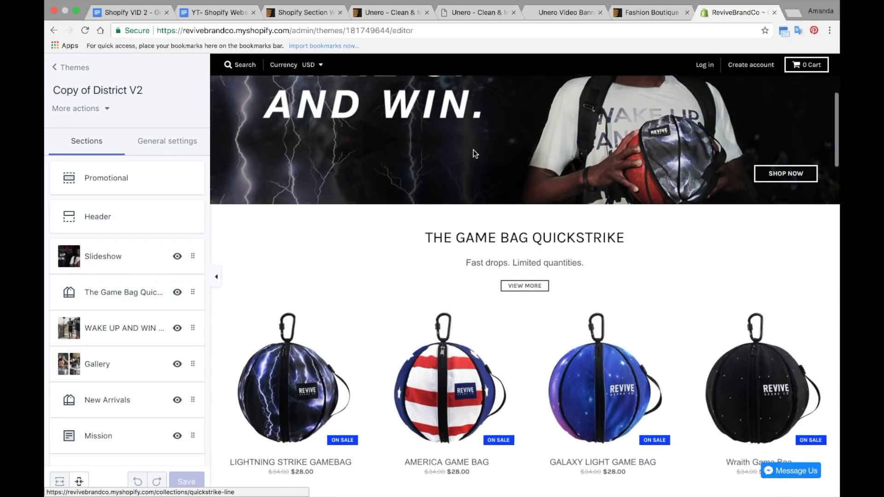
scroll(473, 154, down, 1)
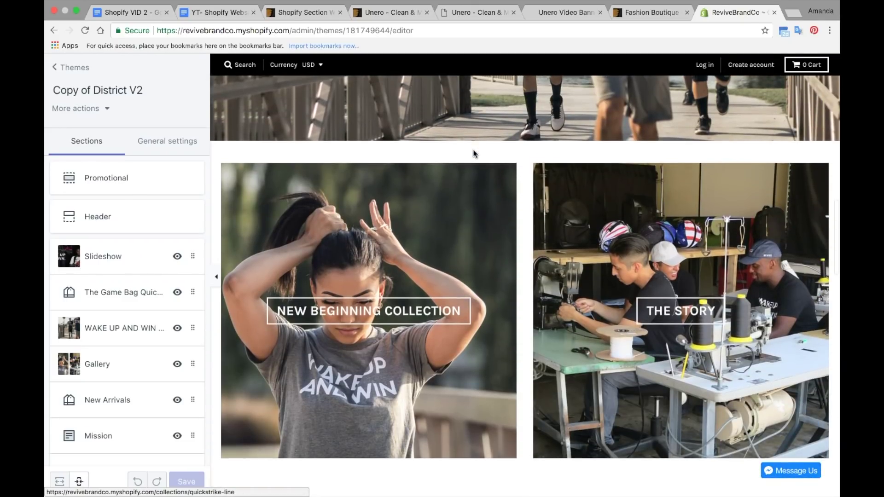